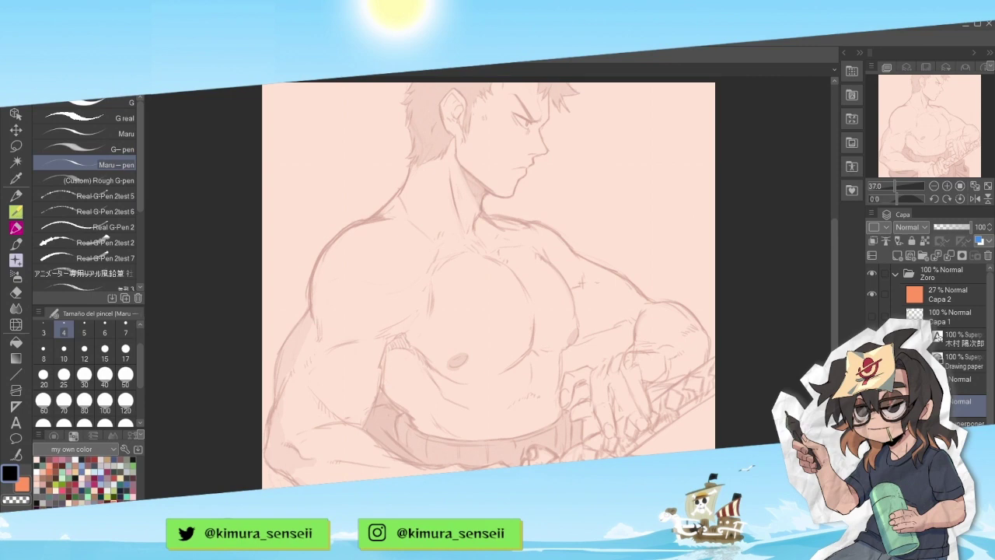
- Ink the inner rim of the ear over the sketch with the Maru-pen at size 4
{"action": "scroll", "coordinate": [471, 117], "scroll_direction": "up", "scroll_amount": 1}
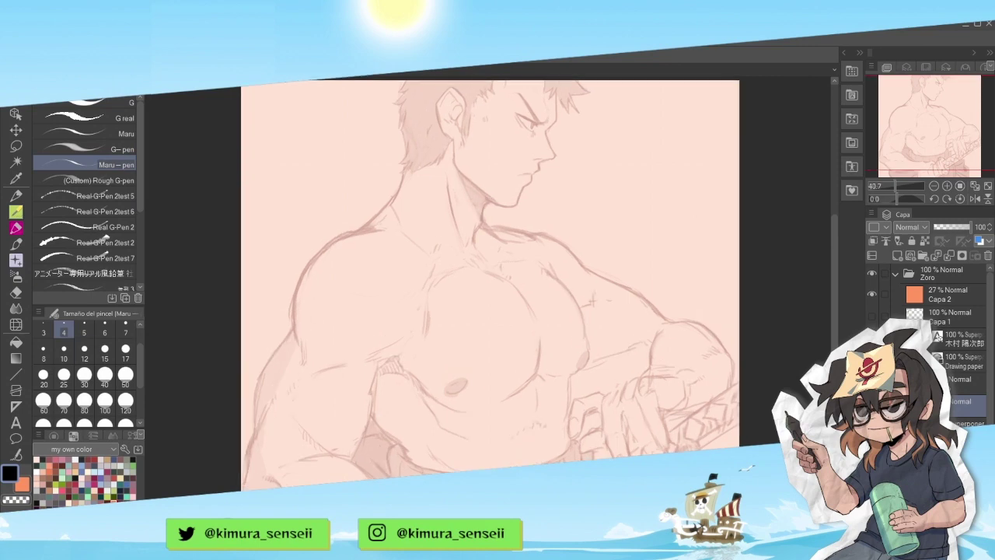
{"action": "scroll", "coordinate": [496, 117], "scroll_direction": "up", "scroll_amount": 8}
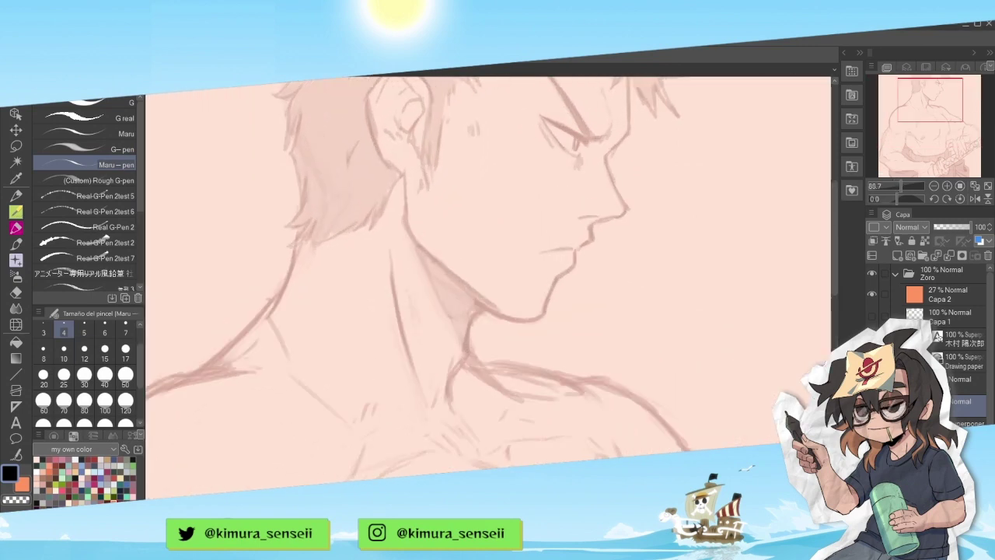
{"action": "key", "text": "ctrl+plus"}
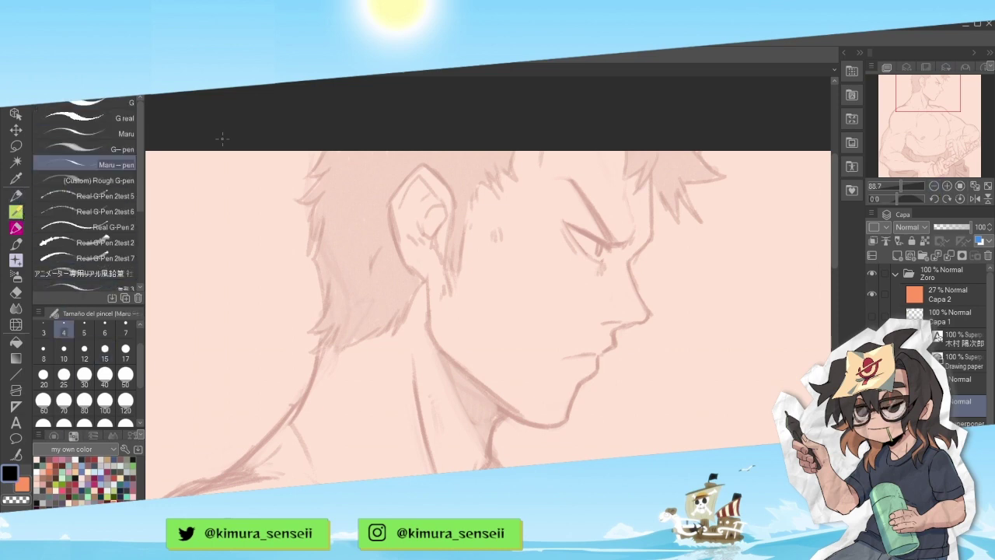
{"action": "key", "text": "minus"}
{"action": "key", "text": "minus"}
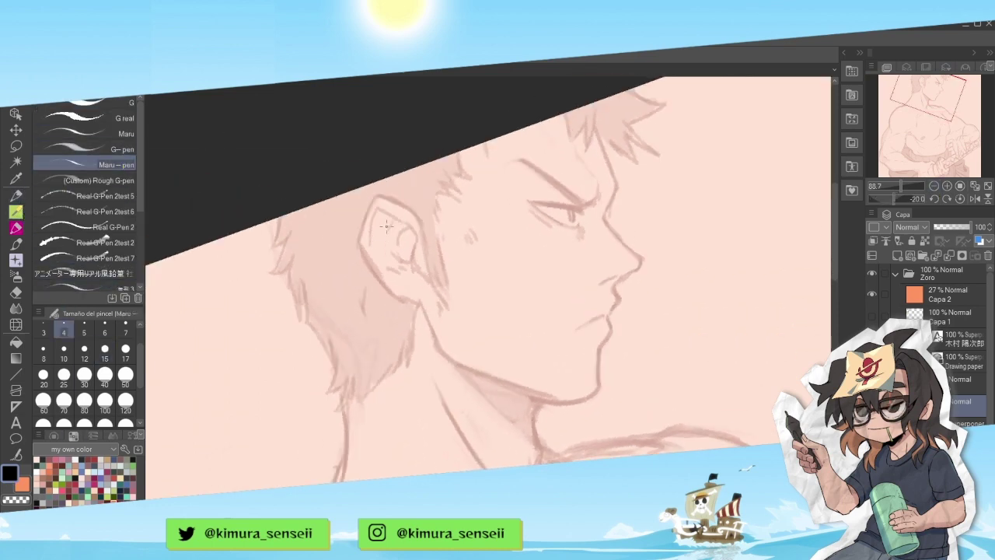
{"action": "left_click_drag", "start_coordinate": [372, 221], "coordinate": [372, 243]}
{"action": "left_click", "coordinate": [961, 187]}
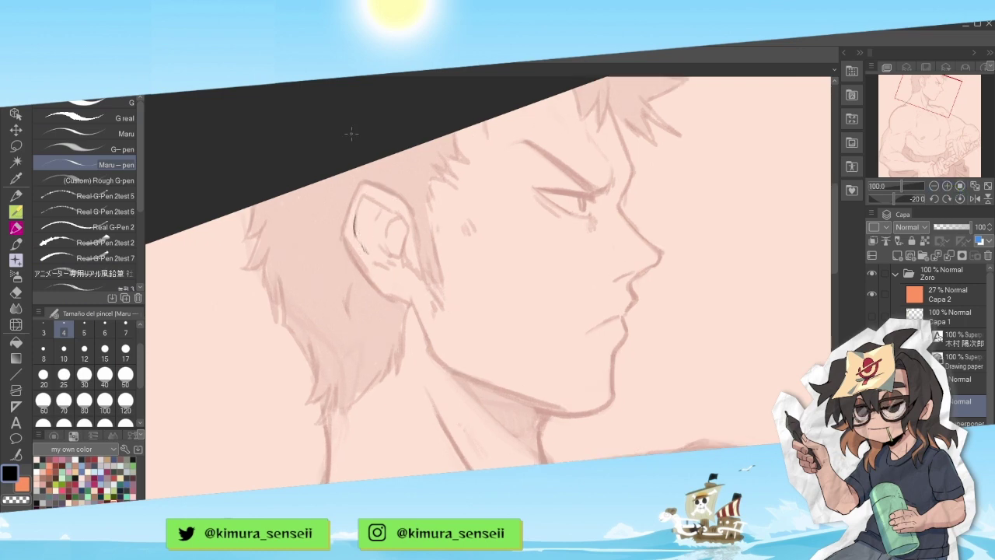
{"action": "mouse_move", "coordinate": [362, 194]}
{"action": "left_mouse_down"}
{"action": "mouse_move", "coordinate": [388, 208]}
{"action": "mouse_move", "coordinate": [406, 242]}
{"action": "mouse_move", "coordinate": [395, 212]}
{"action": "mouse_move", "coordinate": [397, 269]}
{"action": "left_mouse_up"}
- Add darker accent strokes at the notch above the earlobe using Real G-Pen 2test 7 with its brush size reduced to 5
{"action": "left_click", "coordinate": [101, 257]}
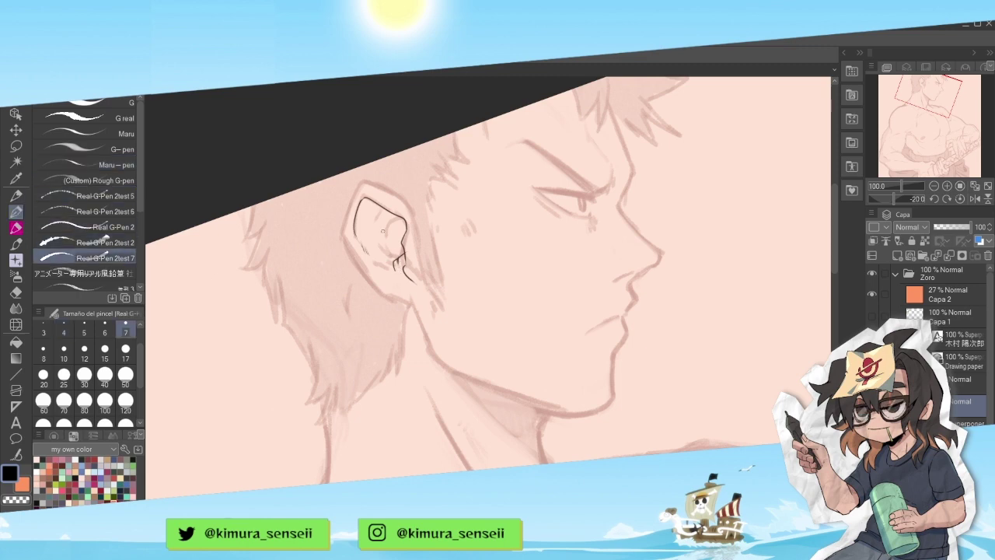
{"action": "left_click_drag", "start_coordinate": [403, 256], "coordinate": [397, 269]}
{"action": "left_click", "coordinate": [84, 330]}
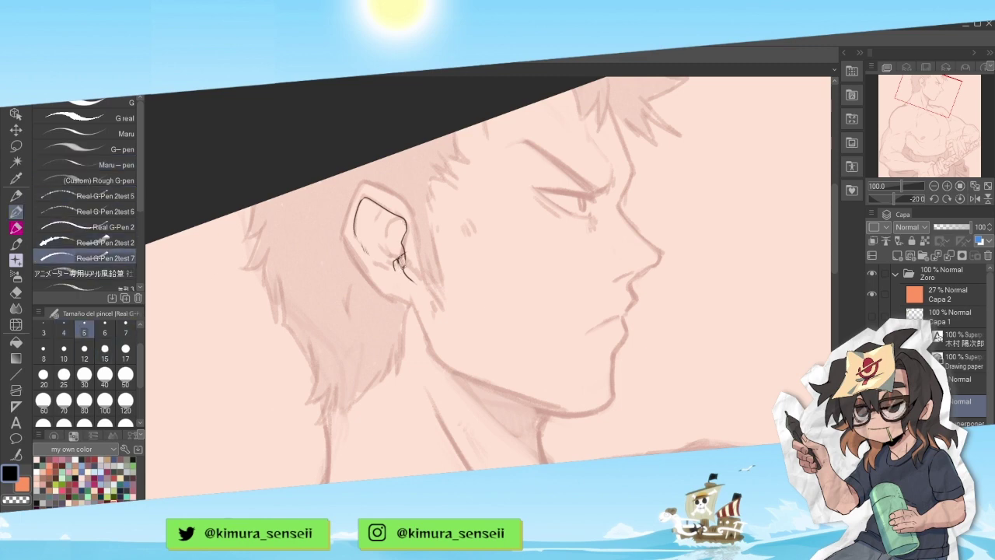
{"action": "left_click_drag", "start_coordinate": [405, 253], "coordinate": [404, 262]}
- Switch back to the Maru-pen and ink the folds inside the ear
{"action": "left_click", "coordinate": [116, 164]}
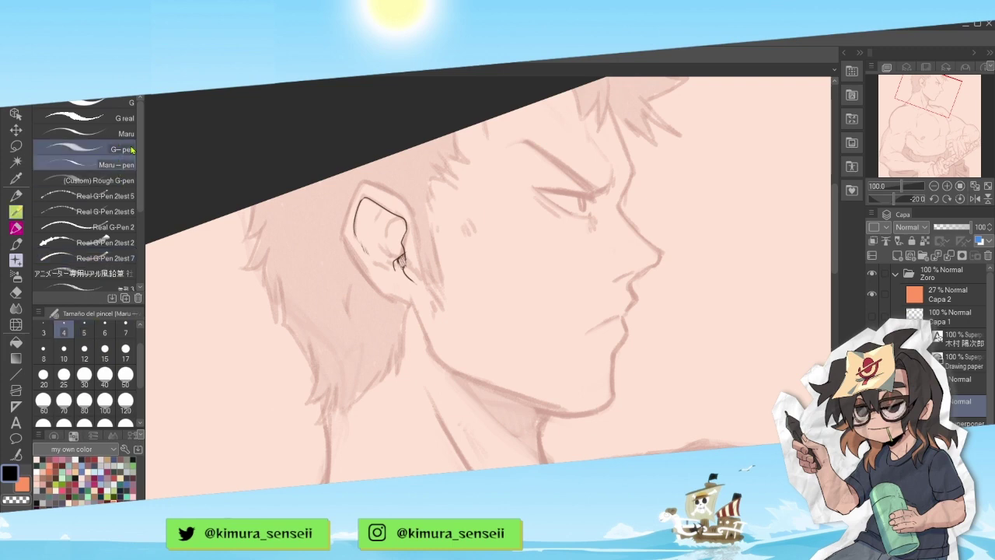
{"action": "mouse_move", "coordinate": [389, 227]}
{"action": "left_mouse_down"}
{"action": "mouse_move", "coordinate": [401, 233]}
{"action": "mouse_move", "coordinate": [395, 257]}
{"action": "mouse_move", "coordinate": [392, 231]}
{"action": "left_mouse_up"}
{"action": "key", "text": "ctrl+z"}
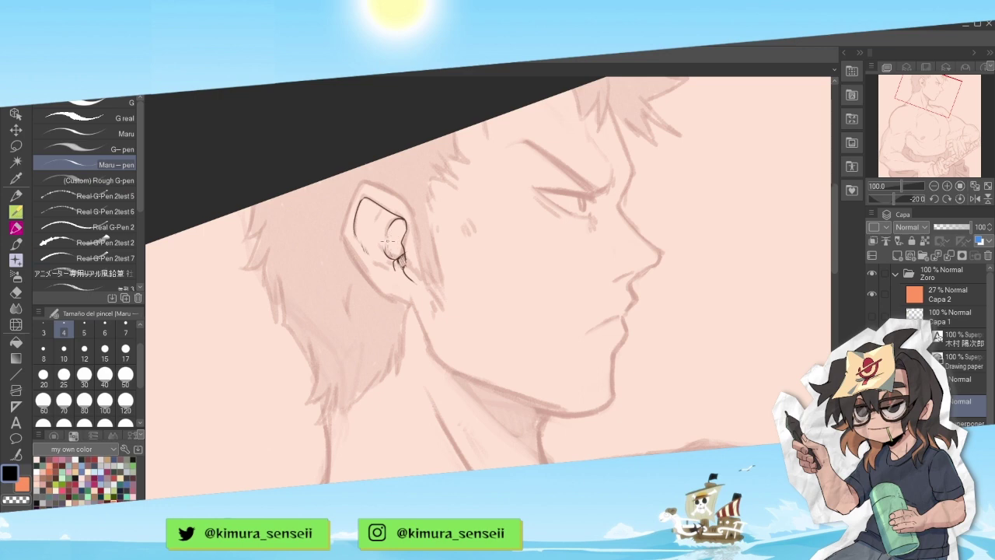
{"action": "left_click_drag", "start_coordinate": [378, 263], "coordinate": [394, 268]}
{"action": "key", "text": "asciicircum"}
- Ink the top and front edge of the outer ear and the start of the sideburn, redoing the unsatisfactory stroke
{"action": "mouse_move", "coordinate": [374, 173]}
{"action": "left_mouse_down"}
{"action": "mouse_move", "coordinate": [415, 182]}
{"action": "mouse_move", "coordinate": [402, 182]}
{"action": "mouse_move", "coordinate": [412, 187]}
{"action": "mouse_move", "coordinate": [426, 249]}
{"action": "mouse_move", "coordinate": [459, 266]}
{"action": "mouse_move", "coordinate": [458, 213]}
{"action": "left_mouse_up"}
{"action": "key", "text": "ctrl+z"}
{"action": "key", "text": "asciicircum"}
{"action": "key", "text": "asciicircum"}
{"action": "key", "text": "asciicircum"}
{"action": "key", "text": "asciicircum"}
{"action": "key", "text": "asciicircum"}
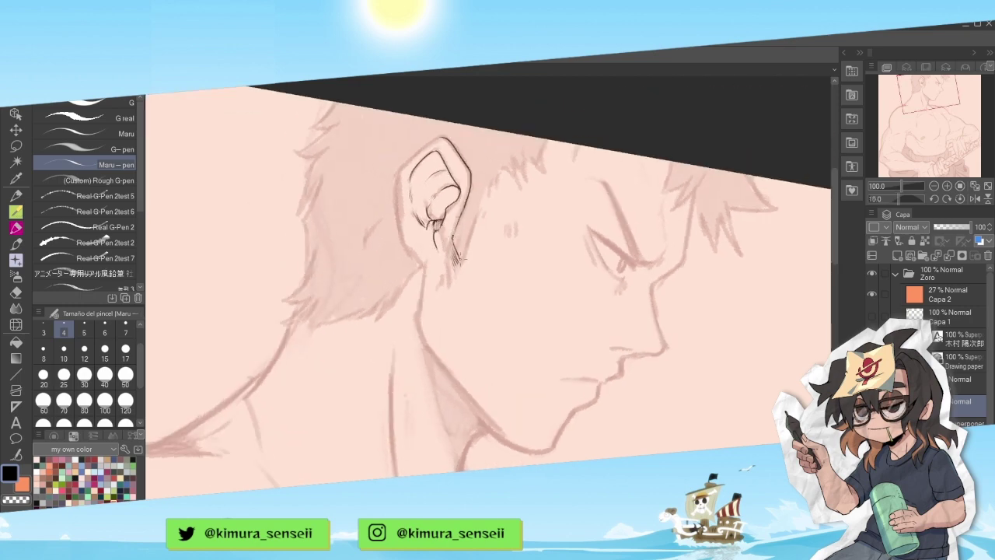
- Mirror the canvas view horizontally and ink the jagged hairline between the temple and the ear
{"action": "left_click", "coordinate": [976, 199]}
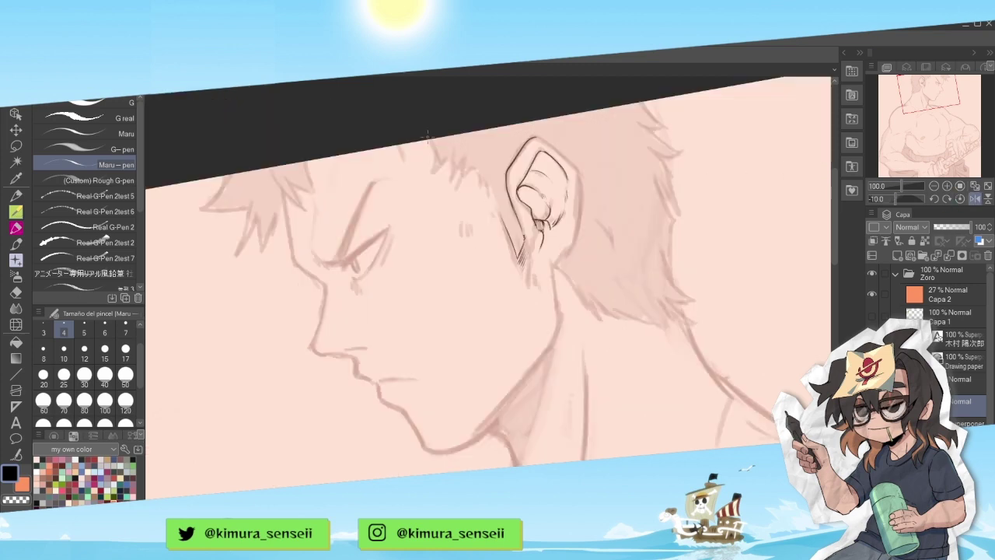
{"action": "mouse_move", "coordinate": [427, 136]}
{"action": "left_mouse_down"}
{"action": "mouse_move", "coordinate": [426, 180]}
{"action": "mouse_move", "coordinate": [445, 143]}
{"action": "mouse_move", "coordinate": [446, 175]}
{"action": "mouse_move", "coordinate": [470, 145]}
{"action": "mouse_move", "coordinate": [471, 180]}
{"action": "mouse_move", "coordinate": [463, 160]}
{"action": "mouse_move", "coordinate": [479, 153]}
{"action": "mouse_move", "coordinate": [469, 190]}
{"action": "mouse_move", "coordinate": [489, 185]}
{"action": "mouse_move", "coordinate": [511, 216]}
{"action": "left_mouse_up"}
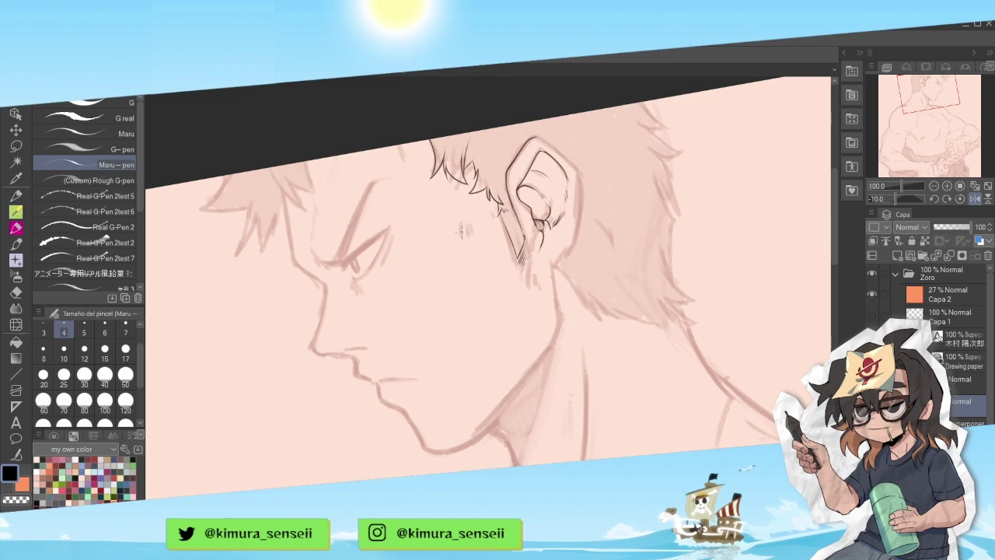
{"action": "key", "text": "minus"}
{"action": "key", "text": "minus"}
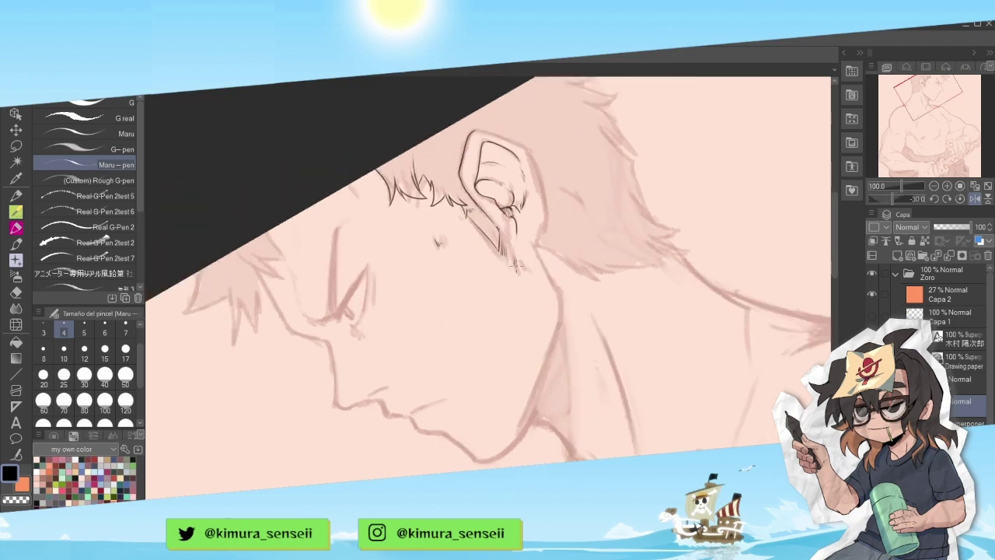
{"action": "key", "text": "asciicircum"}
{"action": "key", "text": "asciicircum"}
- Ink the earlobe and the back contour of the outer ear, undoing and redrawing strokes that miss the sketch
{"action": "left_click_drag", "start_coordinate": [559, 260], "coordinate": [550, 269]}
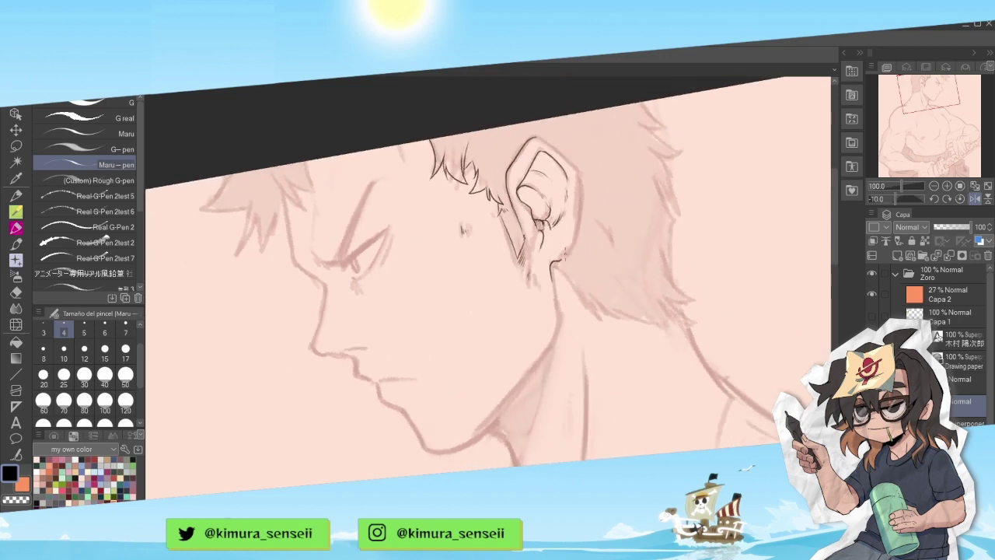
{"action": "left_click_drag", "start_coordinate": [577, 229], "coordinate": [566, 256]}
{"action": "left_click_drag", "start_coordinate": [578, 209], "coordinate": [575, 235]}
{"action": "left_click_drag", "start_coordinate": [543, 139], "coordinate": [576, 177]}
{"action": "key", "text": "ctrl+z"}
{"action": "key", "text": "ctrl+z"}
{"action": "mouse_move", "coordinate": [548, 142]}
{"action": "left_mouse_down"}
{"action": "mouse_move", "coordinate": [567, 160]}
{"action": "mouse_move", "coordinate": [577, 228]}
{"action": "mouse_move", "coordinate": [582, 210]}
{"action": "mouse_move", "coordinate": [581, 244]}
{"action": "mouse_move", "coordinate": [557, 271]}
{"action": "mouse_move", "coordinate": [581, 309]}
{"action": "mouse_move", "coordinate": [612, 323]}
{"action": "left_mouse_up"}
{"action": "key", "text": "ctrl+z"}
- Ink the spiky hair outline behind the ear, along the nape and up the back of the head
{"action": "mouse_move", "coordinate": [597, 277]}
{"action": "left_mouse_down"}
{"action": "mouse_move", "coordinate": [600, 312]}
{"action": "mouse_move", "coordinate": [601, 285]}
{"action": "left_mouse_up"}
{"action": "key", "text": "asciicircum"}
{"action": "key", "text": "asciicircum"}
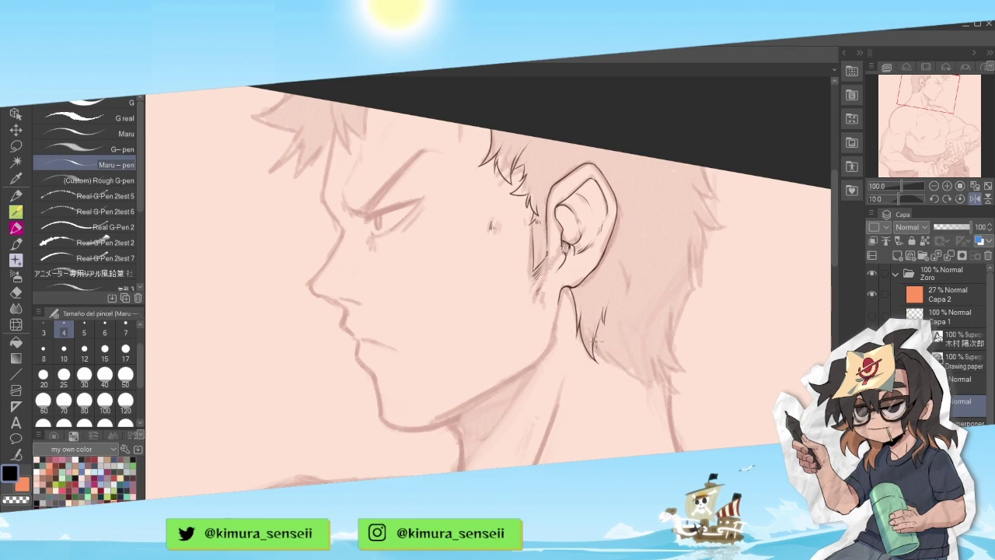
{"action": "mouse_move", "coordinate": [609, 356]}
{"action": "left_mouse_down"}
{"action": "mouse_move", "coordinate": [658, 392]}
{"action": "mouse_move", "coordinate": [656, 383]}
{"action": "mouse_move", "coordinate": [667, 384]}
{"action": "left_mouse_up"}
{"action": "mouse_move", "coordinate": [669, 378]}
{"action": "left_mouse_down"}
{"action": "mouse_move", "coordinate": [678, 350]}
{"action": "mouse_move", "coordinate": [678, 378]}
{"action": "mouse_move", "coordinate": [675, 365]}
{"action": "mouse_move", "coordinate": [695, 374]}
{"action": "mouse_move", "coordinate": [675, 305]}
{"action": "left_mouse_up"}
{"action": "key", "text": "ctrl+z"}
{"action": "mouse_move", "coordinate": [691, 375]}
{"action": "left_mouse_down"}
{"action": "mouse_move", "coordinate": [667, 344]}
{"action": "mouse_move", "coordinate": [675, 310]}
{"action": "left_mouse_up"}
{"action": "mouse_move", "coordinate": [672, 344]}
{"action": "left_mouse_down"}
{"action": "mouse_move", "coordinate": [695, 305]}
{"action": "mouse_move", "coordinate": [697, 277]}
{"action": "mouse_move", "coordinate": [706, 293]}
{"action": "mouse_move", "coordinate": [706, 245]}
{"action": "left_mouse_up"}
{"action": "mouse_move", "coordinate": [710, 241]}
{"action": "left_mouse_down"}
{"action": "mouse_move", "coordinate": [737, 234]}
{"action": "mouse_move", "coordinate": [715, 214]}
{"action": "mouse_move", "coordinate": [722, 202]}
{"action": "mouse_move", "coordinate": [708, 167]}
{"action": "mouse_move", "coordinate": [723, 184]}
{"action": "left_mouse_up"}
{"action": "key", "text": "ctrl+z"}
{"action": "key", "text": "ctrl+z"}
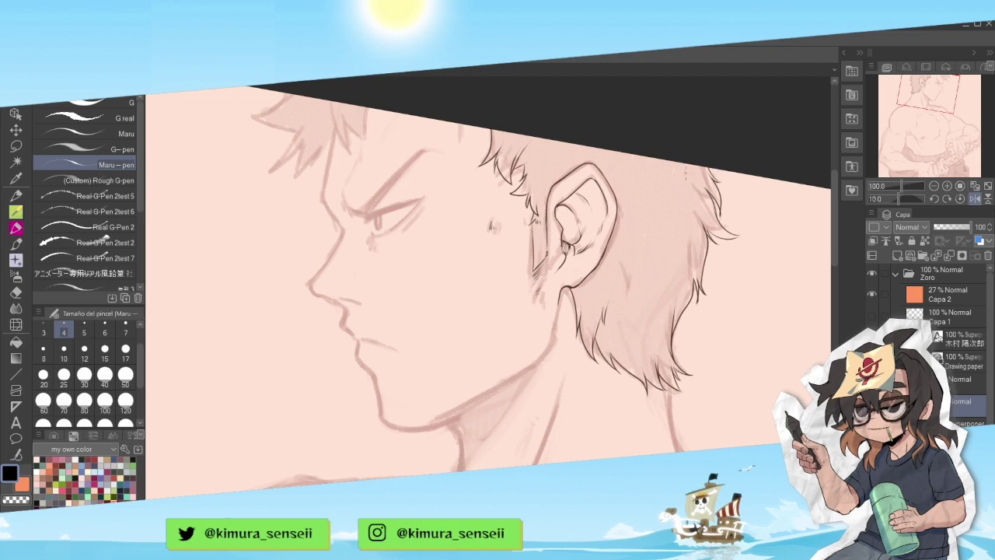
- Ink the face profile from the forehead over the brow ridge and nose to the nostril
{"action": "key", "text": "minus"}
{"action": "key", "text": "minus"}
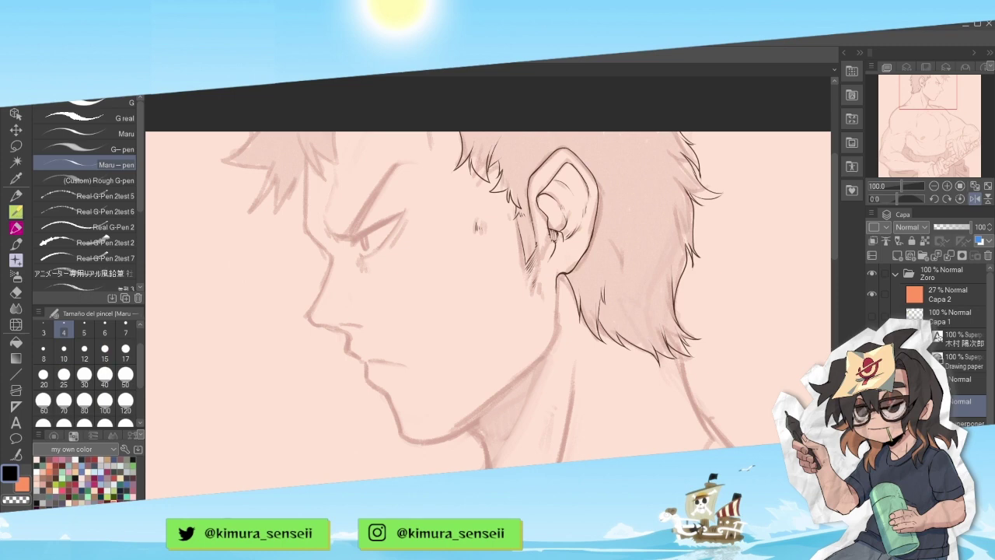
{"action": "left_click_drag", "start_coordinate": [330, 210], "coordinate": [322, 227]}
{"action": "mouse_move", "coordinate": [334, 179]}
{"action": "left_mouse_down"}
{"action": "mouse_move", "coordinate": [333, 277]}
{"action": "mouse_move", "coordinate": [322, 278]}
{"action": "mouse_move", "coordinate": [324, 264]}
{"action": "mouse_move", "coordinate": [329, 288]}
{"action": "mouse_move", "coordinate": [306, 333]}
{"action": "mouse_move", "coordinate": [347, 341]}
{"action": "left_mouse_up"}
{"action": "key", "text": "minus"}
{"action": "key", "text": "ctrl+z"}
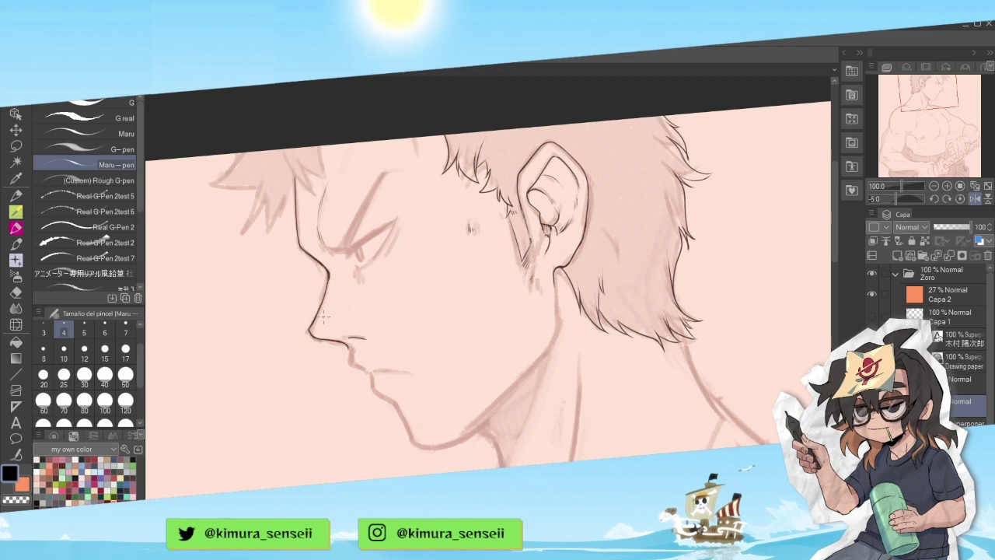
{"action": "key", "text": "^"}
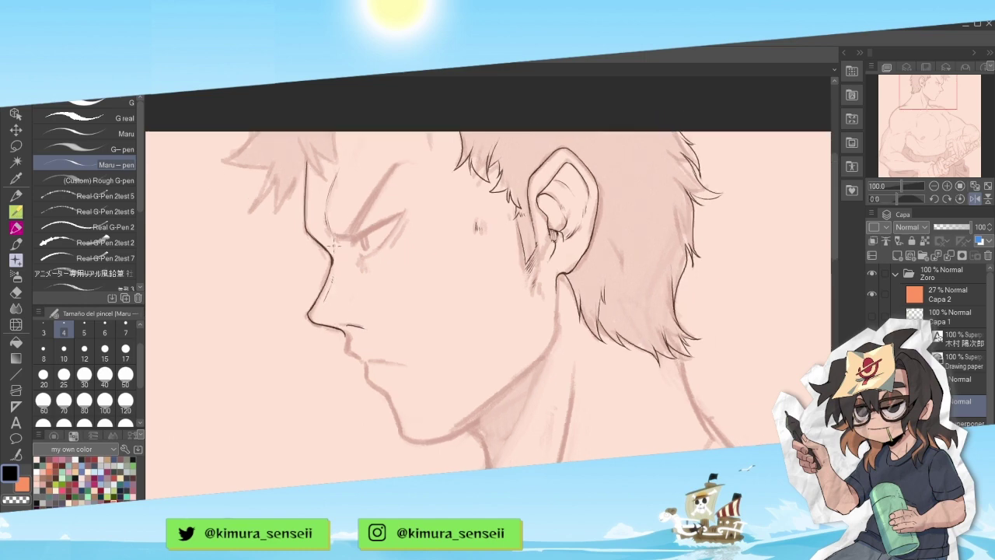
- Ink the spiky fringe tufts hanging over the forehead, including the pointed strands that extend past the face profile
{"action": "mouse_move", "coordinate": [297, 131]}
{"action": "left_mouse_down"}
{"action": "mouse_move", "coordinate": [334, 183]}
{"action": "mouse_move", "coordinate": [316, 140]}
{"action": "mouse_move", "coordinate": [325, 165]}
{"action": "mouse_move", "coordinate": [318, 143]}
{"action": "mouse_move", "coordinate": [354, 167]}
{"action": "left_mouse_up"}
{"action": "mouse_move", "coordinate": [355, 166]}
{"action": "left_mouse_down"}
{"action": "mouse_move", "coordinate": [348, 97]}
{"action": "mouse_move", "coordinate": [368, 140]}
{"action": "left_mouse_up"}
{"action": "left_click_drag", "start_coordinate": [919, 99], "coordinate": [935, 94]}
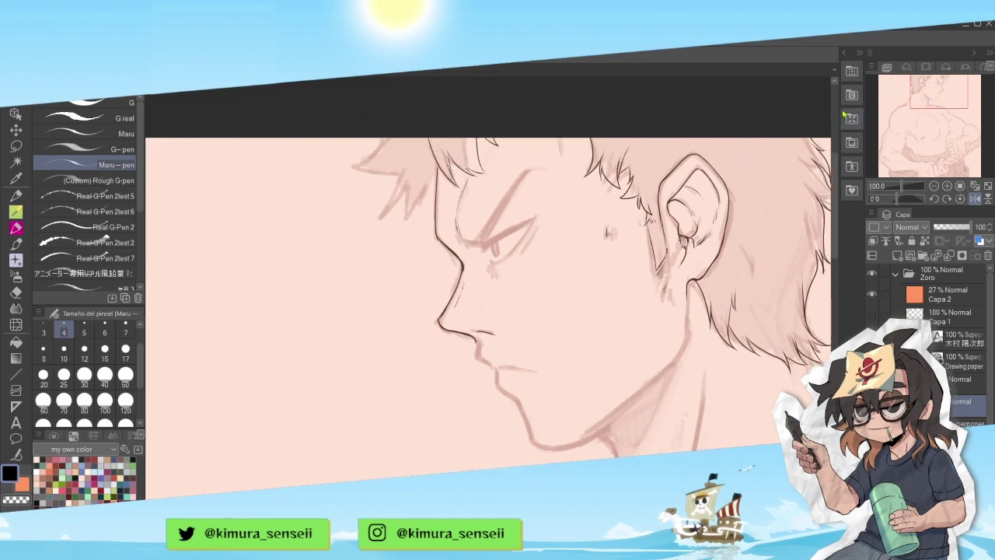
{"action": "key", "text": "-"}
{"action": "key", "text": "-"}
{"action": "key", "text": "-"}
{"action": "key", "text": "-"}
{"action": "mouse_move", "coordinate": [334, 184]}
{"action": "left_mouse_down"}
{"action": "mouse_move", "coordinate": [311, 222]}
{"action": "mouse_move", "coordinate": [338, 213]}
{"action": "mouse_move", "coordinate": [308, 226]}
{"action": "left_mouse_up"}
{"action": "key", "text": "ctrl+z"}
{"action": "key", "text": "ctrl+z"}
{"action": "mouse_move", "coordinate": [360, 207]}
{"action": "left_mouse_down"}
{"action": "mouse_move", "coordinate": [337, 224]}
{"action": "mouse_move", "coordinate": [365, 248]}
{"action": "left_mouse_up"}
{"action": "mouse_move", "coordinate": [399, 208]}
{"action": "left_mouse_down"}
{"action": "mouse_move", "coordinate": [382, 248]}
{"action": "mouse_move", "coordinate": [383, 237]}
{"action": "left_mouse_up"}
{"action": "mouse_move", "coordinate": [397, 202]}
{"action": "left_mouse_down"}
{"action": "mouse_move", "coordinate": [387, 210]}
{"action": "mouse_move", "coordinate": [394, 224]}
{"action": "left_mouse_up"}
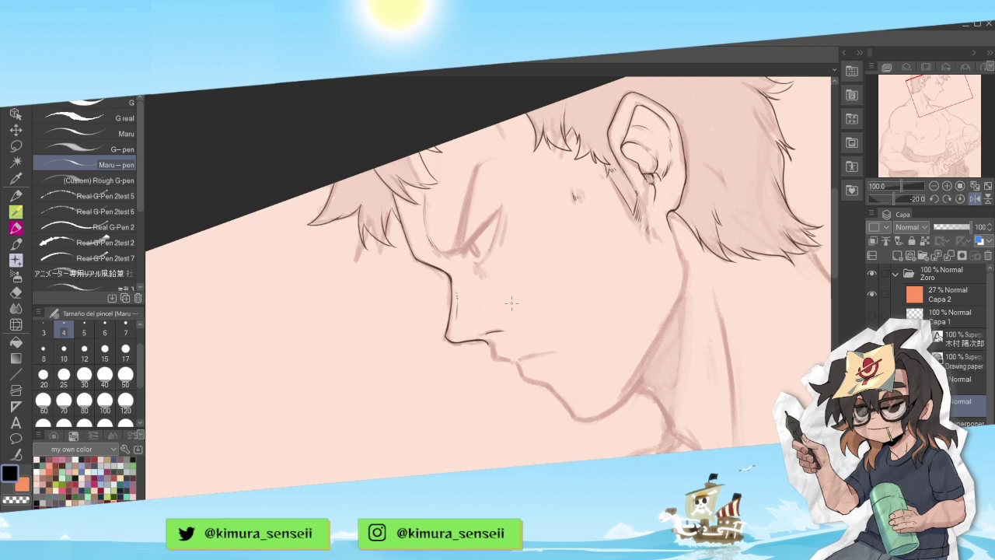
- Ink the upper lip contour and the mouth line, rotating the canvas to suit the strokes
{"action": "left_click_drag", "start_coordinate": [482, 342], "coordinate": [519, 371]}
{"action": "key", "text": "minus"}
{"action": "mouse_move", "coordinate": [543, 334]}
{"action": "left_mouse_down"}
{"action": "mouse_move", "coordinate": [542, 345]}
{"action": "mouse_move", "coordinate": [572, 313]}
{"action": "left_mouse_up"}
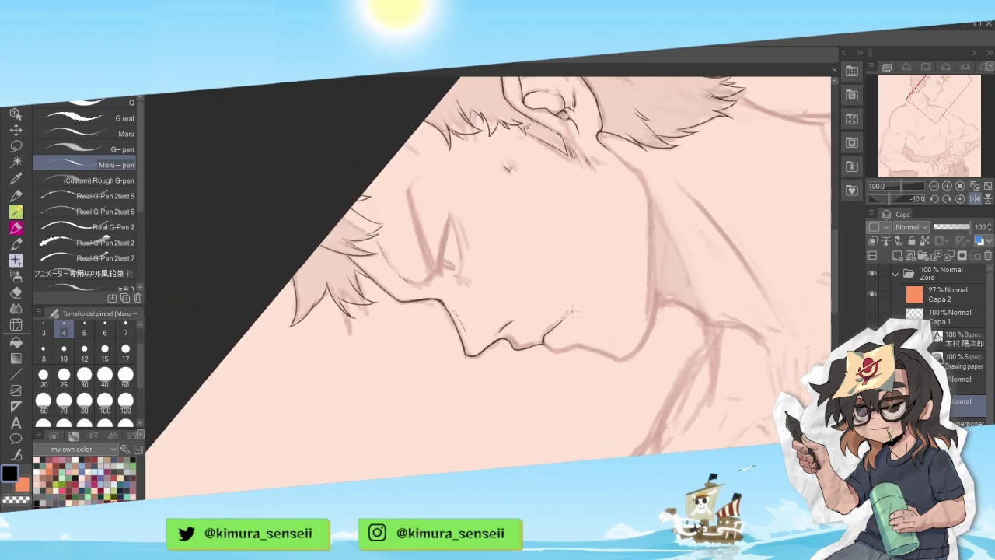
{"action": "key", "text": "minus"}
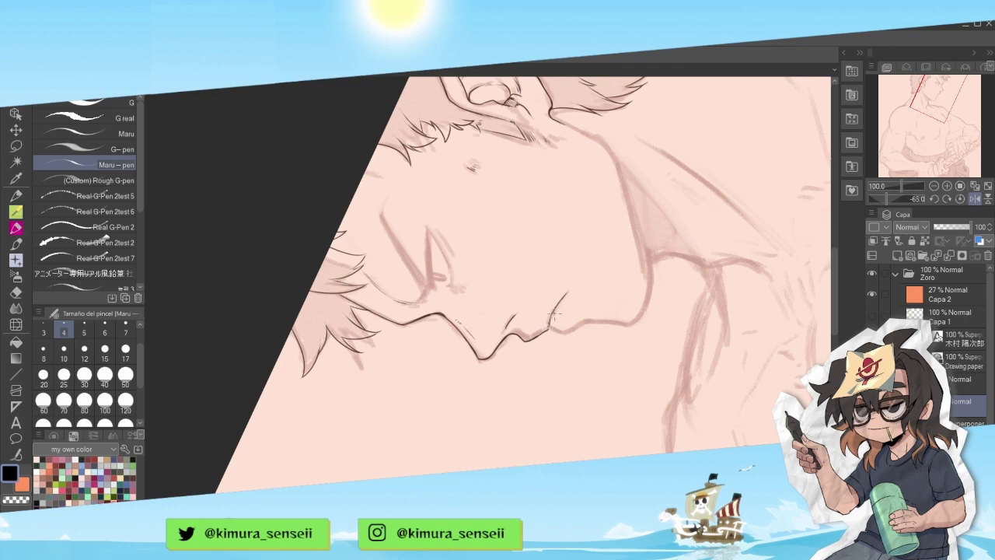
{"action": "left_click_drag", "start_coordinate": [561, 300], "coordinate": [606, 223]}
{"action": "key", "text": "asciicircum"}
{"action": "key", "text": "asciicircum"}
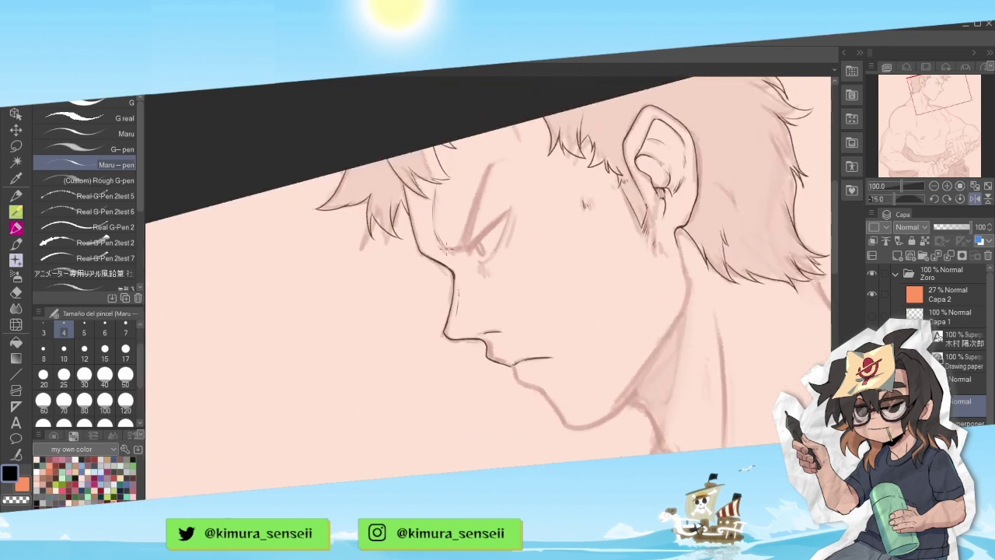
- Ink the outline of the angled eyebrow, from its inner end near the nose bridge to its curved outer tip
{"action": "mouse_move", "coordinate": [449, 248]}
{"action": "left_mouse_down"}
{"action": "mouse_move", "coordinate": [465, 250]}
{"action": "mouse_move", "coordinate": [479, 190]}
{"action": "mouse_move", "coordinate": [468, 225]}
{"action": "left_mouse_up"}
{"action": "key", "text": "ctrl+z"}
{"action": "mouse_move", "coordinate": [490, 163]}
{"action": "left_mouse_down"}
{"action": "mouse_move", "coordinate": [463, 251]}
{"action": "mouse_move", "coordinate": [519, 182]}
{"action": "left_mouse_up"}
{"action": "key", "text": "asciicircum"}
{"action": "key", "text": "asciicircum"}
{"action": "key", "text": "asciicircum"}
{"action": "key", "text": "minus"}
{"action": "key", "text": "minus"}
{"action": "key", "text": "minus"}
{"action": "key", "text": "minus"}
{"action": "key", "text": "minus"}
{"action": "key", "text": "minus"}
{"action": "key", "text": "minus"}
{"action": "key", "text": "minus"}
{"action": "key", "text": "minus"}
{"action": "key", "text": "minus"}
{"action": "key", "text": "minus"}
{"action": "key", "text": "minus"}
{"action": "key", "text": "minus"}
{"action": "key", "text": "minus"}
{"action": "key", "text": "minus"}
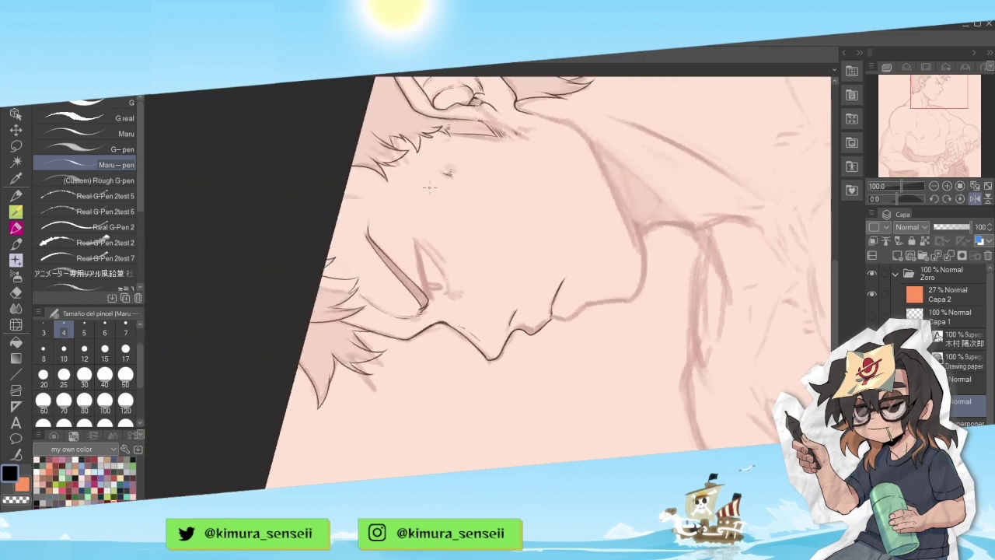
{"action": "left_click_drag", "start_coordinate": [367, 227], "coordinate": [490, 188]}
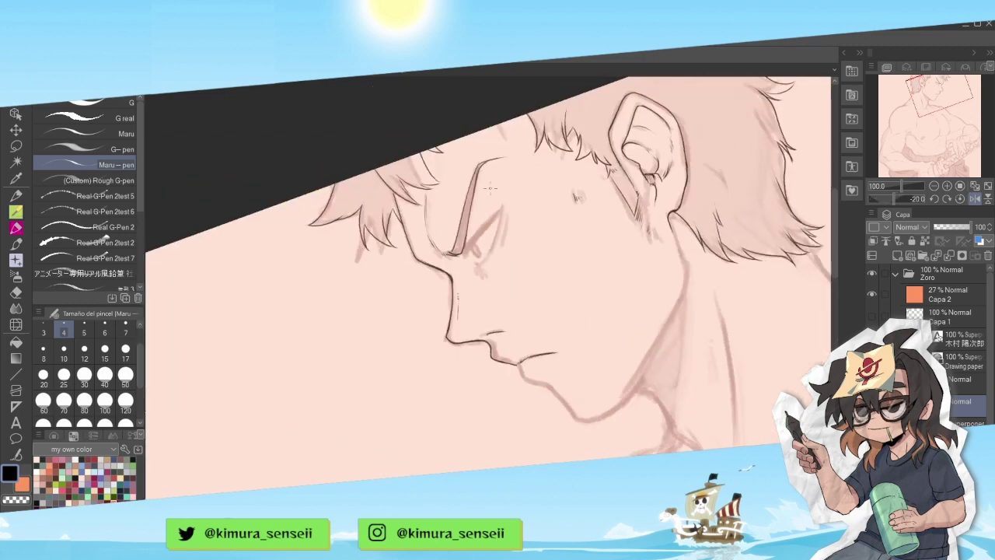
- Outline the upper lash line and iris of the eye, undoing and redrawing the lash stroke until it fits the sketch
{"action": "key", "text": "minus"}
{"action": "key", "text": "minus"}
{"action": "key", "text": "minus"}
{"action": "key", "text": "minus"}
{"action": "key", "text": "asciicircum"}
{"action": "key", "text": "asciicircum"}
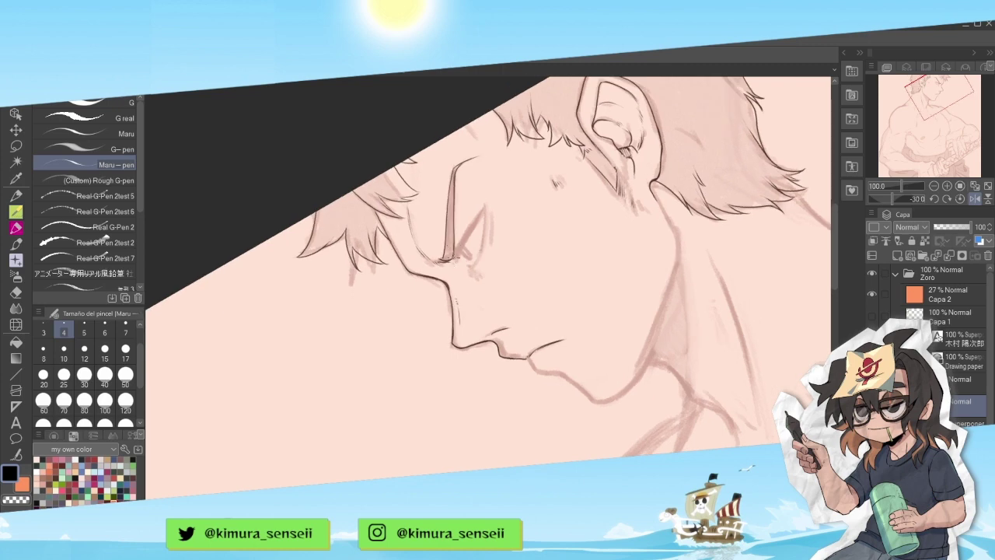
{"action": "left_click_drag", "start_coordinate": [459, 257], "coordinate": [489, 206]}
{"action": "key", "text": "ctrl+z"}
{"action": "left_click_drag", "start_coordinate": [455, 259], "coordinate": [487, 204]}
{"action": "key", "text": "ctrl+z"}
{"action": "key", "text": "asciicircum"}
{"action": "key", "text": "asciicircum"}
{"action": "key", "text": "asciicircum"}
{"action": "mouse_move", "coordinate": [483, 258]}
{"action": "left_mouse_down"}
{"action": "mouse_move", "coordinate": [482, 246]}
{"action": "mouse_move", "coordinate": [484, 259]}
{"action": "left_mouse_up"}
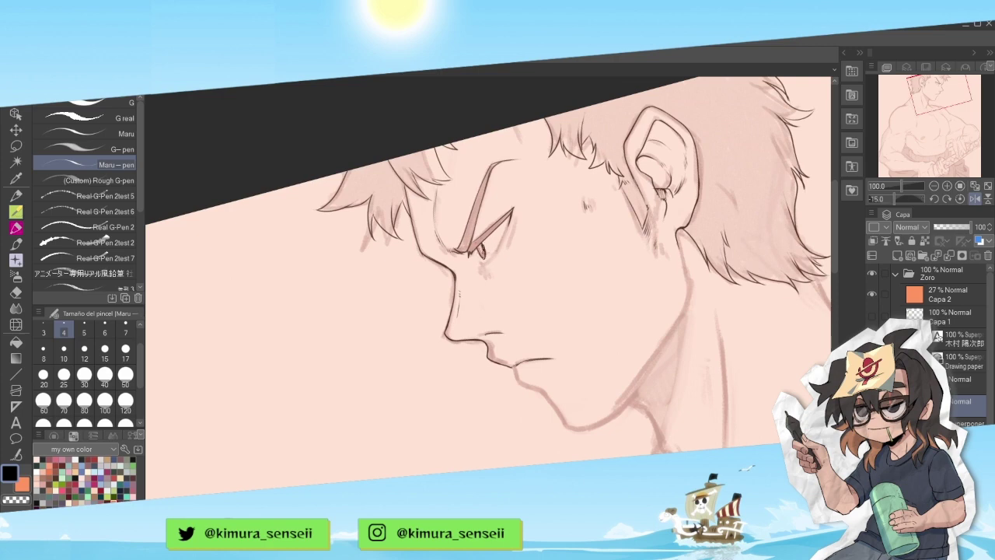
- Undo the last strokes at the eye and fill the outlined upper lash line with black
{"action": "key", "text": "ctrl+z"}
{"action": "key", "text": "ctrl+z"}
{"action": "key", "text": "g"}
{"action": "left_click", "coordinate": [486, 239]}
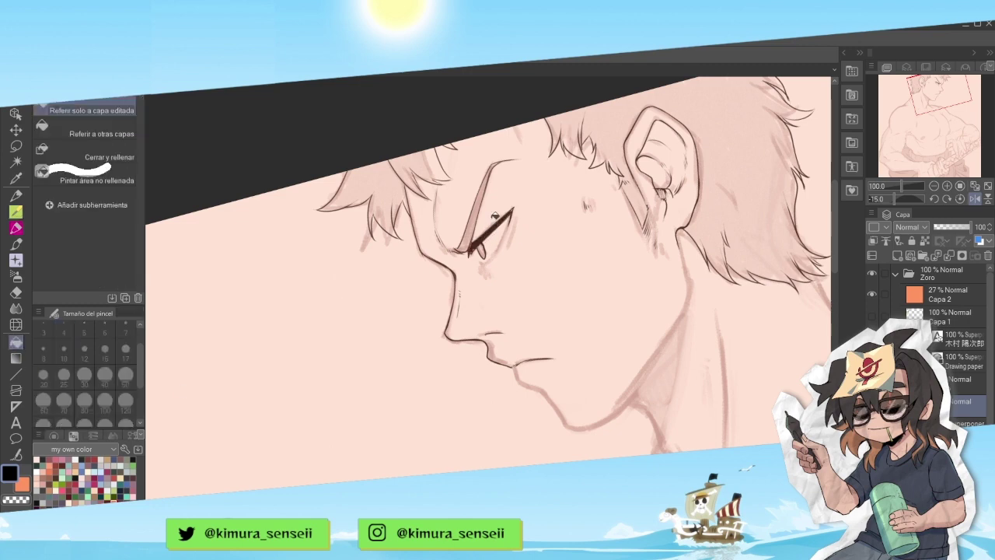
- Return to the Maru-pen and ink the eyelid crease above the lashes and the lower edge of the eye
{"action": "key", "text": "minus"}
{"action": "key", "text": "minus"}
{"action": "left_click", "coordinate": [15, 212]}
{"action": "key", "text": "minus"}
{"action": "key", "text": "minus"}
{"action": "left_click_drag", "start_coordinate": [450, 261], "coordinate": [469, 225]}
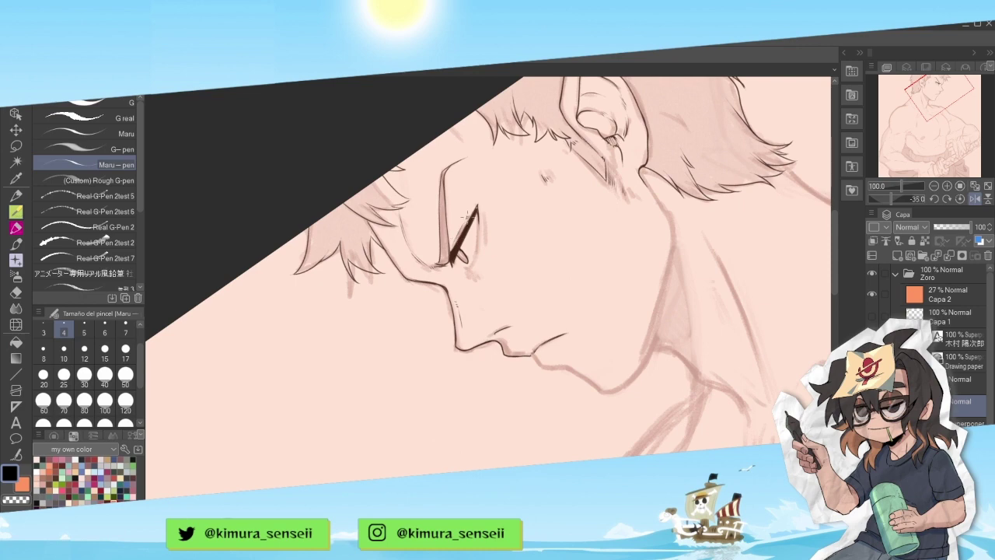
{"action": "key", "text": "asciicircum"}
{"action": "key", "text": "minus"}
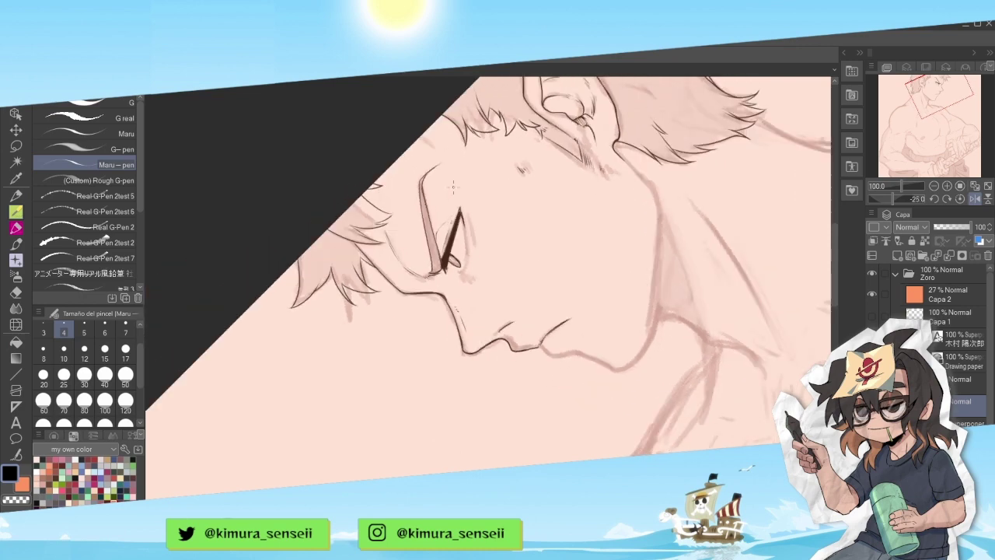
{"action": "key", "text": "asciicircum"}
{"action": "key", "text": "asciicircum"}
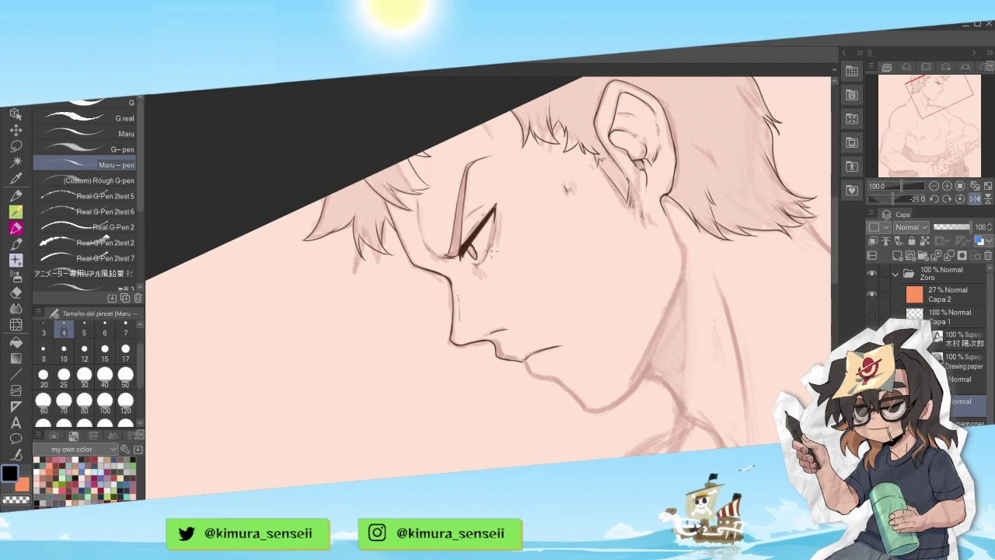
{"action": "key", "text": "asciicircum"}
{"action": "key", "text": "asciicircum"}
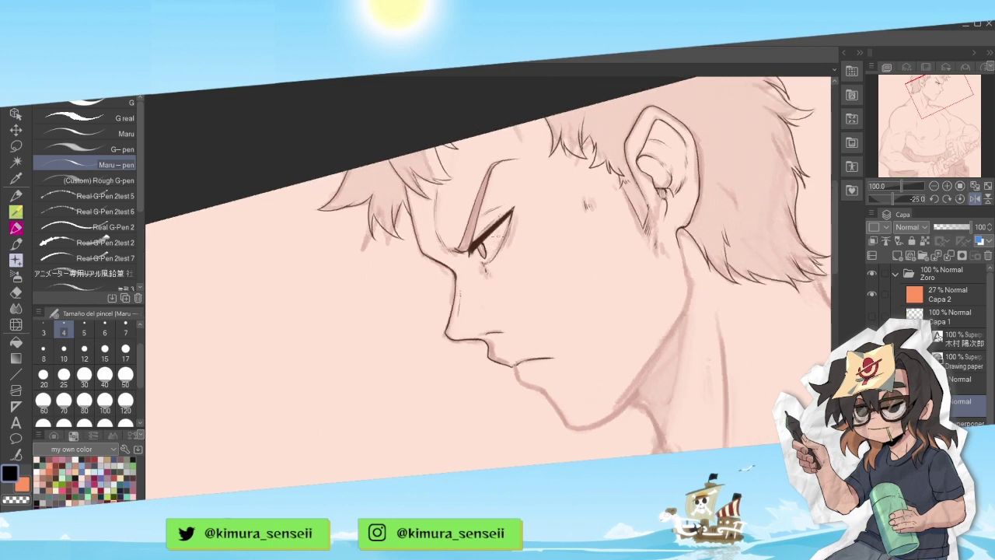
- Ink the contour from the lower lip around the chin to the start of the jawline
{"action": "left_click_drag", "start_coordinate": [527, 405], "coordinate": [398, 336]}
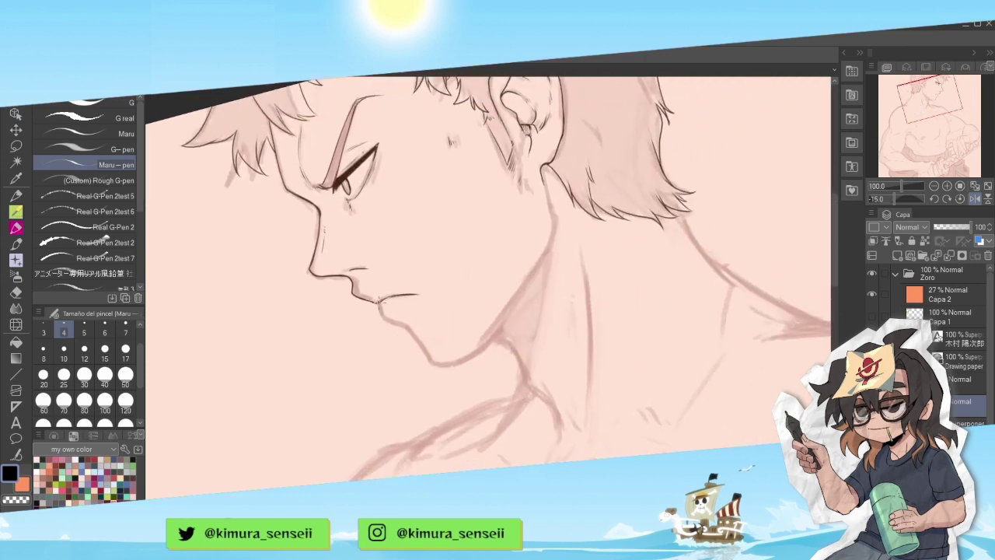
{"action": "left_click_drag", "start_coordinate": [379, 301], "coordinate": [426, 356]}
{"action": "key", "text": "asciicircum"}
{"action": "key", "text": "asciicircum"}
{"action": "key", "text": "asciicircum"}
{"action": "key", "text": "asciicircum"}
{"action": "key", "text": "asciicircum"}
{"action": "key", "text": "asciicircum"}
{"action": "key", "text": "asciicircum"}
{"action": "key", "text": "asciicircum"}
{"action": "key", "text": "asciicircum"}
{"action": "key", "text": "asciicircum"}
{"action": "key", "text": "asciicircum"}
{"action": "key", "text": "asciicircum"}
{"action": "mouse_move", "coordinate": [417, 278]}
{"action": "left_mouse_down"}
{"action": "mouse_move", "coordinate": [413, 299]}
{"action": "mouse_move", "coordinate": [449, 325]}
{"action": "left_mouse_up"}
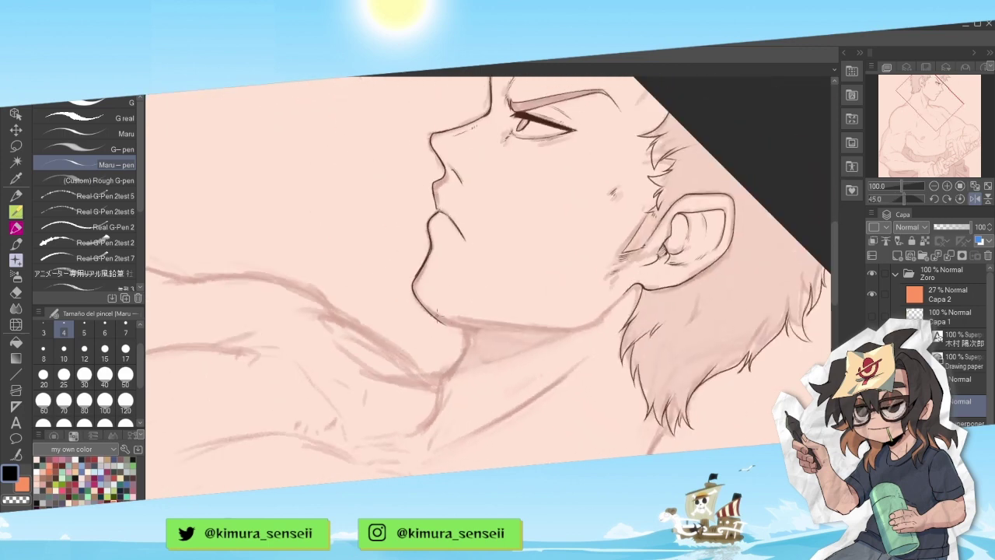
- Ink the jawline from the chin up to below the ear, undoing and redrawing the stroke until it follows the sketch
{"action": "key", "text": "minus"}
{"action": "key", "text": "minus"}
{"action": "key", "text": "minus"}
{"action": "key", "text": "minus"}
{"action": "key", "text": "minus"}
{"action": "key", "text": "minus"}
{"action": "key", "text": "minus"}
{"action": "key", "text": "minus"}
{"action": "key", "text": "minus"}
{"action": "key", "text": "minus"}
{"action": "key", "text": "minus"}
{"action": "key", "text": "minus"}
{"action": "key", "text": "minus"}
{"action": "key", "text": "minus"}
{"action": "key", "text": "minus"}
{"action": "mouse_move", "coordinate": [551, 309]}
{"action": "left_mouse_down"}
{"action": "mouse_move", "coordinate": [487, 337]}
{"action": "mouse_move", "coordinate": [544, 248]}
{"action": "left_mouse_up"}
{"action": "key", "text": "ctrl+z"}
{"action": "left_click_drag", "start_coordinate": [497, 341], "coordinate": [550, 240]}
{"action": "key", "text": "ctrl+z"}
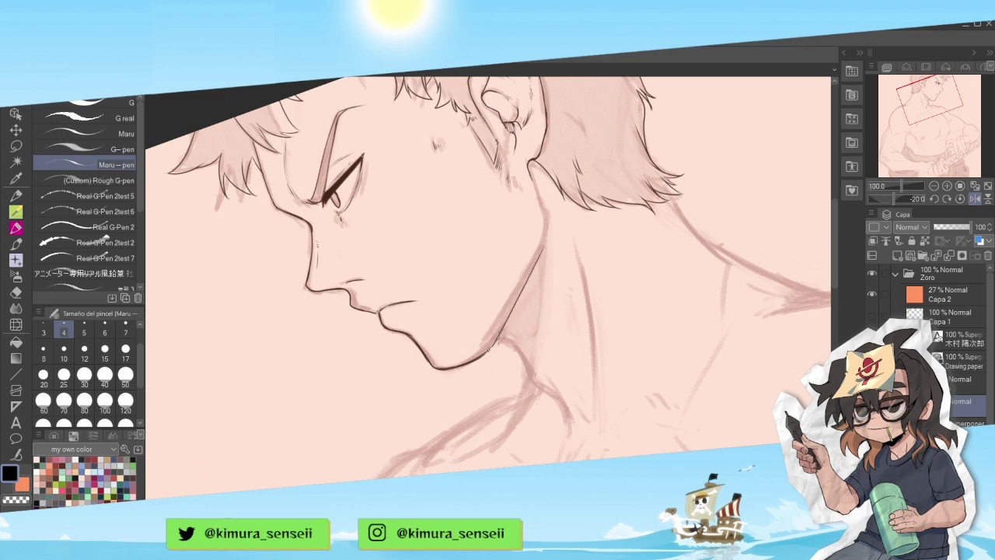
{"action": "mouse_move", "coordinate": [494, 343]}
{"action": "left_mouse_down"}
{"action": "mouse_move", "coordinate": [546, 242]}
{"action": "mouse_move", "coordinate": [535, 191]}
{"action": "left_mouse_up"}
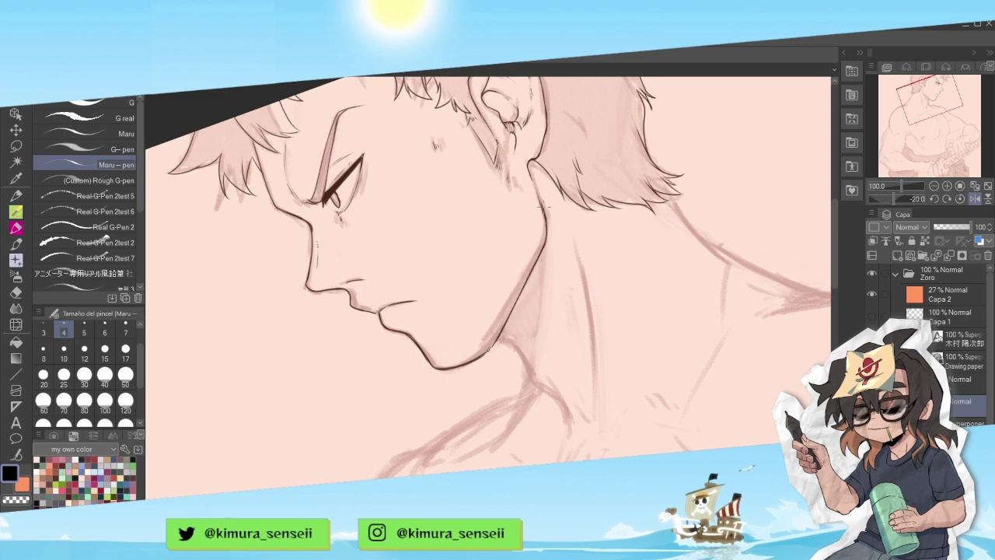
- Ink the front of the neck from under the chin down to the throat base and the long neck muscle line behind it
{"action": "mouse_move", "coordinate": [550, 329]}
{"action": "left_mouse_down"}
{"action": "mouse_move", "coordinate": [519, 370]}
{"action": "mouse_move", "coordinate": [559, 438]}
{"action": "left_mouse_up"}
{"action": "mouse_move", "coordinate": [557, 419]}
{"action": "left_mouse_down"}
{"action": "mouse_move", "coordinate": [563, 433]}
{"action": "mouse_move", "coordinate": [596, 315]}
{"action": "left_mouse_up"}
{"action": "key", "text": "^"}
{"action": "key", "text": "^"}
{"action": "key", "text": "^"}
{"action": "key", "text": "^"}
{"action": "key", "text": "^"}
{"action": "key", "text": "^"}
{"action": "key", "text": "minus"}
{"action": "key", "text": "minus"}
{"action": "key", "text": "minus"}
{"action": "key", "text": "minus"}
{"action": "key", "text": "minus"}
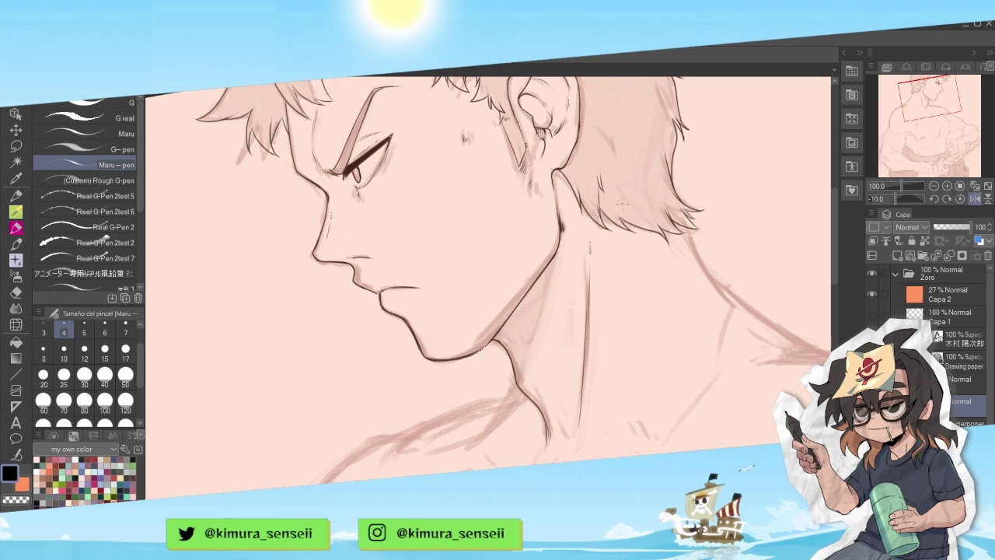
- Ink the nape below the hair, the short crease at its base and the slope running down to the shoulder
{"action": "left_click_drag", "start_coordinate": [940, 106], "coordinate": [921, 97]}
{"action": "left_click", "coordinate": [976, 199]}
{"action": "key", "text": "minus"}
{"action": "key", "text": "minus"}
{"action": "key", "text": "minus"}
{"action": "key", "text": "minus"}
{"action": "key", "text": "^"}
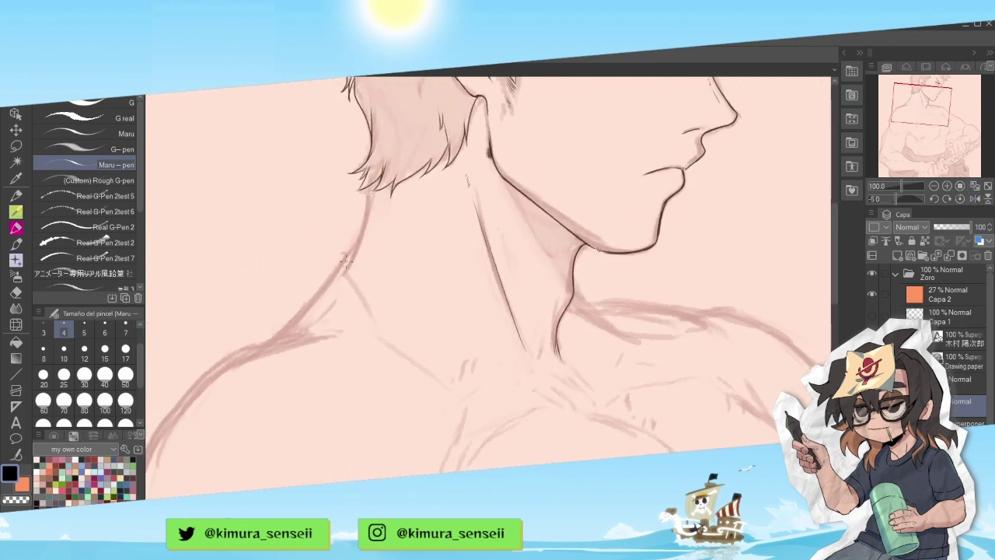
{"action": "left_click_drag", "start_coordinate": [346, 262], "coordinate": [372, 179]}
{"action": "left_click_drag", "start_coordinate": [350, 281], "coordinate": [371, 323]}
{"action": "left_click_drag", "start_coordinate": [924, 106], "coordinate": [908, 109]}
{"action": "key", "text": "minus"}
{"action": "key", "text": "minus"}
{"action": "left_click_drag", "start_coordinate": [410, 298], "coordinate": [482, 194]}
{"action": "key", "text": "ctrl+z"}
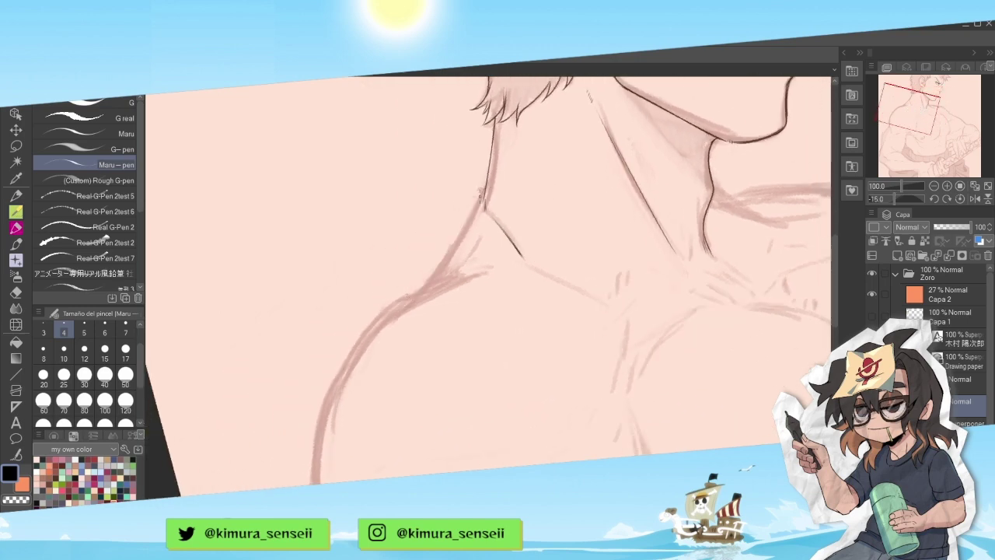
{"action": "left_click_drag", "start_coordinate": [407, 303], "coordinate": [485, 187]}
- Ink the rounded outer contour of the shoulder from the neck slope down to the upper arm
{"action": "left_click_drag", "start_coordinate": [916, 117], "coordinate": [902, 123]}
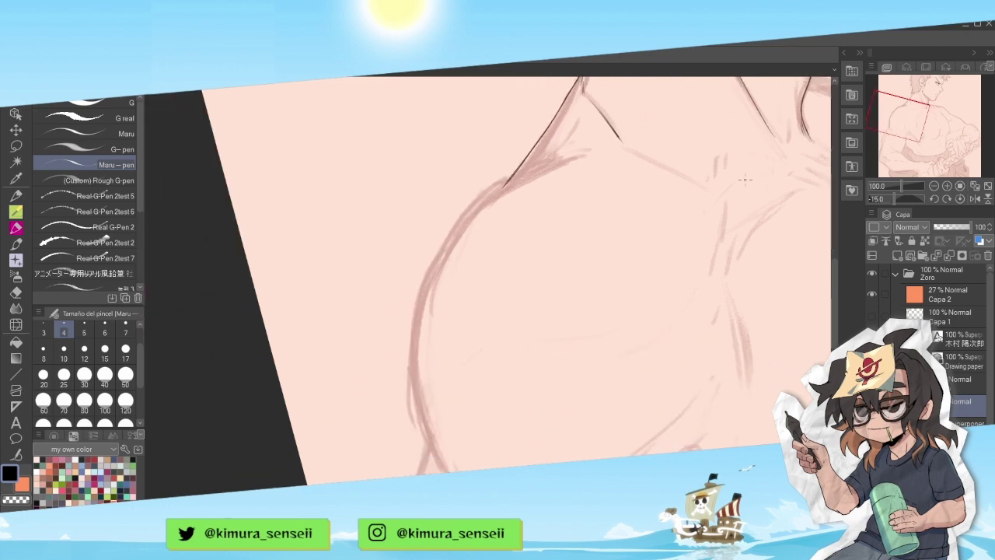
{"action": "key", "text": "minus"}
{"action": "key", "text": "minus"}
{"action": "key", "text": "minus"}
{"action": "mouse_move", "coordinate": [417, 304]}
{"action": "left_mouse_down"}
{"action": "mouse_move", "coordinate": [418, 345]}
{"action": "mouse_move", "coordinate": [481, 466]}
{"action": "left_mouse_up"}
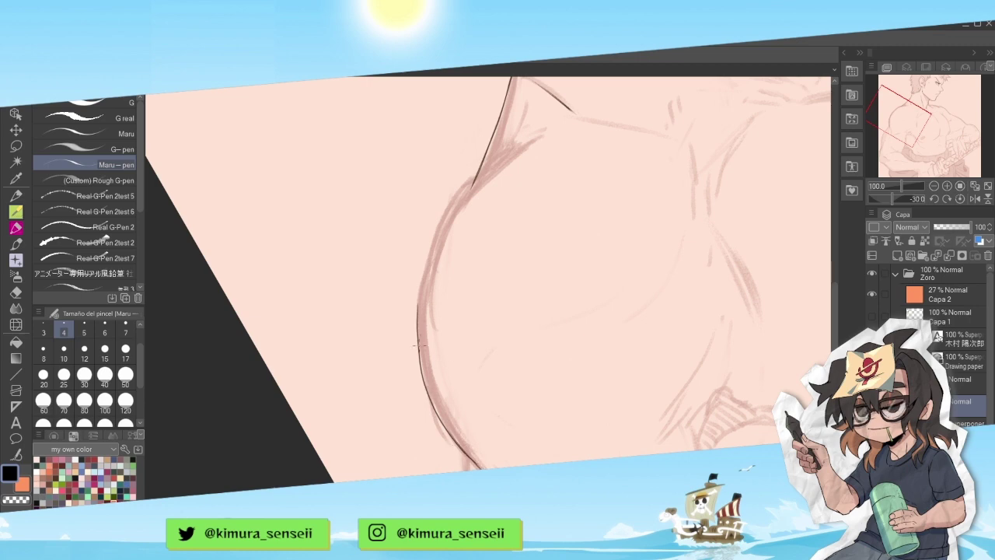
{"action": "left_click_drag", "start_coordinate": [417, 344], "coordinate": [429, 250]}
{"action": "left_click_drag", "start_coordinate": [418, 308], "coordinate": [449, 207]}
{"action": "mouse_move", "coordinate": [424, 278]}
{"action": "left_mouse_down"}
{"action": "mouse_move", "coordinate": [486, 171]}
{"action": "mouse_move", "coordinate": [474, 160]}
{"action": "mouse_move", "coordinate": [496, 138]}
{"action": "mouse_move", "coordinate": [467, 183]}
{"action": "left_mouse_up"}
{"action": "key", "text": "minus"}
{"action": "key", "text": "minus"}
{"action": "key", "text": "asciicircum"}
{"action": "key", "text": "asciicircum"}
{"action": "key", "text": "asciicircum"}
{"action": "key", "text": "asciicircum"}
{"action": "key", "text": "asciicircum"}
{"action": "key", "text": "asciicircum"}
{"action": "key", "text": "asciicircum"}
{"action": "key", "text": "asciicircum"}
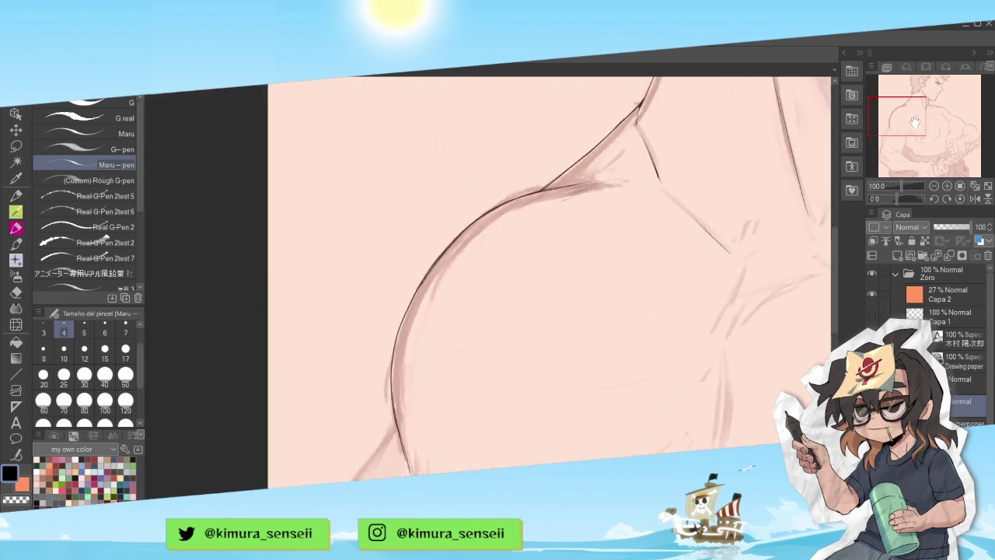
- Ink the inner contour of the upper arm from the forearm up to the armpit, including the short armpit crease
{"action": "left_click_drag", "start_coordinate": [910, 117], "coordinate": [941, 118]}
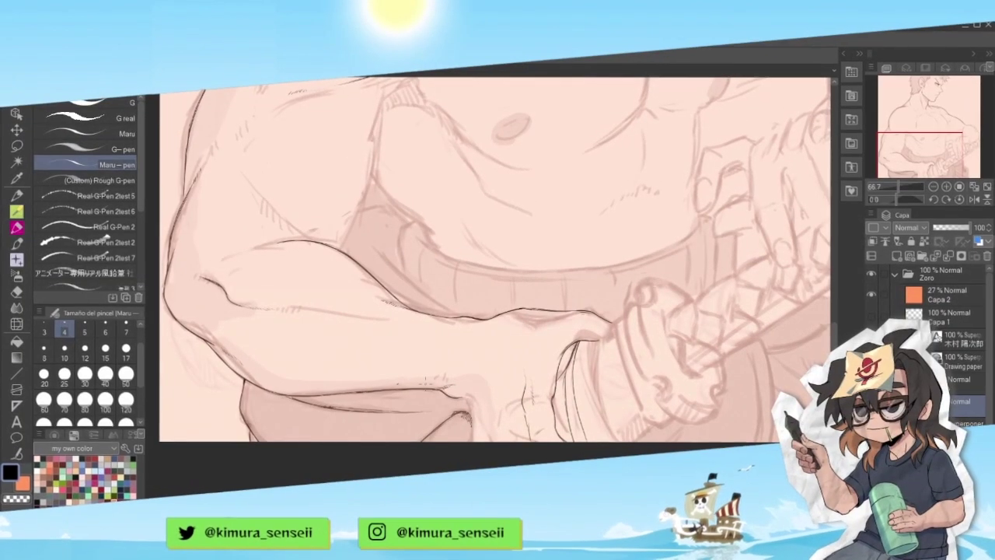
{"action": "left_click_drag", "start_coordinate": [926, 170], "coordinate": [914, 157]}
{"action": "left_click", "coordinate": [975, 199]}
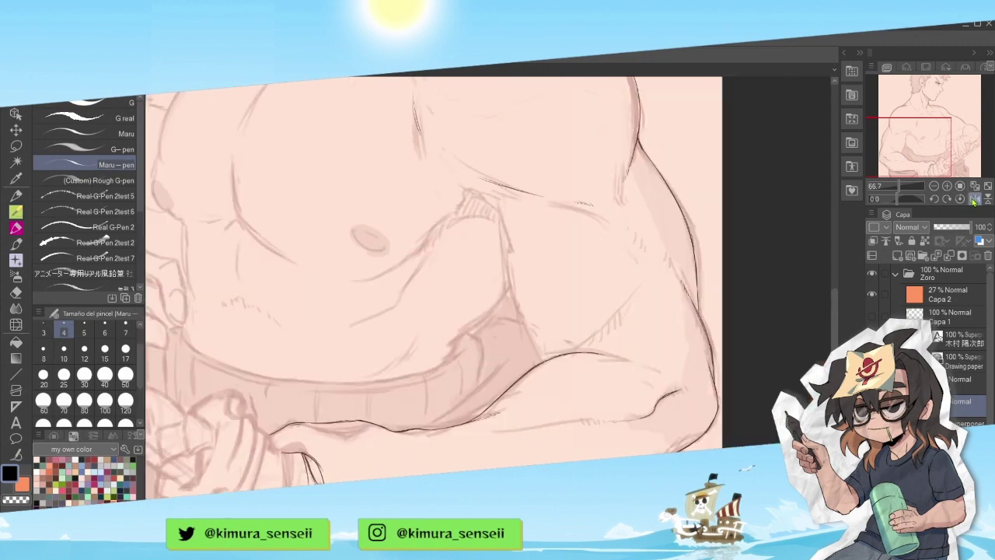
{"action": "left_click", "coordinate": [947, 199]}
{"action": "left_click_drag", "start_coordinate": [495, 385], "coordinate": [542, 282]}
{"action": "key", "text": "ctrl+z"}
{"action": "left_click_drag", "start_coordinate": [499, 358], "coordinate": [562, 256]}
{"action": "left_click_drag", "start_coordinate": [535, 286], "coordinate": [570, 240]}
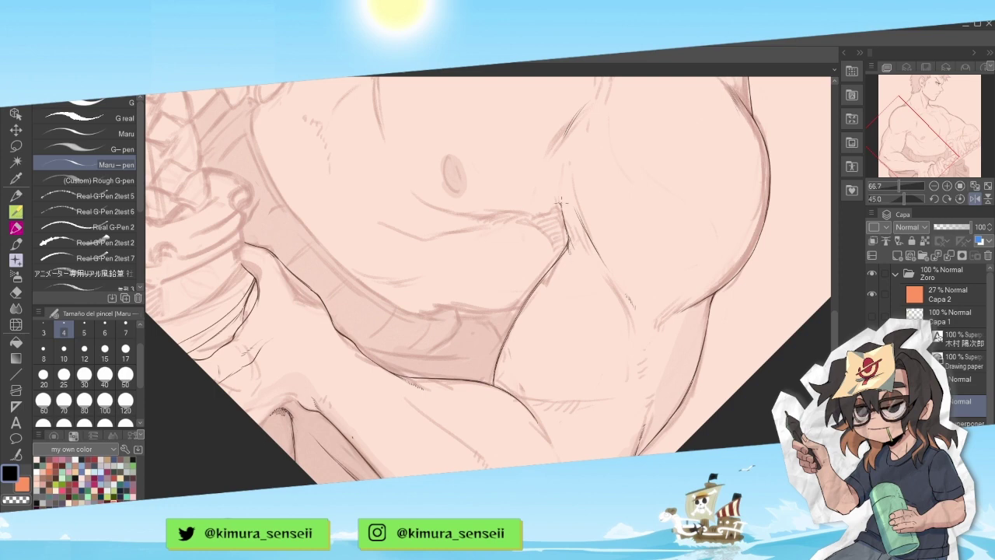
{"action": "key", "text": "minus"}
{"action": "key", "text": "minus"}
{"action": "mouse_move", "coordinate": [542, 192]}
{"action": "left_mouse_down"}
{"action": "mouse_move", "coordinate": [573, 226]}
{"action": "mouse_move", "coordinate": [565, 189]}
{"action": "left_mouse_up"}
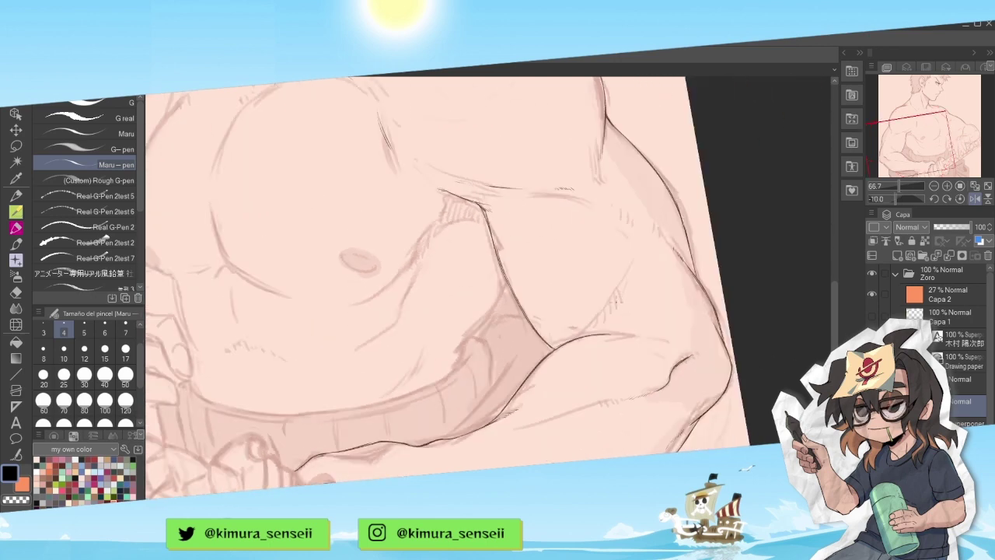
- Ink the side of the waist below the upper arm and the curled fold at the near end of the sash
{"action": "mouse_move", "coordinate": [622, 294]}
{"action": "left_mouse_down"}
{"action": "mouse_move", "coordinate": [482, 370]}
{"action": "mouse_move", "coordinate": [533, 333]}
{"action": "mouse_move", "coordinate": [493, 314]}
{"action": "mouse_move", "coordinate": [477, 346]}
{"action": "left_mouse_up"}
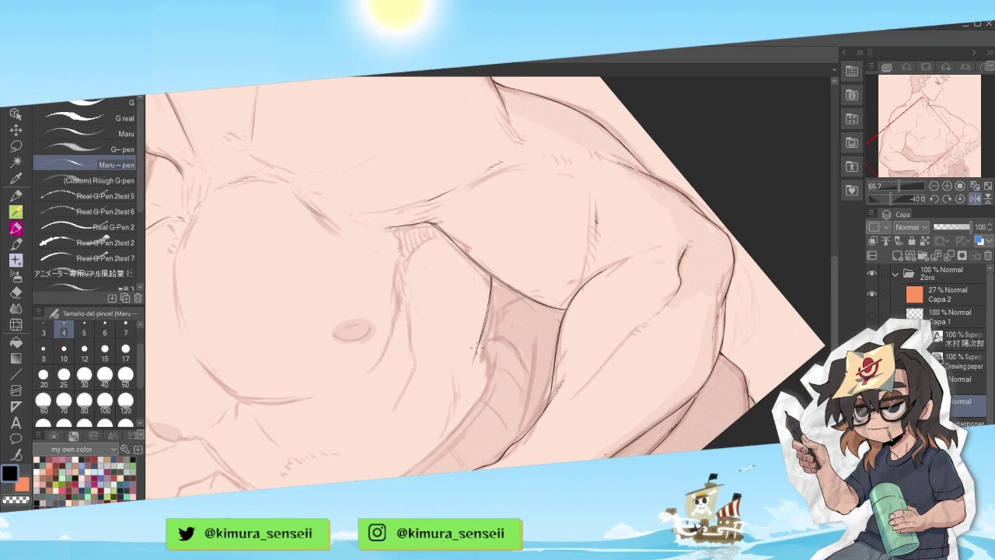
{"action": "left_click", "coordinate": [961, 199]}
{"action": "left_click", "coordinate": [975, 199]}
{"action": "mouse_move", "coordinate": [557, 343]}
{"action": "left_mouse_down"}
{"action": "mouse_move", "coordinate": [566, 331]}
{"action": "mouse_move", "coordinate": [500, 356]}
{"action": "left_mouse_up"}
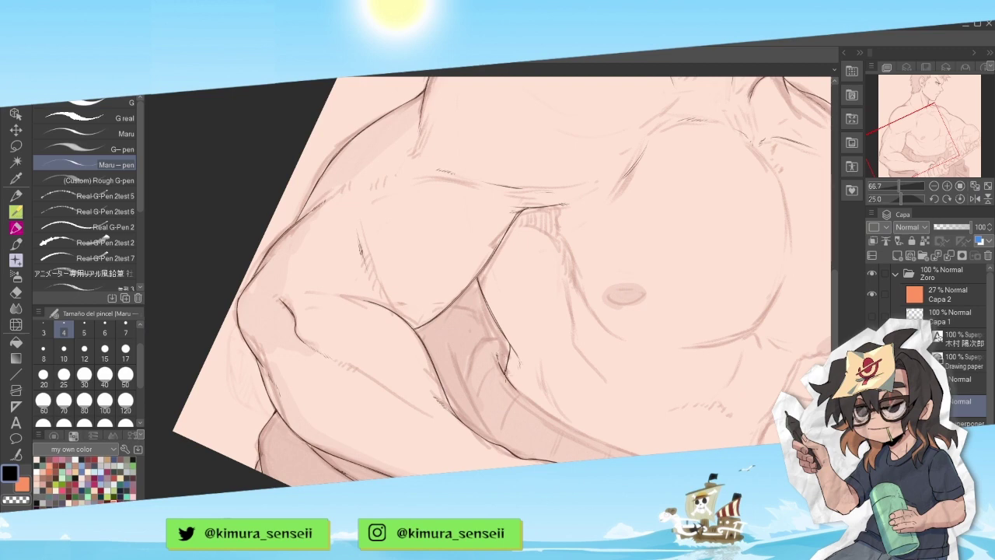
{"action": "mouse_move", "coordinate": [505, 371]}
{"action": "left_mouse_down"}
{"action": "mouse_move", "coordinate": [545, 337]}
{"action": "mouse_move", "coordinate": [513, 333]}
{"action": "mouse_move", "coordinate": [532, 372]}
{"action": "left_mouse_up"}
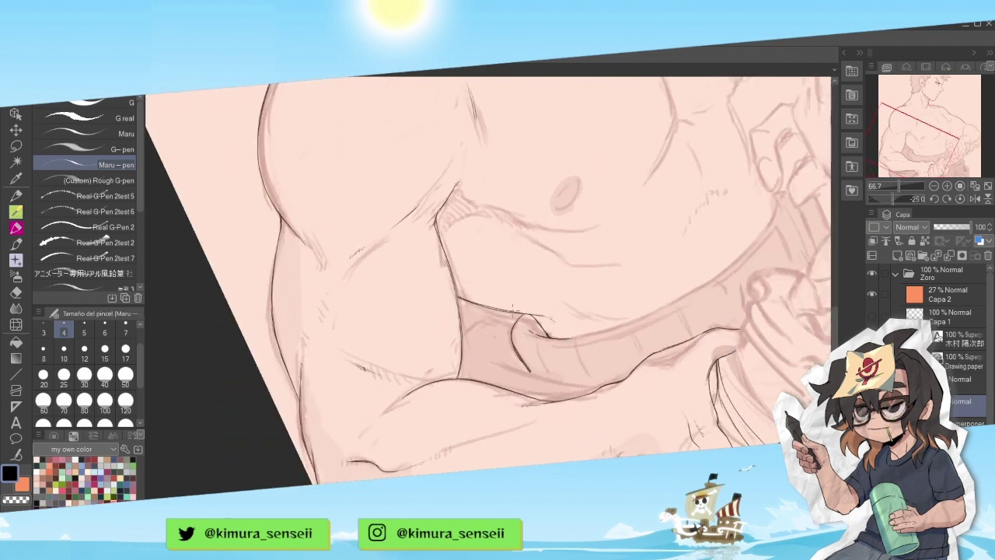
- Ink the short upper edge of the sash between the upper arm and the curled fold, redrawing the stroke to fit
{"action": "key", "text": "minus"}
{"action": "key", "text": "ctrl+z"}
{"action": "key", "text": "minus"}
{"action": "left_click_drag", "start_coordinate": [499, 306], "coordinate": [480, 348]}
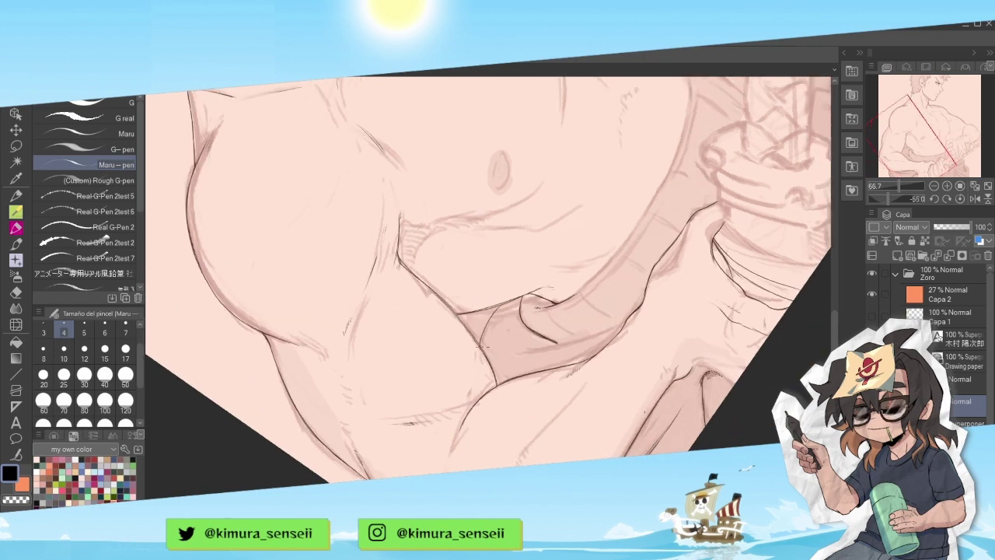
{"action": "key", "text": "ctrl+z"}
{"action": "mouse_move", "coordinate": [499, 308]}
{"action": "left_mouse_down"}
{"action": "mouse_move", "coordinate": [480, 345]}
{"action": "mouse_move", "coordinate": [487, 312]}
{"action": "left_mouse_up"}
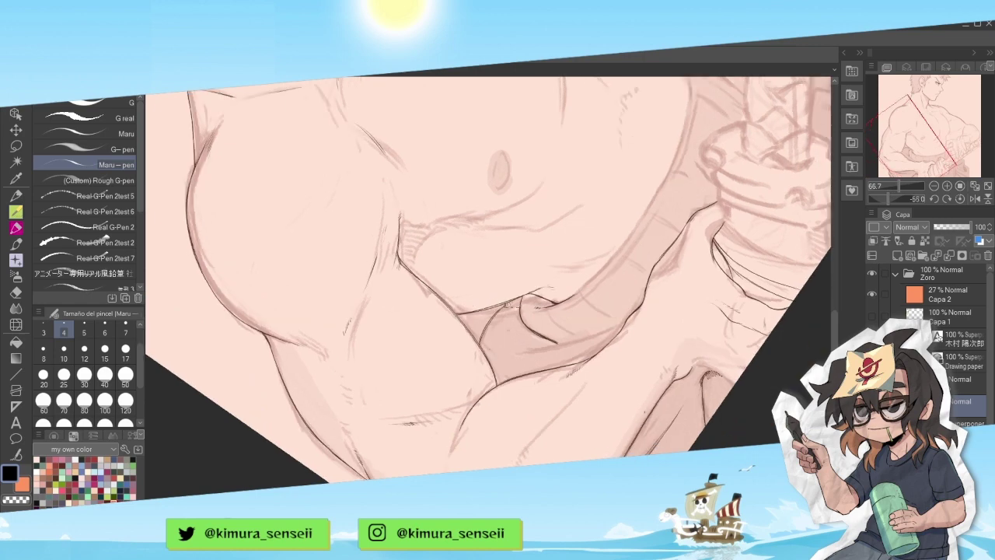
- Ink the lower fold lines of the sash in the gap between the upper arm and forearm
{"action": "key", "text": "minus"}
{"action": "key", "text": "minus"}
{"action": "key", "text": "minus"}
{"action": "key", "text": "minus"}
{"action": "key", "text": "minus"}
{"action": "key", "text": "minus"}
{"action": "key", "text": "minus"}
{"action": "left_click_drag", "start_coordinate": [609, 244], "coordinate": [540, 327]}
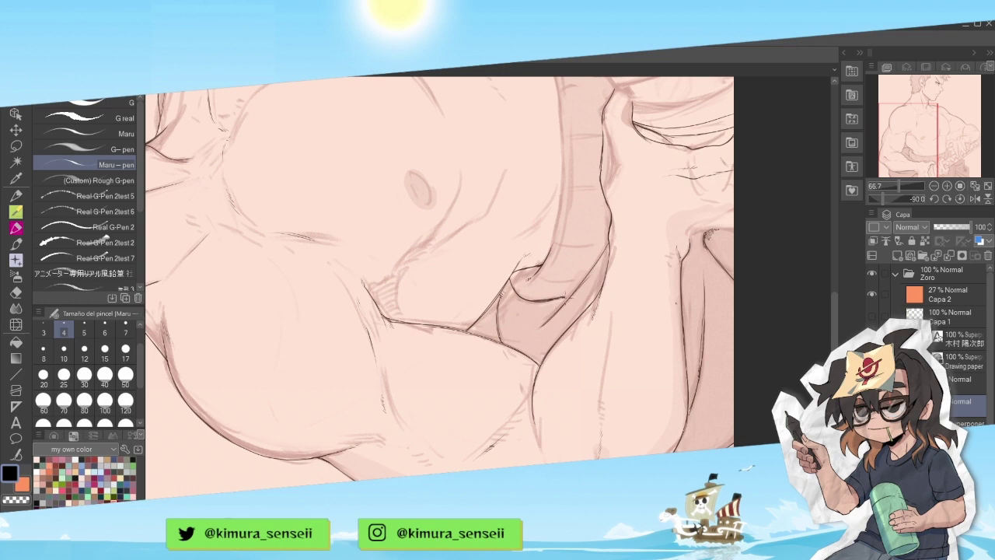
{"action": "mouse_move", "coordinate": [579, 293]}
{"action": "left_mouse_down"}
{"action": "mouse_move", "coordinate": [589, 275]}
{"action": "mouse_move", "coordinate": [578, 309]}
{"action": "left_mouse_up"}
{"action": "key", "text": "asciicircum"}
{"action": "key", "text": "asciicircum"}
{"action": "key", "text": "asciicircum"}
{"action": "key", "text": "asciicircum"}
{"action": "key", "text": "asciicircum"}
{"action": "key", "text": "asciicircum"}
{"action": "key", "text": "asciicircum"}
{"action": "key", "text": "asciicircum"}
{"action": "key", "text": "asciicircum"}
{"action": "key", "text": "asciicircum"}
{"action": "key", "text": "asciicircum"}
{"action": "key", "text": "asciicircum"}
{"action": "key", "text": "asciicircum"}
{"action": "key", "text": "asciicircum"}
{"action": "key", "text": "asciicircum"}
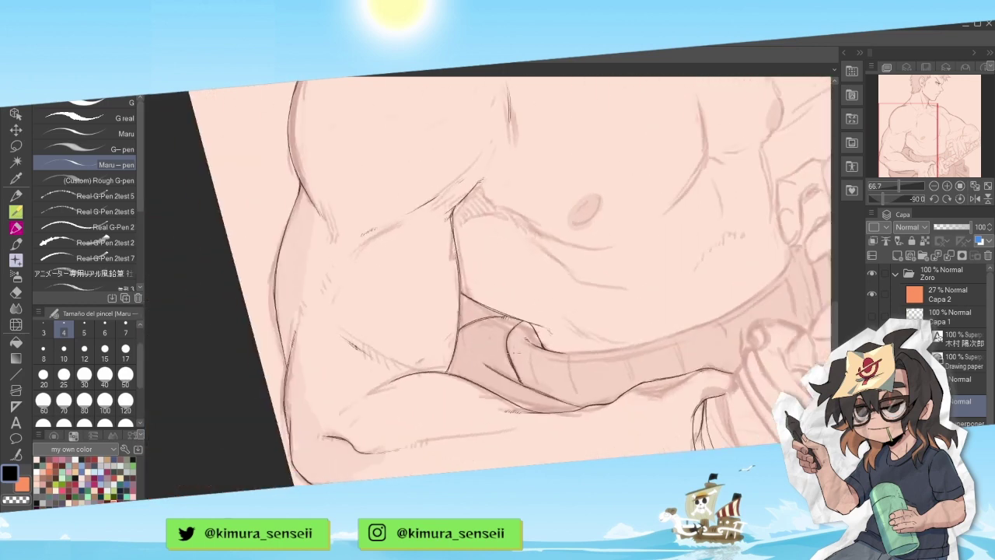
{"action": "left_click_drag", "start_coordinate": [466, 330], "coordinate": [538, 385]}
{"action": "key", "text": "minus"}
{"action": "key", "text": "minus"}
{"action": "key", "text": "minus"}
{"action": "key", "text": "minus"}
{"action": "key", "text": "minus"}
{"action": "key", "text": "minus"}
{"action": "key", "text": "minus"}
{"action": "key", "text": "minus"}
{"action": "key", "text": "minus"}
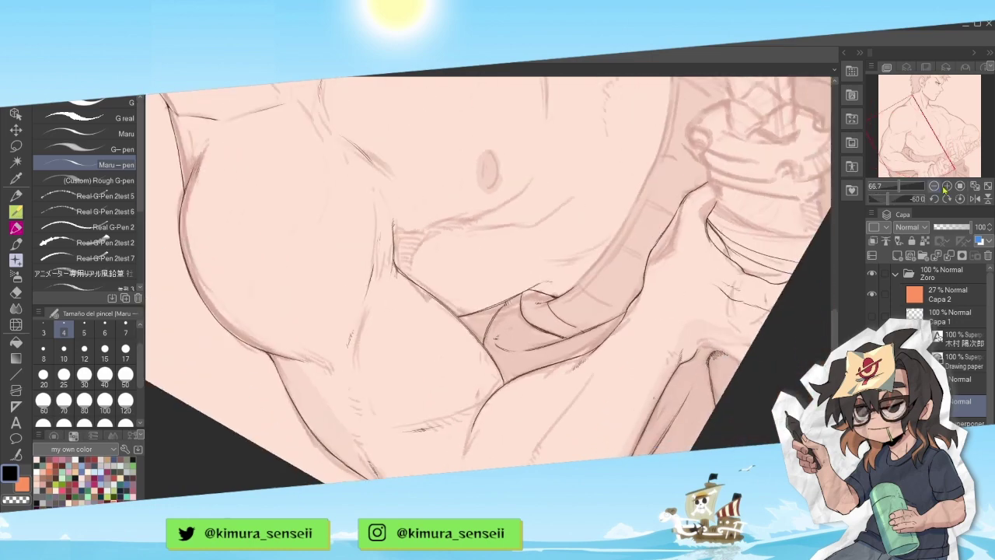
- Flip the canvas view and ink the belly contour along the sash's upper edge from the curled fold towards the hand
{"action": "left_click", "coordinate": [976, 199]}
{"action": "mouse_move", "coordinate": [915, 146]}
{"action": "left_mouse_down"}
{"action": "mouse_move", "coordinate": [917, 114]}
{"action": "mouse_move", "coordinate": [910, 140]}
{"action": "left_mouse_up"}
{"action": "key", "text": "asciicircum"}
{"action": "key", "text": "asciicircum"}
{"action": "key", "text": "asciicircum"}
{"action": "key", "text": "asciicircum"}
{"action": "key", "text": "asciicircum"}
{"action": "key", "text": "asciicircum"}
{"action": "key", "text": "asciicircum"}
{"action": "key", "text": "asciicircum"}
{"action": "key", "text": "asciicircum"}
{"action": "key", "text": "asciicircum"}
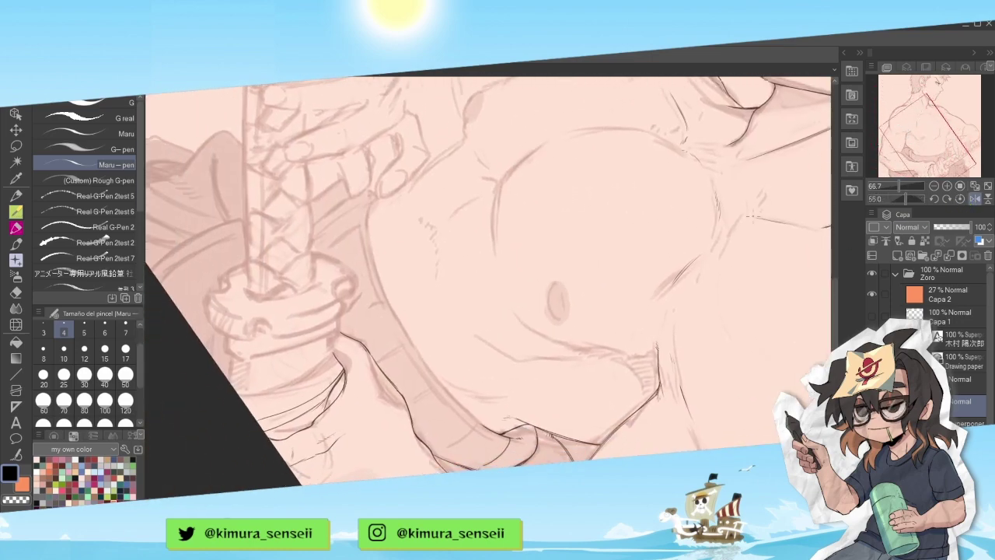
{"action": "left_click_drag", "start_coordinate": [391, 366], "coordinate": [425, 247]}
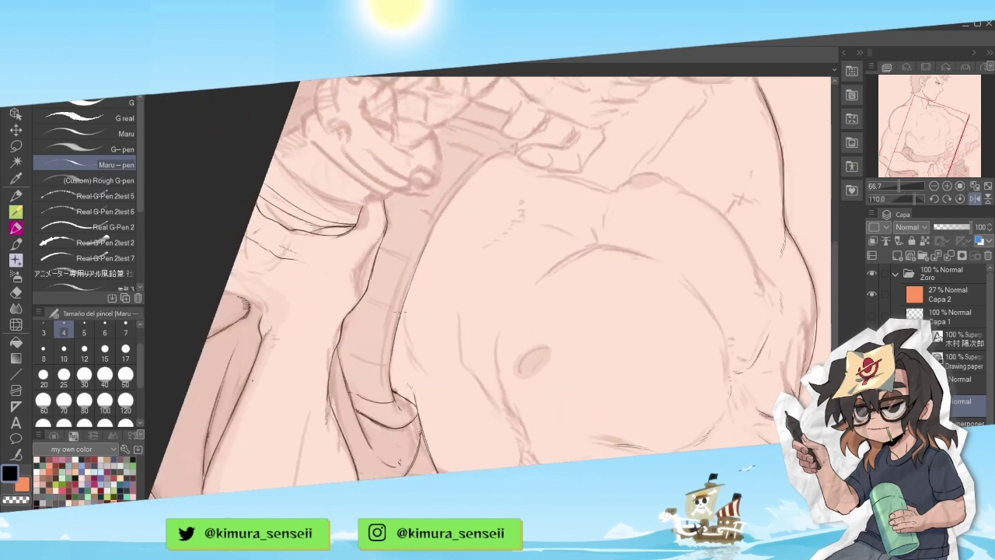
{"action": "left_click_drag", "start_coordinate": [404, 303], "coordinate": [443, 205]}
{"action": "key", "text": "minus"}
{"action": "key", "text": "minus"}
{"action": "key", "text": "minus"}
{"action": "key", "text": "minus"}
{"action": "left_click_drag", "start_coordinate": [408, 262], "coordinate": [422, 203]}
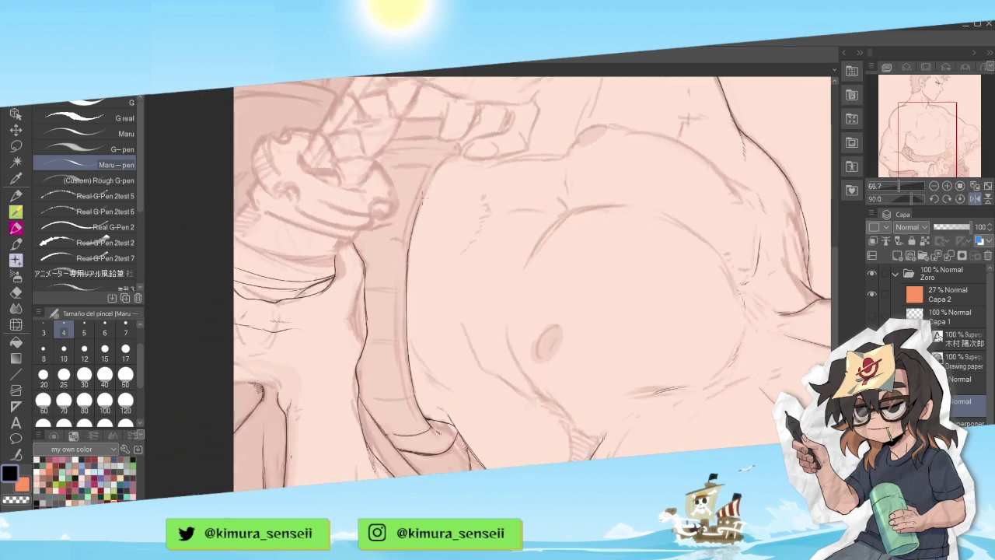
- Finish the belly contour up to the hand and ink the fold lines running across the sash
{"action": "left_click_drag", "start_coordinate": [411, 237], "coordinate": [430, 178]}
{"action": "mouse_move", "coordinate": [416, 212]}
{"action": "left_mouse_down"}
{"action": "mouse_move", "coordinate": [435, 170]}
{"action": "mouse_move", "coordinate": [433, 184]}
{"action": "mouse_move", "coordinate": [459, 155]}
{"action": "left_mouse_up"}
{"action": "key", "text": "minus"}
{"action": "key", "text": "minus"}
{"action": "key", "text": "minus"}
{"action": "key", "text": "minus"}
{"action": "key", "text": "minus"}
{"action": "key", "text": "minus"}
{"action": "key", "text": "minus"}
{"action": "key", "text": "minus"}
{"action": "key", "text": "minus"}
{"action": "key", "text": "minus"}
{"action": "key", "text": "minus"}
{"action": "key", "text": "minus"}
{"action": "key", "text": "minus"}
{"action": "key", "text": "minus"}
{"action": "key", "text": "minus"}
{"action": "key", "text": "minus"}
{"action": "key", "text": "minus"}
{"action": "key", "text": "minus"}
{"action": "key", "text": "minus"}
{"action": "key", "text": "minus"}
{"action": "left_click_drag", "start_coordinate": [600, 319], "coordinate": [624, 344]}
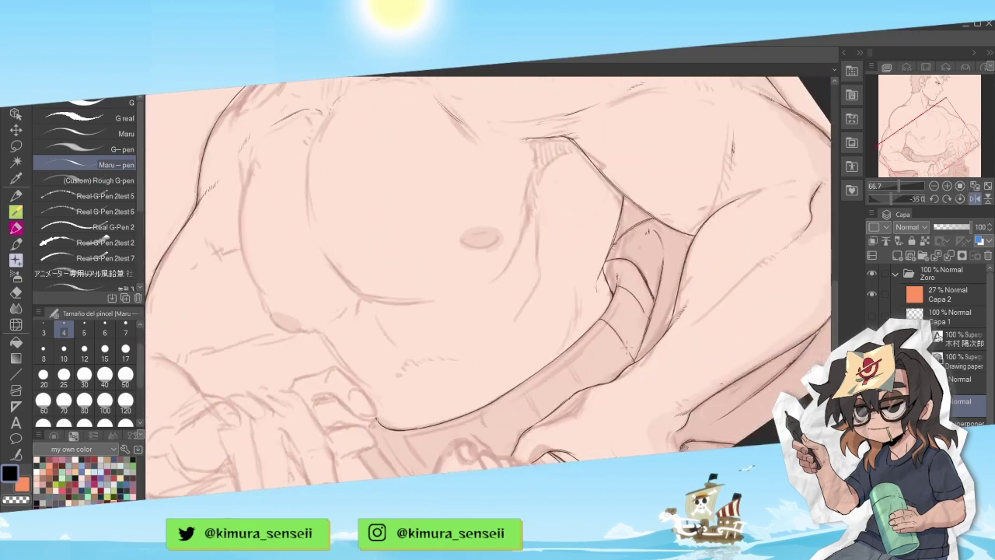
{"action": "left_click_drag", "start_coordinate": [580, 385], "coordinate": [535, 377]}
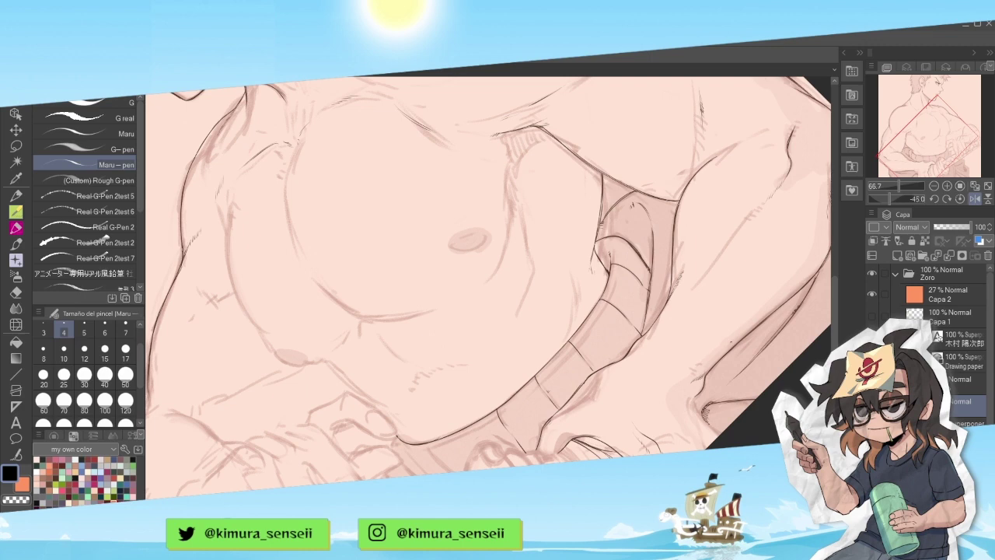
- Ink the far side contour of the abdomen from below the chest to the sash, plus the muscle line on the upper belly
{"action": "left_click_drag", "start_coordinate": [928, 136], "coordinate": [936, 152]}
{"action": "mouse_move", "coordinate": [343, 275]}
{"action": "left_mouse_down"}
{"action": "mouse_move", "coordinate": [398, 318]}
{"action": "mouse_move", "coordinate": [431, 364]}
{"action": "left_mouse_up"}
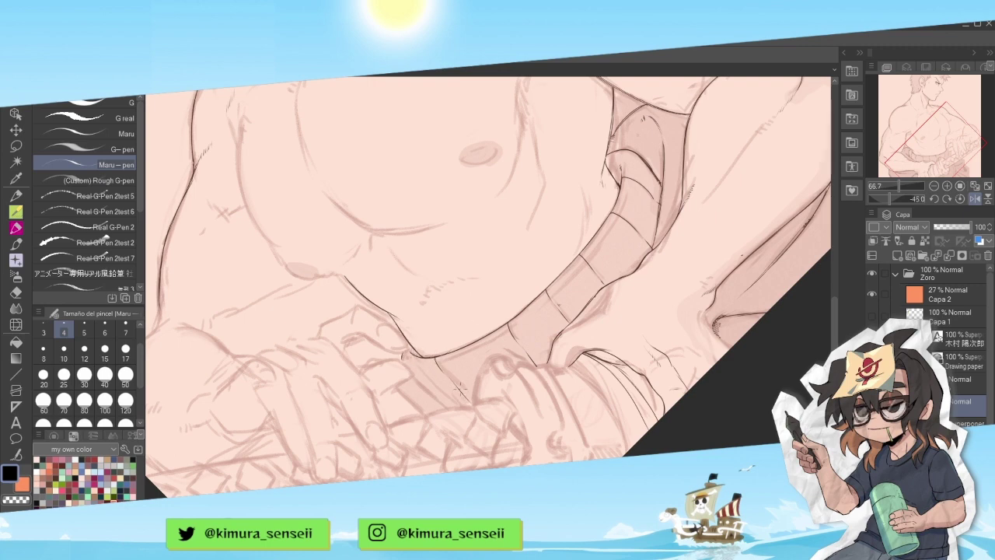
{"action": "key", "text": "minus"}
{"action": "key", "text": "minus"}
{"action": "left_click_drag", "start_coordinate": [377, 261], "coordinate": [429, 302]}
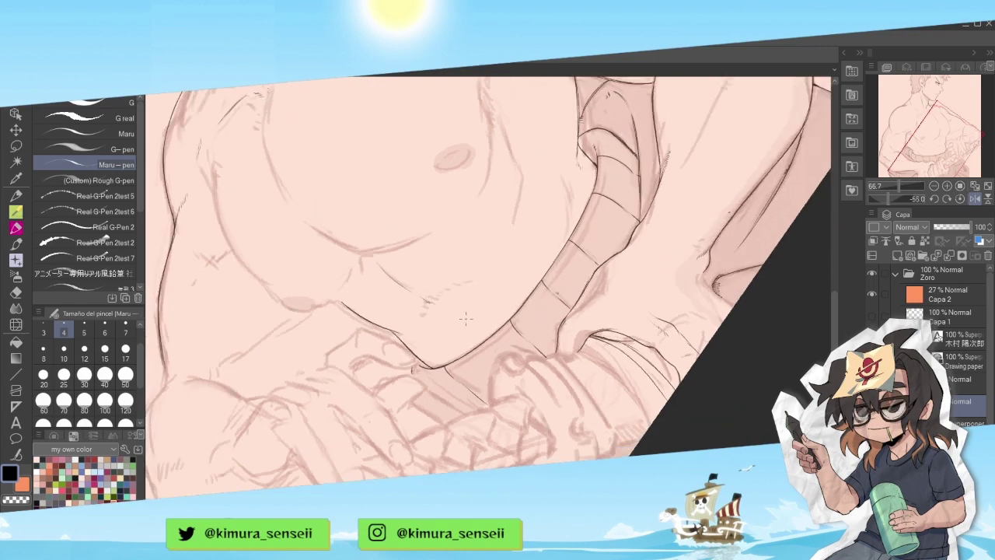
{"action": "key", "text": "asciicircum"}
- Flip the canvas view and ink the rib muscle line along the flank and the outer edge of the near pectoral
{"action": "left_click", "coordinate": [976, 200]}
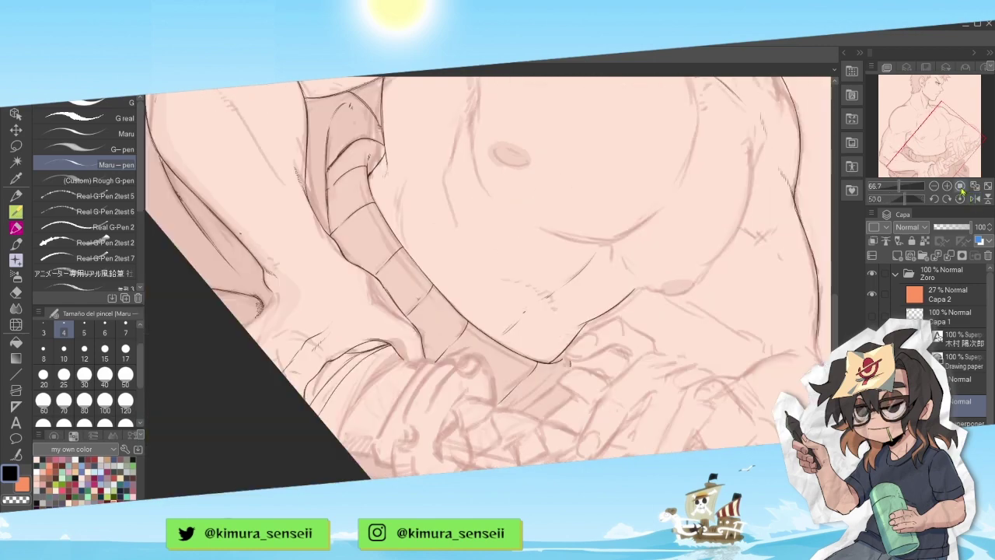
{"action": "left_click_drag", "start_coordinate": [933, 151], "coordinate": [924, 145]}
{"action": "key", "text": "minus"}
{"action": "key", "text": "minus"}
{"action": "key", "text": "minus"}
{"action": "key", "text": "minus"}
{"action": "key", "text": "minus"}
{"action": "key", "text": "minus"}
{"action": "key", "text": "minus"}
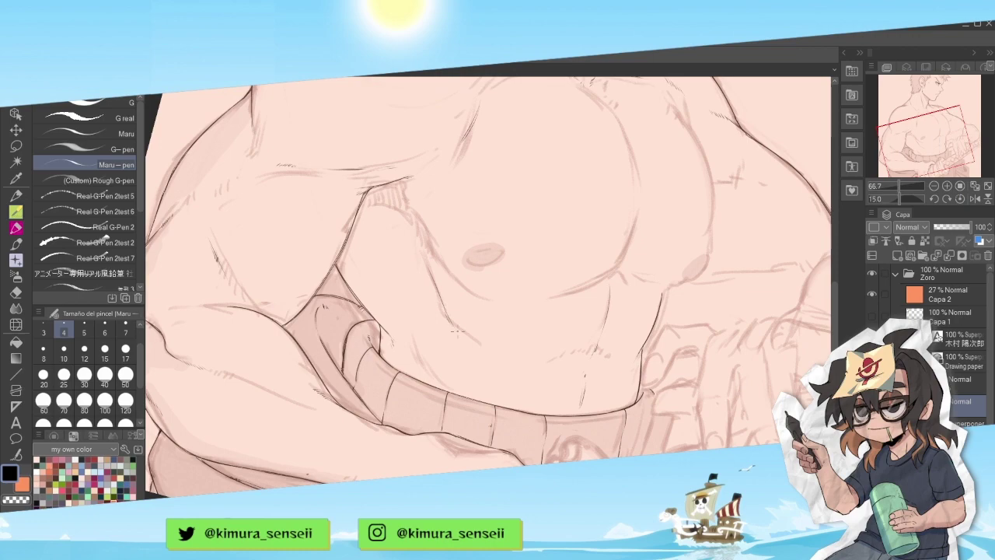
{"action": "left_click_drag", "start_coordinate": [457, 328], "coordinate": [491, 353]}
{"action": "left_click_drag", "start_coordinate": [431, 325], "coordinate": [350, 401]}
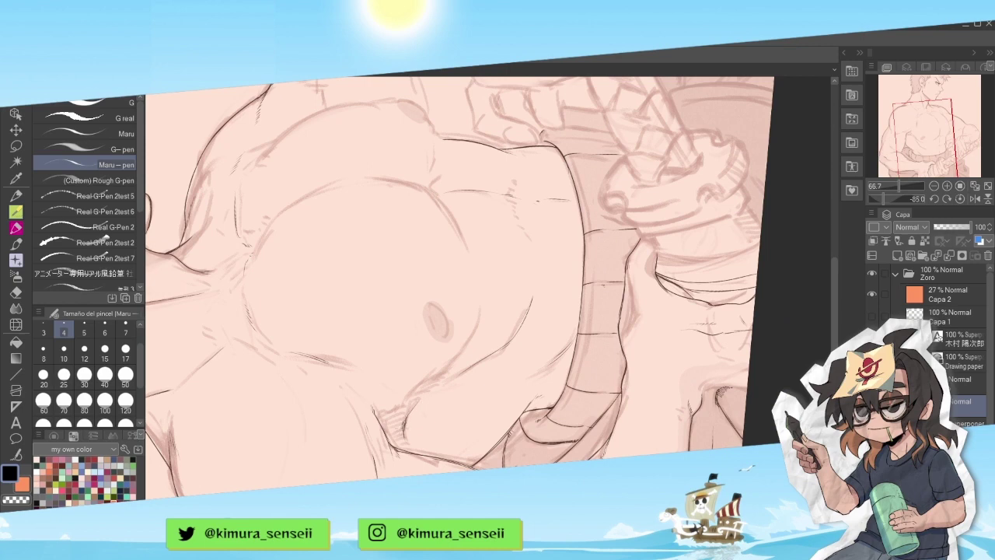
{"action": "left_click_drag", "start_coordinate": [444, 349], "coordinate": [492, 290]}
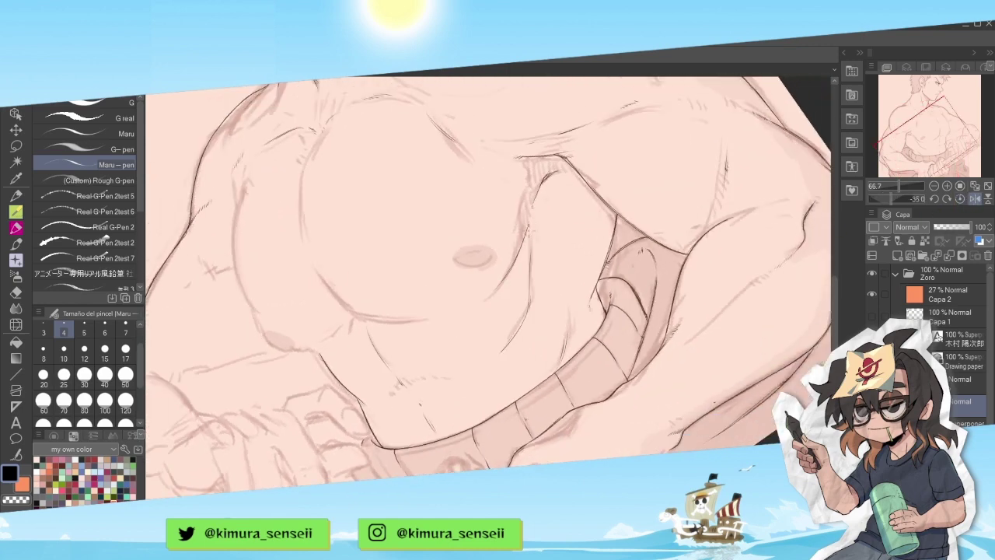
- Ink the oval outline of the nipple on the near pectoral
{"action": "key", "text": "minus"}
{"action": "key", "text": "minus"}
{"action": "key", "text": "minus"}
{"action": "key", "text": "minus"}
{"action": "key", "text": "minus"}
{"action": "key", "text": "minus"}
{"action": "key", "text": "minus"}
{"action": "key", "text": "minus"}
{"action": "key", "text": "minus"}
{"action": "key", "text": "minus"}
{"action": "key", "text": "minus"}
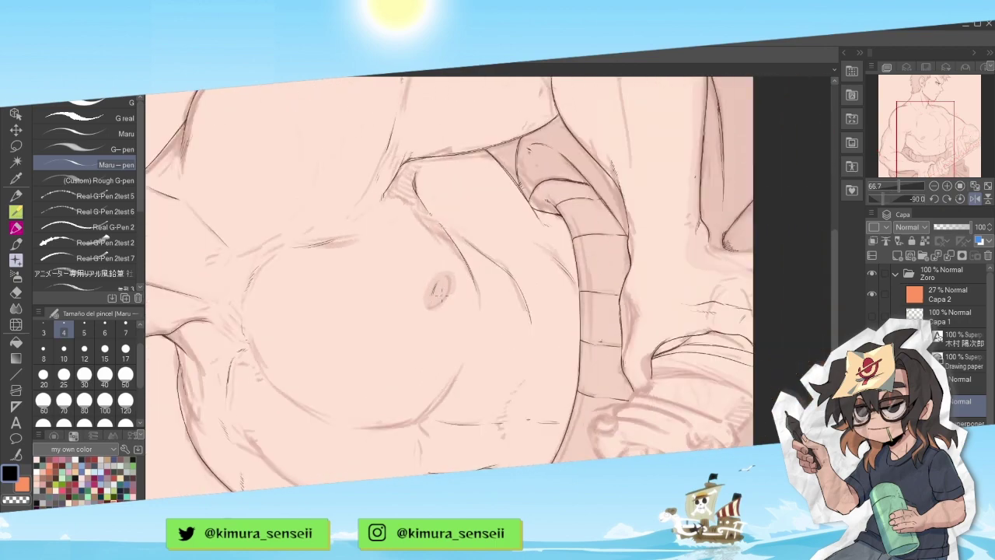
{"action": "left_click_drag", "start_coordinate": [434, 305], "coordinate": [448, 276]}
- Ink the inner edge of the near pectoral and the curve of its underside
{"action": "key", "text": "asciicircum"}
{"action": "key", "text": "asciicircum"}
{"action": "key", "text": "asciicircum"}
{"action": "key", "text": "asciicircum"}
{"action": "key", "text": "asciicircum"}
{"action": "key", "text": "asciicircum"}
{"action": "key", "text": "asciicircum"}
{"action": "key", "text": "asciicircum"}
{"action": "key", "text": "asciicircum"}
{"action": "key", "text": "asciicircum"}
{"action": "key", "text": "asciicircum"}
{"action": "key", "text": "asciicircum"}
{"action": "key", "text": "asciicircum"}
{"action": "key", "text": "asciicircum"}
{"action": "key", "text": "asciicircum"}
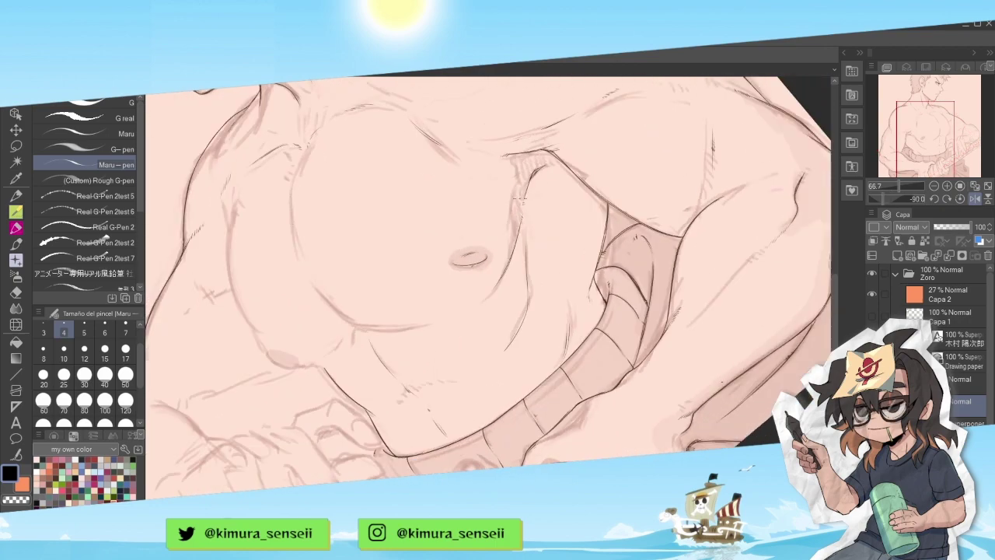
{"action": "left_click_drag", "start_coordinate": [342, 220], "coordinate": [361, 270]}
{"action": "key", "text": "asciicircum"}
{"action": "key", "text": "asciicircum"}
{"action": "key", "text": "asciicircum"}
{"action": "key", "text": "asciicircum"}
{"action": "key", "text": "asciicircum"}
{"action": "key", "text": "asciicircum"}
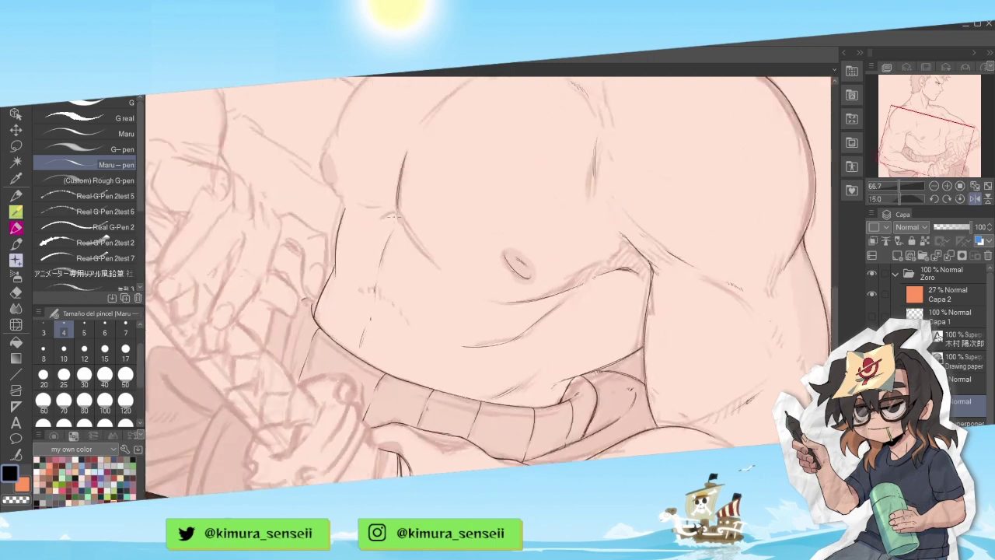
{"action": "left_click_drag", "start_coordinate": [398, 203], "coordinate": [443, 270]}
- Ink the short line where the two pectorals meet above the abdomen, and flip the canvas view
{"action": "key", "text": "minus"}
{"action": "key", "text": "minus"}
{"action": "key", "text": "minus"}
{"action": "key", "text": "minus"}
{"action": "key", "text": "minus"}
{"action": "key", "text": "minus"}
{"action": "key", "text": "minus"}
{"action": "key", "text": "minus"}
{"action": "key", "text": "minus"}
{"action": "key", "text": "minus"}
{"action": "key", "text": "minus"}
{"action": "key", "text": "minus"}
{"action": "key", "text": "minus"}
{"action": "key", "text": "minus"}
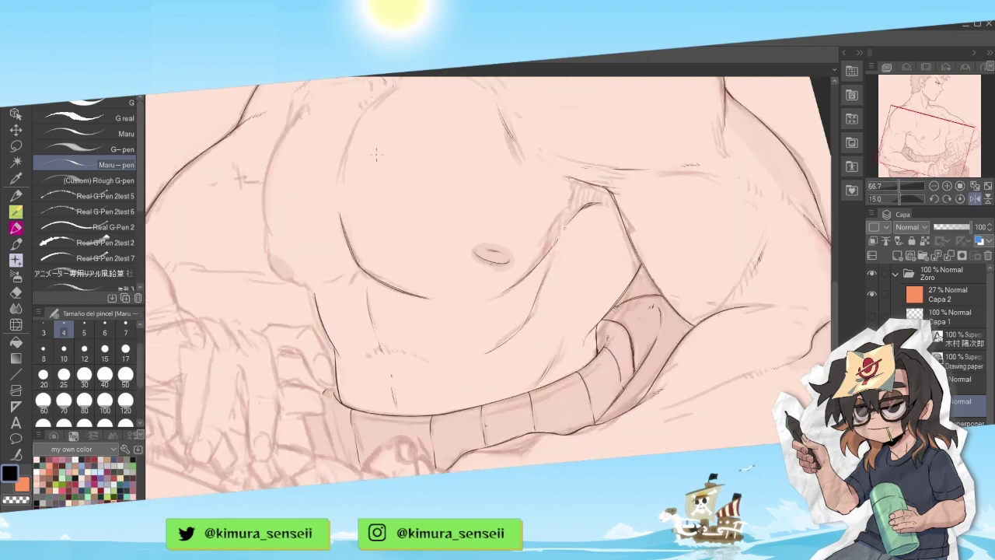
{"action": "key", "text": "minus"}
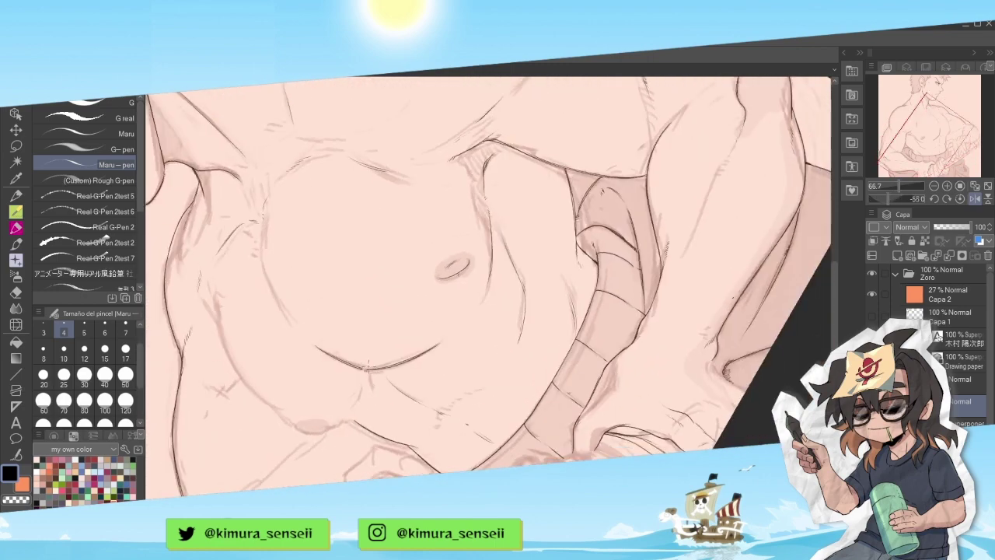
{"action": "left_click_drag", "start_coordinate": [368, 371], "coordinate": [366, 399]}
{"action": "left_click", "coordinate": [975, 199]}
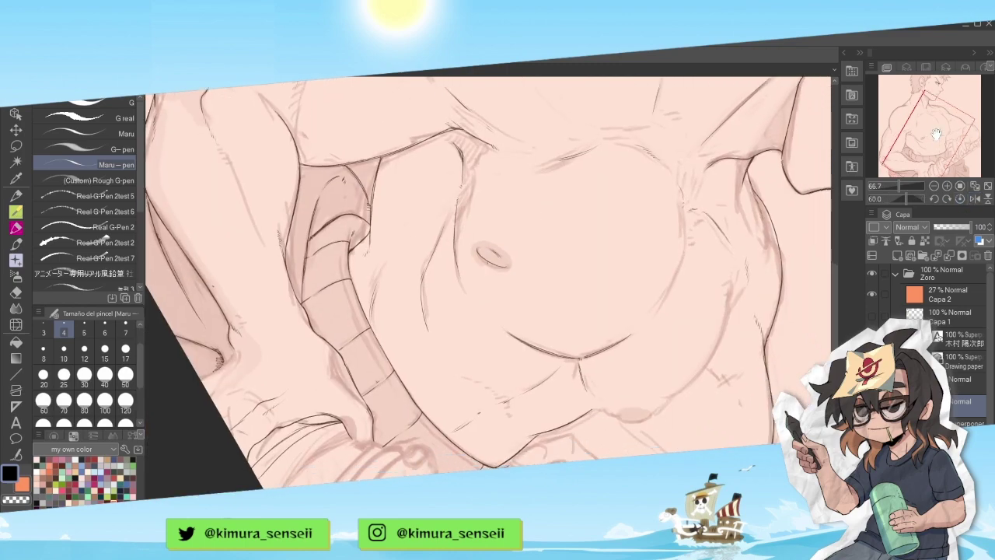
- Ink the upper inner contour of the near pectoral, curving from the cleavage towards the collarbone
{"action": "key", "text": "minus"}
{"action": "key", "text": "minus"}
{"action": "key", "text": "minus"}
{"action": "key", "text": "minus"}
{"action": "key", "text": "minus"}
{"action": "key", "text": "minus"}
{"action": "key", "text": "minus"}
{"action": "key", "text": "minus"}
{"action": "key", "text": "minus"}
{"action": "key", "text": "minus"}
{"action": "key", "text": "minus"}
{"action": "key", "text": "minus"}
{"action": "key", "text": "minus"}
{"action": "key", "text": "minus"}
{"action": "key", "text": "minus"}
{"action": "left_click_drag", "start_coordinate": [918, 160], "coordinate": [923, 143]}
{"action": "key", "text": "minus"}
{"action": "key", "text": "minus"}
{"action": "key", "text": "minus"}
{"action": "key", "text": "minus"}
{"action": "key", "text": "minus"}
{"action": "key", "text": "minus"}
{"action": "key", "text": "minus"}
{"action": "key", "text": "minus"}
{"action": "key", "text": "minus"}
{"action": "key", "text": "minus"}
{"action": "key", "text": "minus"}
{"action": "key", "text": "minus"}
{"action": "key", "text": "minus"}
{"action": "key", "text": "minus"}
{"action": "key", "text": "minus"}
{"action": "key", "text": "minus"}
{"action": "key", "text": "minus"}
{"action": "key", "text": "minus"}
{"action": "key", "text": "minus"}
{"action": "key", "text": "minus"}
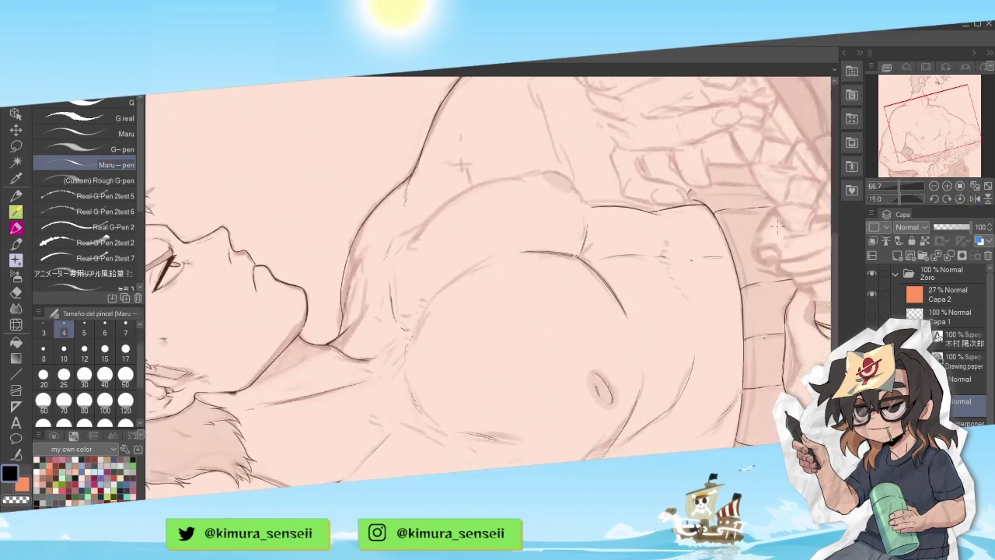
{"action": "key", "text": "minus"}
{"action": "key", "text": "minus"}
{"action": "mouse_move", "coordinate": [441, 300]}
{"action": "left_mouse_down"}
{"action": "mouse_move", "coordinate": [427, 348]}
{"action": "mouse_move", "coordinate": [443, 346]}
{"action": "left_mouse_up"}
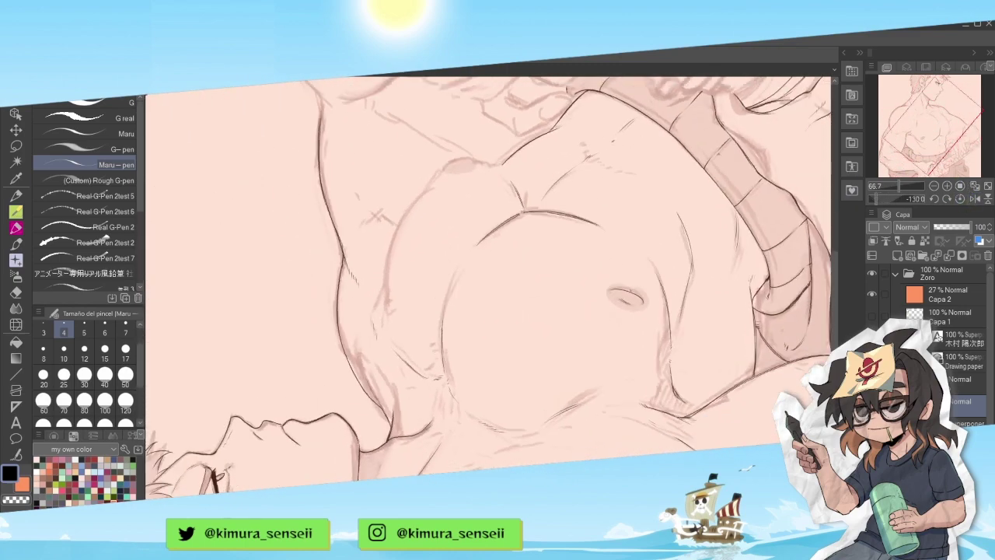
- Ink the far pectoral's outer contour from the shoulder down around the nipple, undoing the last trial stroke
{"action": "left_click_drag", "start_coordinate": [448, 249], "coordinate": [420, 280]}
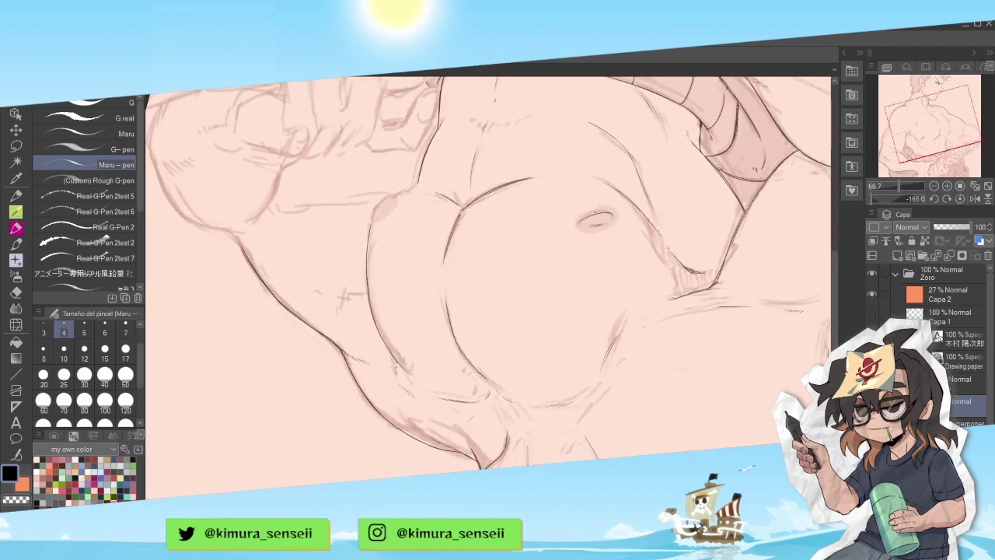
{"action": "left_click", "coordinate": [960, 199]}
{"action": "left_click", "coordinate": [975, 199]}
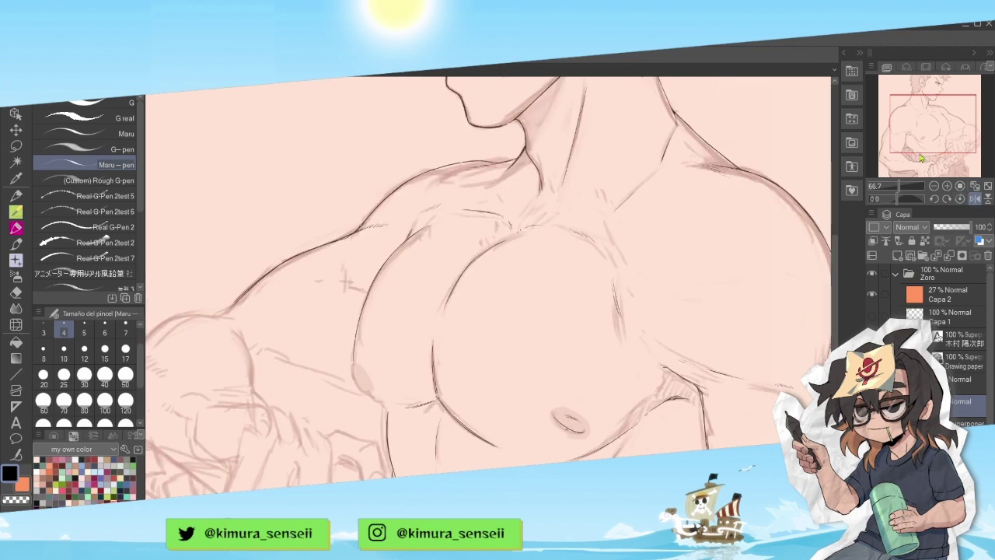
{"action": "left_click_drag", "start_coordinate": [911, 132], "coordinate": [910, 140]}
{"action": "key", "text": "minus"}
{"action": "left_click_drag", "start_coordinate": [349, 314], "coordinate": [364, 343]}
{"action": "key", "text": "ctrl+z"}
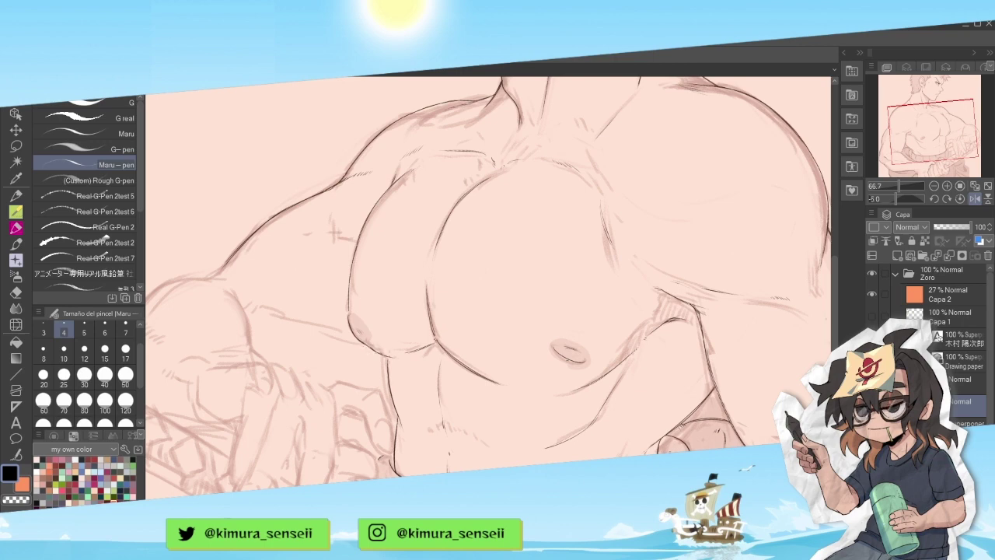
- Ink the far arm's outline where the upper arm meets the bulge of the bent elbow
{"action": "key", "text": "minus"}
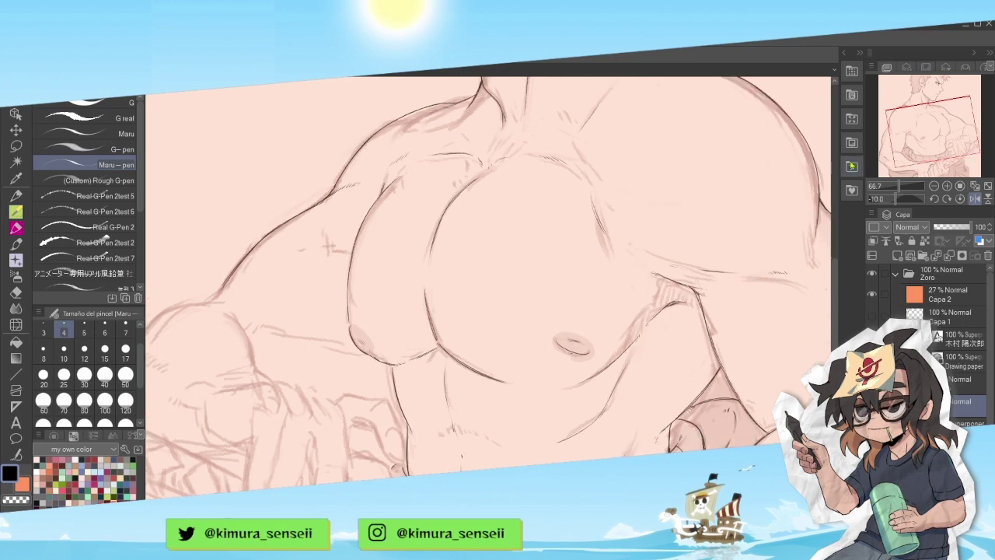
{"action": "mouse_move", "coordinate": [915, 154]}
{"action": "left_mouse_down"}
{"action": "mouse_move", "coordinate": [871, 159]}
{"action": "mouse_move", "coordinate": [932, 154]}
{"action": "left_mouse_up"}
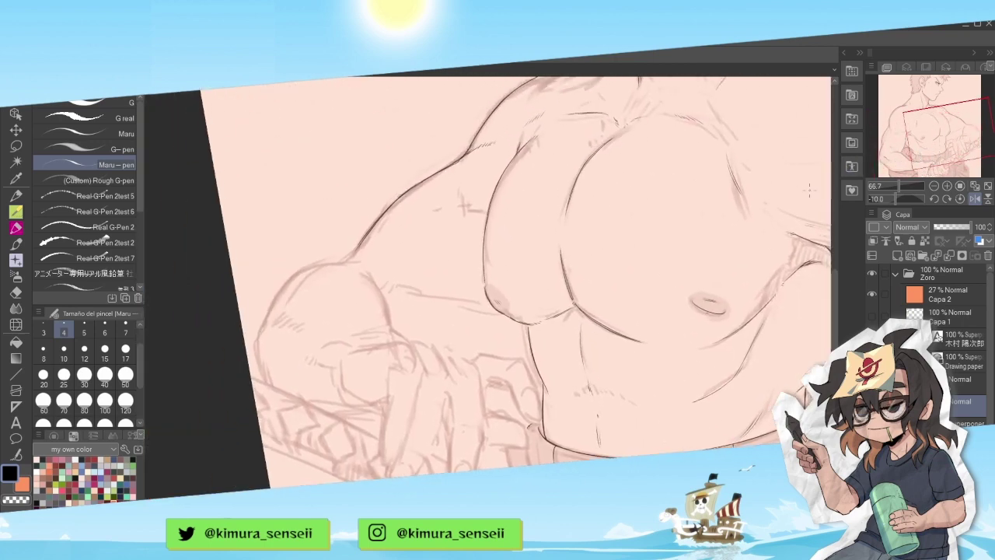
{"action": "key", "text": "minus"}
{"action": "key", "text": "minus"}
{"action": "key", "text": "minus"}
{"action": "key", "text": "minus"}
{"action": "key", "text": "minus"}
{"action": "key", "text": "minus"}
{"action": "key", "text": "minus"}
{"action": "key", "text": "minus"}
{"action": "key", "text": "minus"}
{"action": "mouse_move", "coordinate": [328, 440]}
{"action": "left_mouse_down"}
{"action": "mouse_move", "coordinate": [335, 400]}
{"action": "mouse_move", "coordinate": [327, 417]}
{"action": "left_mouse_up"}
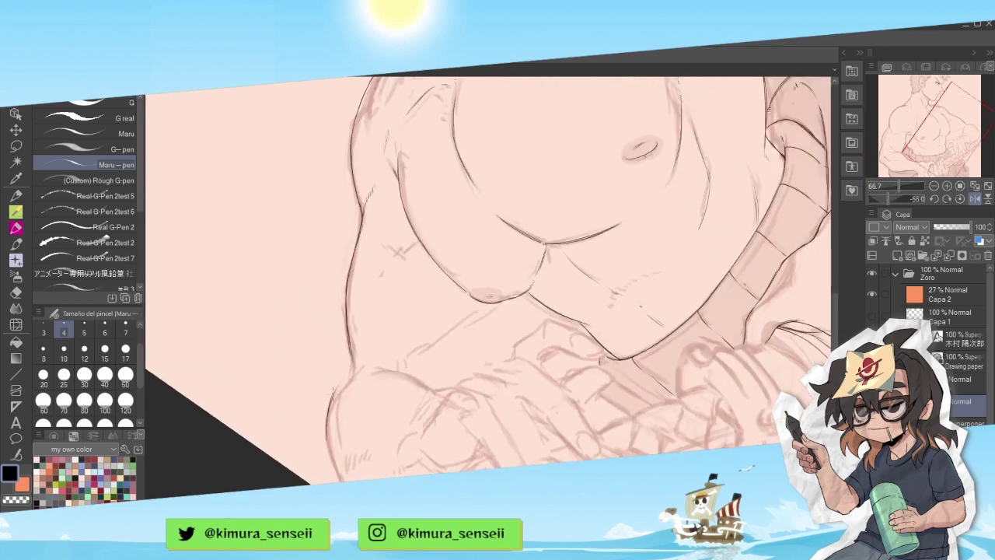
{"action": "left_click_drag", "start_coordinate": [360, 357], "coordinate": [343, 376]}
- Ink the first stretch of the far wrist's contour above the hand resting on the sword, undoing the last trial stroke
{"action": "left_click", "coordinate": [961, 199]}
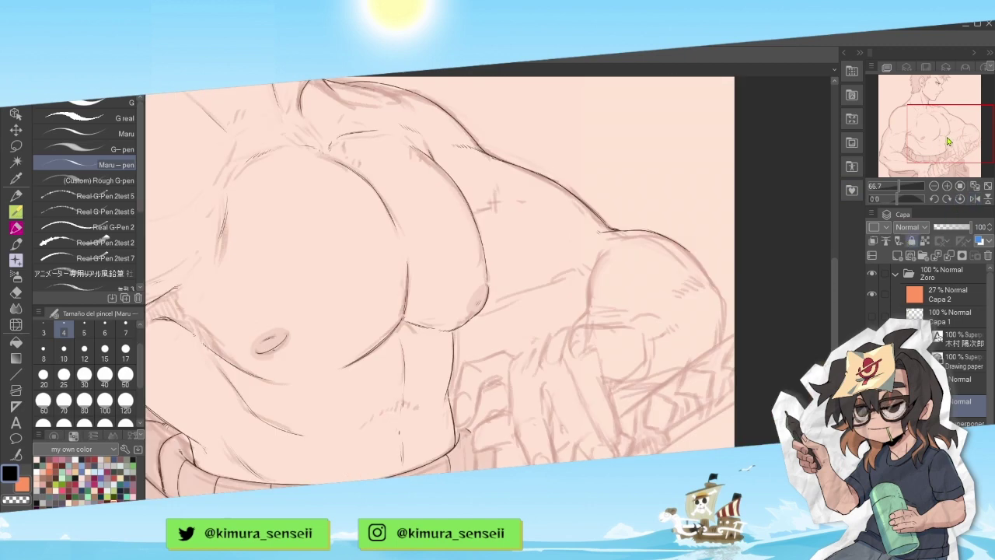
{"action": "left_click_drag", "start_coordinate": [947, 140], "coordinate": [956, 156]}
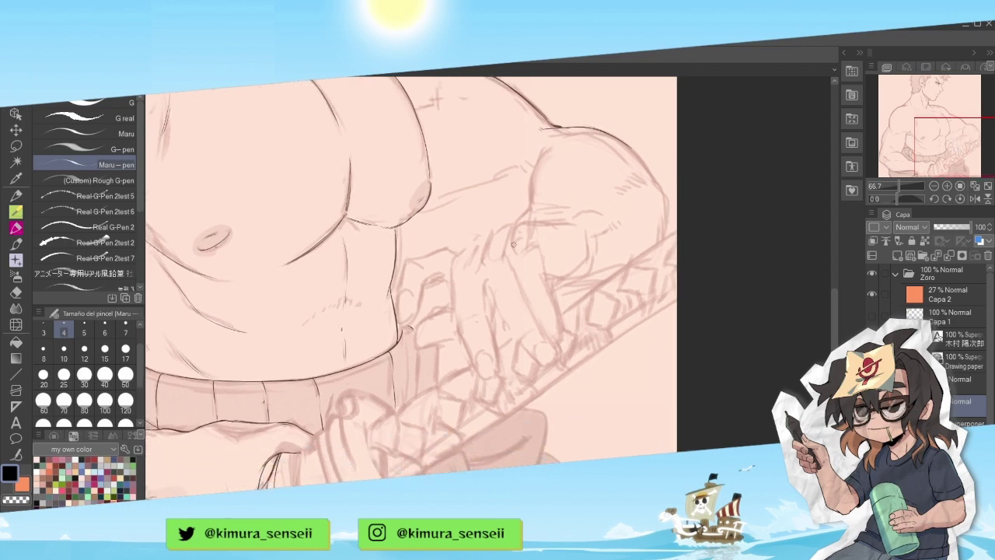
{"action": "key", "text": "minus"}
{"action": "key", "text": "minus"}
{"action": "key", "text": "minus"}
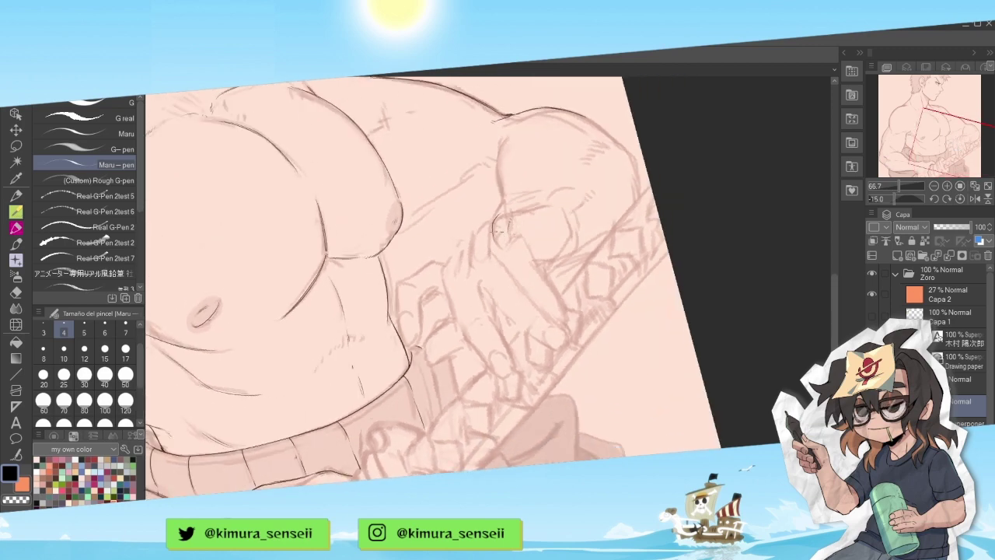
{"action": "key", "text": "minus"}
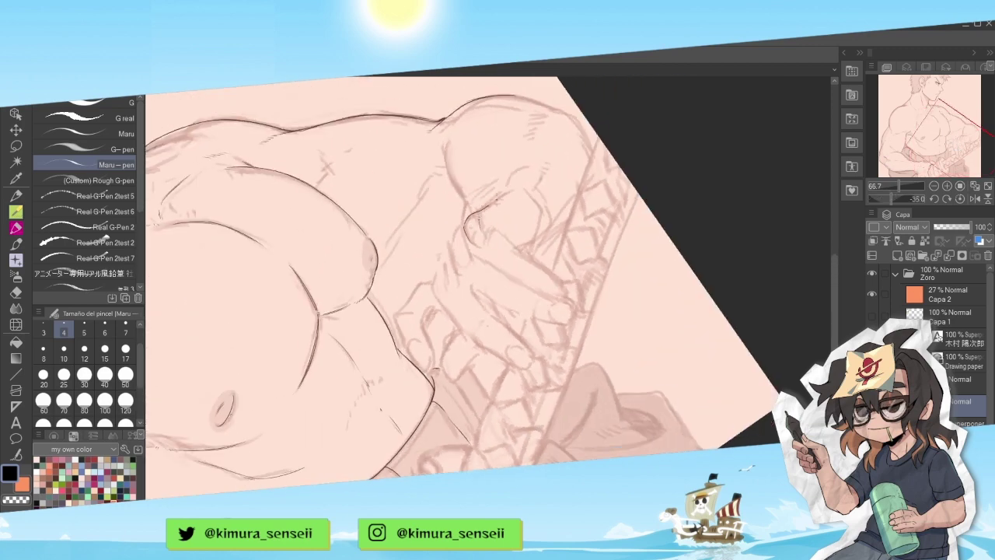
{"action": "left_click_drag", "start_coordinate": [499, 199], "coordinate": [529, 178]}
{"action": "key", "text": "ctrl+z"}
- Ink the inner curve of the bent arm down to the wrist and extend the wrist's line towards the forearm
{"action": "key", "text": "asciicircum"}
{"action": "key", "text": "asciicircum"}
{"action": "key", "text": "asciicircum"}
{"action": "key", "text": "asciicircum"}
{"action": "key", "text": "asciicircum"}
{"action": "mouse_move", "coordinate": [507, 218]}
{"action": "left_mouse_down"}
{"action": "mouse_move", "coordinate": [515, 153]}
{"action": "mouse_move", "coordinate": [509, 172]}
{"action": "left_mouse_up"}
{"action": "key", "text": "ctrl+z"}
{"action": "key", "text": "asciicircum"}
{"action": "key", "text": "asciicircum"}
{"action": "key", "text": "minus"}
{"action": "key", "text": "minus"}
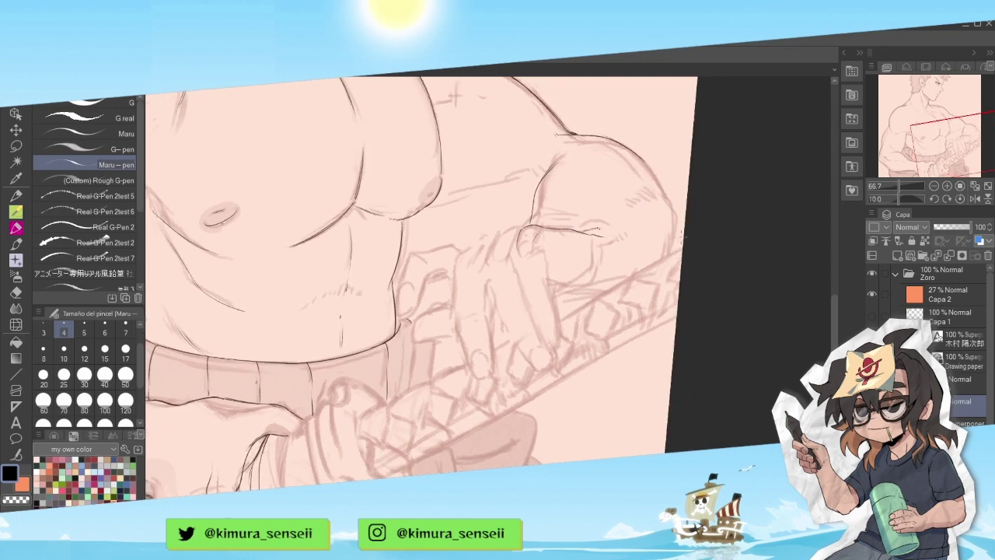
- Ink the outer contour of the far arm's bent elbow down to the sword
{"action": "mouse_move", "coordinate": [630, 145]}
{"action": "left_mouse_down"}
{"action": "mouse_move", "coordinate": [662, 185]}
{"action": "mouse_move", "coordinate": [654, 179]}
{"action": "mouse_move", "coordinate": [673, 216]}
{"action": "left_mouse_up"}
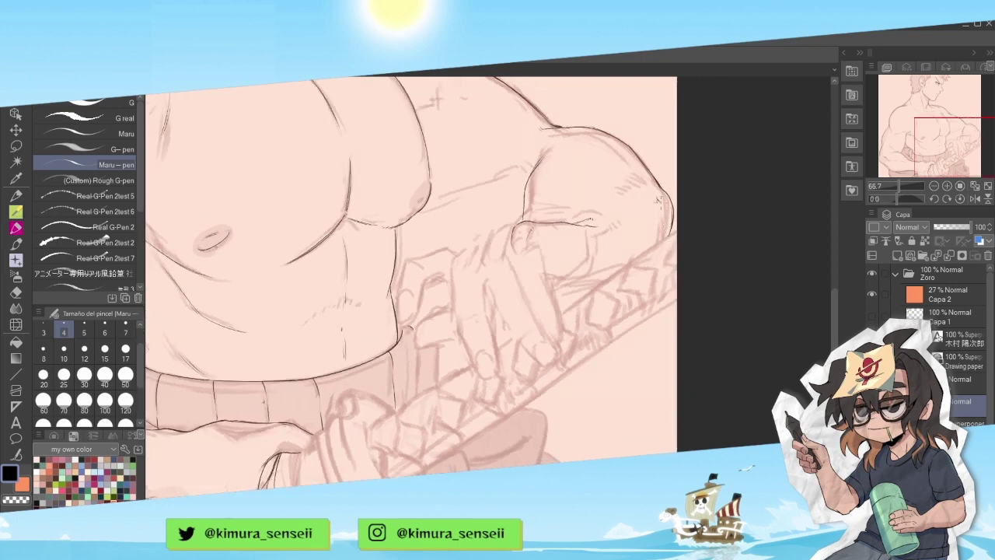
{"action": "key", "text": "minus"}
{"action": "key", "text": "minus"}
{"action": "key", "text": "minus"}
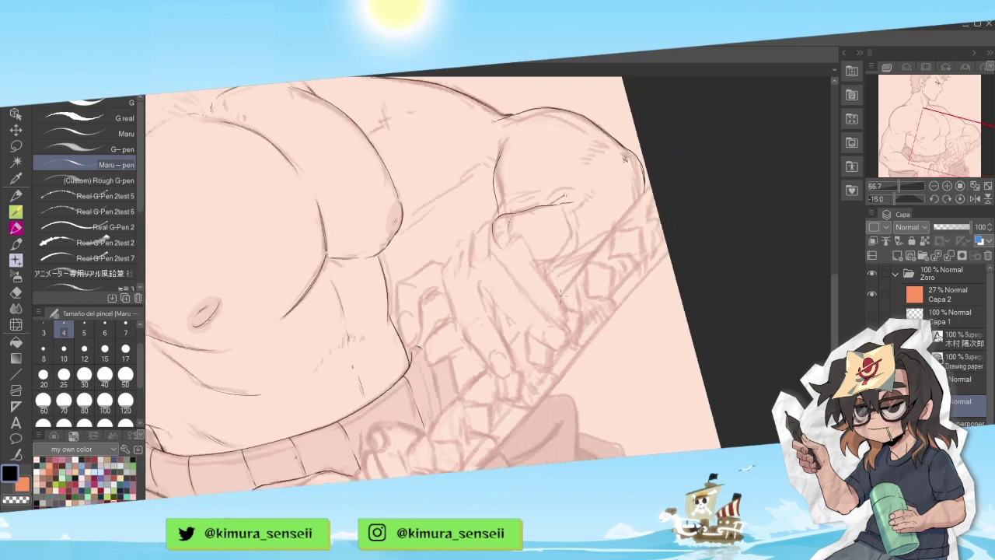
- Ink the finger nearest the elbow, with its oval nail and both side edges up to the knuckle
{"action": "key", "text": "asciicircum"}
{"action": "key", "text": "asciicircum"}
{"action": "key", "text": "asciicircum"}
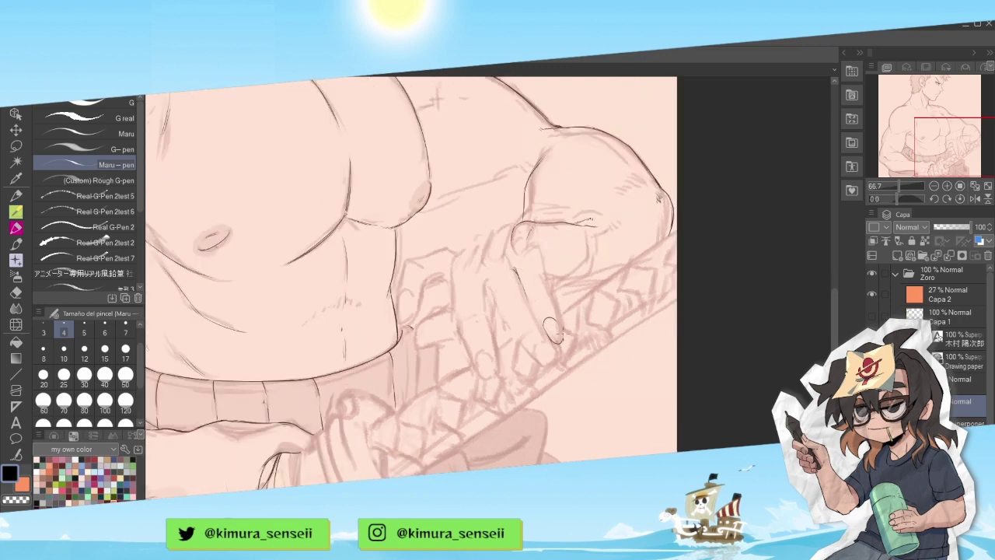
{"action": "key", "text": "asciicircum"}
{"action": "key", "text": "asciicircum"}
{"action": "key", "text": "asciicircum"}
{"action": "key", "text": "asciicircum"}
{"action": "key", "text": "asciicircum"}
{"action": "key", "text": "asciicircum"}
{"action": "key", "text": "asciicircum"}
{"action": "key", "text": "asciicircum"}
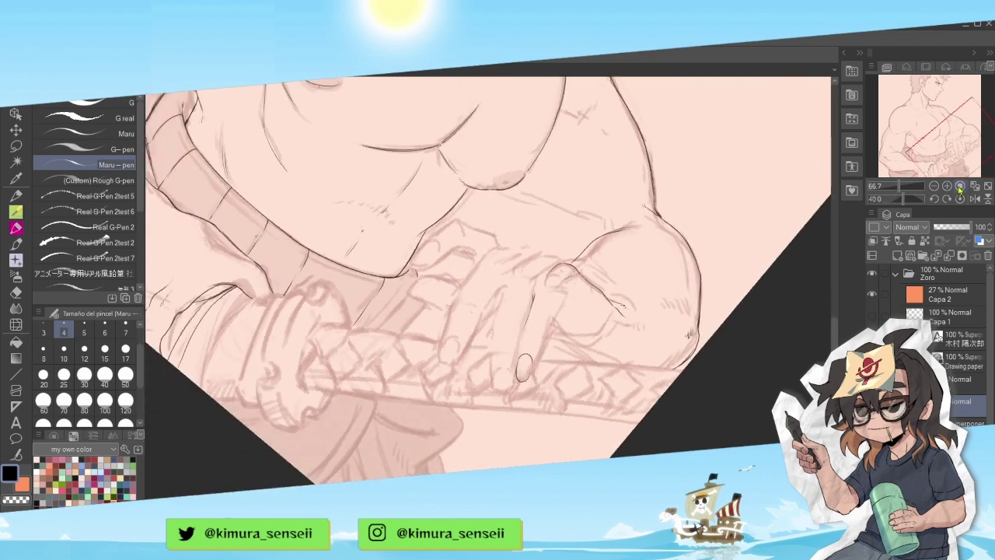
{"action": "left_click", "coordinate": [960, 186]}
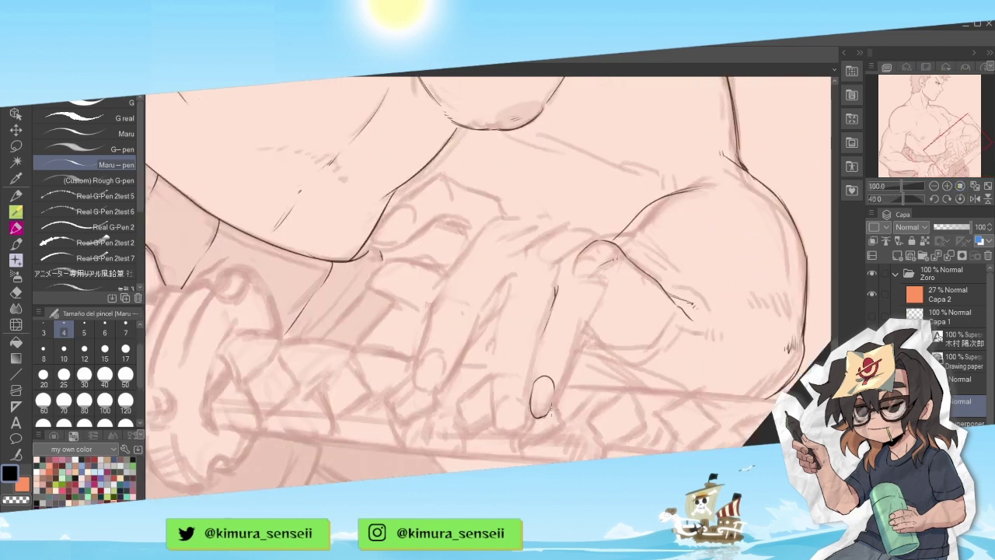
{"action": "left_click_drag", "start_coordinate": [552, 410], "coordinate": [555, 388]}
{"action": "left_click_drag", "start_coordinate": [572, 367], "coordinate": [619, 285]}
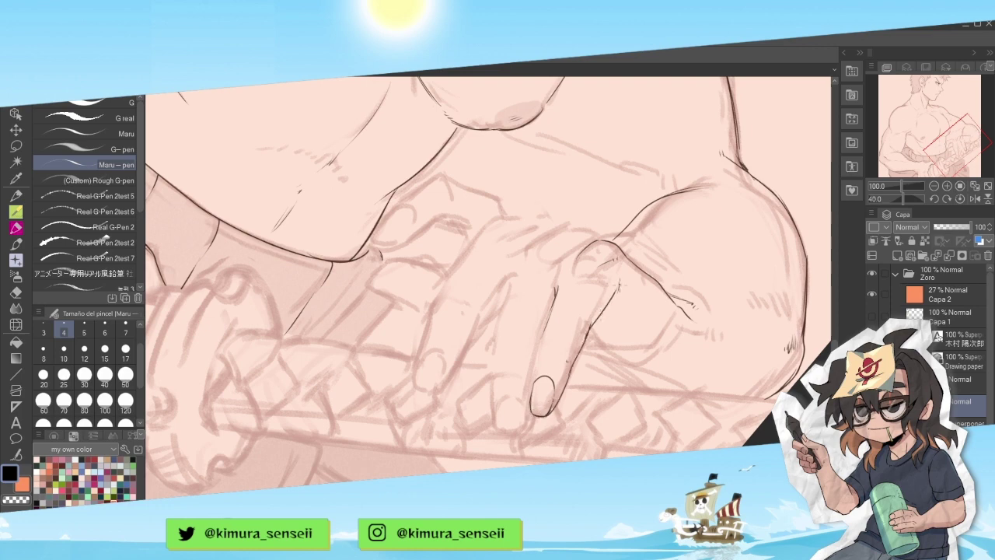
- Ink the nail and rounded tip of the second finger from the elbow, undoing the unsatisfactory trial strokes
{"action": "key", "text": "minus"}
{"action": "key", "text": "minus"}
{"action": "mouse_move", "coordinate": [533, 260]}
{"action": "left_mouse_down"}
{"action": "mouse_move", "coordinate": [567, 332]}
{"action": "mouse_move", "coordinate": [588, 347]}
{"action": "left_mouse_up"}
{"action": "key", "text": "ctrl+z"}
{"action": "key", "text": "ctrl+z"}
{"action": "key", "text": "minus"}
{"action": "key", "text": "minus"}
{"action": "key", "text": "ctrl+z"}
{"action": "mouse_move", "coordinate": [565, 335]}
{"action": "left_mouse_down"}
{"action": "mouse_move", "coordinate": [560, 356]}
{"action": "mouse_move", "coordinate": [575, 373]}
{"action": "mouse_move", "coordinate": [601, 360]}
{"action": "mouse_move", "coordinate": [602, 340]}
{"action": "left_mouse_up"}
{"action": "key", "text": "asciicircum"}
{"action": "key", "text": "asciicircum"}
{"action": "key", "text": "asciicircum"}
{"action": "key", "text": "asciicircum"}
{"action": "key", "text": "asciicircum"}
{"action": "key", "text": "asciicircum"}
{"action": "key", "text": "asciicircum"}
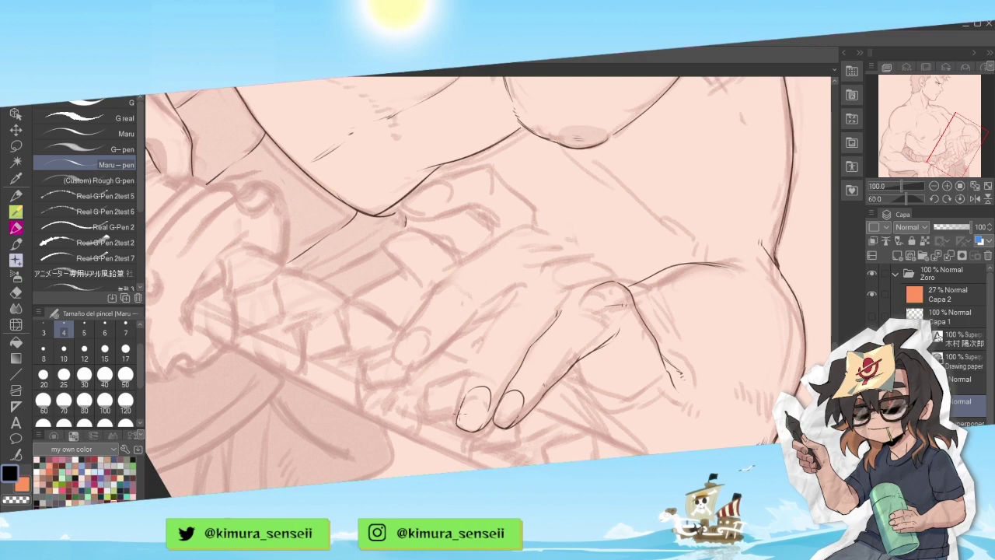
- Ink the second finger's outer edge from the fingertip to its base, redrawing the upper stretch once
{"action": "left_click_drag", "start_coordinate": [463, 396], "coordinate": [491, 332]}
{"action": "key", "text": "minus"}
{"action": "key", "text": "minus"}
{"action": "key", "text": "minus"}
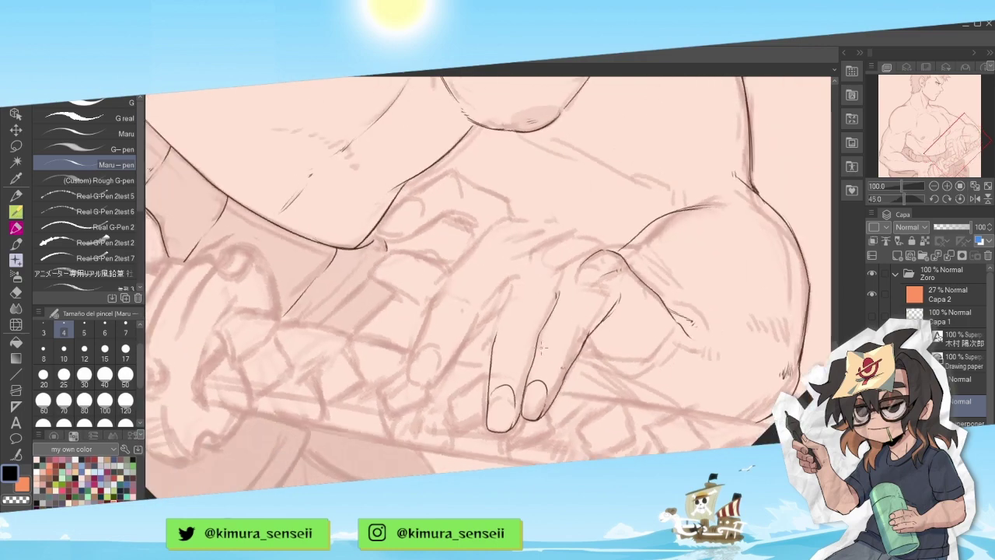
{"action": "key", "text": "minus"}
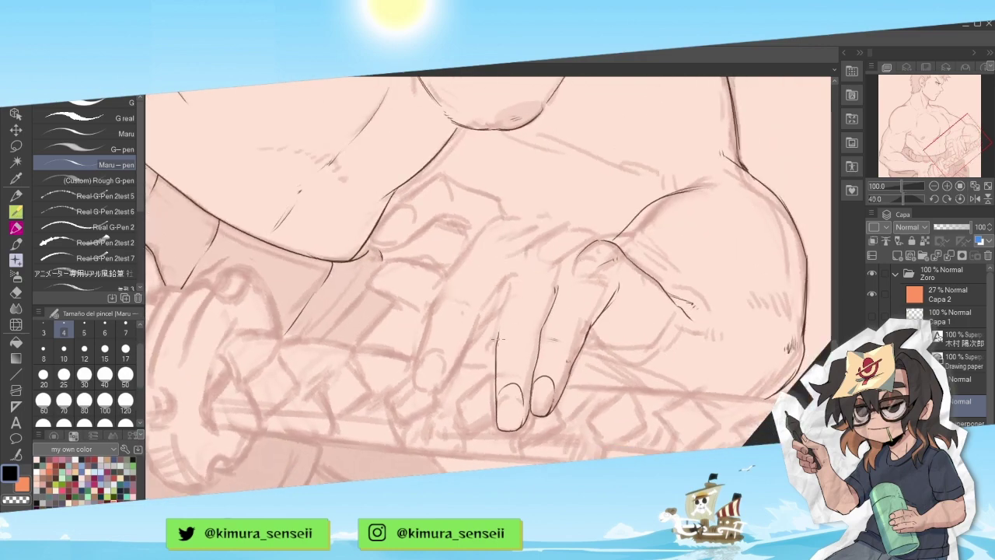
{"action": "left_click_drag", "start_coordinate": [498, 339], "coordinate": [518, 284]}
{"action": "key", "text": "ctrl+z"}
{"action": "left_click_drag", "start_coordinate": [496, 345], "coordinate": [519, 283]}
- Ink the curved knuckle contour above the second finger, joining it to the wrist line
{"action": "key", "text": "minus"}
{"action": "key", "text": "minus"}
{"action": "key", "text": "minus"}
{"action": "key", "text": "minus"}
{"action": "key", "text": "minus"}
{"action": "mouse_move", "coordinate": [512, 228]}
{"action": "left_mouse_down"}
{"action": "mouse_move", "coordinate": [523, 206]}
{"action": "mouse_move", "coordinate": [560, 196]}
{"action": "left_mouse_up"}
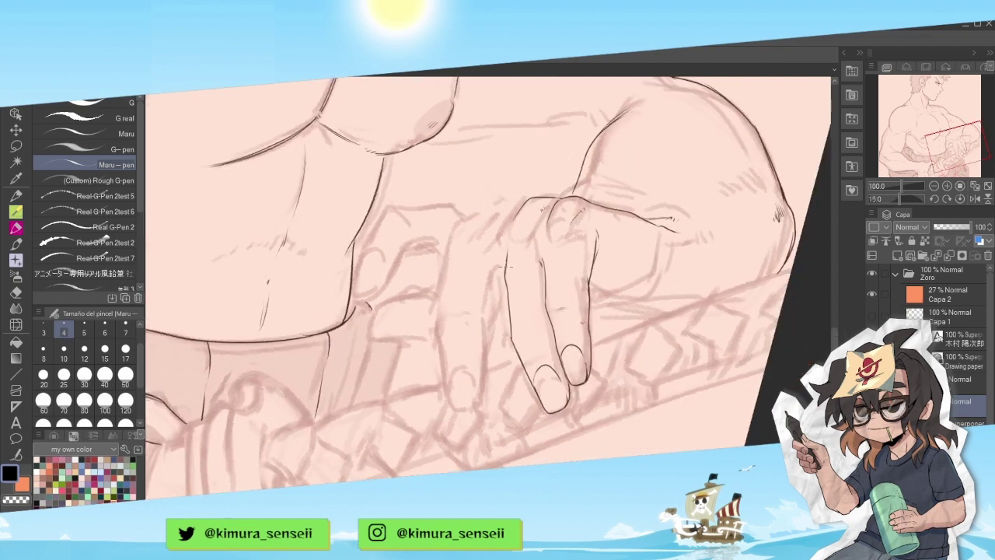
- Ink the third finger's inner edge and oval nail, and flip the canvas view horizontally
{"action": "mouse_move", "coordinate": [502, 263]}
{"action": "left_mouse_down"}
{"action": "mouse_move", "coordinate": [482, 311]}
{"action": "mouse_move", "coordinate": [559, 381]}
{"action": "mouse_move", "coordinate": [563, 344]}
{"action": "mouse_move", "coordinate": [572, 378]}
{"action": "left_mouse_up"}
{"action": "key", "text": "minus"}
{"action": "key", "text": "asciicircum"}
{"action": "left_click", "coordinate": [975, 199]}
{"action": "key", "text": "minus"}
{"action": "key", "text": "minus"}
{"action": "key", "text": "minus"}
{"action": "key", "text": "minus"}
{"action": "key", "text": "minus"}
{"action": "key", "text": "minus"}
{"action": "key", "text": "minus"}
{"action": "key", "text": "asciicircum"}
{"action": "key", "text": "asciicircum"}
{"action": "key", "text": "asciicircum"}
{"action": "key", "text": "asciicircum"}
{"action": "key", "text": "asciicircum"}
{"action": "key", "text": "asciicircum"}
{"action": "key", "text": "asciicircum"}
{"action": "key", "text": "asciicircum"}
{"action": "key", "text": "asciicircum"}
{"action": "key", "text": "asciicircum"}
{"action": "key", "text": "asciicircum"}
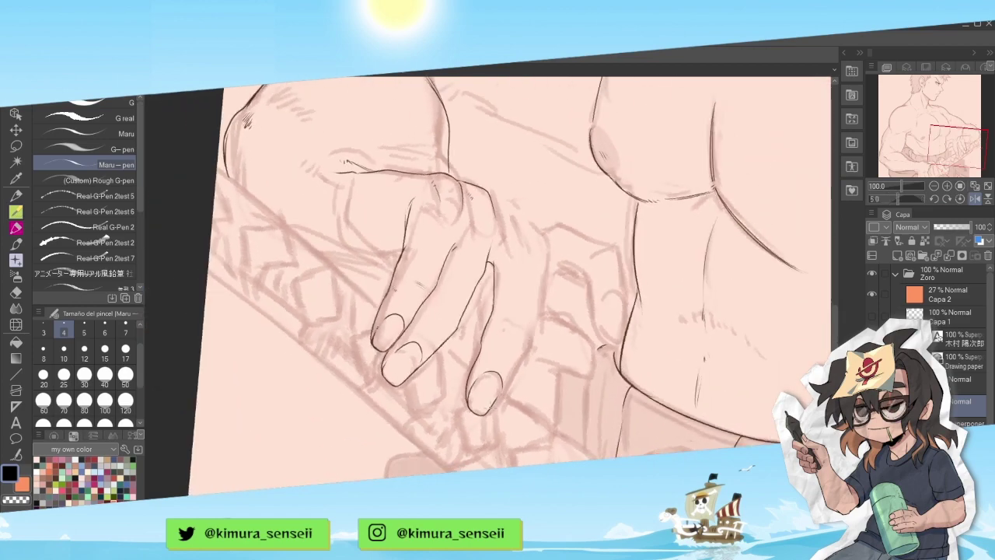
- Ink the third finger's outer edge and continue the knuckle contour across the back of the hand
{"action": "mouse_move", "coordinate": [489, 411]}
{"action": "left_mouse_down"}
{"action": "mouse_move", "coordinate": [529, 346]}
{"action": "mouse_move", "coordinate": [511, 341]}
{"action": "mouse_move", "coordinate": [529, 349]}
{"action": "mouse_move", "coordinate": [538, 285]}
{"action": "left_mouse_up"}
{"action": "key", "text": "ctrl+z"}
{"action": "left_click_drag", "start_coordinate": [524, 358], "coordinate": [542, 271]}
{"action": "mouse_move", "coordinate": [482, 347]}
{"action": "left_mouse_down"}
{"action": "mouse_move", "coordinate": [533, 227]}
{"action": "mouse_move", "coordinate": [493, 233]}
{"action": "mouse_move", "coordinate": [458, 215]}
{"action": "mouse_move", "coordinate": [442, 222]}
{"action": "mouse_move", "coordinate": [454, 213]}
{"action": "mouse_move", "coordinate": [513, 240]}
{"action": "mouse_move", "coordinate": [488, 229]}
{"action": "left_mouse_up"}
{"action": "key", "text": "ctrl+z"}
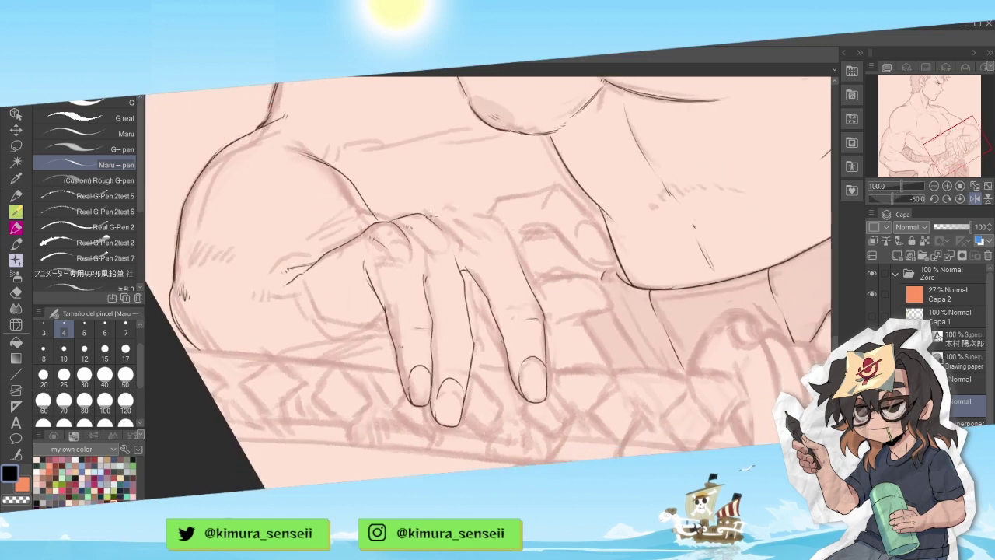
{"action": "mouse_move", "coordinate": [426, 218]}
{"action": "left_mouse_down"}
{"action": "mouse_move", "coordinate": [491, 231]}
{"action": "mouse_move", "coordinate": [526, 278]}
{"action": "left_mouse_up"}
{"action": "key", "text": "minus"}
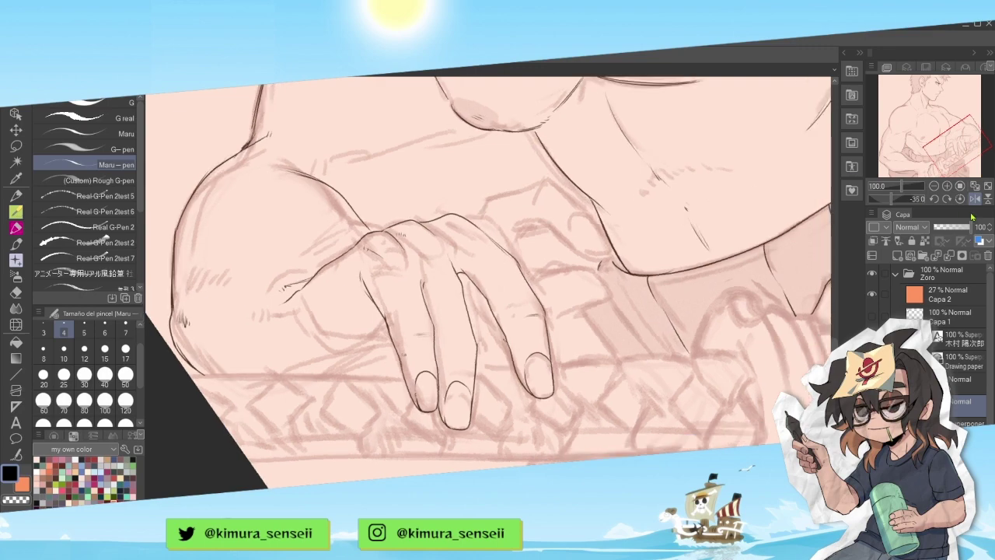
- Flip the canvas view back and ink the nail and tip of the bent finger beside the waist
{"action": "left_click", "coordinate": [975, 199]}
{"action": "key", "text": "minus"}
{"action": "key", "text": "minus"}
{"action": "key", "text": "minus"}
{"action": "key", "text": "minus"}
{"action": "key", "text": "minus"}
{"action": "key", "text": "minus"}
{"action": "key", "text": "minus"}
{"action": "key", "text": "asciicircum"}
{"action": "key", "text": "asciicircum"}
{"action": "key", "text": "asciicircum"}
{"action": "key", "text": "asciicircum"}
{"action": "key", "text": "asciicircum"}
{"action": "key", "text": "asciicircum"}
{"action": "key", "text": "minus"}
{"action": "key", "text": "minus"}
{"action": "key", "text": "minus"}
{"action": "key", "text": "minus"}
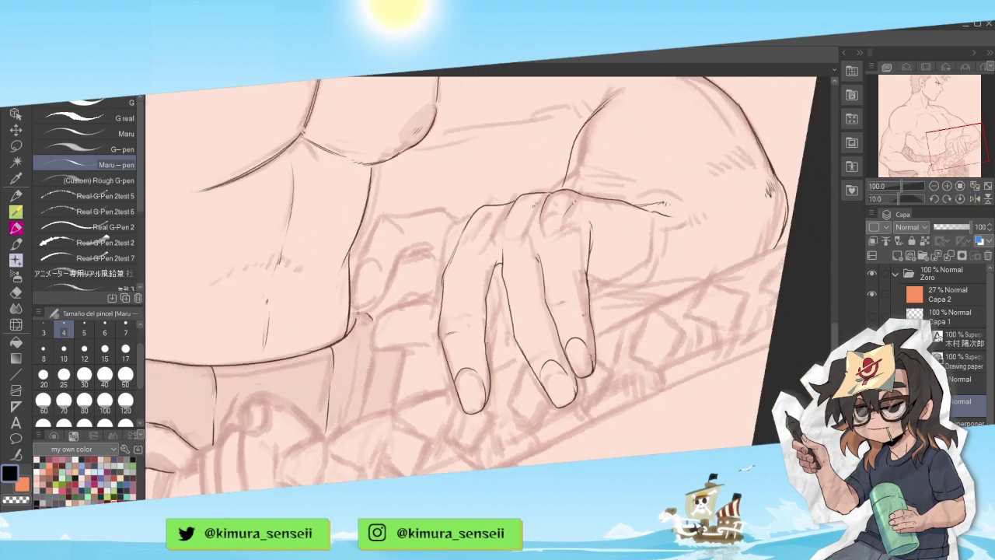
{"action": "left_click_drag", "start_coordinate": [378, 267], "coordinate": [351, 308]}
{"action": "mouse_move", "coordinate": [351, 312]}
{"action": "left_mouse_down"}
{"action": "mouse_move", "coordinate": [388, 285]}
{"action": "mouse_move", "coordinate": [364, 235]}
{"action": "left_mouse_up"}
- Ink the outer contour of the bent finger beside the waist up to its knuckle, undoing the last trial stroke
{"action": "key", "text": "minus"}
{"action": "key", "text": "minus"}
{"action": "key", "text": "minus"}
{"action": "key", "text": "minus"}
{"action": "key", "text": "minus"}
{"action": "key", "text": "minus"}
{"action": "key", "text": "minus"}
{"action": "key", "text": "minus"}
{"action": "key", "text": "minus"}
{"action": "key", "text": "minus"}
{"action": "key", "text": "minus"}
{"action": "key", "text": "minus"}
{"action": "key", "text": "minus"}
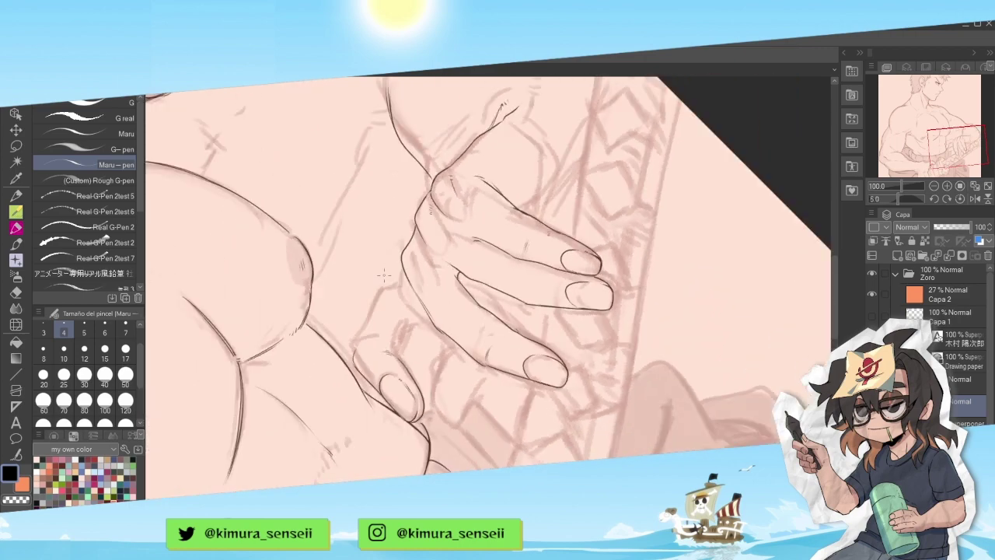
{"action": "mouse_move", "coordinate": [364, 381]}
{"action": "left_mouse_down"}
{"action": "mouse_move", "coordinate": [368, 326]}
{"action": "mouse_move", "coordinate": [399, 299]}
{"action": "left_mouse_up"}
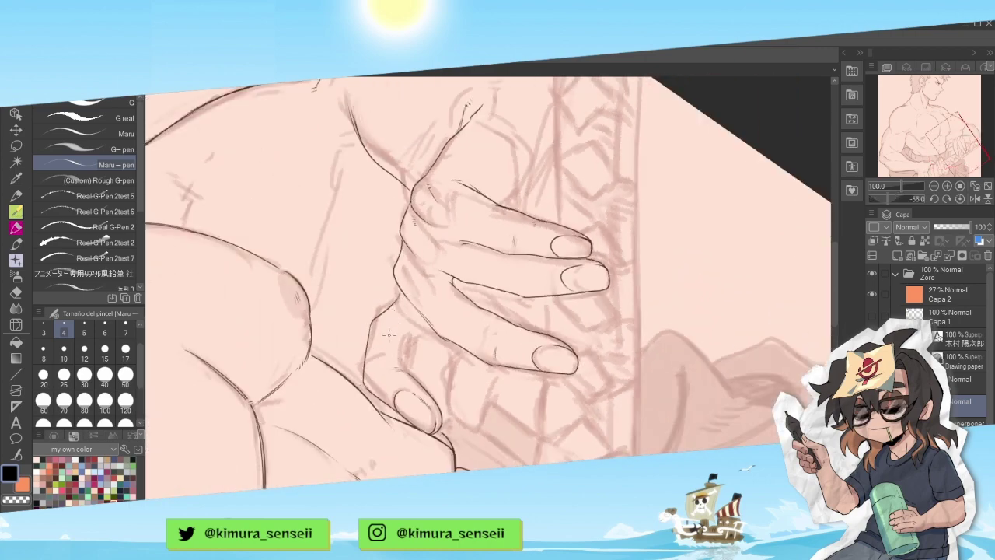
{"action": "key", "text": "ctrl+z"}
{"action": "key", "text": "minus"}
{"action": "key", "text": "minus"}
{"action": "key", "text": "minus"}
{"action": "key", "text": "minus"}
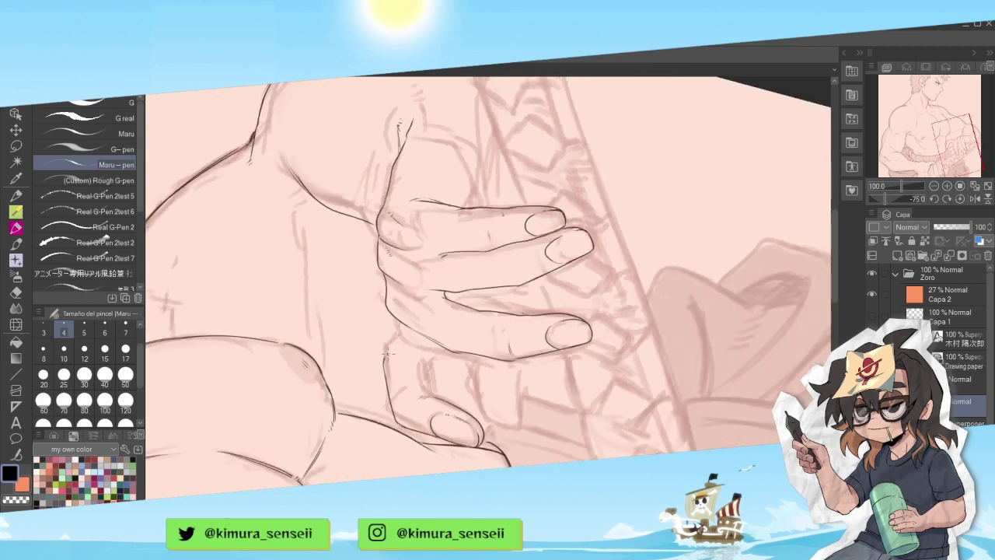
- Ink the line joining the bent finger's knuckle to the back of the hand
{"action": "key", "text": "asciicircum"}
{"action": "key", "text": "asciicircum"}
{"action": "key", "text": "asciicircum"}
{"action": "key", "text": "asciicircum"}
{"action": "key", "text": "asciicircum"}
{"action": "key", "text": "asciicircum"}
{"action": "key", "text": "asciicircum"}
{"action": "key", "text": "asciicircum"}
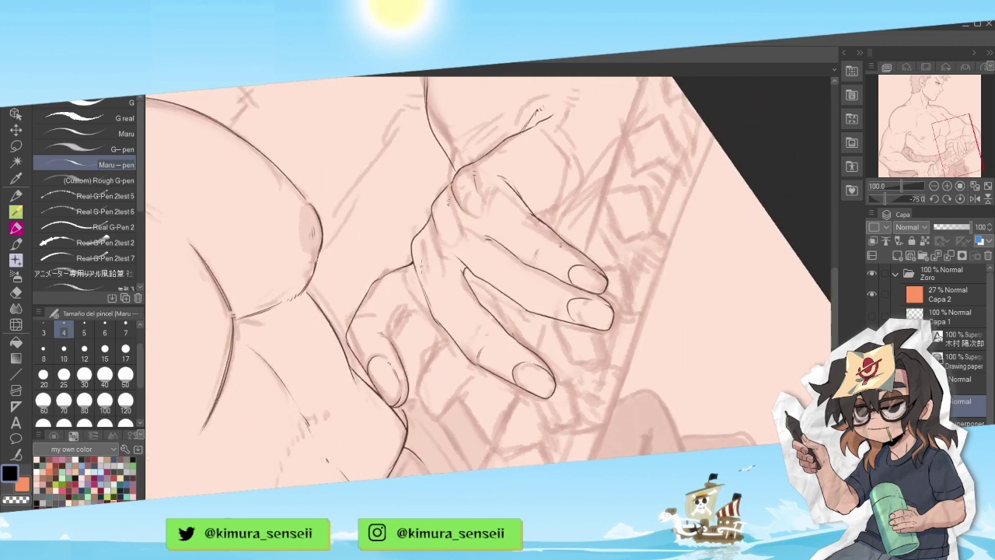
- Undo the last stroke and redraw the short outer edge at the bent finger's curve
{"action": "key", "text": "minus"}
{"action": "key", "text": "minus"}
{"action": "key", "text": "minus"}
{"action": "key", "text": "minus"}
{"action": "key", "text": "minus"}
{"action": "key", "text": "minus"}
{"action": "key", "text": "ctrl+z"}
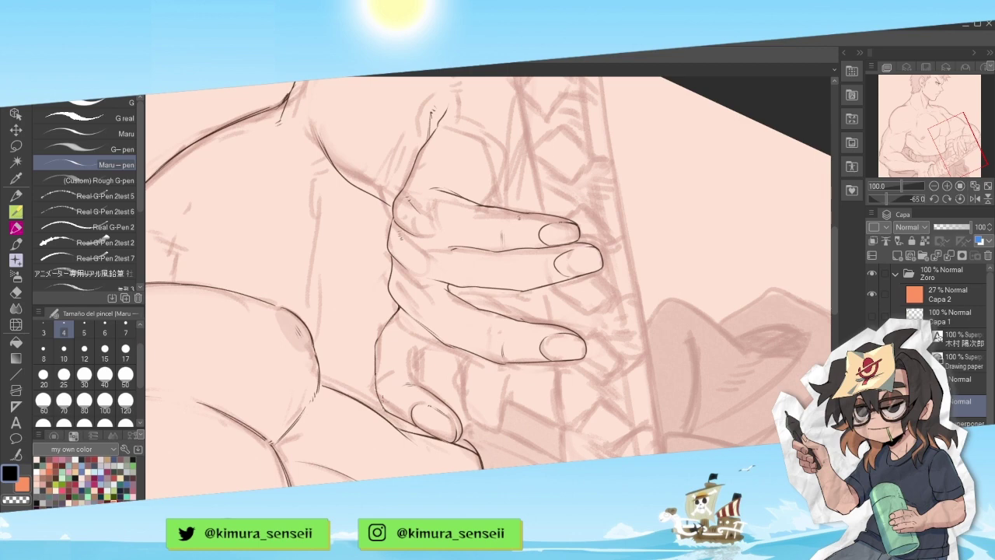
{"action": "left_click_drag", "start_coordinate": [375, 361], "coordinate": [377, 394]}
{"action": "left_click", "coordinate": [961, 199]}
{"action": "key", "text": "minus"}
{"action": "key", "text": "minus"}
{"action": "key", "text": "minus"}
{"action": "key", "text": "minus"}
{"action": "key", "text": "minus"}
{"action": "key", "text": "minus"}
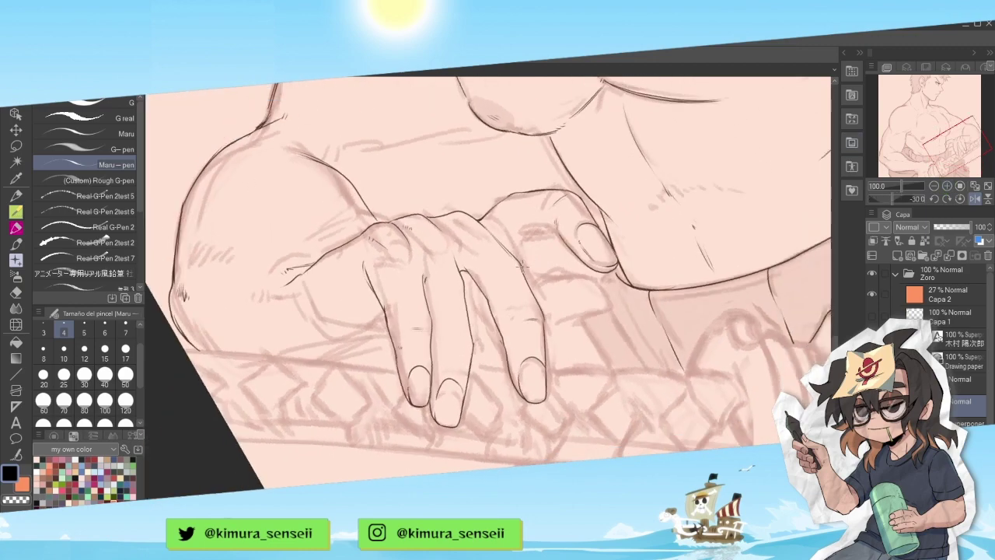
- Try inking short lines along the inner edge of the bent finger where it meets the hand
{"action": "left_click_drag", "start_coordinate": [522, 261], "coordinate": [530, 244]}
{"action": "key", "text": "asciicircum"}
{"action": "key", "text": "asciicircum"}
{"action": "key", "text": "asciicircum"}
{"action": "key", "text": "asciicircum"}
{"action": "key", "text": "asciicircum"}
{"action": "key", "text": "asciicircum"}
{"action": "key", "text": "asciicircum"}
{"action": "key", "text": "asciicircum"}
{"action": "key", "text": "asciicircum"}
{"action": "key", "text": "asciicircum"}
{"action": "key", "text": "asciicircum"}
{"action": "key", "text": "asciicircum"}
{"action": "key", "text": "asciicircum"}
{"action": "key", "text": "asciicircum"}
{"action": "key", "text": "asciicircum"}
{"action": "key", "text": "asciicircum"}
{"action": "key", "text": "asciicircum"}
{"action": "key", "text": "asciicircum"}
{"action": "left_click_drag", "start_coordinate": [569, 335], "coordinate": [573, 356]}
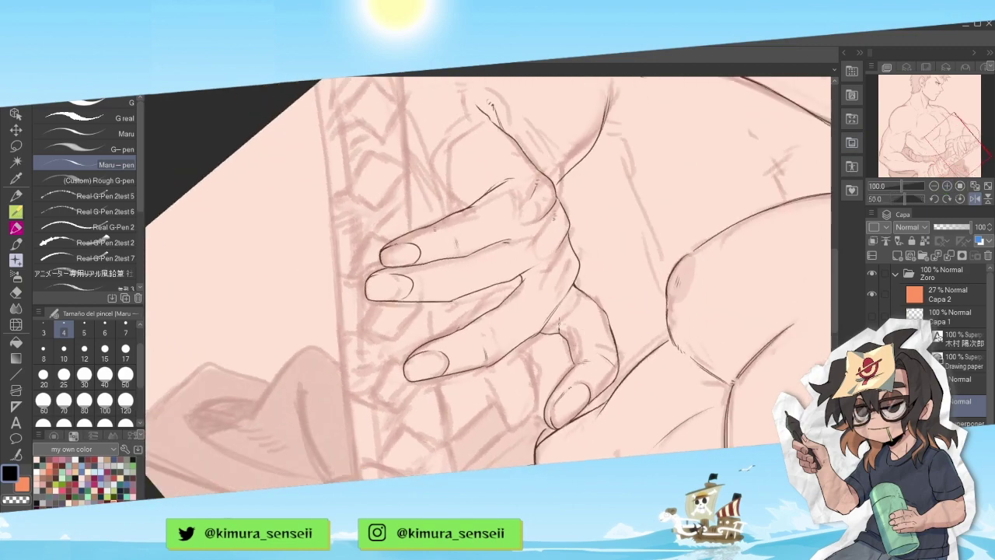
- Undo the last two strokes and ink the inner edge of the bent finger down to the back of the hand
{"action": "key", "text": "minus"}
{"action": "key", "text": "minus"}
{"action": "key", "text": "minus"}
{"action": "key", "text": "minus"}
{"action": "key", "text": "minus"}
{"action": "key", "text": "minus"}
{"action": "key", "text": "minus"}
{"action": "key", "text": "minus"}
{"action": "key", "text": "minus"}
{"action": "key", "text": "minus"}
{"action": "key", "text": "minus"}
{"action": "key", "text": "minus"}
{"action": "key", "text": "minus"}
{"action": "key", "text": "minus"}
{"action": "key", "text": "minus"}
{"action": "key", "text": "minus"}
{"action": "key", "text": "minus"}
{"action": "key", "text": "minus"}
{"action": "key", "text": "minus"}
{"action": "key", "text": "minus"}
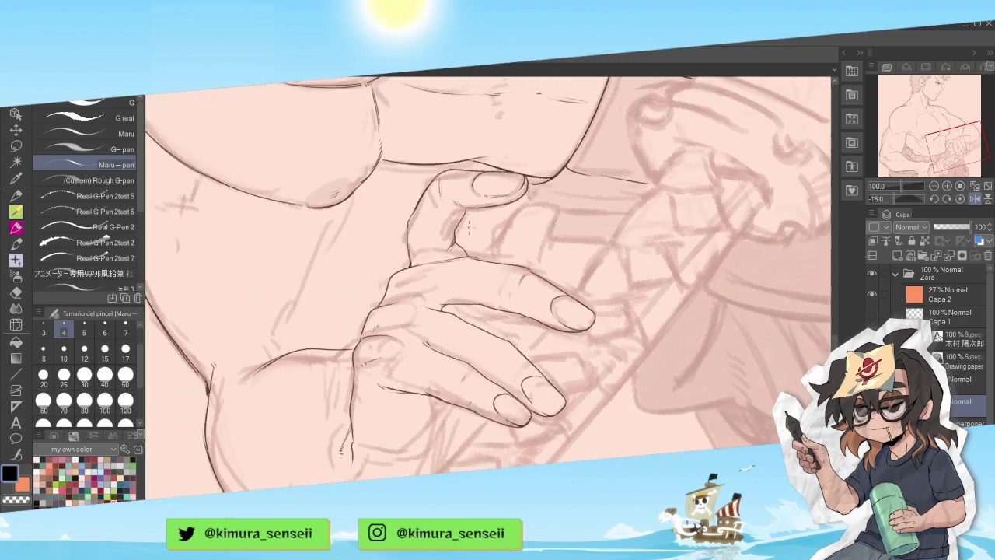
{"action": "key", "text": "ctrl+z"}
{"action": "key", "text": "ctrl+z"}
{"action": "mouse_move", "coordinate": [468, 208]}
{"action": "left_mouse_down"}
{"action": "mouse_move", "coordinate": [462, 237]}
{"action": "mouse_move", "coordinate": [464, 225]}
{"action": "left_mouse_up"}
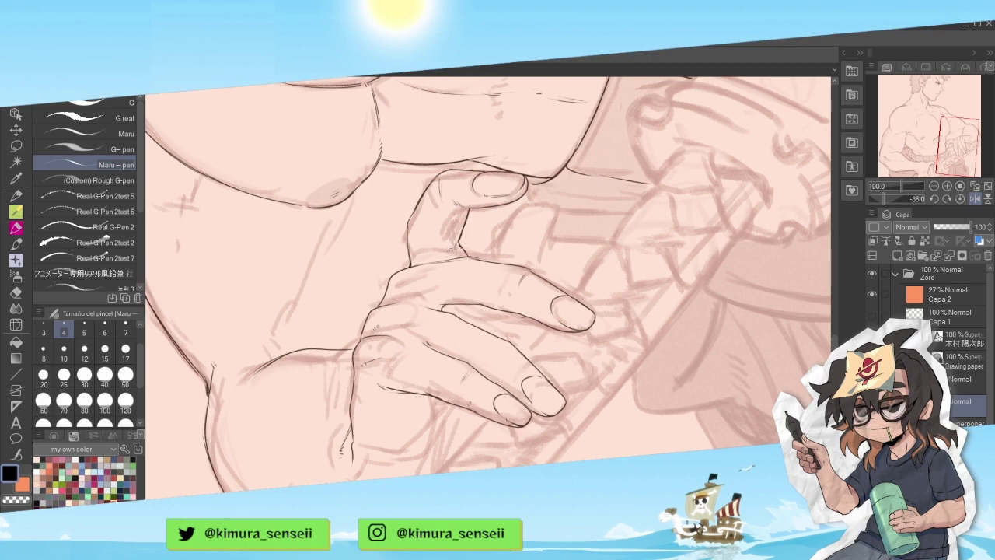
- Examine the inked hand against the torso at a smaller zoom and with the canvas view flipped
{"action": "key", "text": "asciicircum"}
{"action": "key", "text": "asciicircum"}
{"action": "key", "text": "asciicircum"}
{"action": "key", "text": "asciicircum"}
{"action": "left_click", "coordinate": [935, 186]}
{"action": "key", "text": "minus"}
{"action": "key", "text": "minus"}
{"action": "key", "text": "minus"}
{"action": "key", "text": "minus"}
{"action": "key", "text": "minus"}
{"action": "key", "text": "minus"}
{"action": "key", "text": "minus"}
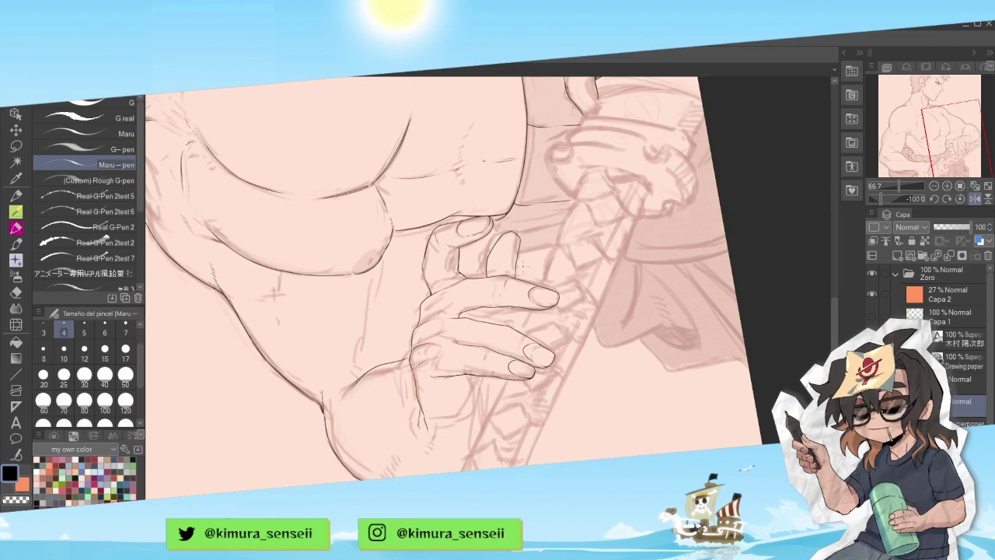
{"action": "left_click", "coordinate": [961, 199]}
{"action": "left_click", "coordinate": [975, 200]}
{"action": "left_click", "coordinate": [934, 200]}
{"action": "left_click", "coordinate": [935, 199]}
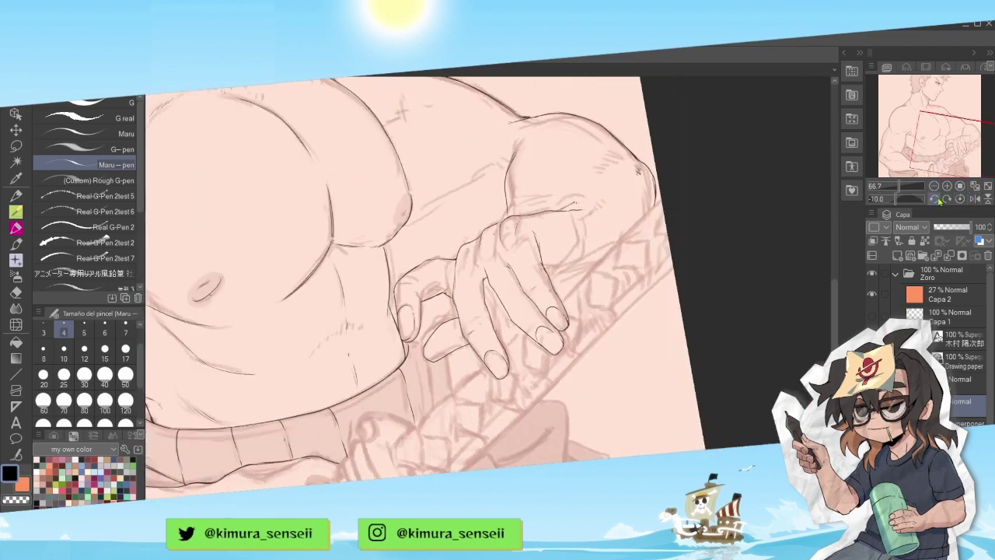
- Try inking the long ridge line along the rim of the sword guard
{"action": "left_click", "coordinate": [961, 199]}
{"action": "left_click", "coordinate": [947, 199]}
{"action": "left_click", "coordinate": [947, 186]}
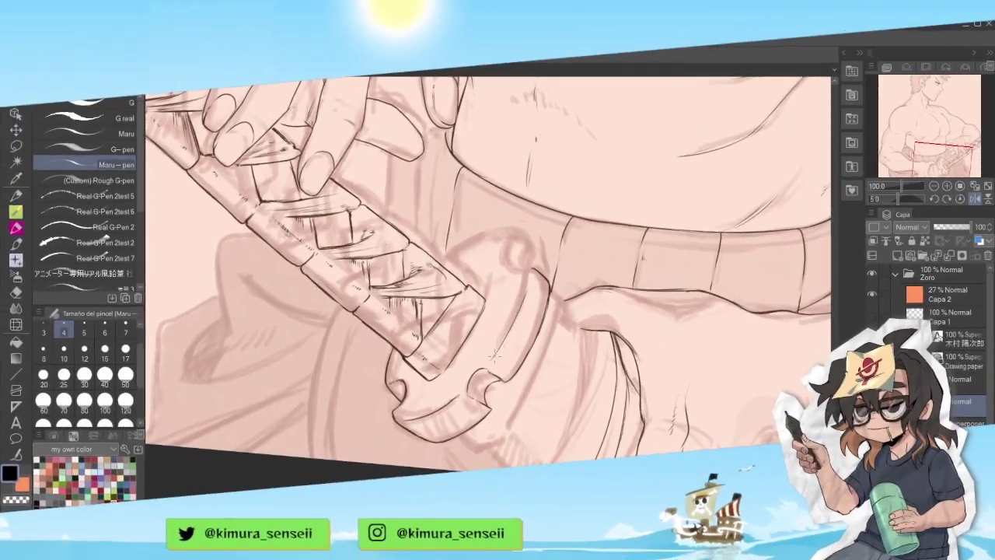
{"action": "mouse_move", "coordinate": [494, 357]}
{"action": "left_mouse_down"}
{"action": "mouse_move", "coordinate": [532, 282]}
{"action": "mouse_move", "coordinate": [546, 284]}
{"action": "mouse_move", "coordinate": [533, 259]}
{"action": "mouse_move", "coordinate": [538, 282]}
{"action": "mouse_move", "coordinate": [554, 271]}
{"action": "left_mouse_up"}
{"action": "key", "text": "^"}
{"action": "key", "text": "^"}
{"action": "key", "text": "^"}
{"action": "key", "text": "^"}
{"action": "key", "text": "ctrl+z"}
- Ink the far curved edge of the sword guard up to its notch beside the waist, adding a short accent there
{"action": "key", "text": "-"}
{"action": "key", "text": "-"}
{"action": "key", "text": "-"}
{"action": "key", "text": "-"}
{"action": "key", "text": "-"}
{"action": "key", "text": "-"}
{"action": "key", "text": "-"}
{"action": "key", "text": "-"}
{"action": "key", "text": "-"}
{"action": "key", "text": "-"}
{"action": "key", "text": "-"}
{"action": "key", "text": "-"}
{"action": "key", "text": "-"}
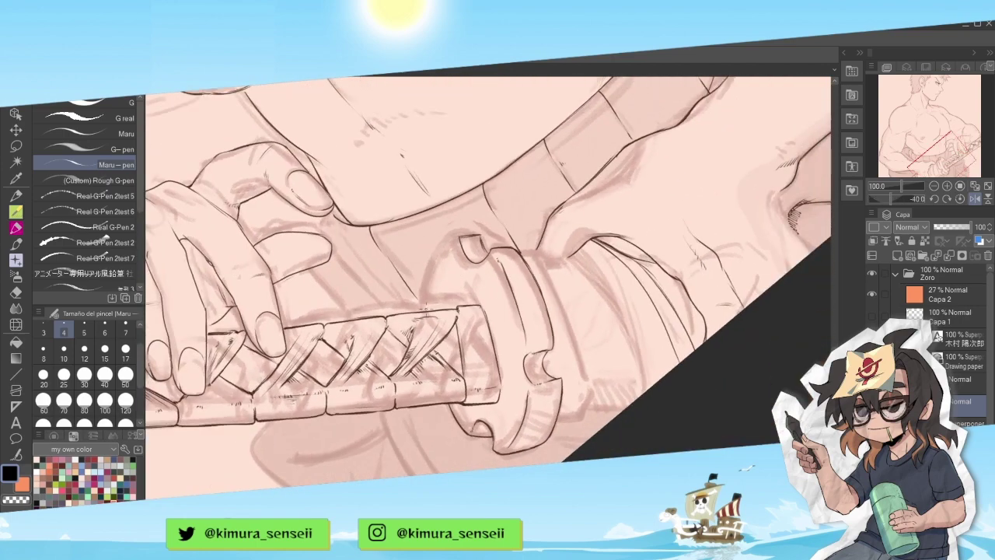
{"action": "mouse_move", "coordinate": [427, 311]}
{"action": "left_mouse_down"}
{"action": "mouse_move", "coordinate": [425, 268]}
{"action": "mouse_move", "coordinate": [461, 238]}
{"action": "left_mouse_up"}
{"action": "key", "text": "^"}
{"action": "key", "text": "^"}
{"action": "key", "text": "^"}
{"action": "key", "text": "^"}
{"action": "key", "text": "^"}
{"action": "key", "text": "^"}
{"action": "key", "text": "^"}
{"action": "key", "text": "^"}
{"action": "key", "text": "^"}
{"action": "key", "text": "^"}
{"action": "key", "text": "^"}
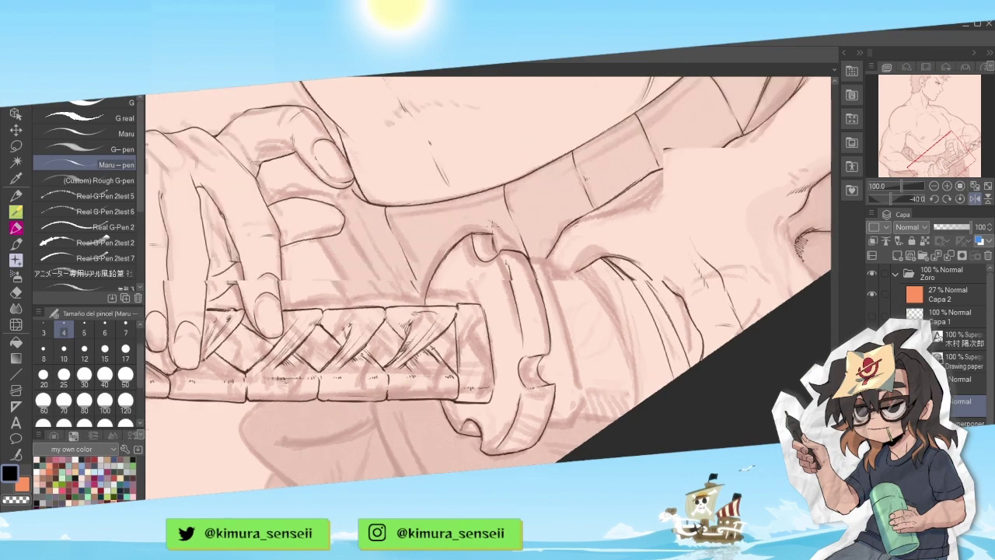
{"action": "mouse_move", "coordinate": [532, 241]}
{"action": "left_mouse_down"}
{"action": "mouse_move", "coordinate": [542, 259]}
{"action": "mouse_move", "coordinate": [532, 247]}
{"action": "left_mouse_up"}
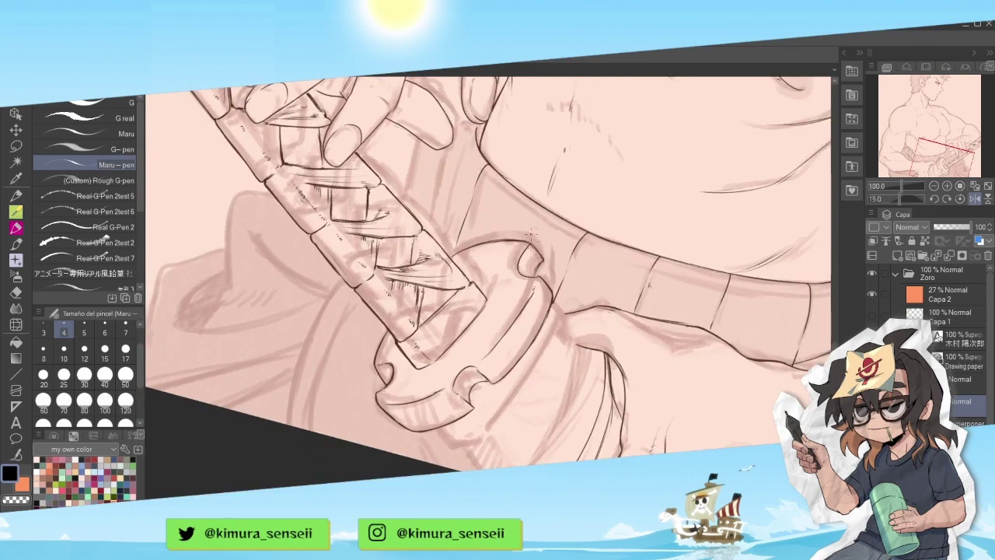
- Ink a line across the upper face of the sword guard near the base of the wrapped handle
{"action": "key", "text": "minus"}
{"action": "key", "text": "minus"}
{"action": "key", "text": "minus"}
{"action": "key", "text": "minus"}
{"action": "key", "text": "minus"}
{"action": "key", "text": "minus"}
{"action": "key", "text": "minus"}
{"action": "key", "text": "minus"}
{"action": "key", "text": "minus"}
{"action": "key", "text": "minus"}
{"action": "mouse_move", "coordinate": [427, 304]}
{"action": "left_mouse_down"}
{"action": "mouse_move", "coordinate": [452, 256]}
{"action": "mouse_move", "coordinate": [522, 281]}
{"action": "left_mouse_up"}
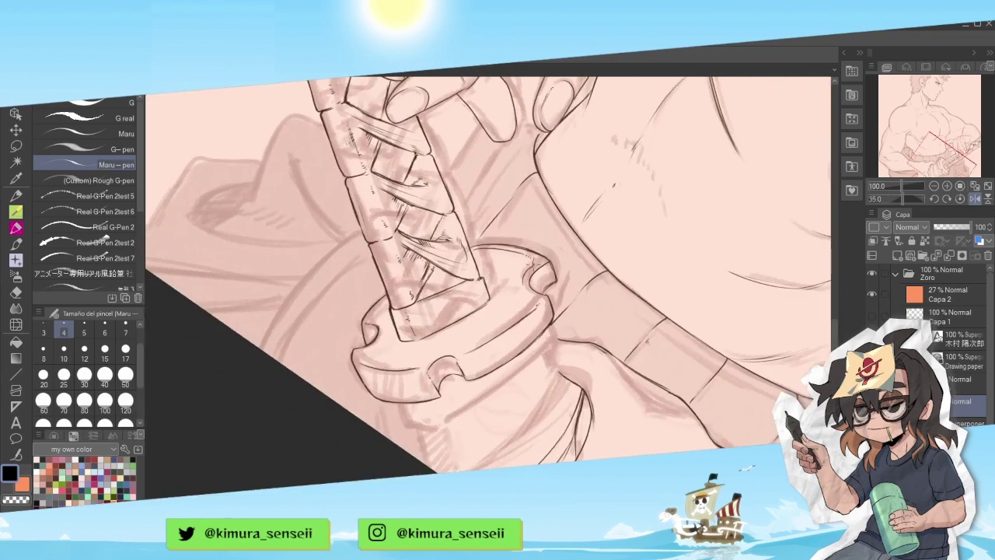
{"action": "key", "text": "asciicircum"}
{"action": "key", "text": "asciicircum"}
{"action": "key", "text": "asciicircum"}
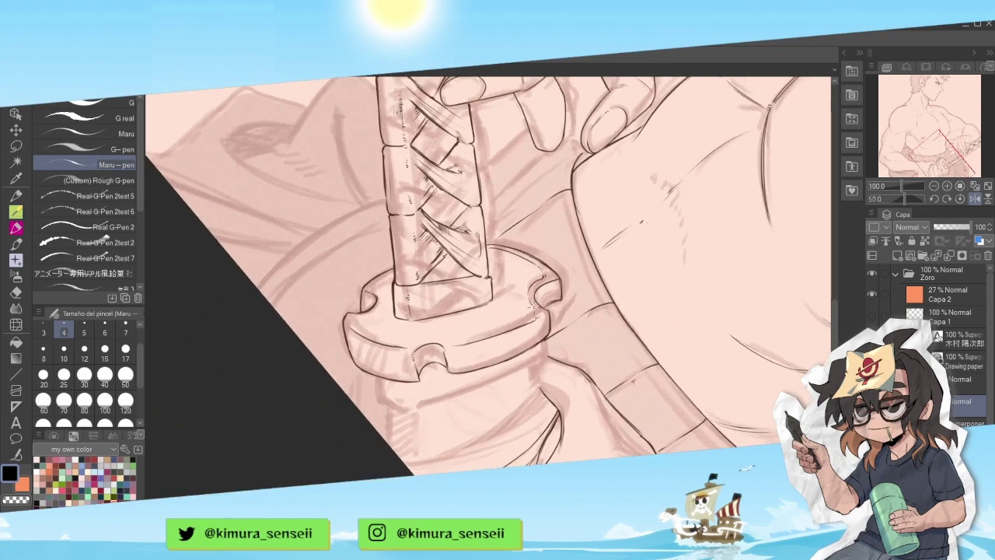
- Add a short accent stroke on the inner edge of the sword guard's rim
{"action": "key", "text": "minus"}
{"action": "key", "text": "minus"}
{"action": "key", "text": "minus"}
{"action": "key", "text": "minus"}
{"action": "key", "text": "minus"}
{"action": "key", "text": "minus"}
{"action": "key", "text": "minus"}
{"action": "key", "text": "minus"}
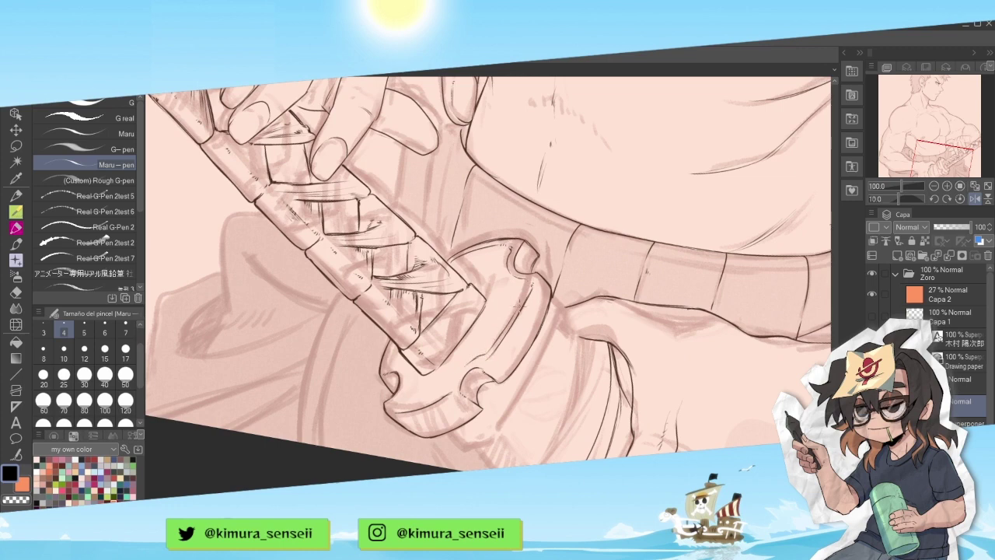
{"action": "left_click_drag", "start_coordinate": [488, 315], "coordinate": [484, 327]}
{"action": "key", "text": "minus"}
{"action": "key", "text": "minus"}
{"action": "key", "text": "minus"}
{"action": "key", "text": "minus"}
{"action": "key", "text": "minus"}
{"action": "key", "text": "minus"}
{"action": "key", "text": "minus"}
{"action": "key", "text": "minus"}
{"action": "key", "text": "minus"}
{"action": "key", "text": "minus"}
{"action": "key", "text": "minus"}
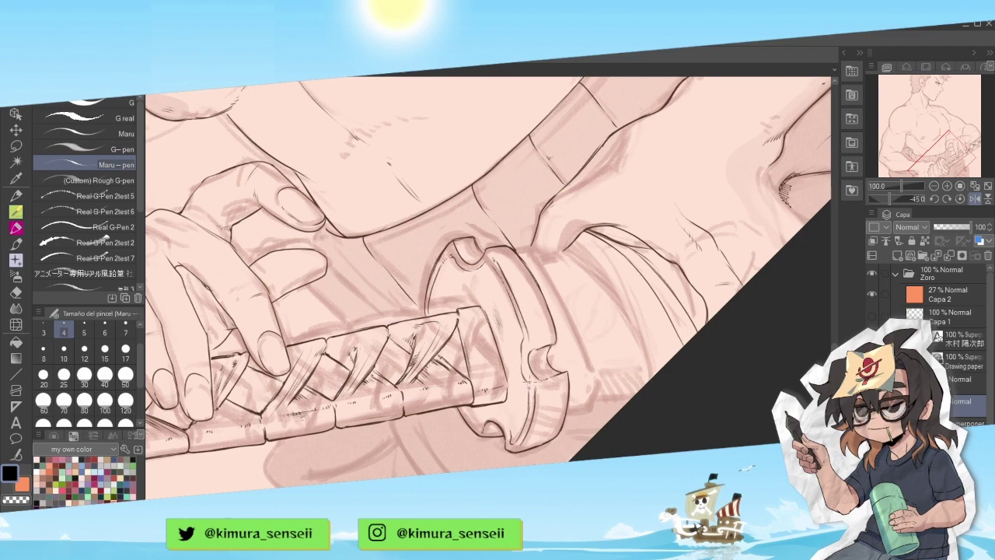
- Add short detail strokes around the guard's notch and at the corner of the handle's base
{"action": "key", "text": "asciicircum"}
{"action": "key", "text": "asciicircum"}
{"action": "key", "text": "asciicircum"}
{"action": "key", "text": "asciicircum"}
{"action": "key", "text": "asciicircum"}
{"action": "key", "text": "asciicircum"}
{"action": "key", "text": "asciicircum"}
{"action": "key", "text": "asciicircum"}
{"action": "key", "text": "asciicircum"}
{"action": "key", "text": "asciicircum"}
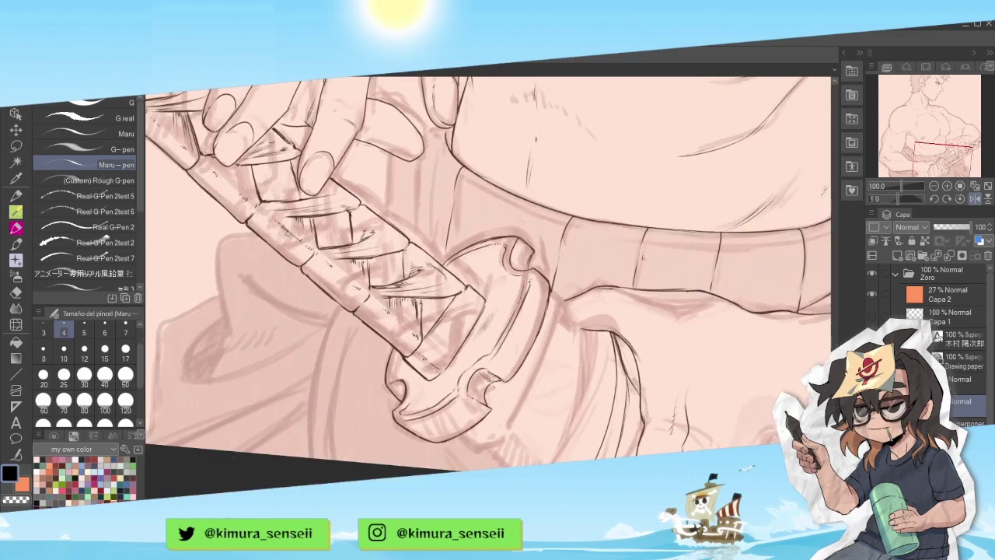
{"action": "left_click_drag", "start_coordinate": [411, 381], "coordinate": [412, 397]}
{"action": "left_click_drag", "start_coordinate": [399, 357], "coordinate": [387, 368]}
{"action": "left_click_drag", "start_coordinate": [468, 292], "coordinate": [480, 302]}
- Ink the outer contour of the collar beneath the sword guard, undoing the last trial stroke
{"action": "mouse_move", "coordinate": [457, 437]}
{"action": "left_mouse_down"}
{"action": "mouse_move", "coordinate": [477, 456]}
{"action": "mouse_move", "coordinate": [499, 448]}
{"action": "mouse_move", "coordinate": [504, 425]}
{"action": "mouse_move", "coordinate": [539, 383]}
{"action": "left_mouse_up"}
{"action": "mouse_move", "coordinate": [543, 378]}
{"action": "left_mouse_down"}
{"action": "mouse_move", "coordinate": [561, 322]}
{"action": "mouse_move", "coordinate": [526, 420]}
{"action": "mouse_move", "coordinate": [566, 306]}
{"action": "left_mouse_up"}
{"action": "key", "text": "ctrl+z"}
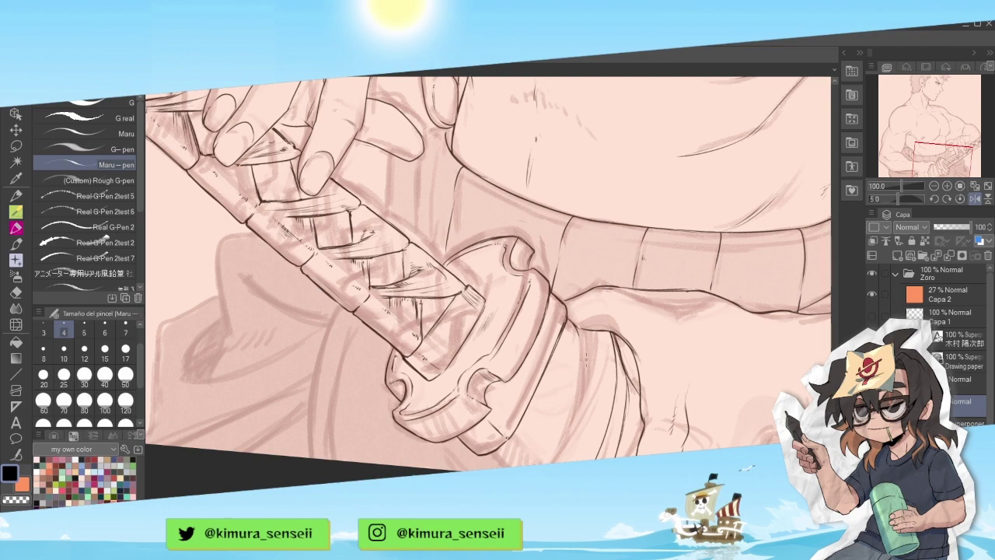
- Flip the canvas view and ink the scabbard's edge beside the gripping hand below the guard
{"action": "key", "text": "minus"}
{"action": "left_click", "coordinate": [975, 199]}
{"action": "key", "text": "minus"}
{"action": "key", "text": "minus"}
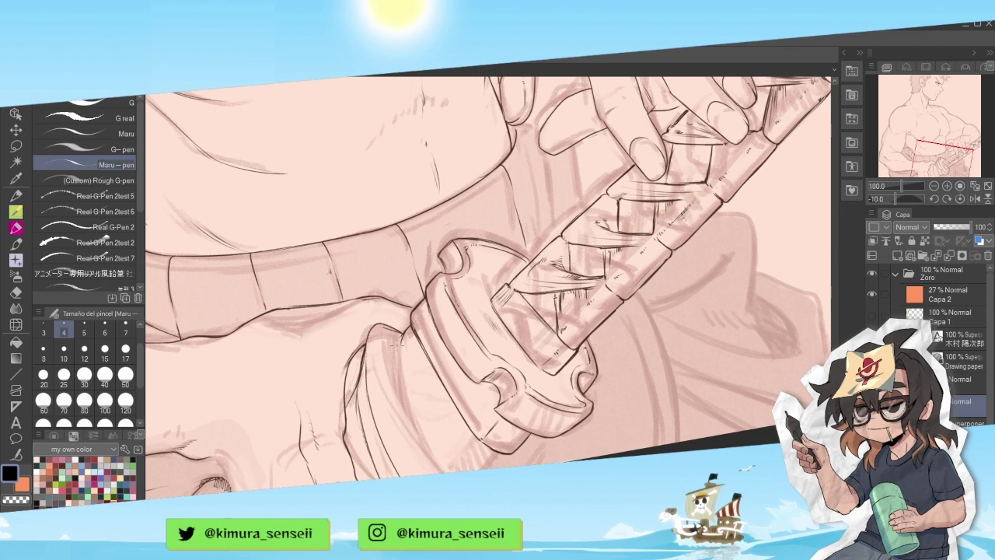
{"action": "left_click_drag", "start_coordinate": [402, 339], "coordinate": [435, 471]}
{"action": "left_click_drag", "start_coordinate": [389, 347], "coordinate": [437, 472]}
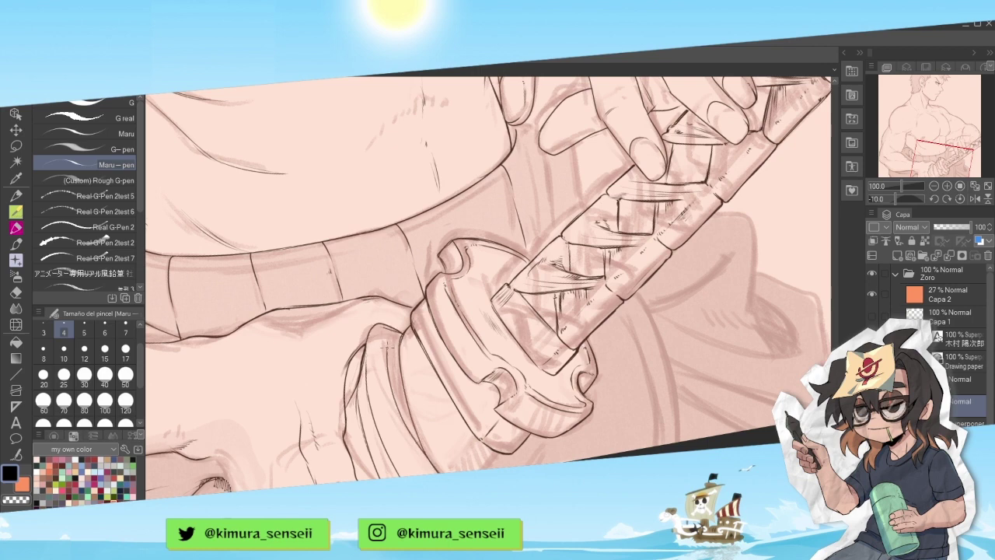
{"action": "left_click_drag", "start_coordinate": [394, 333], "coordinate": [389, 343]}
- Ink the lengthwise lines and far edge of the scabbard below the guard, and select the Real G-Pen 2test 7 brush
{"action": "key", "text": "minus"}
{"action": "key", "text": "minus"}
{"action": "key", "text": "minus"}
{"action": "key", "text": "minus"}
{"action": "key", "text": "minus"}
{"action": "left_click_drag", "start_coordinate": [532, 429], "coordinate": [520, 464]}
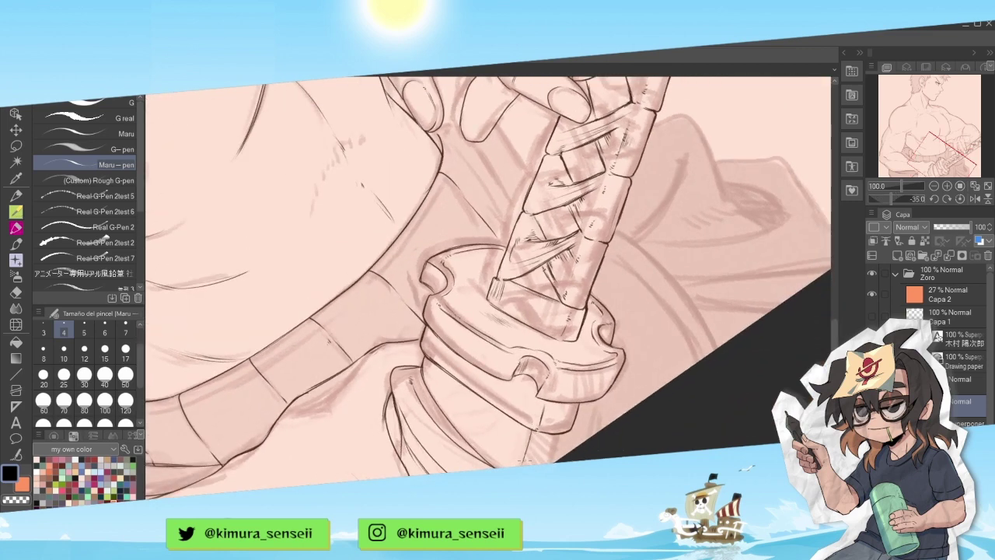
{"action": "left_click_drag", "start_coordinate": [557, 436], "coordinate": [551, 464]}
{"action": "left_click_drag", "start_coordinate": [596, 417], "coordinate": [589, 439]}
{"action": "left_click", "coordinate": [87, 256]}
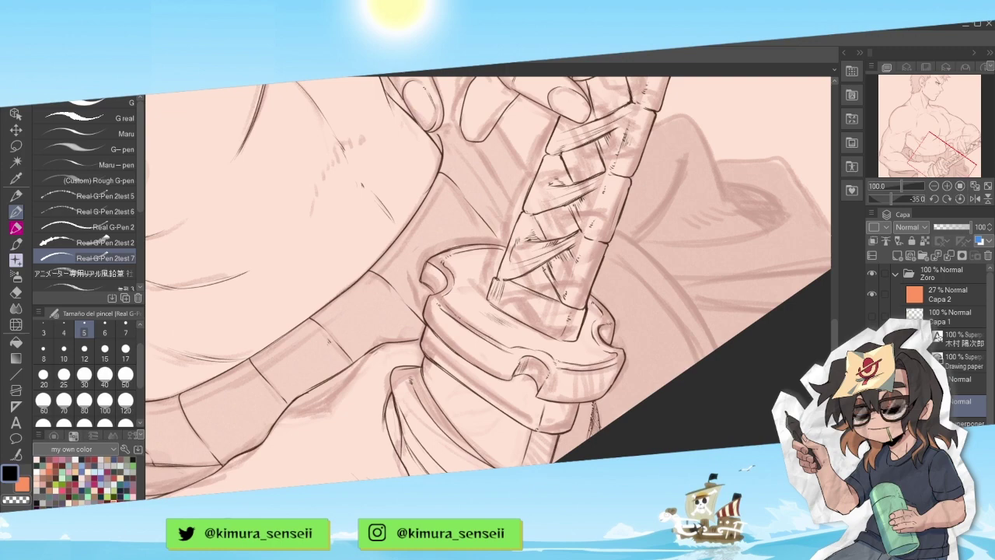
- Mirror the canvas view and ink the curved edges of the cloth band below the sword handle with the Maru-pen
{"action": "left_click", "coordinate": [106, 164]}
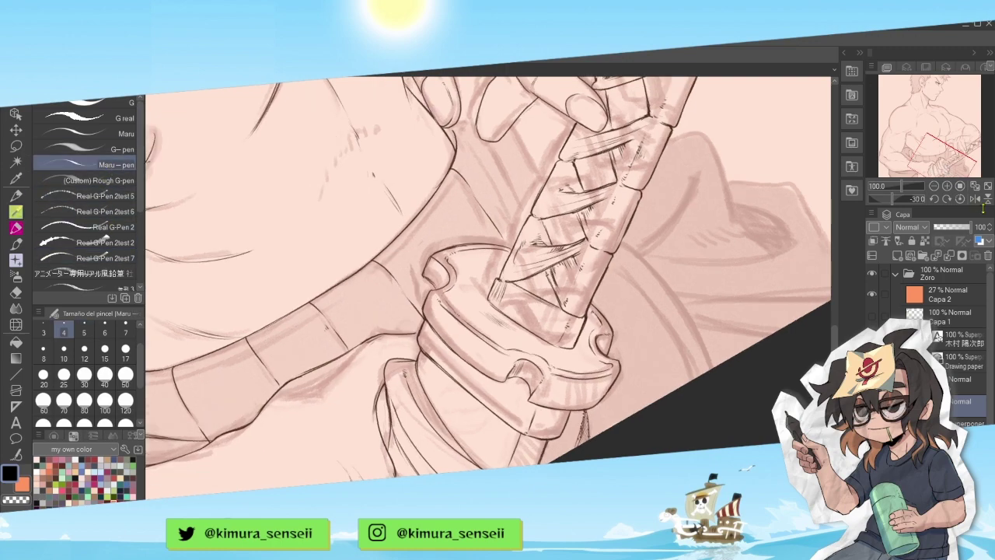
{"action": "left_click", "coordinate": [960, 199]}
{"action": "left_click", "coordinate": [975, 199]}
{"action": "left_click", "coordinate": [936, 141]}
{"action": "left_click_drag", "start_coordinate": [935, 141], "coordinate": [958, 168]}
{"action": "left_click", "coordinate": [947, 199]}
{"action": "left_click_drag", "start_coordinate": [526, 286], "coordinate": [502, 422]}
{"action": "left_click_drag", "start_coordinate": [508, 359], "coordinate": [501, 419]}
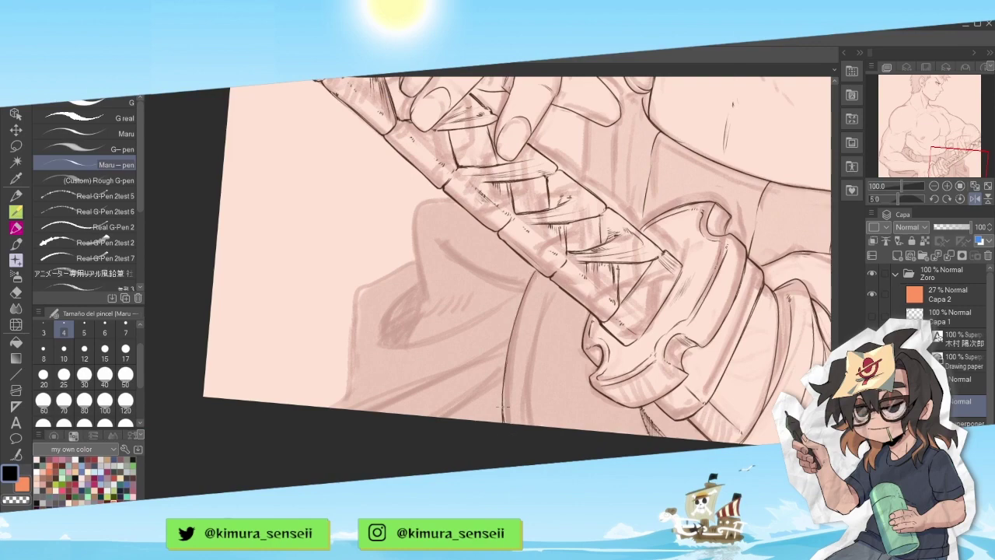
{"action": "left_click_drag", "start_coordinate": [535, 345], "coordinate": [527, 425]}
{"action": "mouse_move", "coordinate": [560, 282]}
{"action": "left_mouse_down"}
{"action": "mouse_move", "coordinate": [543, 311]}
{"action": "mouse_move", "coordinate": [534, 425]}
{"action": "left_mouse_up"}
- Ink the rounded fold of the cloth hanging below the sword handle, including its inner edge up toward the handle
{"action": "key", "text": "minus"}
{"action": "key", "text": "minus"}
{"action": "key", "text": "minus"}
{"action": "key", "text": "minus"}
{"action": "key", "text": "minus"}
{"action": "key", "text": "minus"}
{"action": "key", "text": "minus"}
{"action": "key", "text": "minus"}
{"action": "key", "text": "minus"}
{"action": "key", "text": "minus"}
{"action": "key", "text": "minus"}
{"action": "key", "text": "minus"}
{"action": "key", "text": "minus"}
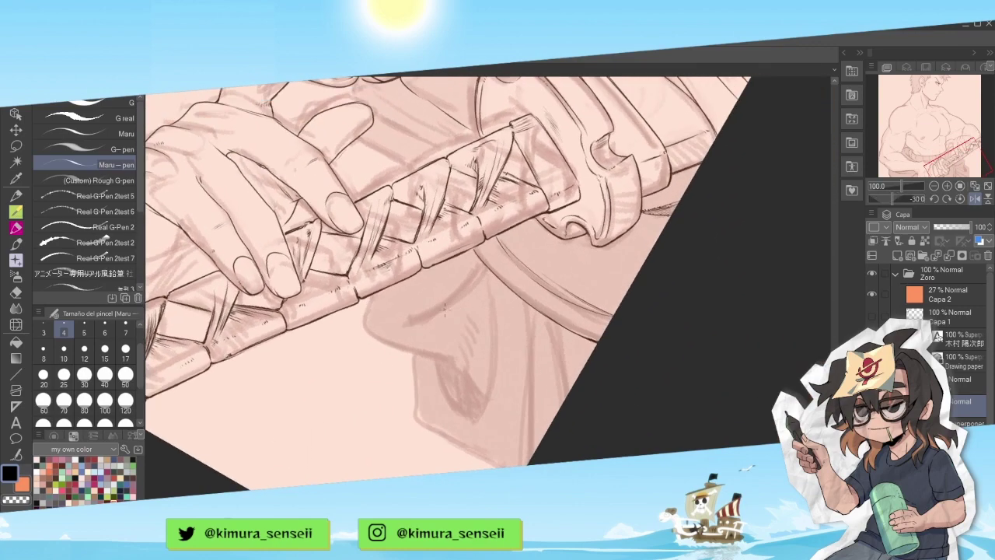
{"action": "mouse_move", "coordinate": [364, 322]}
{"action": "left_mouse_down"}
{"action": "mouse_move", "coordinate": [376, 293]}
{"action": "mouse_move", "coordinate": [373, 302]}
{"action": "mouse_move", "coordinate": [440, 350]}
{"action": "mouse_move", "coordinate": [447, 400]}
{"action": "left_mouse_up"}
{"action": "key", "text": "asciicircum"}
{"action": "key", "text": "asciicircum"}
{"action": "key", "text": "asciicircum"}
{"action": "key", "text": "asciicircum"}
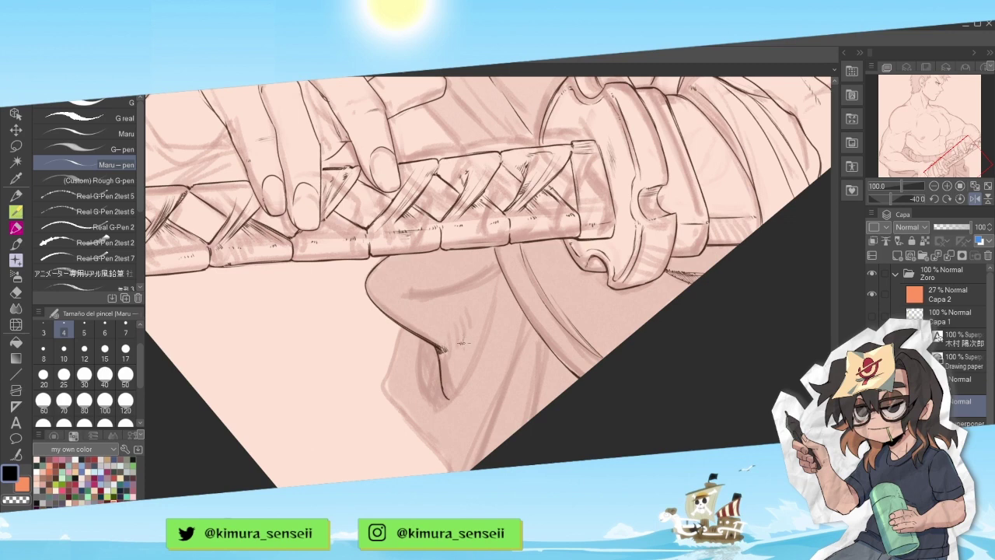
{"action": "left_click_drag", "start_coordinate": [449, 395], "coordinate": [474, 354]}
{"action": "left_click_drag", "start_coordinate": [500, 269], "coordinate": [497, 300]}
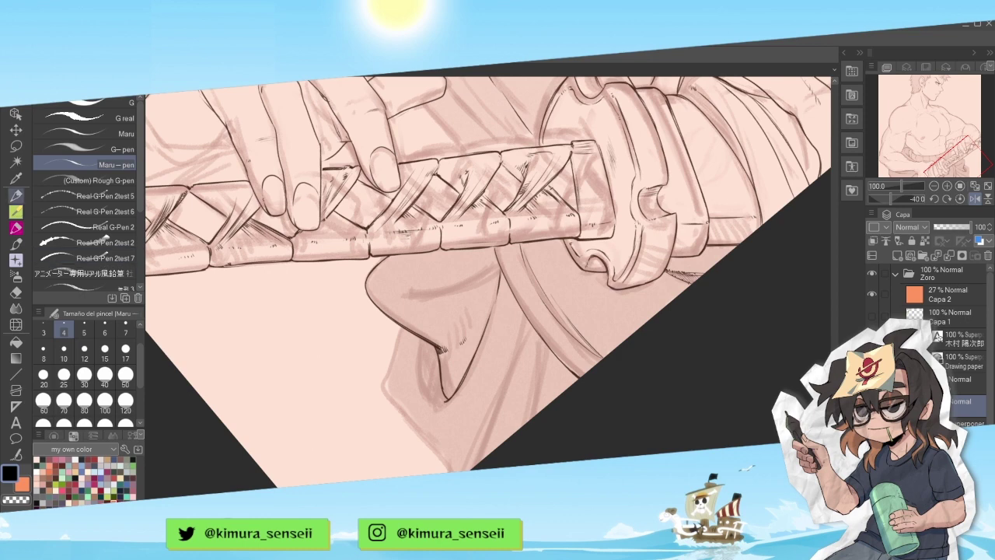
- Ink the outer contour of the hanging cloth and its long lower fold lines down to the canvas edge
{"action": "key", "text": "asciicircum"}
{"action": "mouse_move", "coordinate": [405, 350]}
{"action": "left_mouse_down"}
{"action": "mouse_move", "coordinate": [426, 388]}
{"action": "mouse_move", "coordinate": [405, 344]}
{"action": "mouse_move", "coordinate": [367, 353]}
{"action": "mouse_move", "coordinate": [398, 304]}
{"action": "left_mouse_up"}
{"action": "left_click_drag", "start_coordinate": [367, 371], "coordinate": [401, 449]}
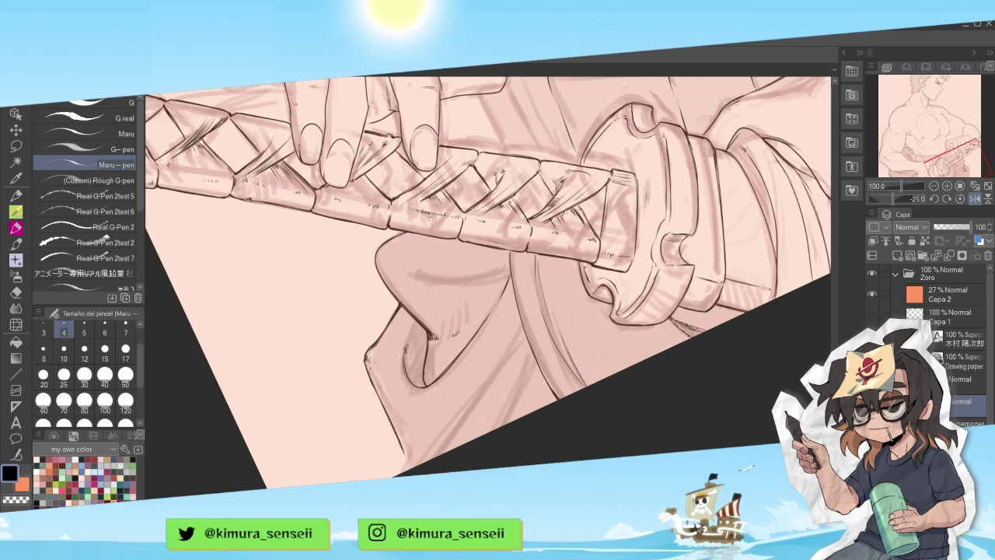
{"action": "left_click_drag", "start_coordinate": [417, 430], "coordinate": [409, 447]}
{"action": "left_click_drag", "start_coordinate": [524, 327], "coordinate": [439, 456]}
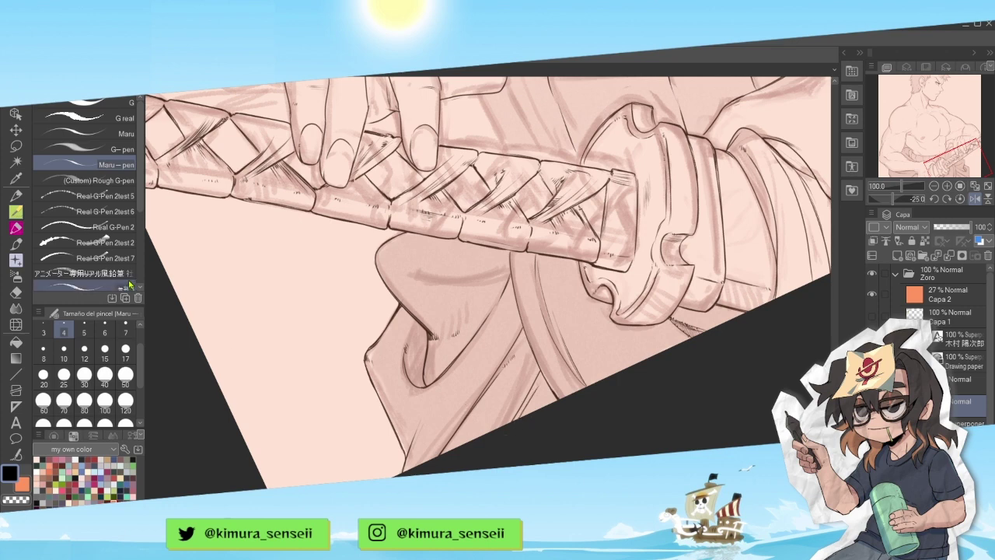
- Hatch the shadow beside the hanging cloth with Real G-Pen 2test 7, and return to the Maru-pen for finishing strokes
{"action": "left_click", "coordinate": [109, 257]}
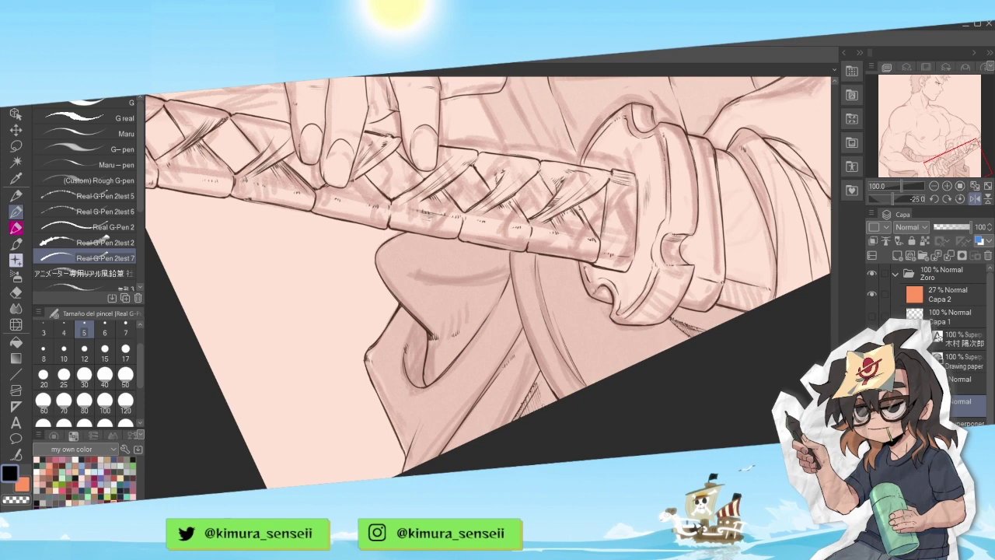
{"action": "left_click_drag", "start_coordinate": [537, 376], "coordinate": [546, 397]}
{"action": "left_click_drag", "start_coordinate": [541, 372], "coordinate": [549, 397]}
{"action": "left_click_drag", "start_coordinate": [545, 378], "coordinate": [553, 397]}
{"action": "left_click", "coordinate": [109, 164]}
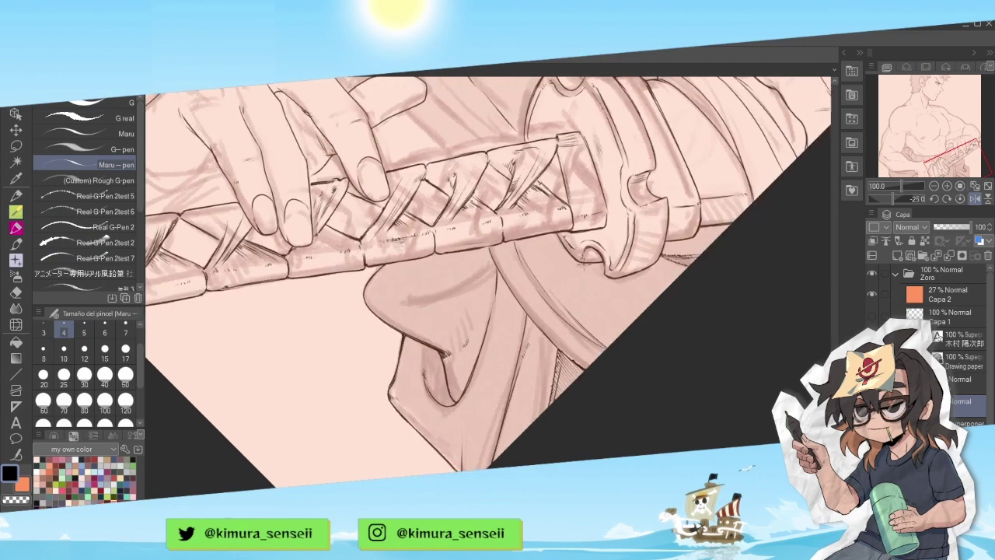
{"action": "left_click_drag", "start_coordinate": [583, 264], "coordinate": [548, 212]}
{"action": "left_click_drag", "start_coordinate": [410, 361], "coordinate": [451, 292]}
- Restore the upright, unmirrored view at 50% zoom and briefly hide the sketch to check the line art
{"action": "left_click_drag", "start_coordinate": [883, 200], "coordinate": [893, 199]}
{"action": "left_click_drag", "start_coordinate": [936, 140], "coordinate": [949, 152]}
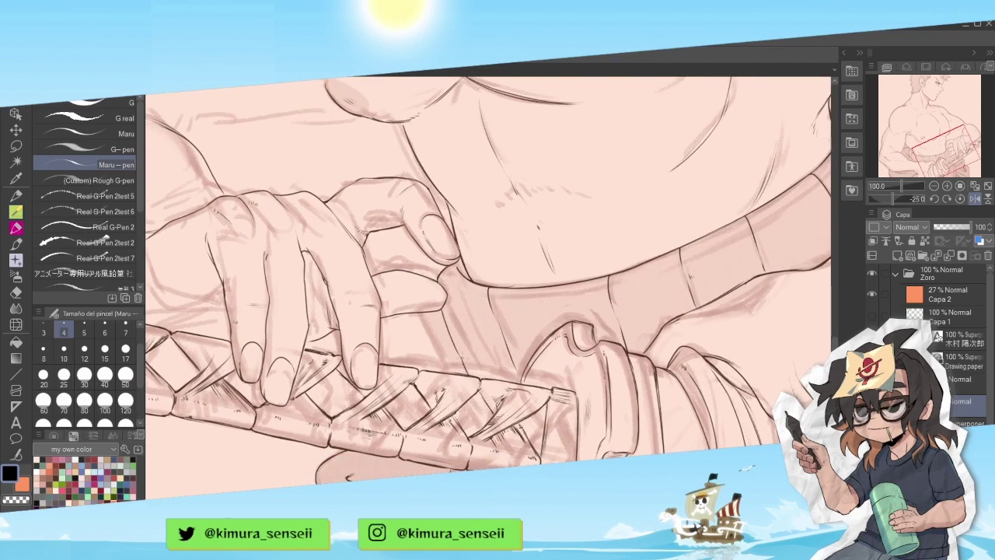
{"action": "key", "text": "minus"}
{"action": "key", "text": "minus"}
{"action": "key", "text": "minus"}
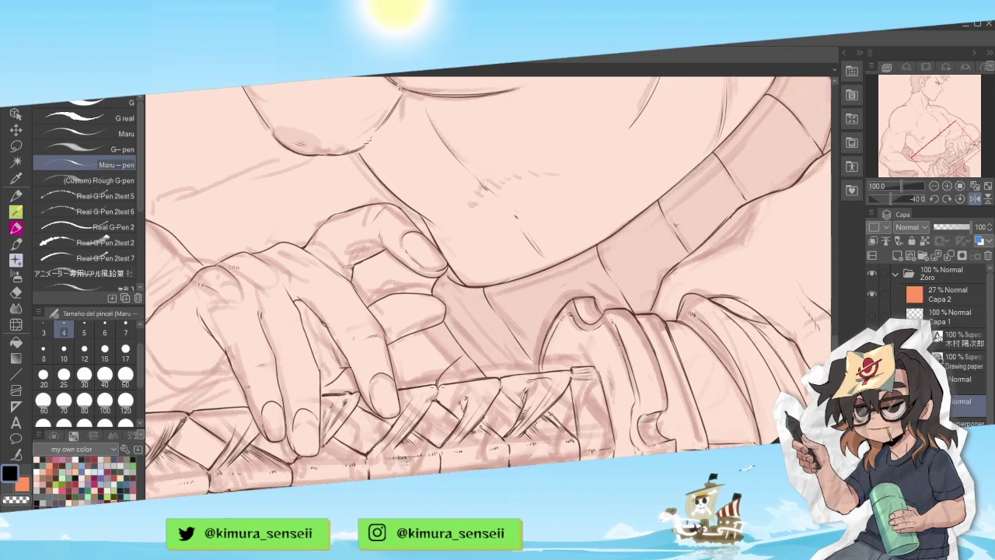
{"action": "left_click", "coordinate": [961, 199]}
{"action": "left_click", "coordinate": [975, 199]}
{"action": "left_click", "coordinate": [975, 186]}
{"action": "left_click_drag", "start_coordinate": [950, 183], "coordinate": [946, 179]}
{"action": "left_click", "coordinate": [947, 186]}
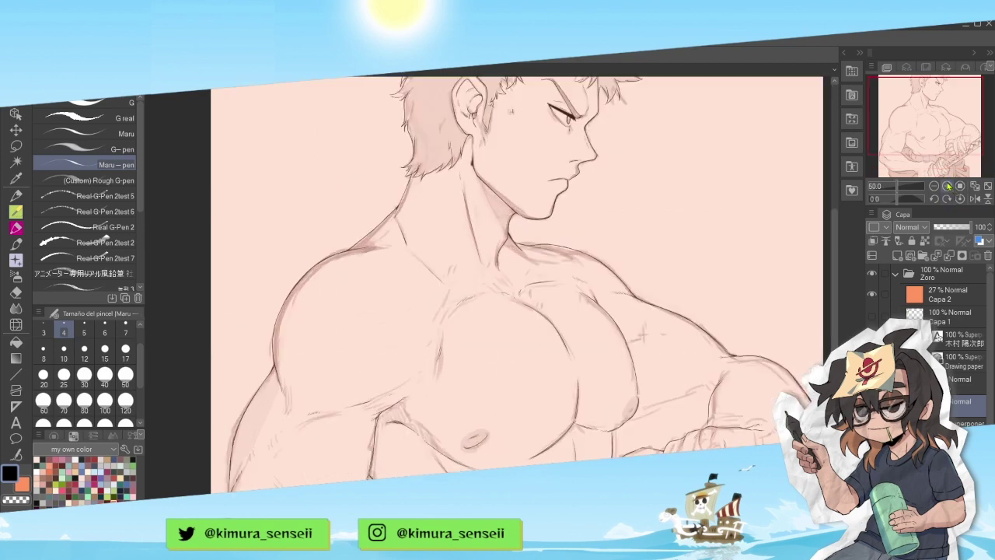
{"action": "left_click_drag", "start_coordinate": [946, 130], "coordinate": [944, 118]}
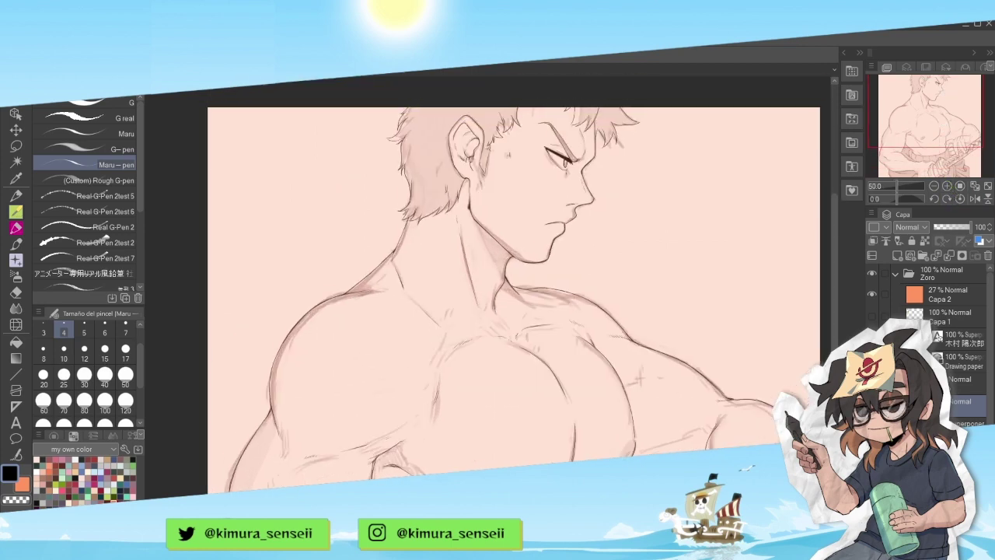
{"action": "left_click", "coordinate": [872, 424]}
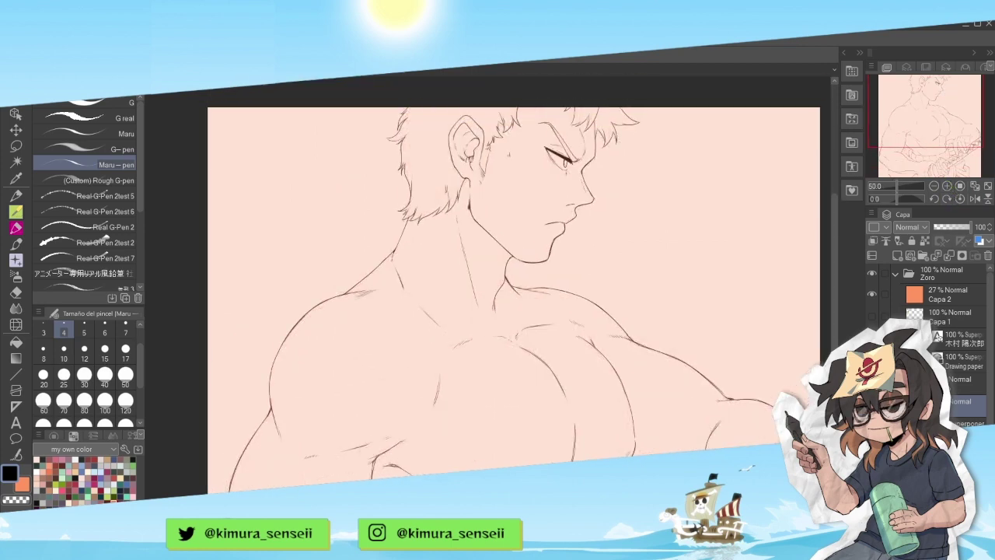
{"action": "left_click", "coordinate": [872, 424]}
- Add short ink touch-ups around the hand resting on the sword and beneath the chest
{"action": "left_click_drag", "start_coordinate": [930, 130], "coordinate": [934, 137]}
{"action": "key", "text": "minus"}
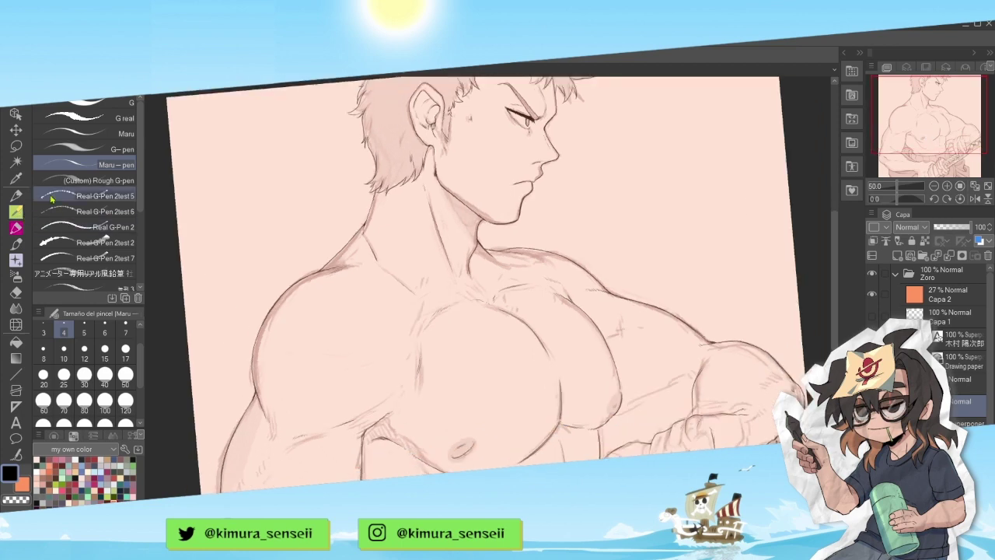
{"action": "key", "text": "minus"}
{"action": "key", "text": "minus"}
{"action": "key", "text": "minus"}
{"action": "key", "text": "minus"}
{"action": "key", "text": "minus"}
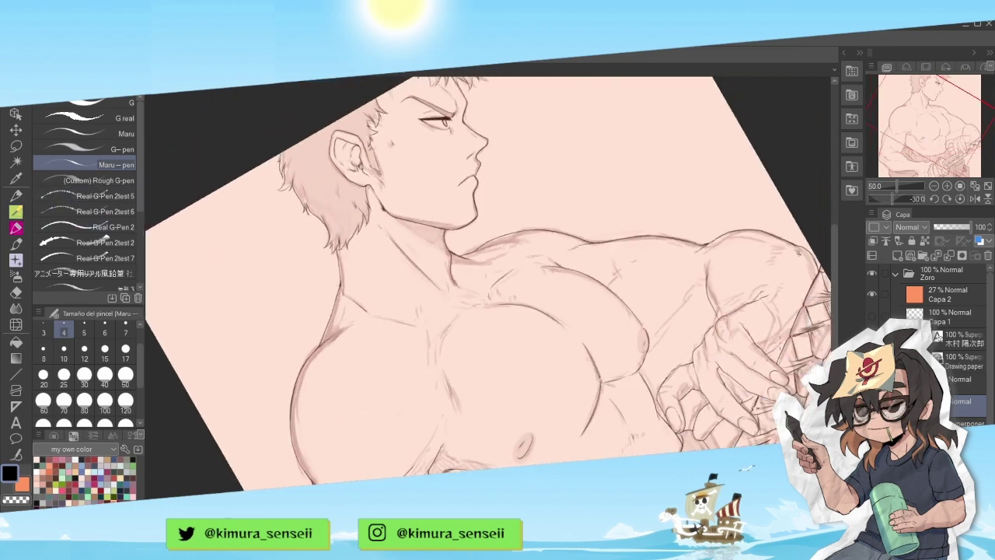
{"action": "left_click_drag", "start_coordinate": [767, 357], "coordinate": [790, 339]}
{"action": "key", "text": "asciicircum"}
{"action": "key", "text": "asciicircum"}
{"action": "key", "text": "asciicircum"}
{"action": "key", "text": "asciicircum"}
{"action": "key", "text": "asciicircum"}
{"action": "key", "text": "asciicircum"}
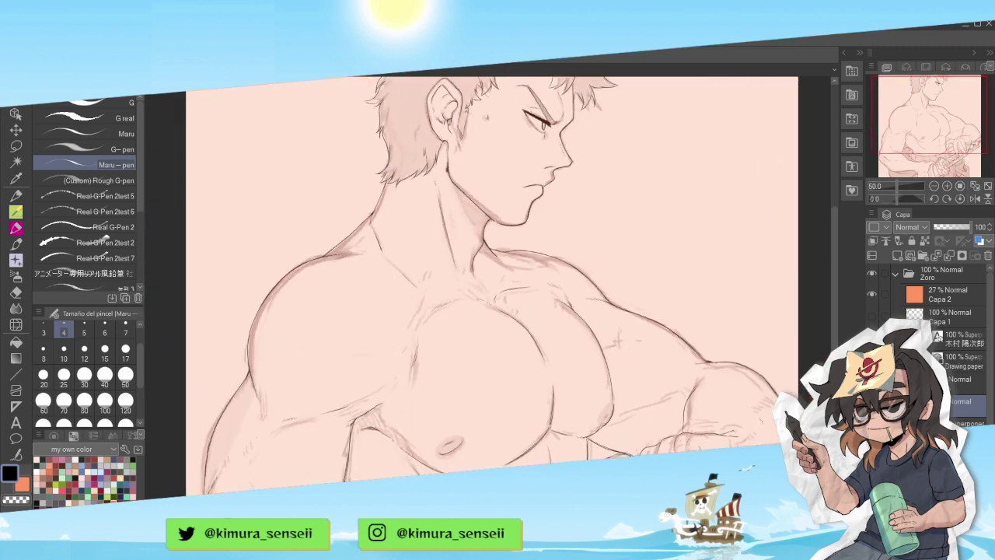
{"action": "left_click_drag", "start_coordinate": [608, 439], "coordinate": [617, 427]}
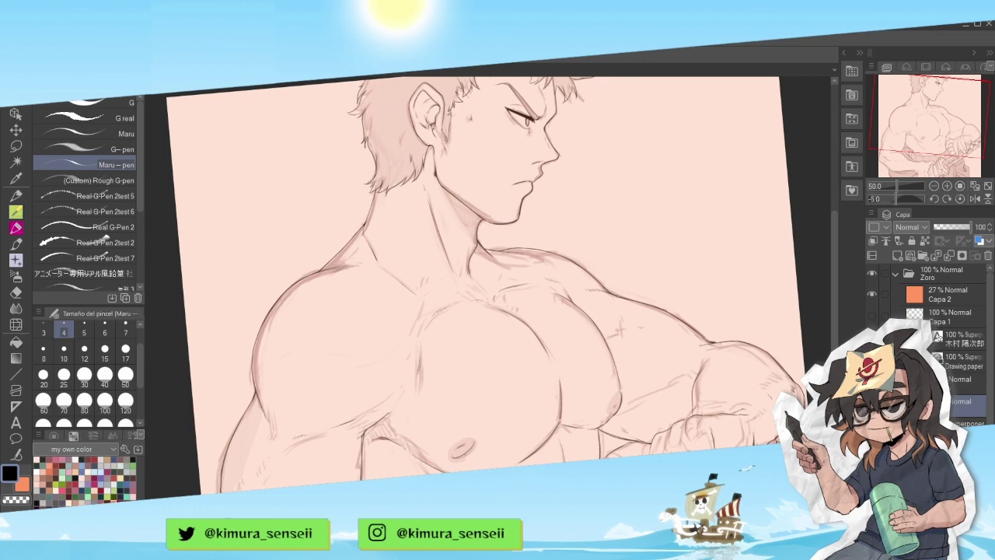
{"action": "key", "text": "asciicircum"}
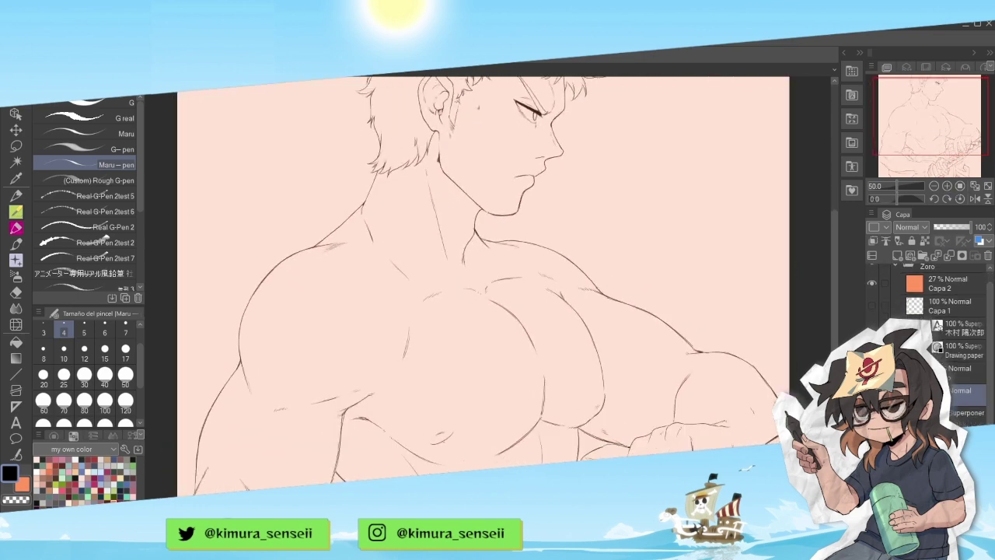
- Select the background and the gaps between arms and torso by referring to the line art, and invert the selection
{"action": "left_click", "coordinate": [15, 161]}
{"action": "left_click", "coordinate": [975, 186]}
{"action": "left_click", "coordinate": [315, 205]}
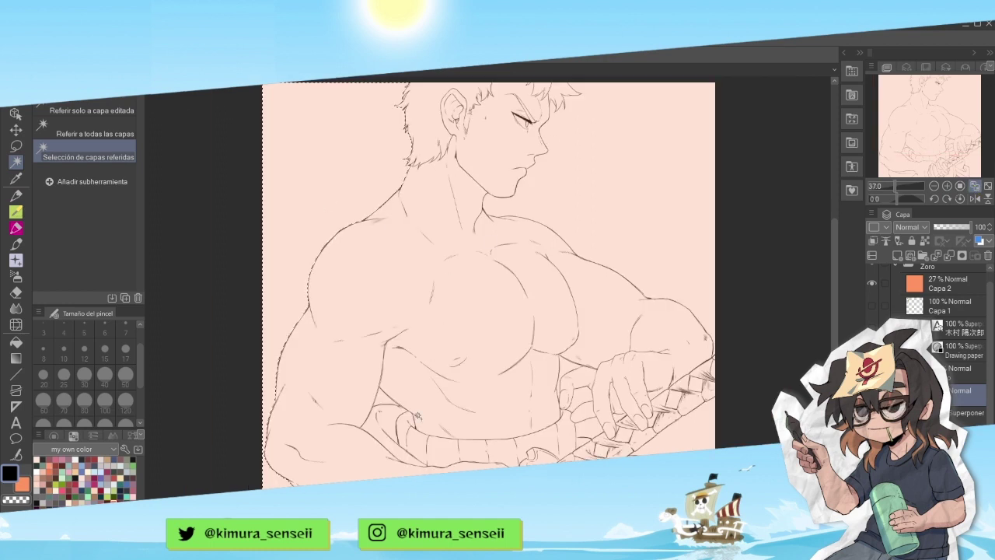
{"action": "left_click", "coordinate": [387, 401]}
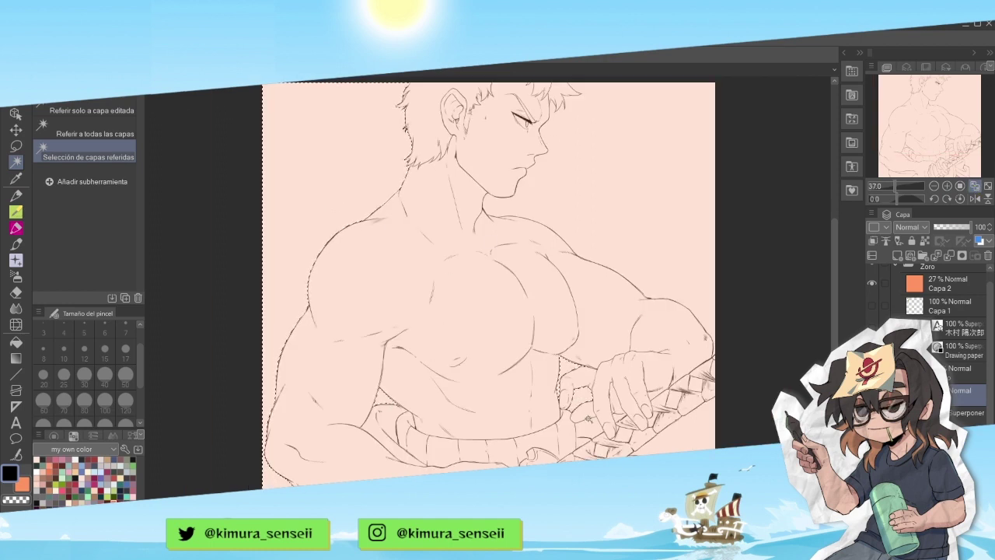
{"action": "left_click", "coordinate": [697, 259]}
{"action": "key", "text": "ctrl+shift+i"}
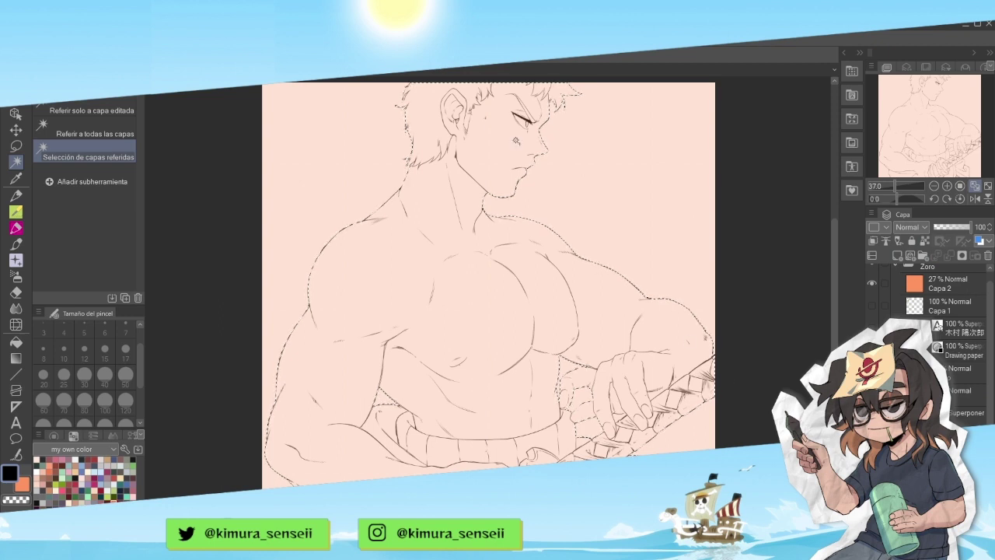
- Sample the skin tone from the swatches on Capa 1, hide that layer again, and fill the selected figure with it
{"action": "left_click", "coordinate": [872, 305]}
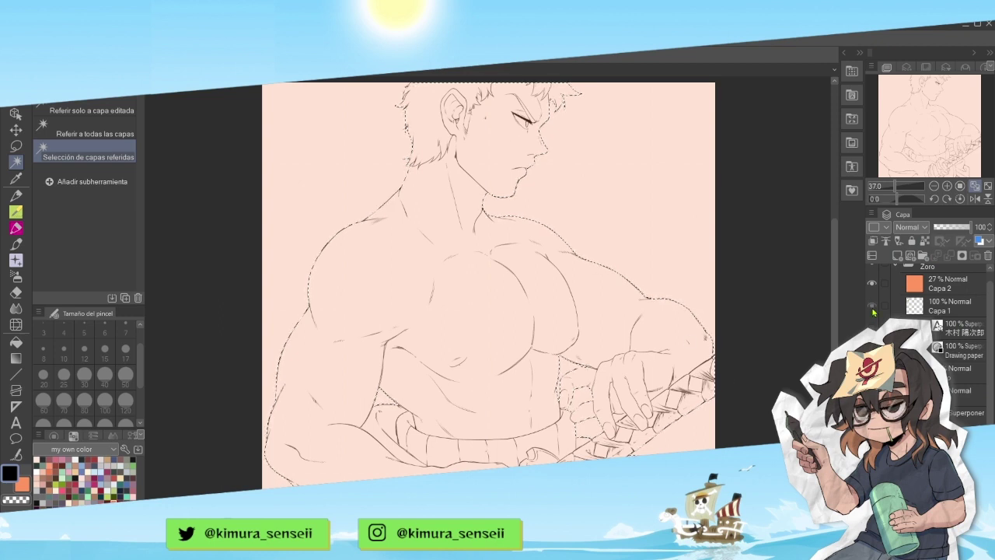
{"action": "left_click", "coordinate": [19, 180]}
{"action": "left_click", "coordinate": [299, 198]}
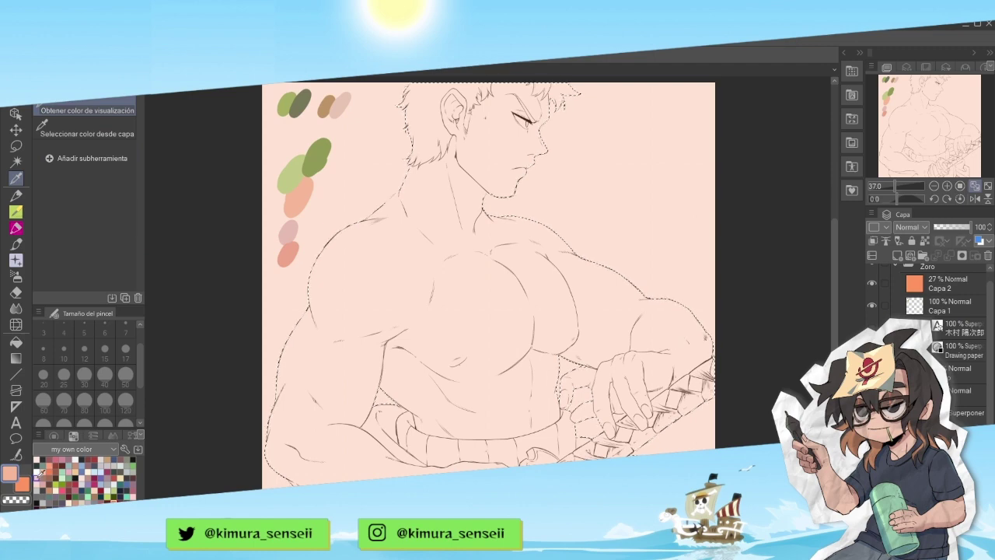
{"action": "left_click", "coordinate": [871, 305]}
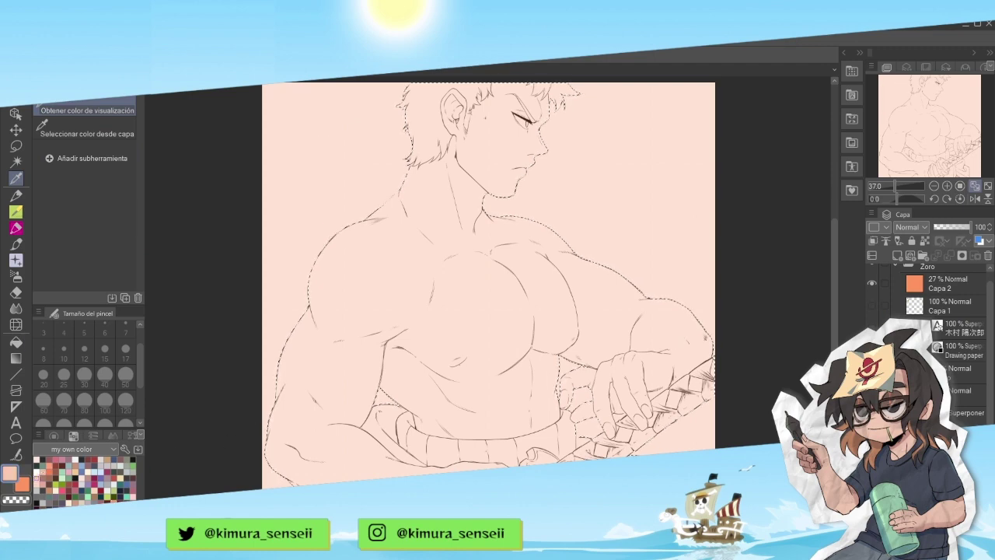
{"action": "key", "text": "g"}
{"action": "left_click", "coordinate": [527, 364]}
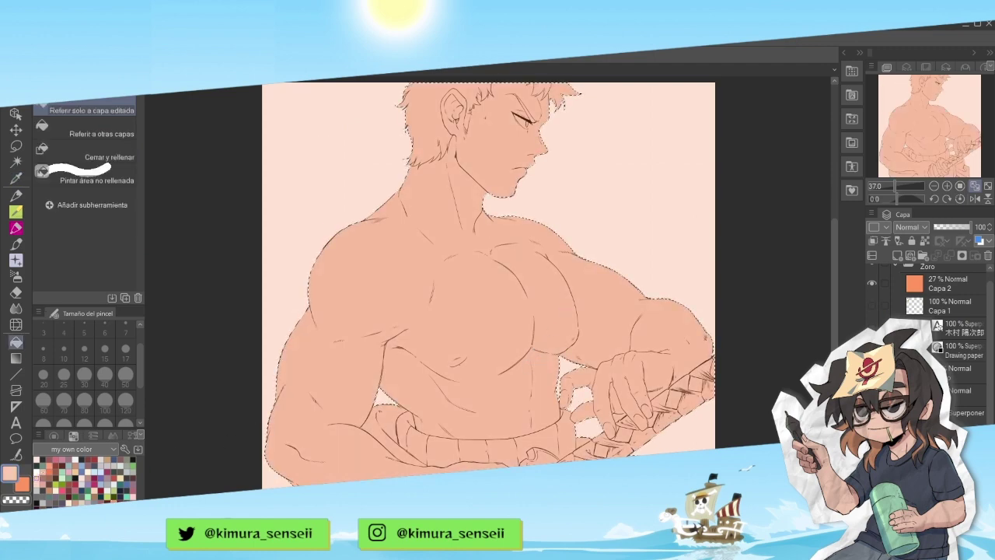
- Show the Capa 1 swatches, sample the light green of the top pair, and fill the first segments of the waistband
{"action": "scroll", "coordinate": [967, 344], "scroll_direction": "down", "scroll_amount": 2}
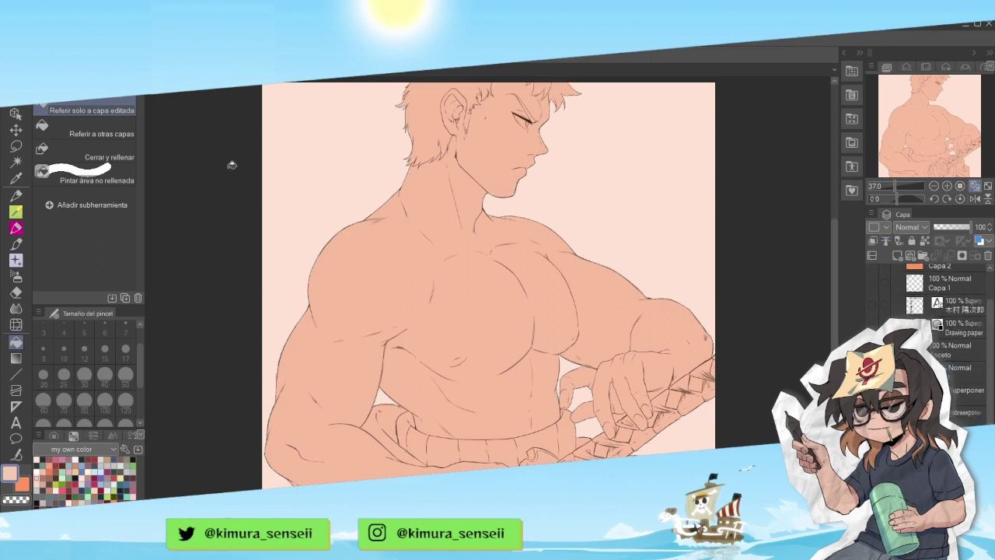
{"action": "left_click", "coordinate": [873, 284]}
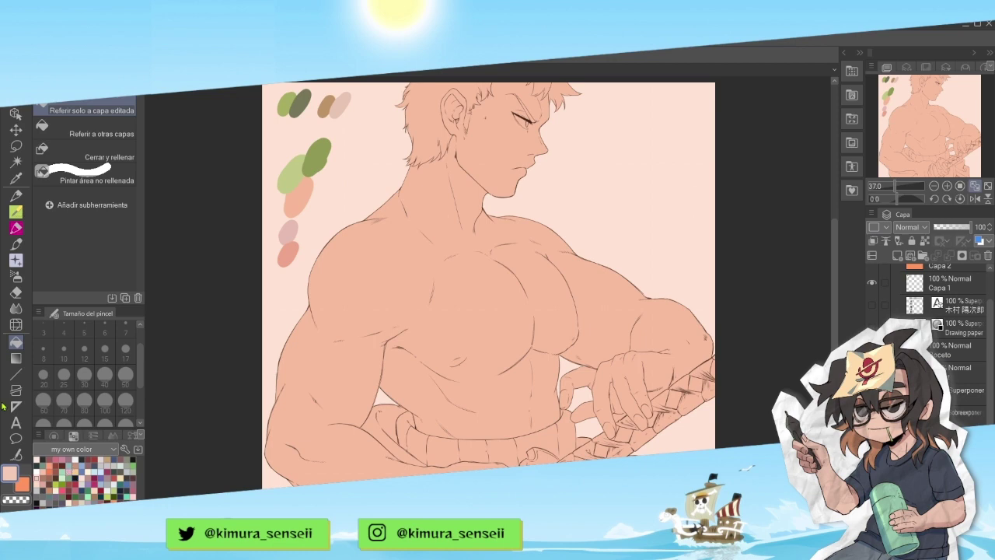
{"action": "key", "text": "i"}
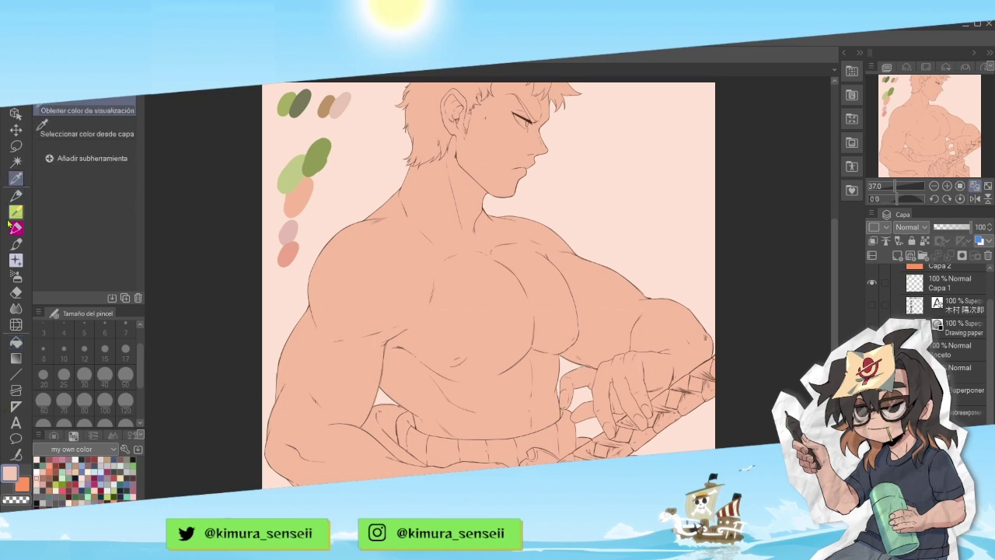
{"action": "left_click", "coordinate": [292, 98]}
{"action": "left_click", "coordinate": [15, 340]}
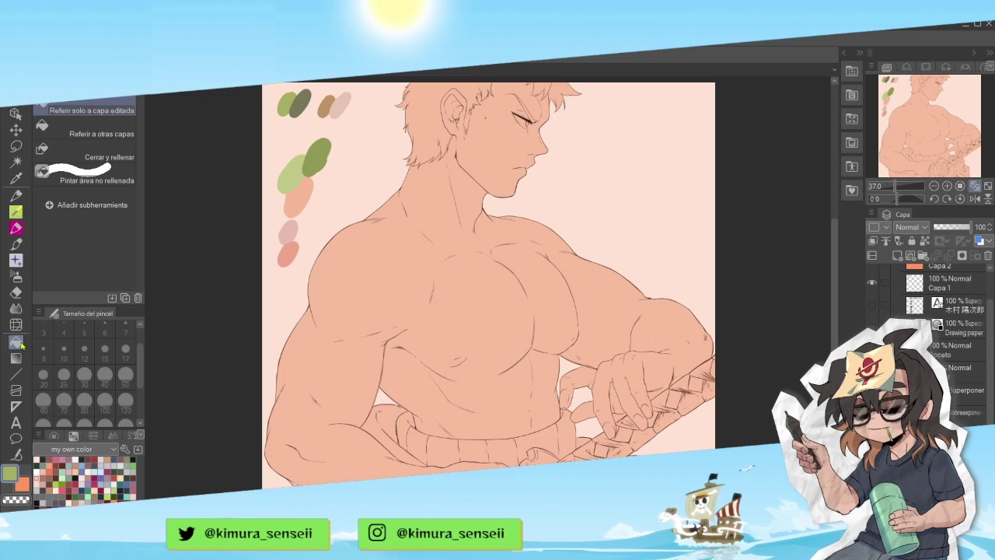
{"action": "scroll", "coordinate": [441, 415], "scroll_direction": "down", "scroll_amount": 2}
{"action": "left_click_drag", "start_coordinate": [411, 390], "coordinate": [486, 416]}
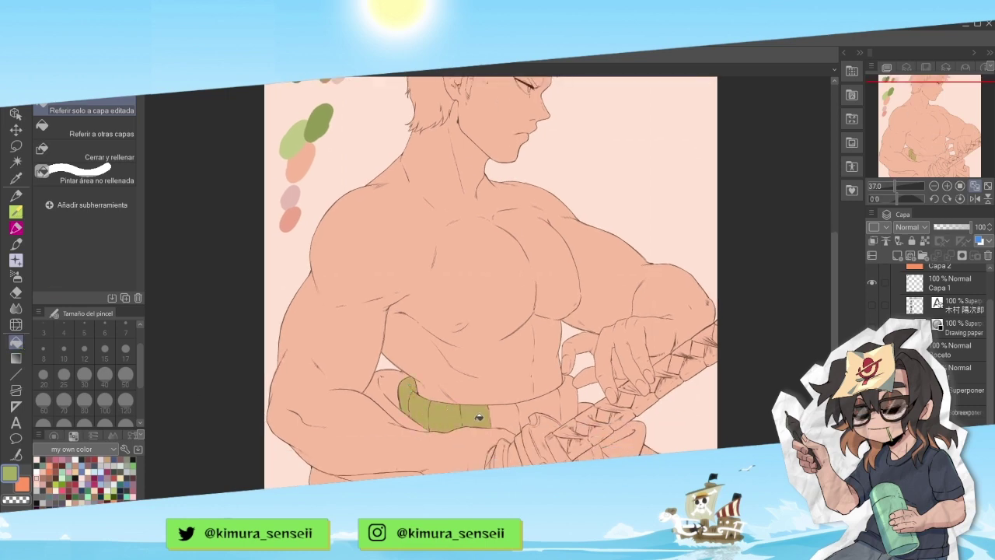
- Hide the orange Capa 2 overlay, resample the light green swatch without its tint, and refill the waistband segments
{"action": "scroll", "coordinate": [986, 317], "scroll_direction": "up", "scroll_amount": 2}
{"action": "left_click", "coordinate": [873, 297]}
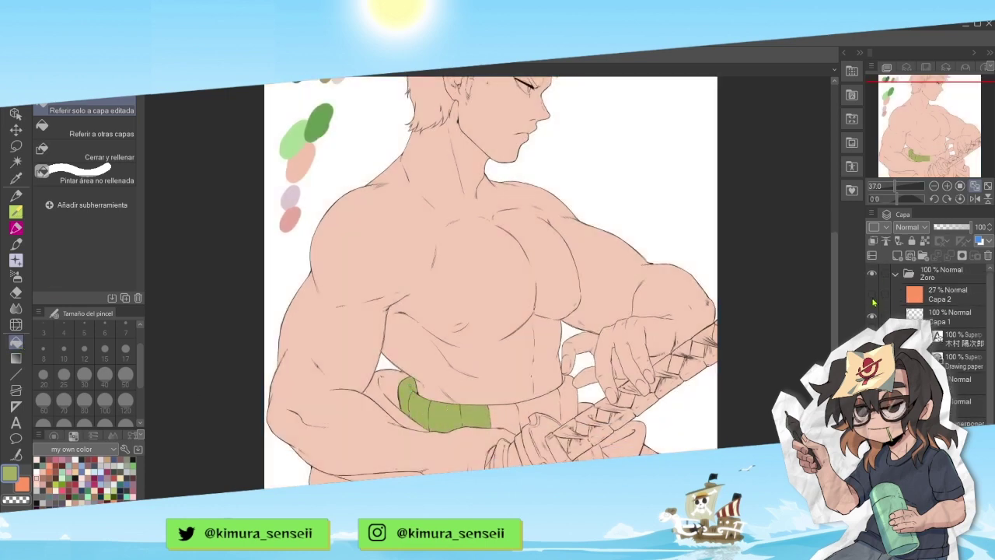
{"action": "scroll", "coordinate": [748, 148], "scroll_direction": "up", "scroll_amount": 2}
{"action": "key", "text": "i"}
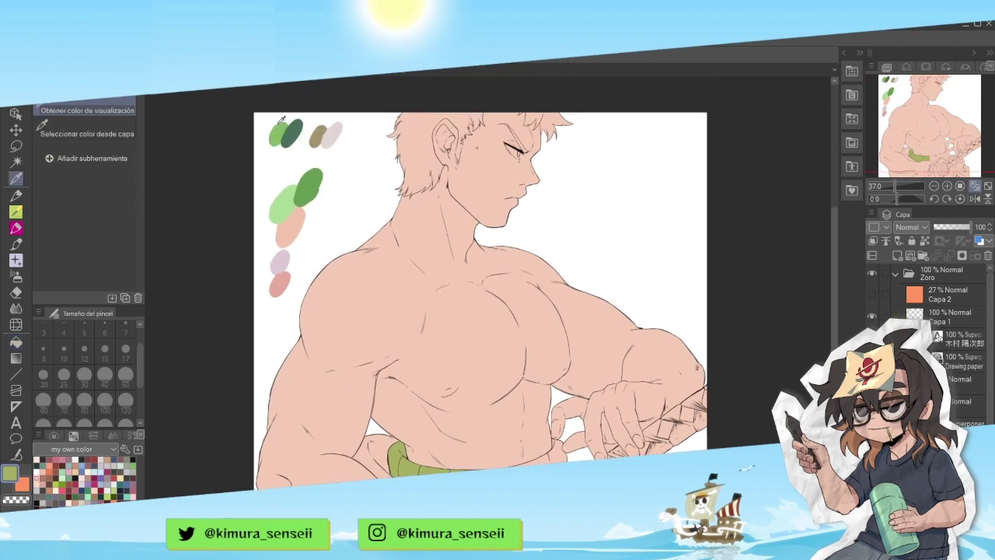
{"action": "left_click_drag", "start_coordinate": [990, 313], "coordinate": [990, 353]}
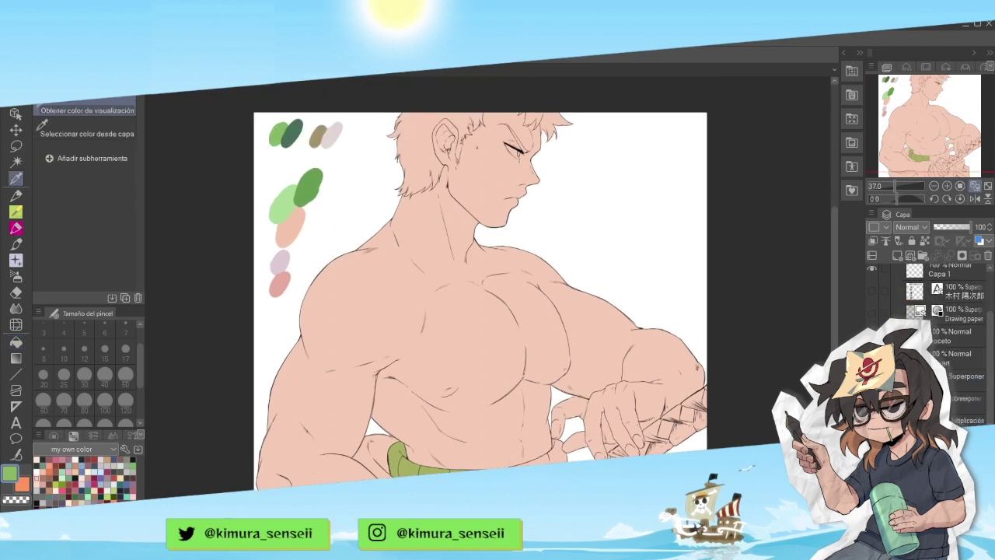
{"action": "left_click", "coordinate": [16, 343]}
{"action": "left_click", "coordinate": [402, 459]}
{"action": "left_click", "coordinate": [529, 460]}
{"action": "left_click", "coordinate": [557, 451]}
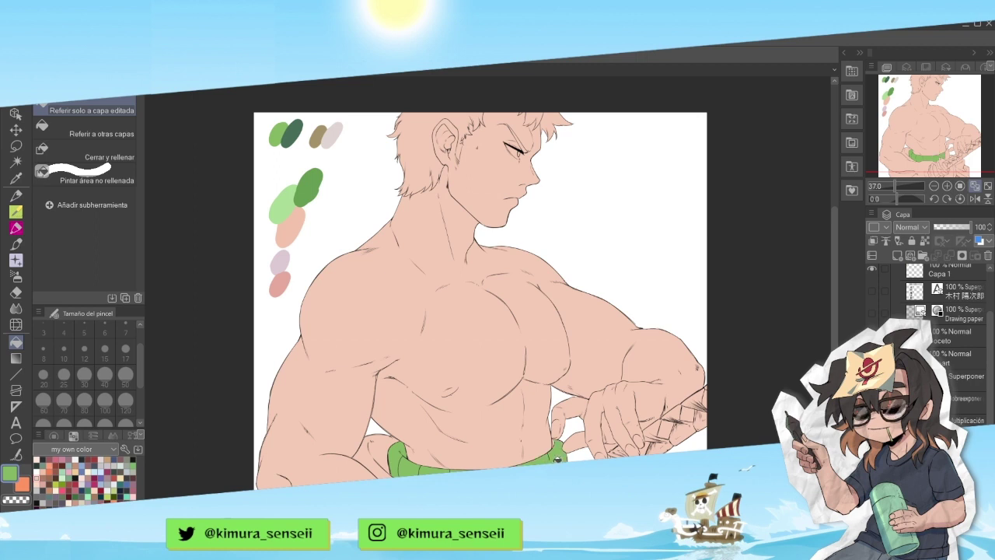
- Sample the dark green of the top swatch pair, fill the cloth behind the waistband, and undo the stray fill over the torso
{"action": "left_click_drag", "start_coordinate": [923, 122], "coordinate": [923, 135]}
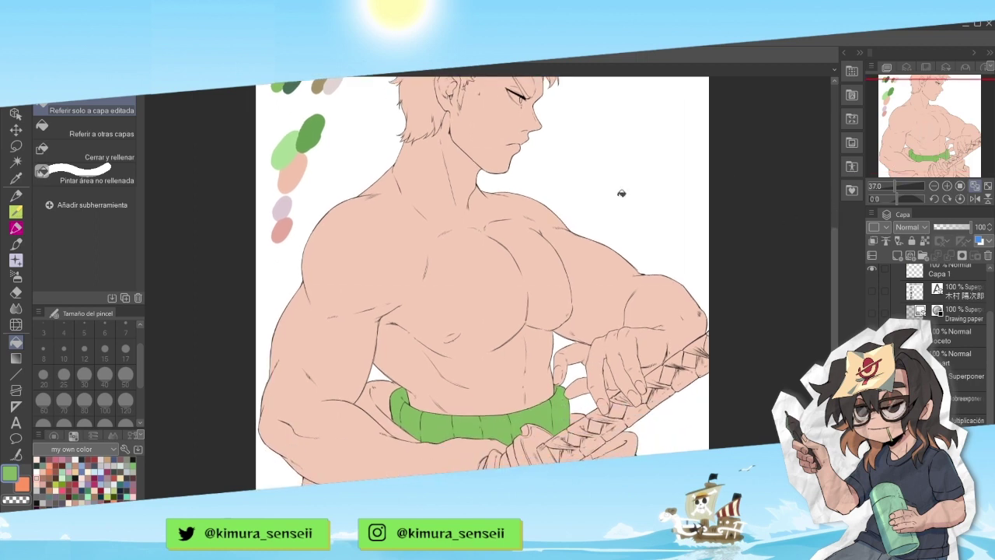
{"action": "left_click", "coordinate": [16, 179]}
{"action": "left_click", "coordinate": [292, 86]}
{"action": "left_click", "coordinate": [15, 344]}
{"action": "left_click", "coordinate": [388, 404]}
{"action": "left_click", "coordinate": [378, 433]}
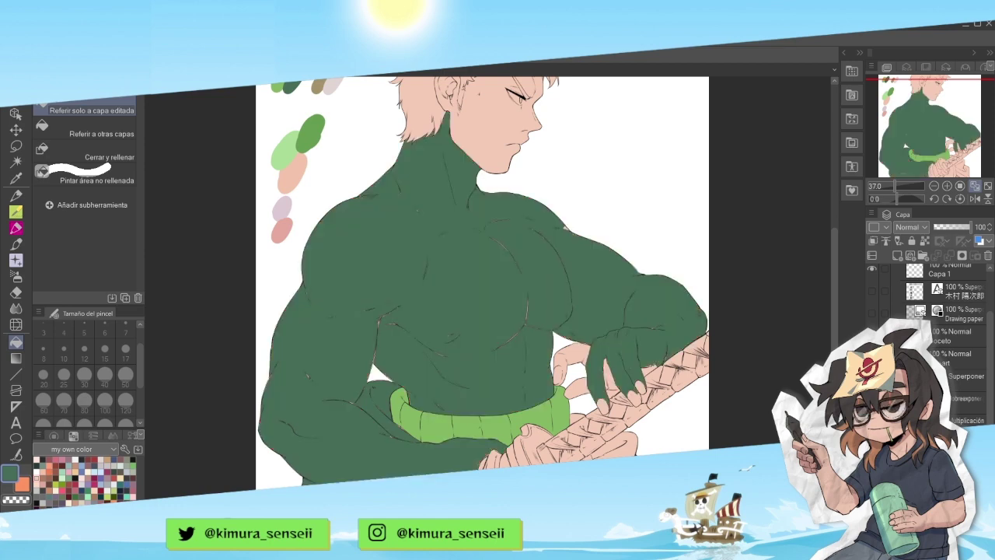
{"action": "key", "text": "ctrl+z"}
{"action": "left_click_drag", "start_coordinate": [929, 147], "coordinate": [955, 155]}
{"action": "double_click", "coordinate": [947, 187]}
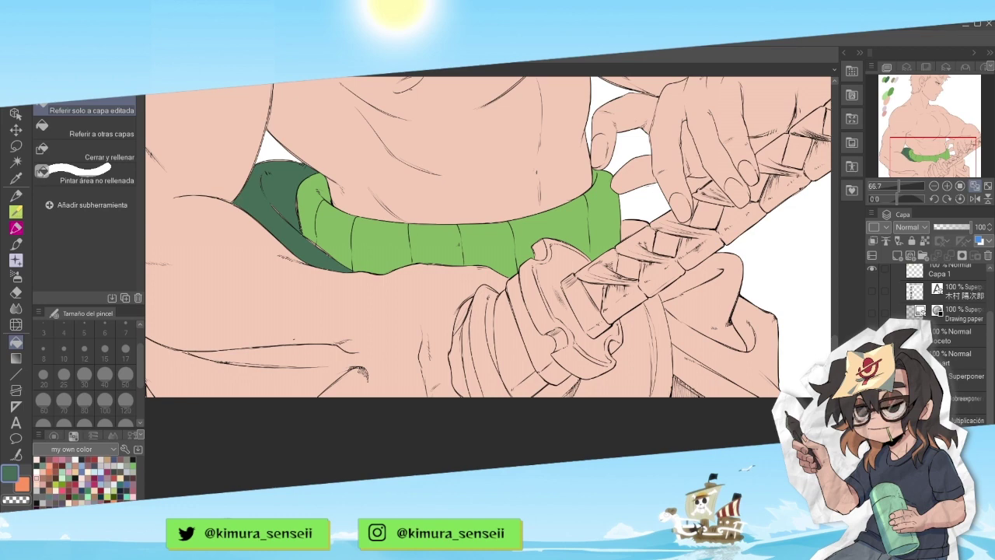
- On the line art layer, ink short black lines at the wrist and the cloth edge under the forearm, then hide the reference sketch
{"action": "left_click", "coordinate": [958, 359]}
{"action": "left_click", "coordinate": [16, 212]}
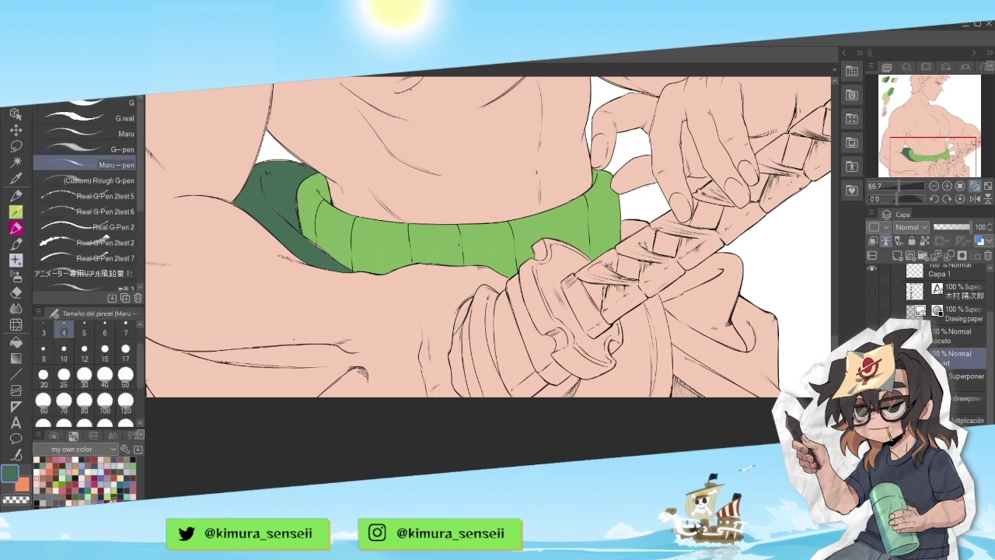
{"action": "left_click", "coordinate": [123, 488]}
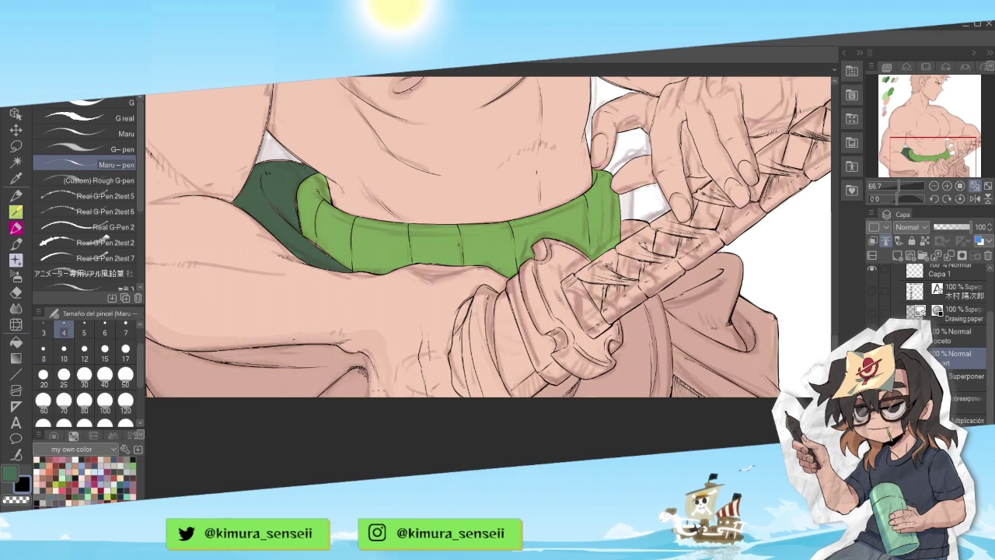
{"action": "left_click_drag", "start_coordinate": [395, 366], "coordinate": [403, 381]}
{"action": "left_click_drag", "start_coordinate": [363, 370], "coordinate": [373, 385]}
{"action": "left_click", "coordinate": [934, 186]}
{"action": "left_click", "coordinate": [934, 187]}
{"action": "left_click_drag", "start_coordinate": [941, 145], "coordinate": [946, 102]}
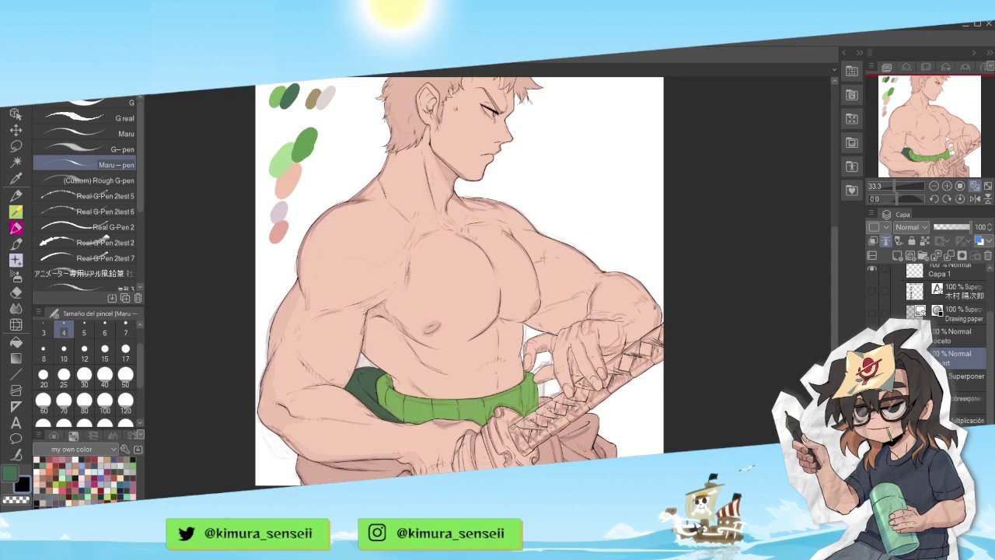
{"action": "left_click", "coordinate": [872, 335]}
- Resample the dark green swatch and fill the trouser areas under the forearm and beside the sword handle
{"action": "left_click_drag", "start_coordinate": [698, 194], "coordinate": [720, 269]}
{"action": "left_click", "coordinate": [15, 179]}
{"action": "left_click", "coordinate": [317, 167]}
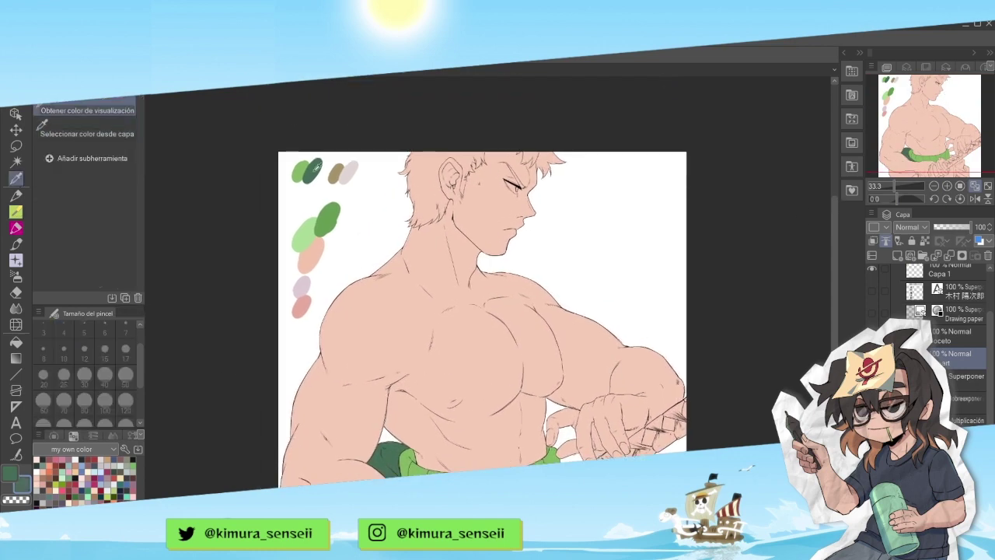
{"action": "left_click_drag", "start_coordinate": [317, 168], "coordinate": [310, 120]}
{"action": "key", "text": "g"}
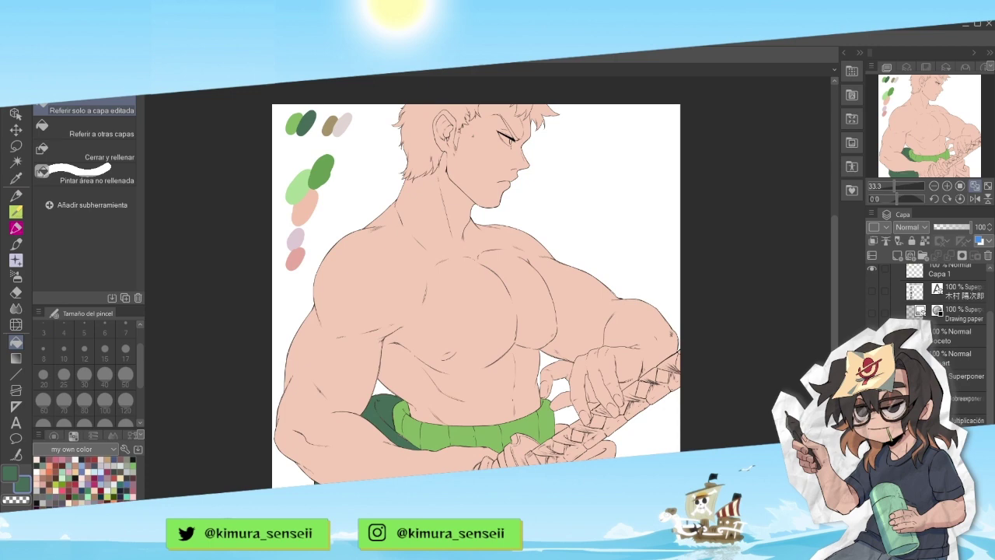
{"action": "left_click", "coordinate": [602, 451]}
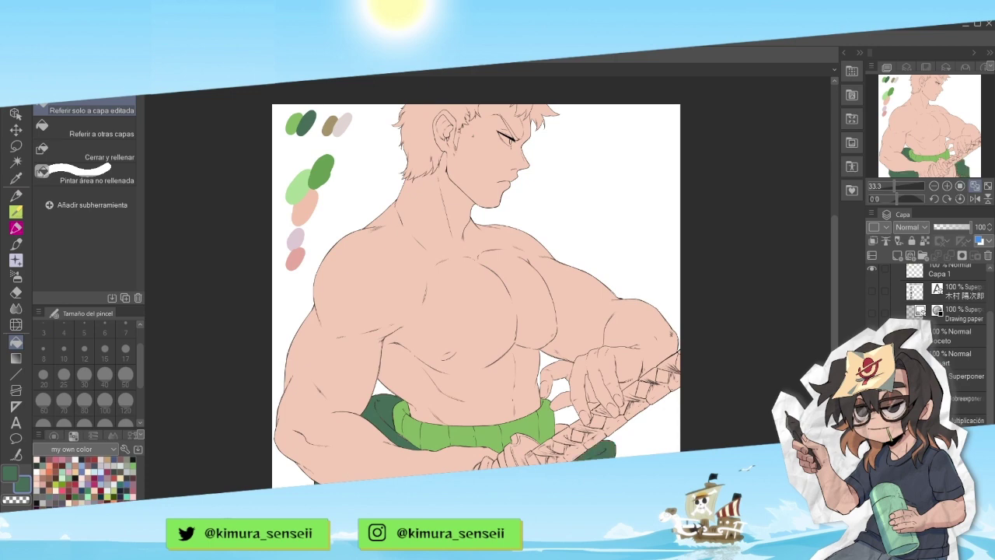
{"action": "left_click", "coordinate": [562, 428]}
{"action": "scroll", "coordinate": [614, 455], "scroll_direction": "up", "scroll_amount": 7}
{"action": "left_click_drag", "start_coordinate": [614, 455], "coordinate": [626, 397]}
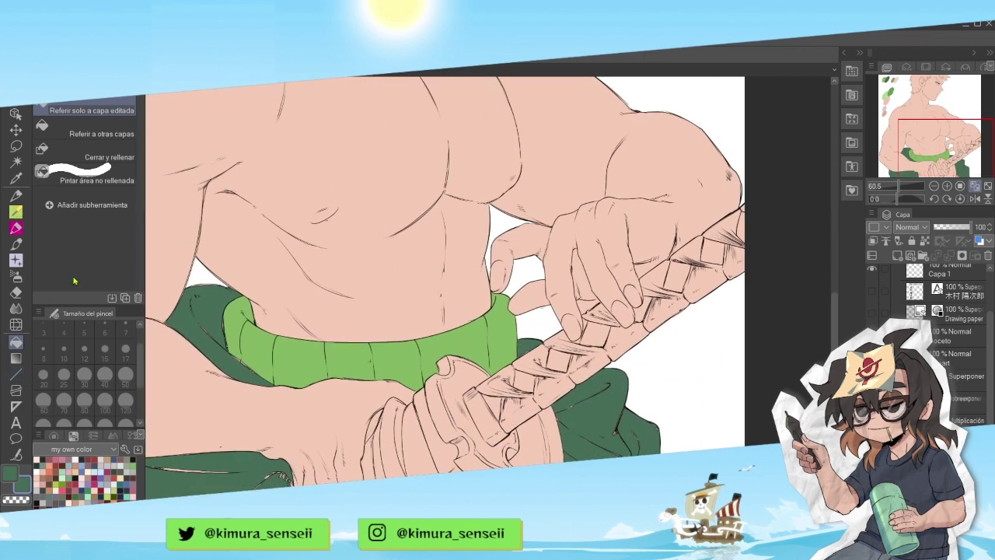
{"action": "left_click", "coordinate": [16, 196]}
{"action": "left_click", "coordinate": [38, 465]}
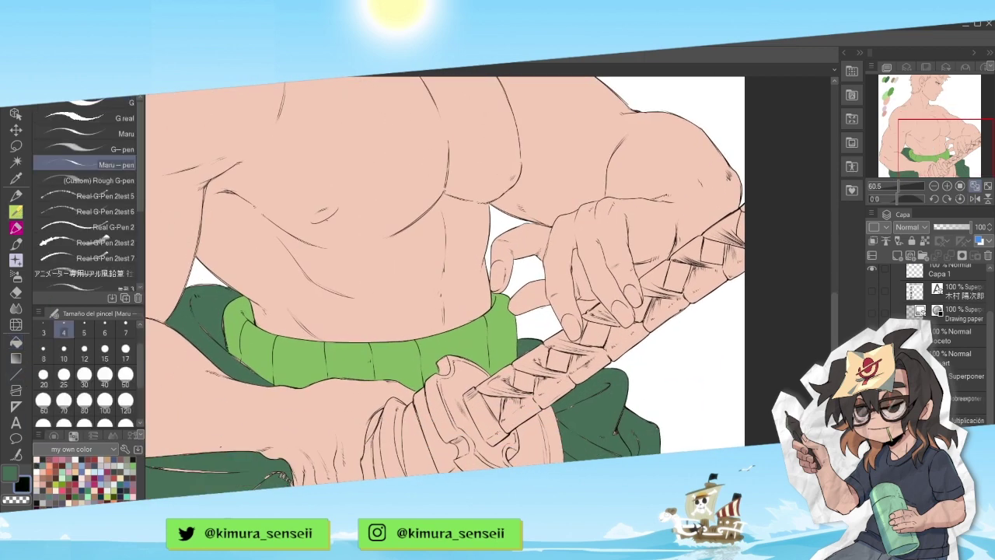
{"action": "left_click", "coordinate": [958, 358]}
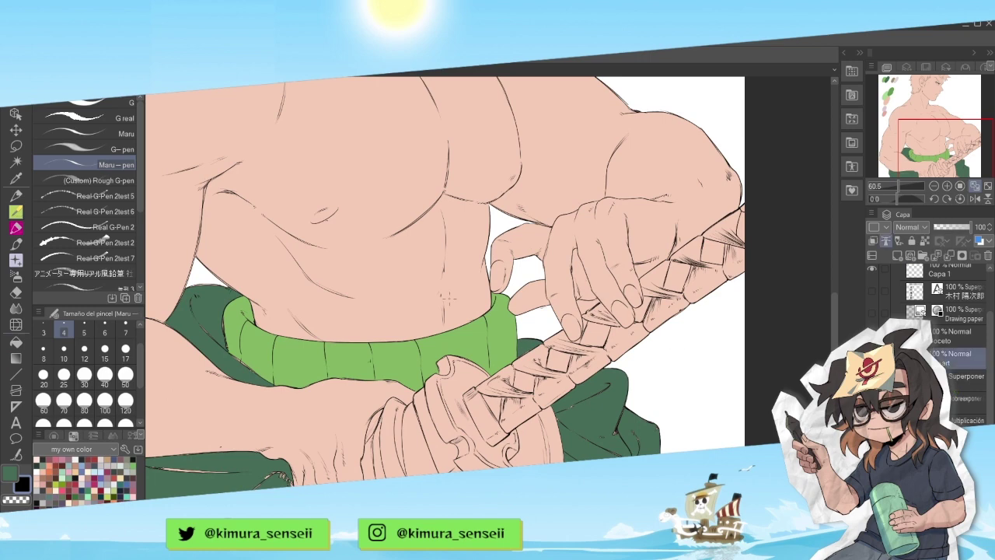
{"action": "key", "text": "g"}
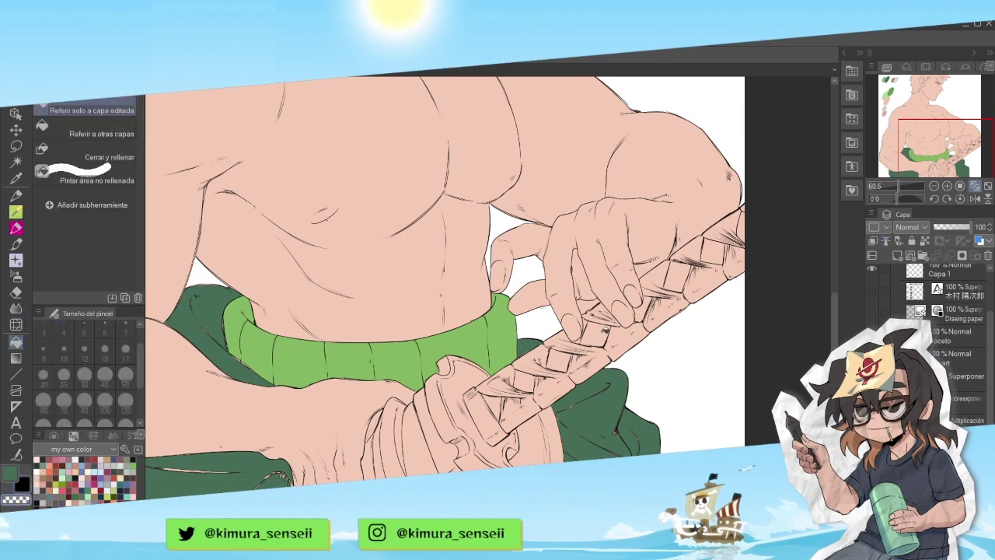
- Sample the dark green of the cloth and paint over the unfilled sliver of trousers beside the sword guard with the G pen at size 17
{"action": "left_click_drag", "start_coordinate": [925, 137], "coordinate": [920, 148]}
{"action": "left_click", "coordinate": [935, 199]}
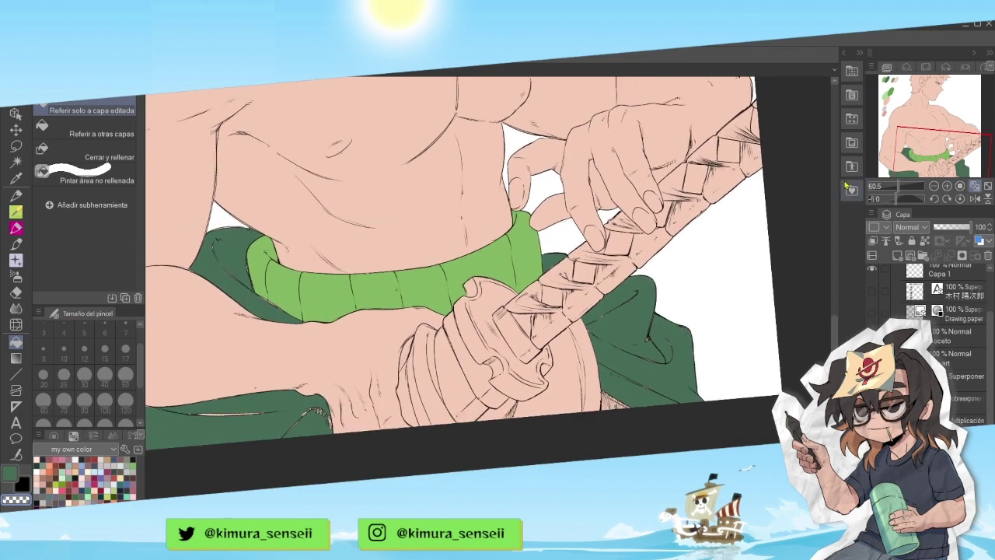
{"action": "left_click", "coordinate": [15, 211]}
{"action": "left_click", "coordinate": [16, 178]}
{"action": "left_click", "coordinate": [225, 241]}
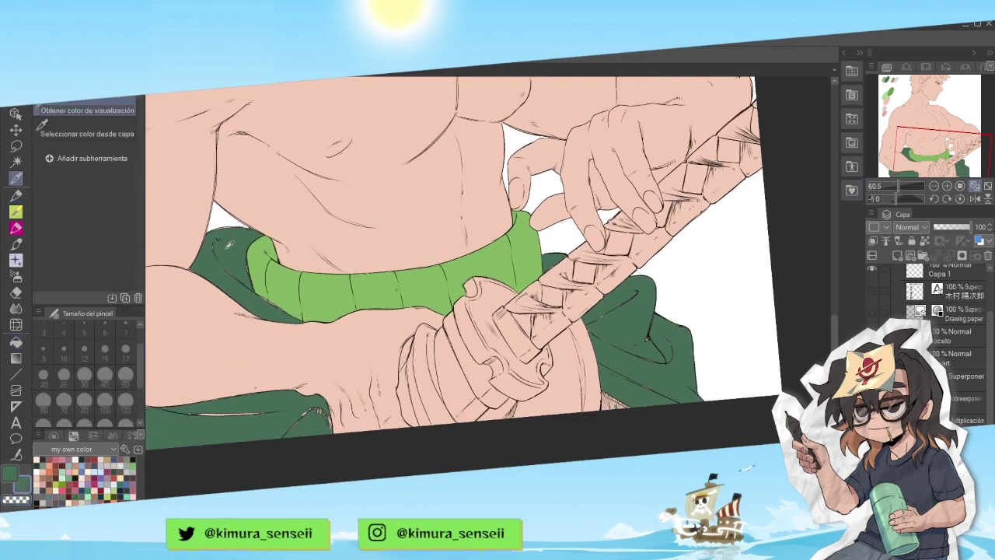
{"action": "left_click", "coordinate": [15, 212]}
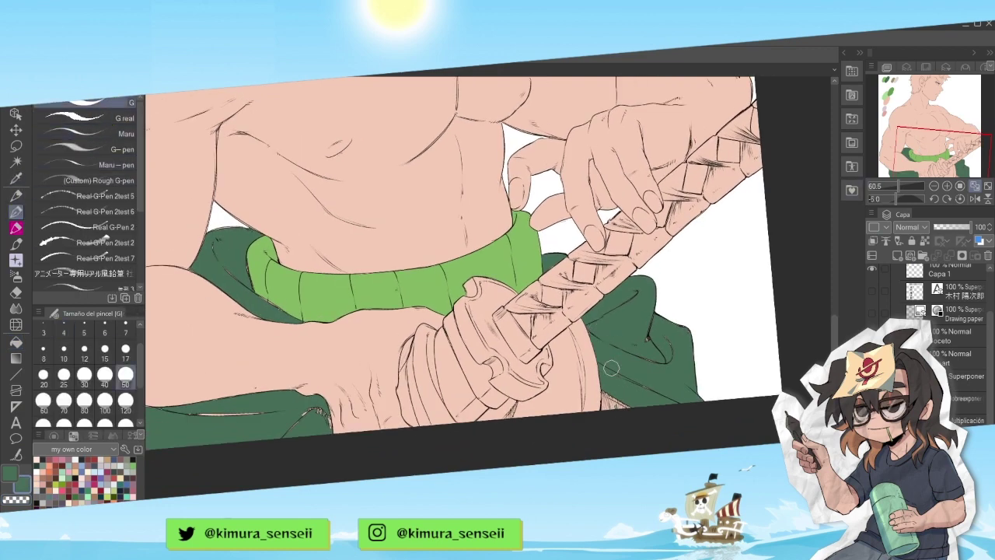
{"action": "left_click", "coordinate": [125, 350]}
{"action": "mouse_move", "coordinate": [603, 387]}
{"action": "left_mouse_down"}
{"action": "mouse_move", "coordinate": [605, 412]}
{"action": "mouse_move", "coordinate": [634, 412]}
{"action": "left_mouse_up"}
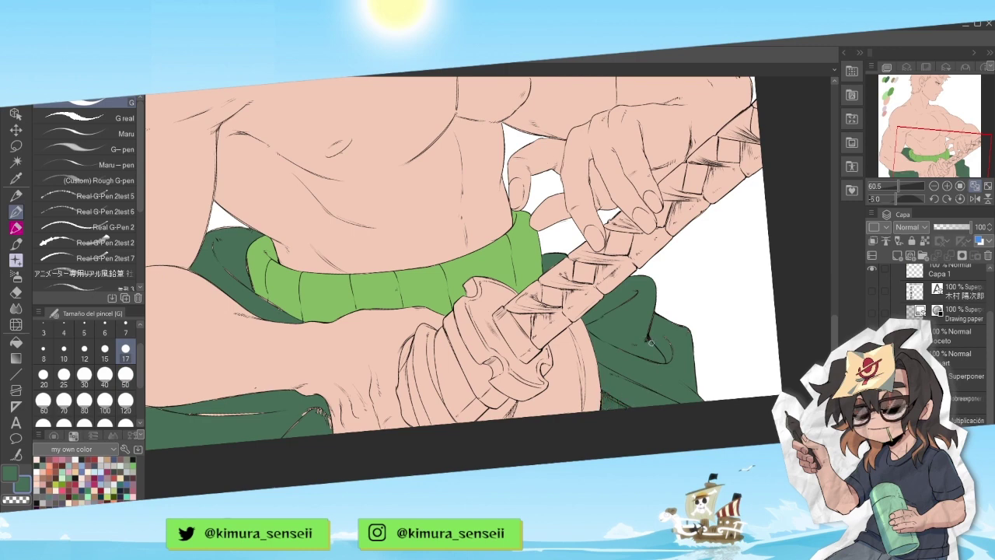
- Lock the colour layer's transparent pixels and fill the wrapping segments of the sword handle with pale grey
{"action": "key", "text": "asciicircum"}
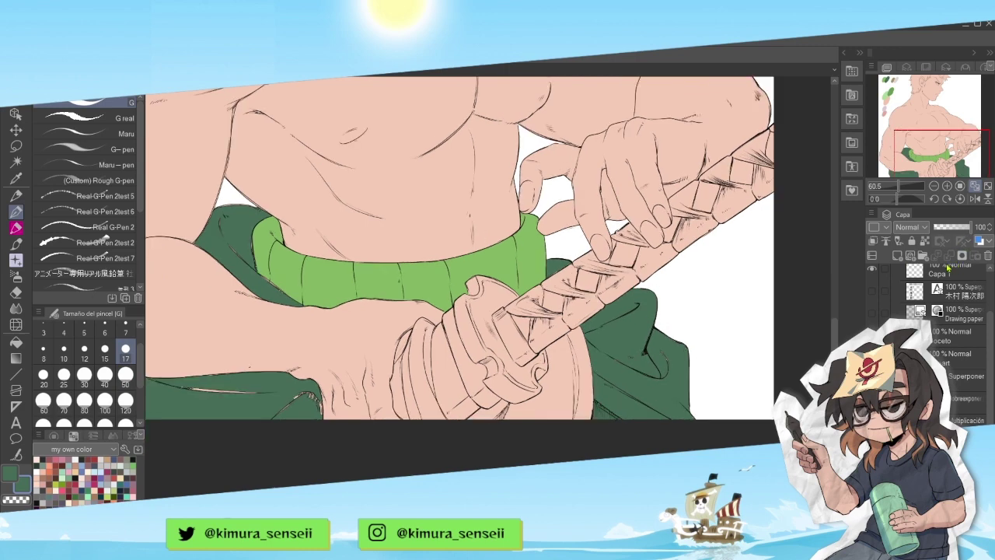
{"action": "left_click", "coordinate": [925, 241]}
{"action": "left_click", "coordinate": [44, 375]}
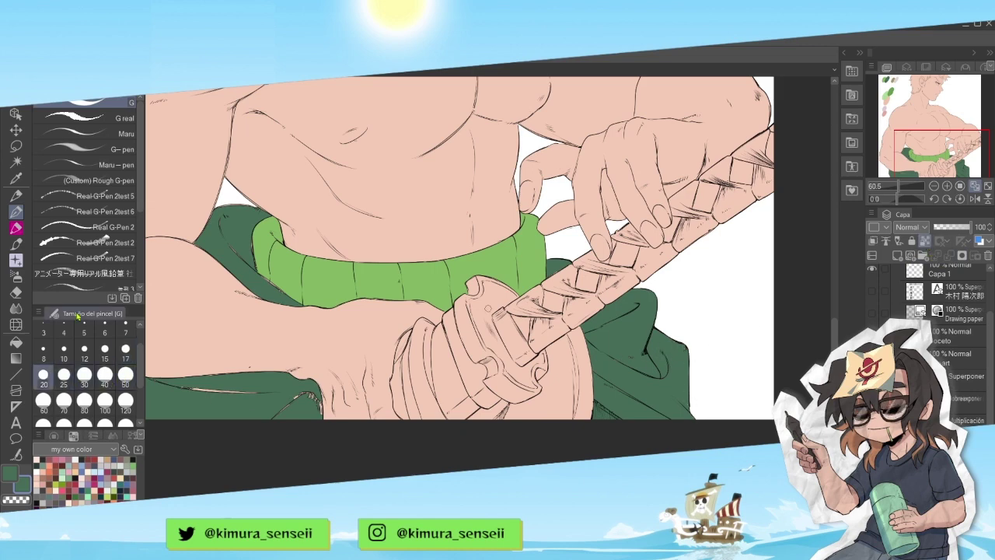
{"action": "left_click_drag", "start_coordinate": [916, 173], "coordinate": [936, 157]}
{"action": "key", "text": "minus"}
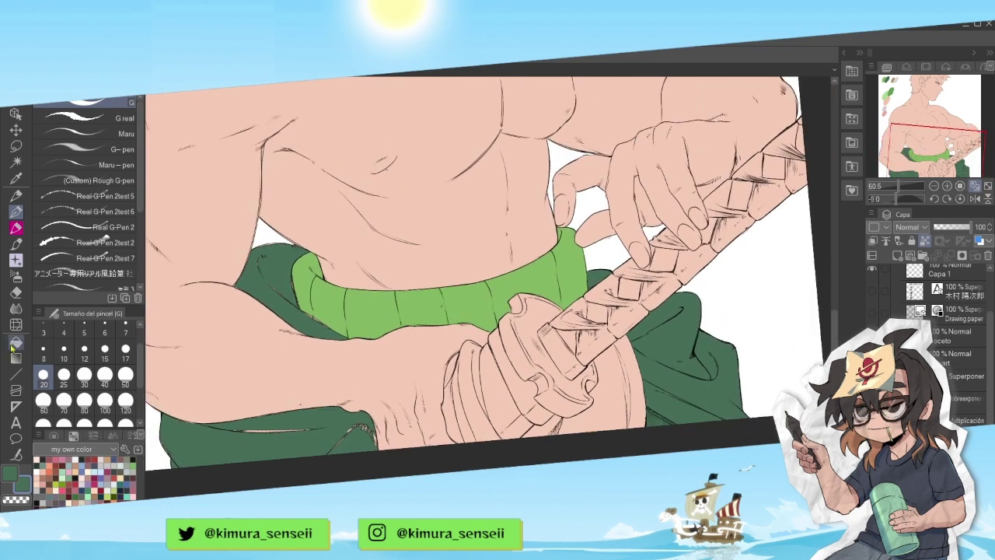
{"action": "left_click", "coordinate": [16, 342]}
{"action": "left_click", "coordinate": [102, 459]}
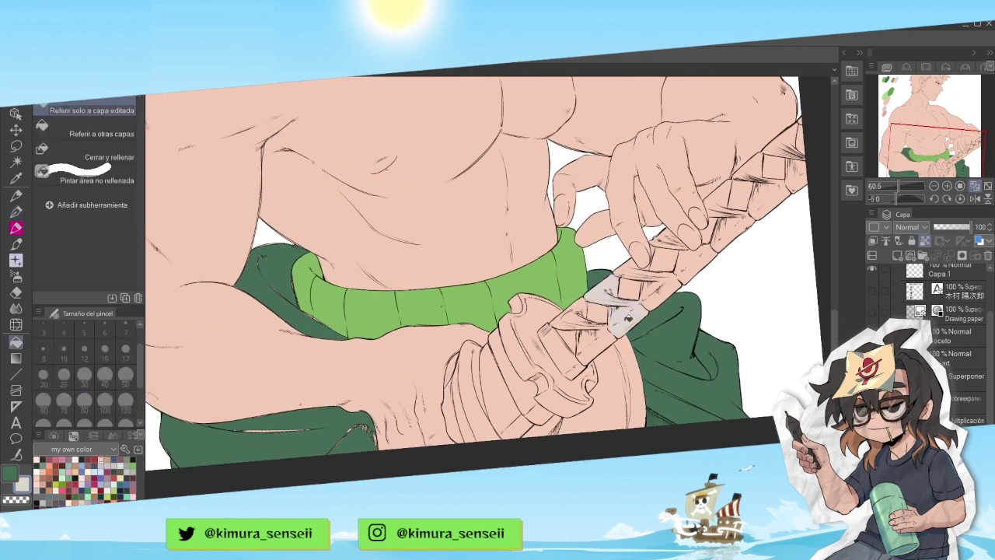
{"action": "left_click", "coordinate": [594, 341]}
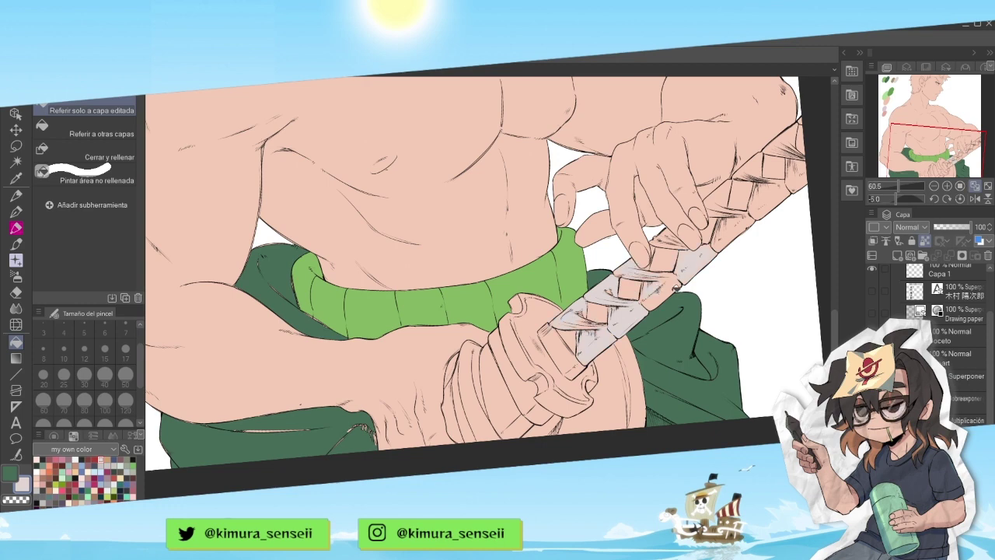
{"action": "scroll", "coordinate": [652, 286], "scroll_direction": "up", "scroll_amount": 1}
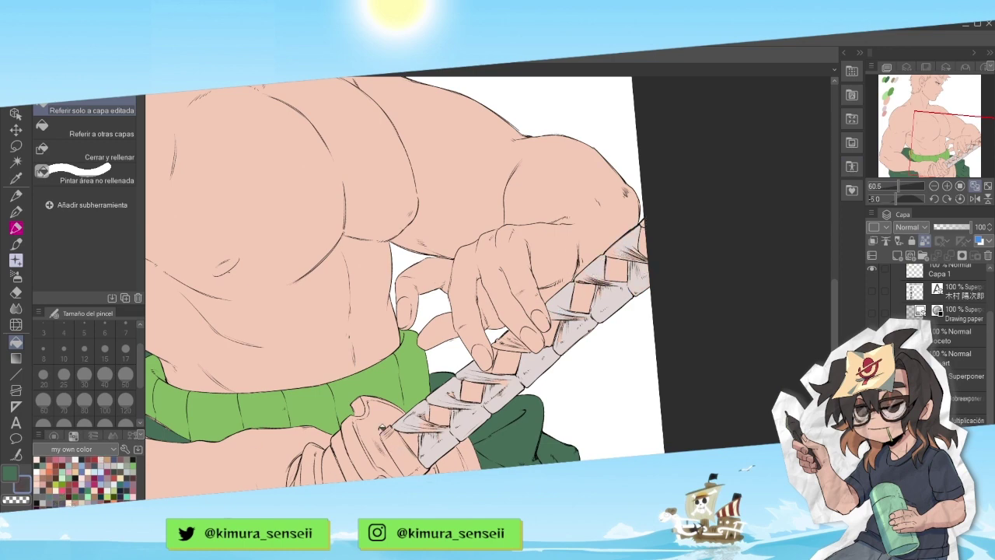
- Fill the diamond-shaped gaps between the sword handle's wrappings with the dark colour
{"action": "left_click", "coordinate": [442, 413]}
{"action": "left_click", "coordinate": [412, 442]}
{"action": "left_click", "coordinate": [472, 392]}
{"action": "left_click", "coordinate": [505, 362]}
{"action": "left_click", "coordinate": [551, 333]}
{"action": "left_click", "coordinate": [582, 298]}
{"action": "left_click", "coordinate": [620, 269]}
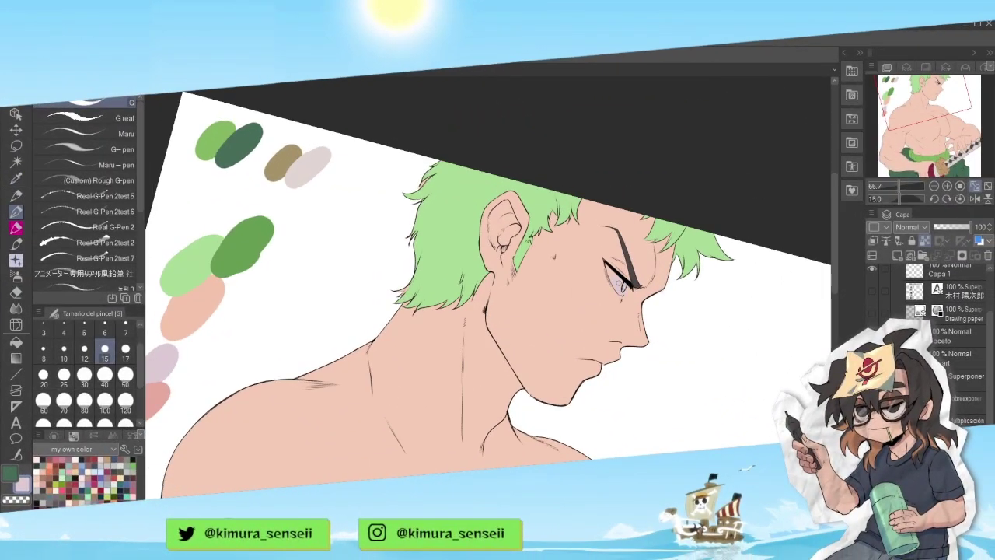
- Fill the iris of the eye with a dark greyish colour
{"action": "key", "text": "minus"}
{"action": "key", "text": "minus"}
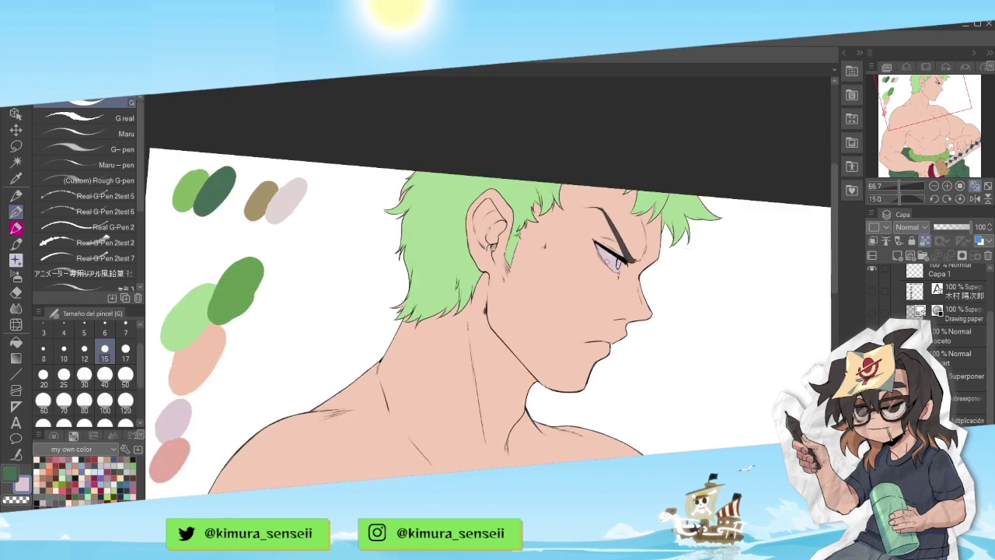
{"action": "key", "text": "minus"}
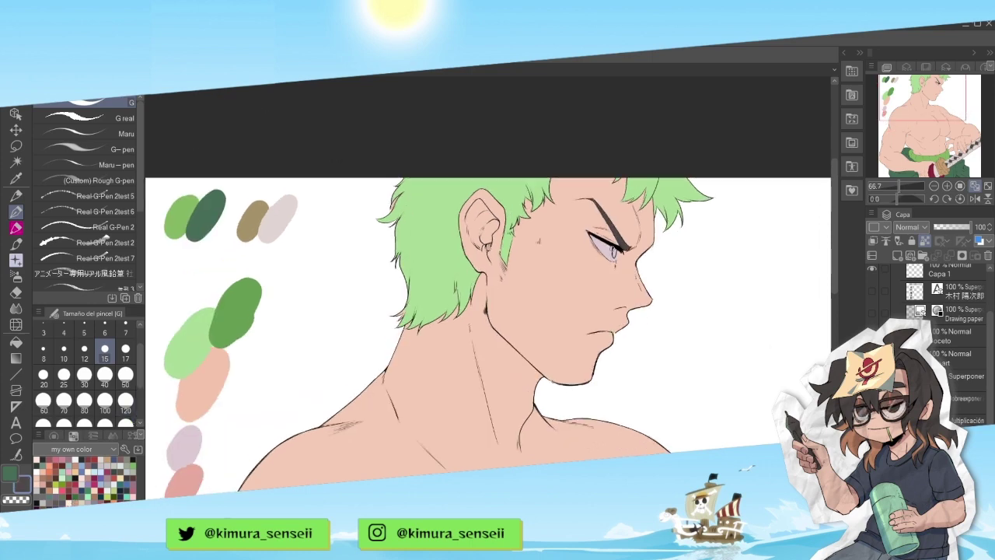
{"action": "key", "text": "g"}
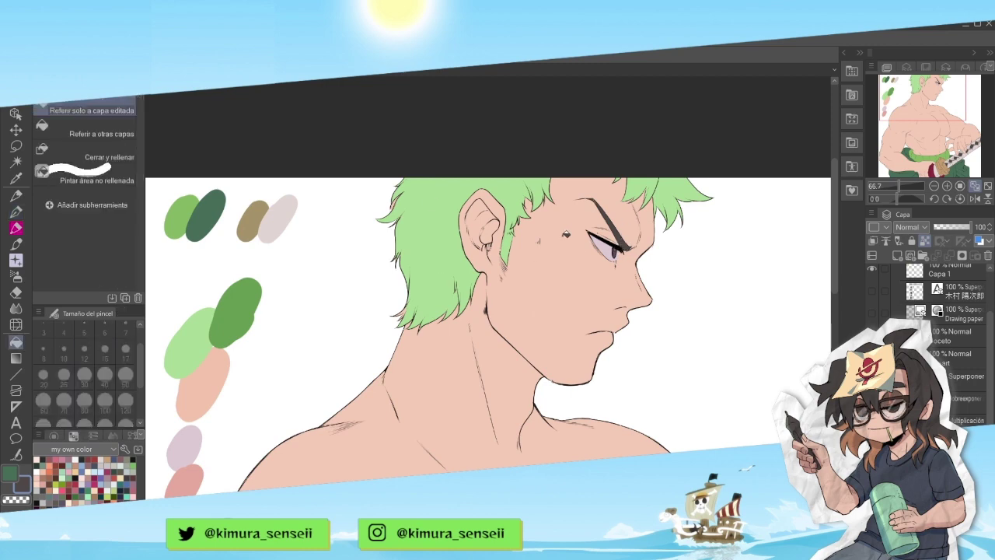
{"action": "key", "text": "minus"}
- Sample the hair's light green, touch up the hair edges with the G pen at size 5, and lock the layer's transparent pixels
{"action": "key", "text": "p"}
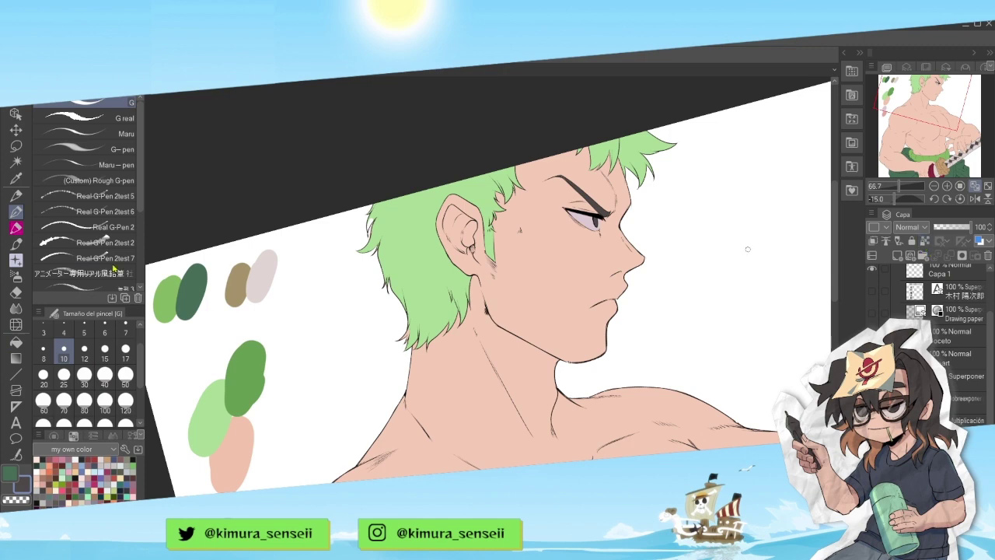
{"action": "key", "text": "i"}
{"action": "left_click", "coordinate": [389, 223]}
{"action": "key", "text": "p"}
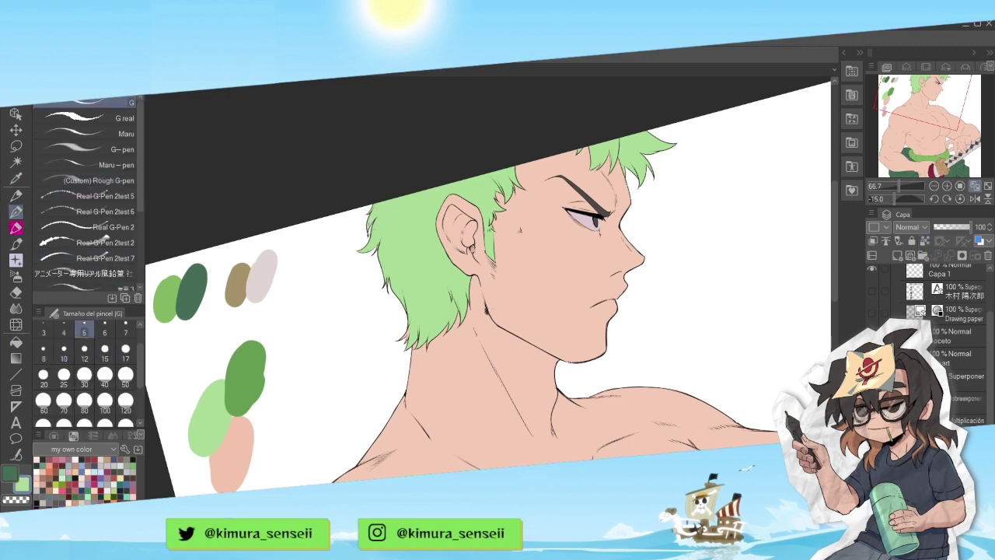
{"action": "key", "text": "asciicircum"}
{"action": "key", "text": "asciicircum"}
{"action": "key", "text": "asciicircum"}
{"action": "left_click", "coordinate": [923, 240]}
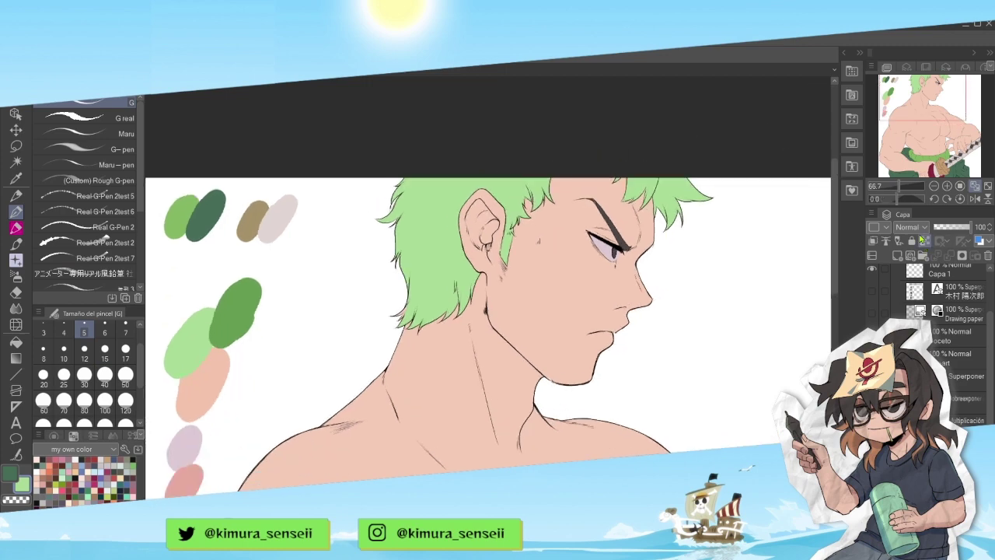
{"action": "left_click", "coordinate": [126, 374]}
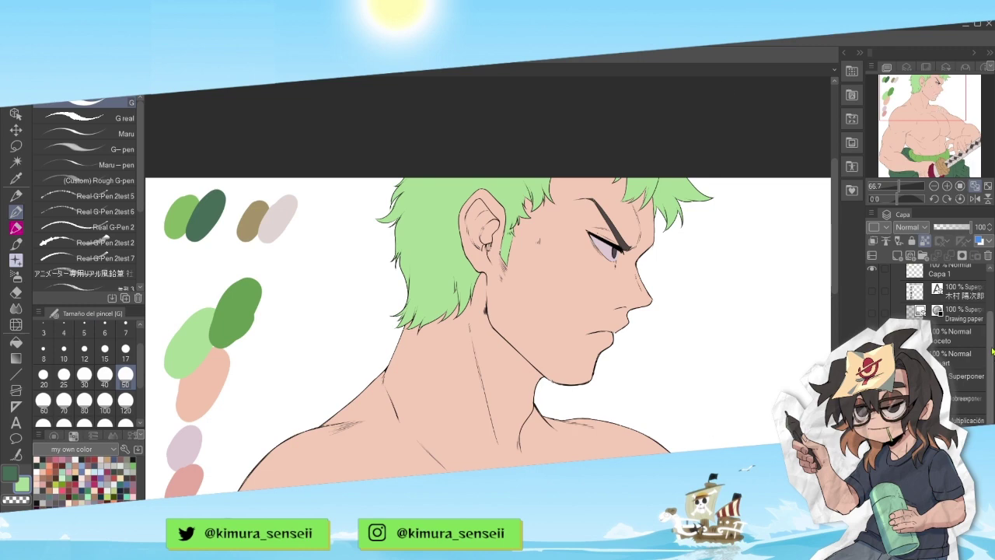
- Sample the pink swatch, and switch the drawing colour to a dark reddish tone from the colour set
{"action": "scroll", "coordinate": [933, 327], "scroll_direction": "up", "scroll_amount": 2}
{"action": "left_click", "coordinate": [16, 179]}
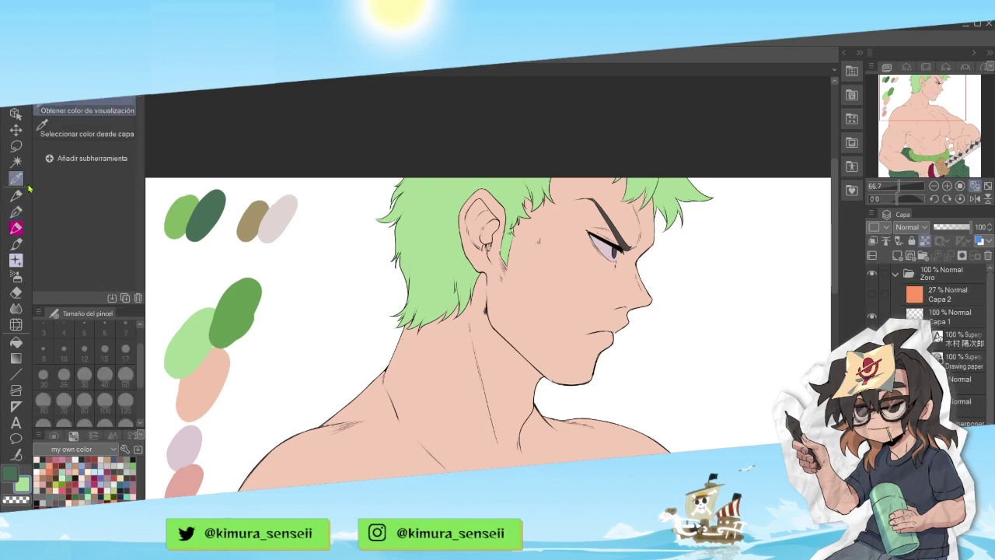
{"action": "left_click", "coordinate": [193, 477]}
{"action": "left_click_drag", "start_coordinate": [923, 97], "coordinate": [935, 97]}
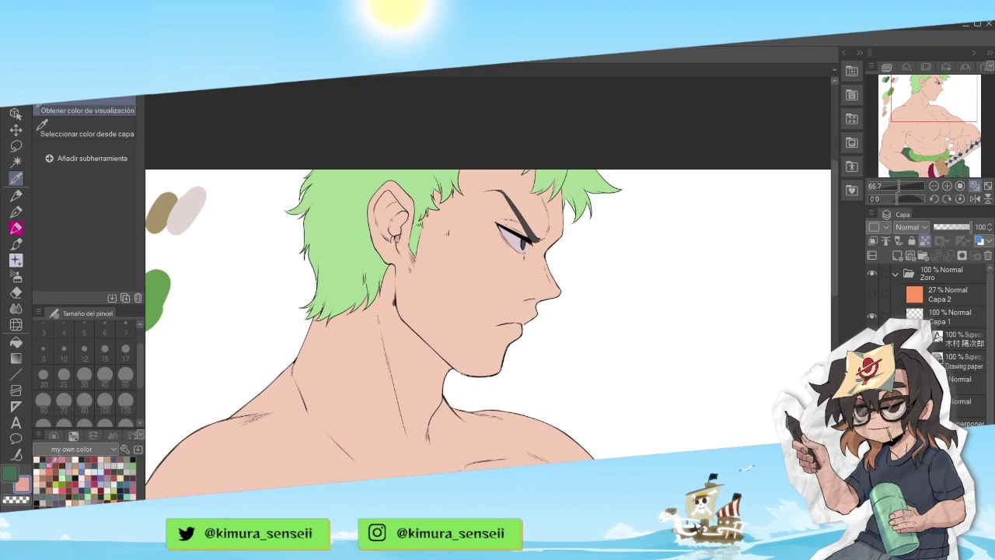
{"action": "left_click", "coordinate": [51, 460]}
{"action": "scroll", "coordinate": [933, 327], "scroll_direction": "down", "scroll_amount": 1}
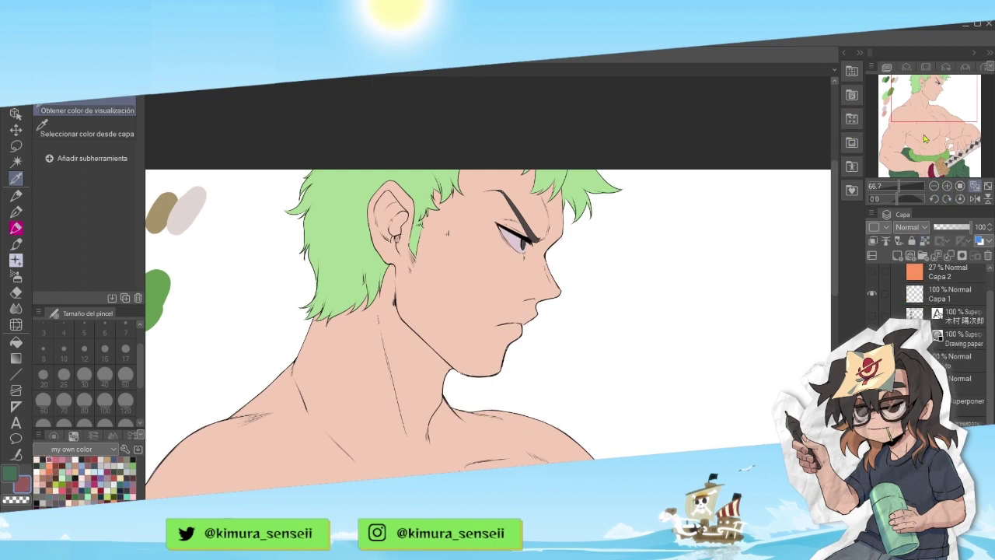
- Select both green areas of the hair with the referred-layers Auto select tool, and sample the mid-green swatch
{"action": "left_click", "coordinate": [934, 199]}
{"action": "left_click", "coordinate": [17, 162]}
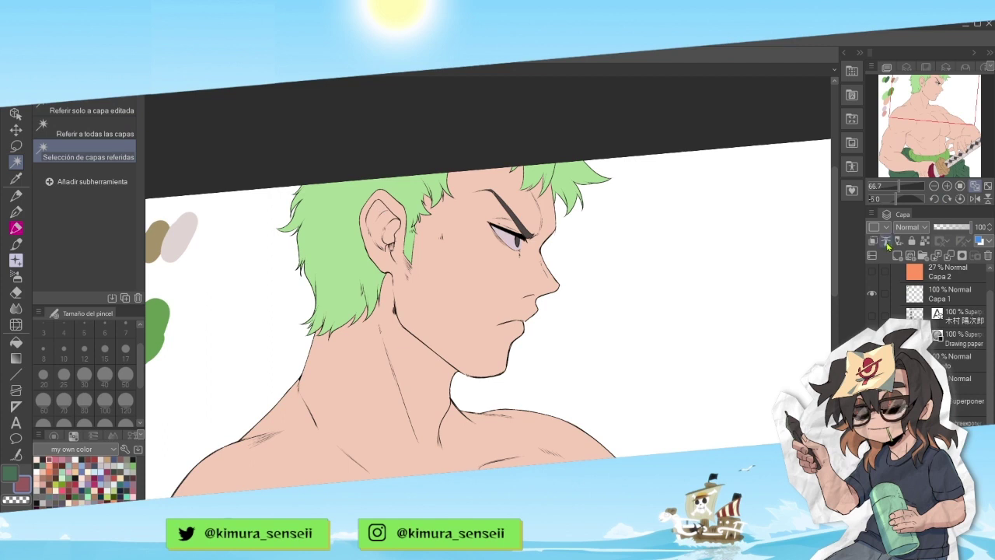
{"action": "left_click", "coordinate": [570, 177]}
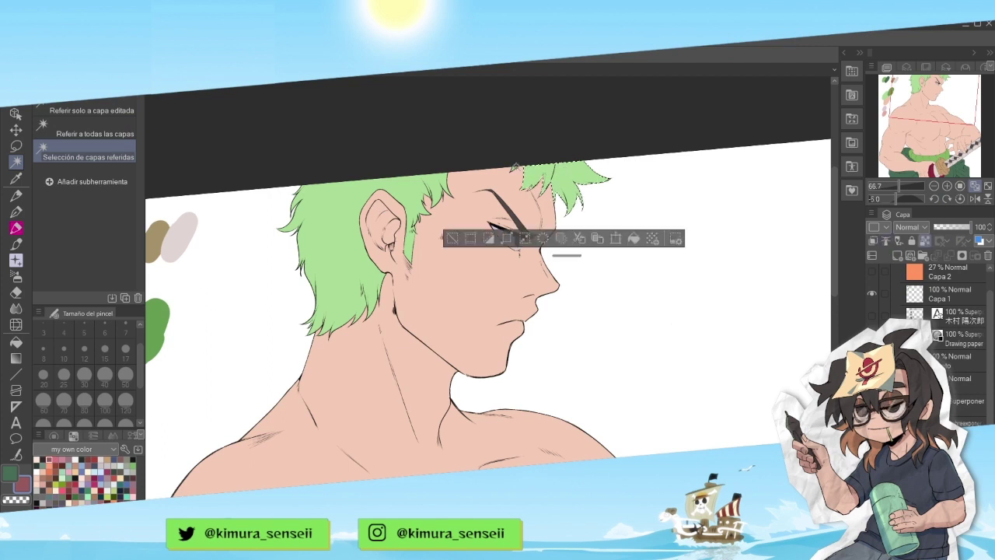
{"action": "left_click", "coordinate": [424, 188], "text": "shift"}
{"action": "key", "text": "asciicircum"}
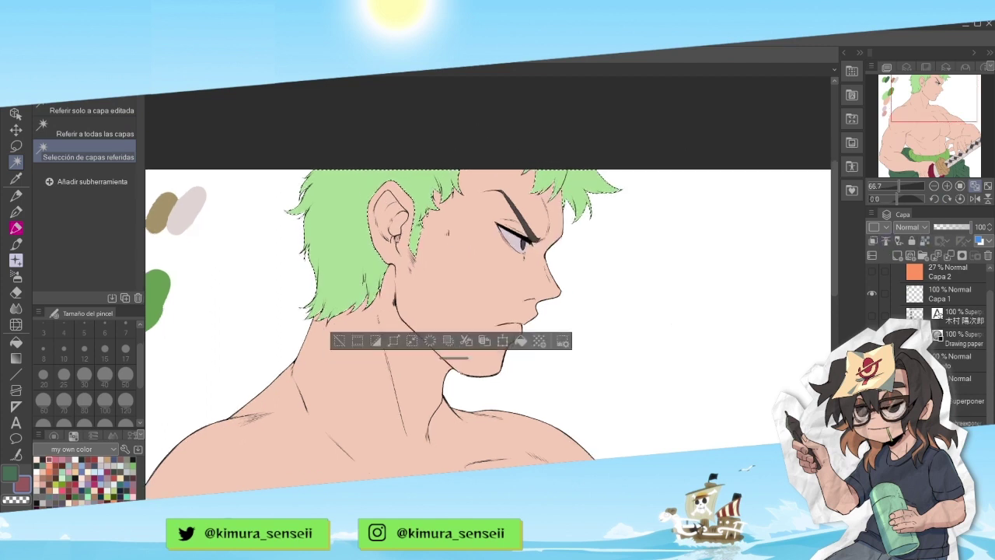
{"action": "key", "text": "i"}
{"action": "left_click", "coordinate": [170, 281]}
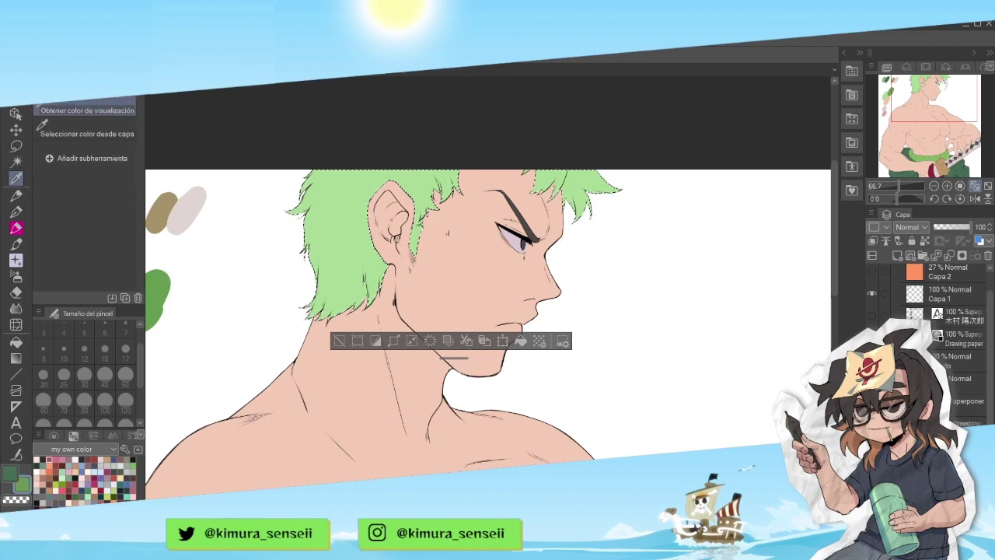
{"action": "left_click_drag", "start_coordinate": [170, 281], "coordinate": [190, 248]}
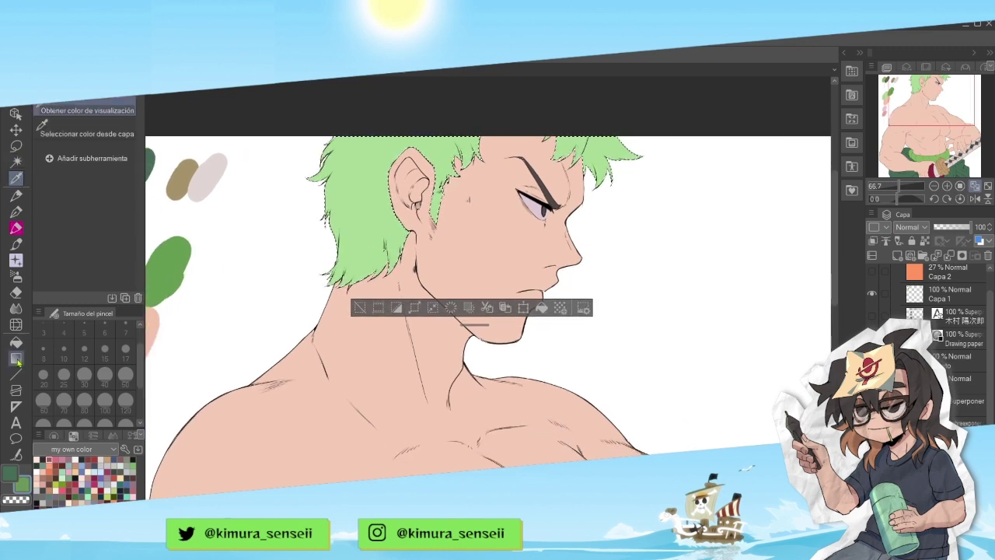
- Shade the selected hair with a dark green-to-transparent gradient running from the nape towards the fringe, and deselect the hair
{"action": "key", "text": "g"}
{"action": "left_click_drag", "start_coordinate": [320, 243], "coordinate": [579, 151]}
{"action": "key", "text": "ctrl+z"}
{"action": "left_click_drag", "start_coordinate": [321, 290], "coordinate": [544, 133]}
{"action": "key", "text": "ctrl+z"}
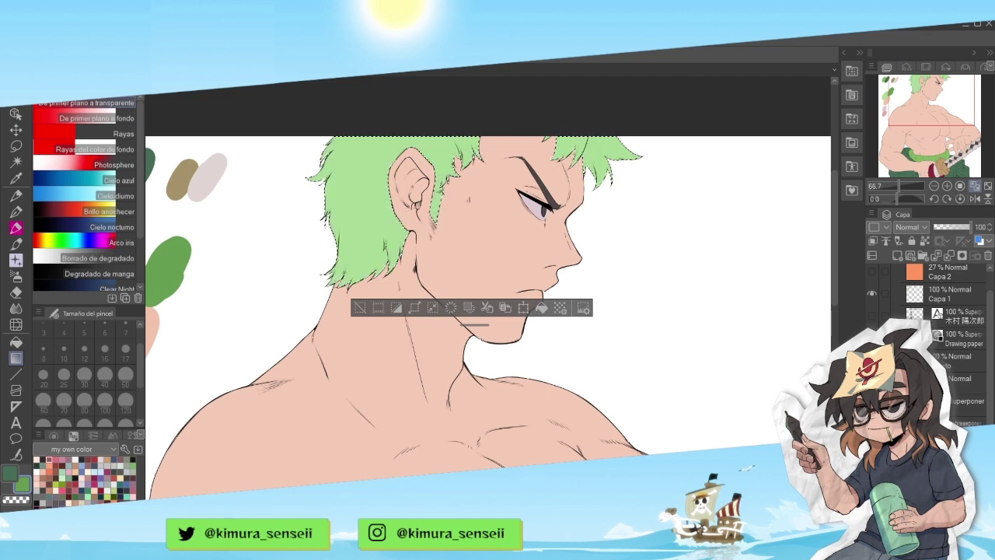
{"action": "left_click_drag", "start_coordinate": [353, 293], "coordinate": [460, 131]}
{"action": "key", "text": "ctrl+z"}
{"action": "left_click_drag", "start_coordinate": [351, 286], "coordinate": [492, 143]}
{"action": "key", "text": "ctrl+d"}
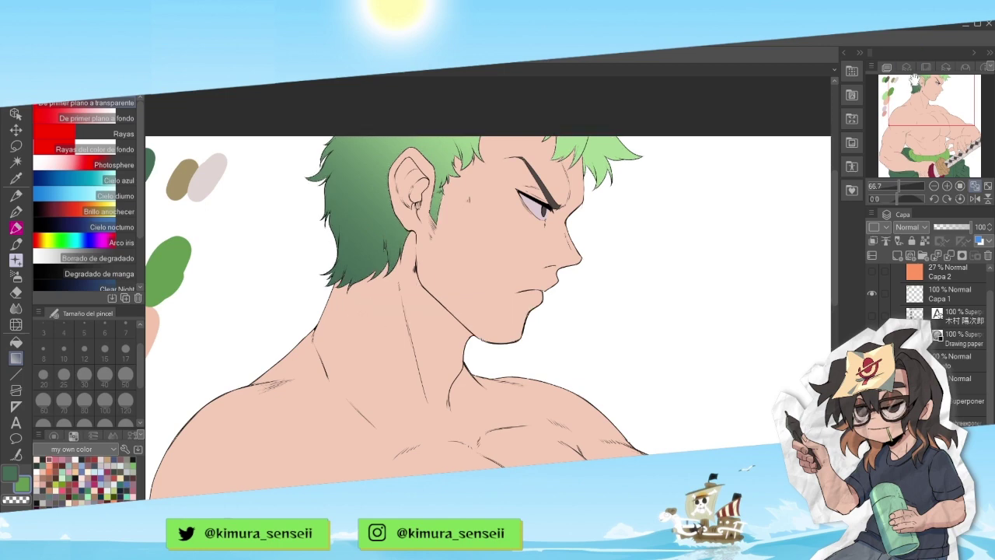
- On a Multiply layer, set up the ●Tマーカー/乗算 marker with a dark reddish colour at size 20, and adjust its opacity
{"action": "left_click_drag", "start_coordinate": [936, 114], "coordinate": [937, 108]}
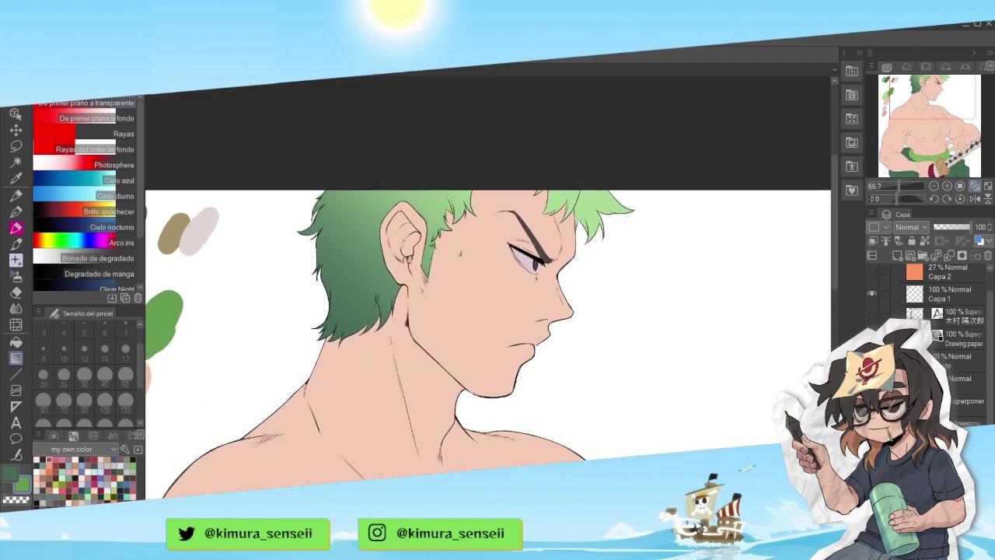
{"action": "left_click", "coordinate": [16, 178]}
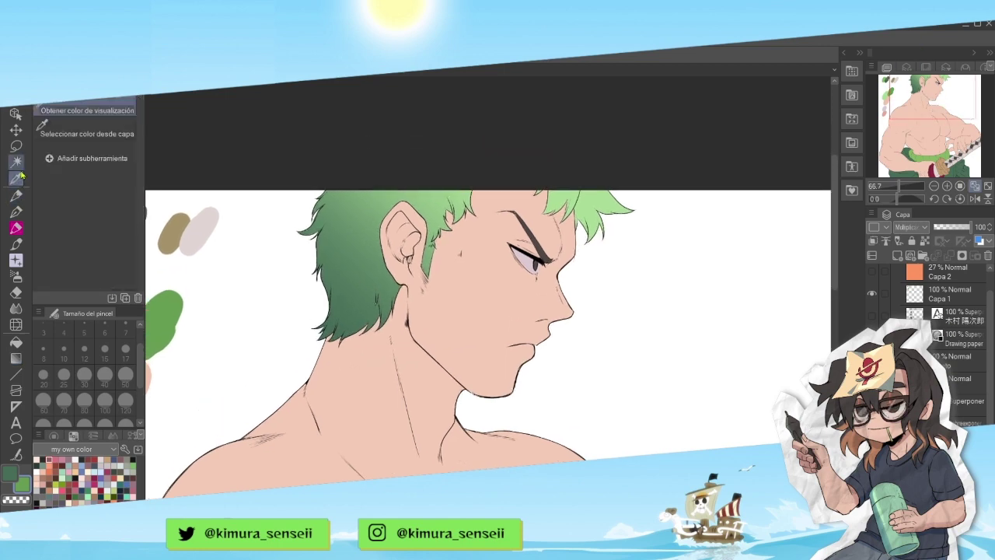
{"action": "left_click", "coordinate": [16, 194]}
{"action": "left_click", "coordinate": [16, 211]}
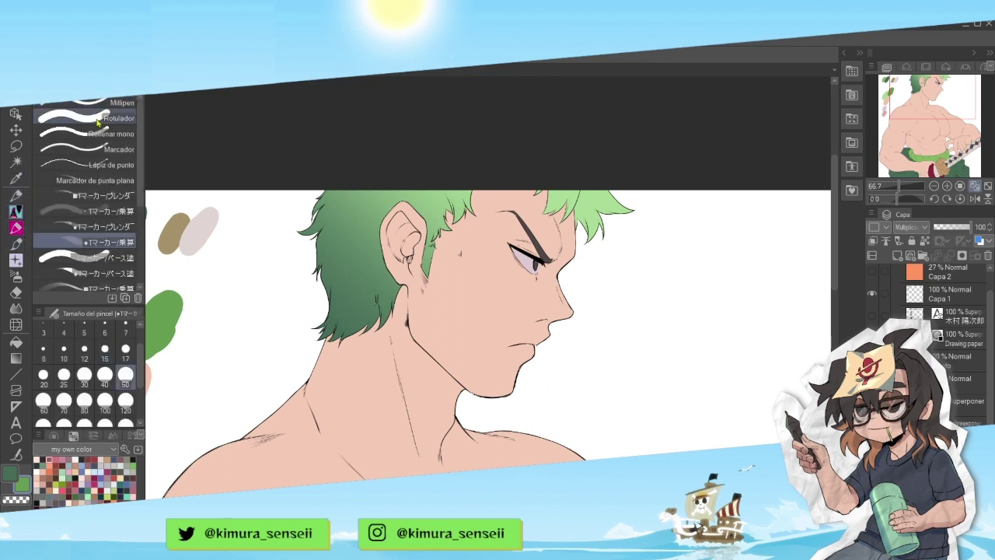
{"action": "left_click", "coordinate": [53, 459]}
{"action": "key", "text": "^"}
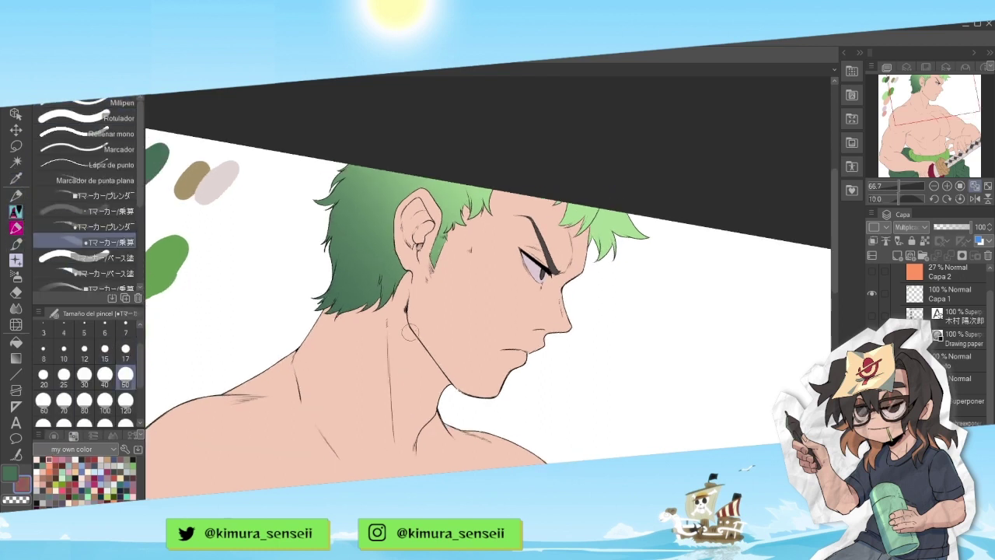
{"action": "left_click", "coordinate": [44, 375]}
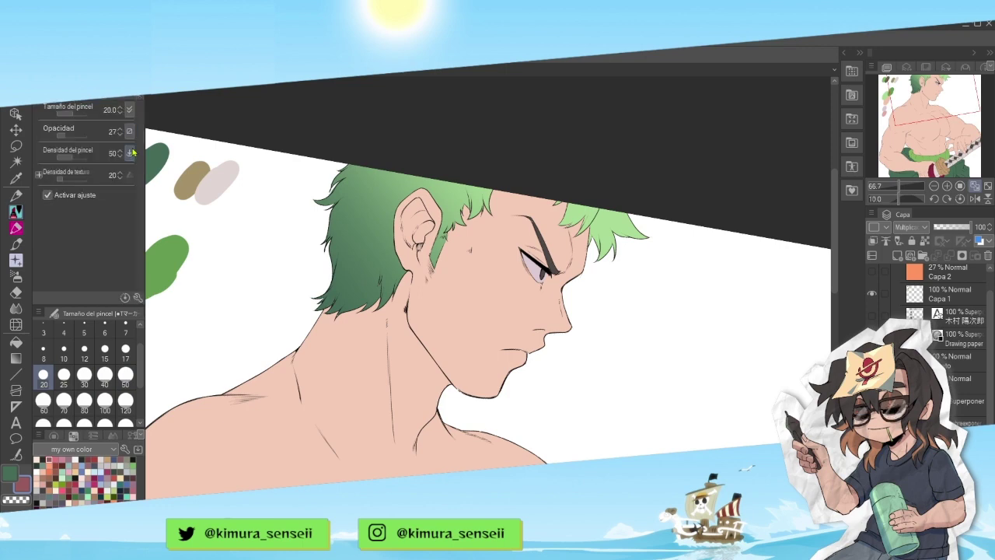
{"action": "left_click", "coordinate": [120, 129]}
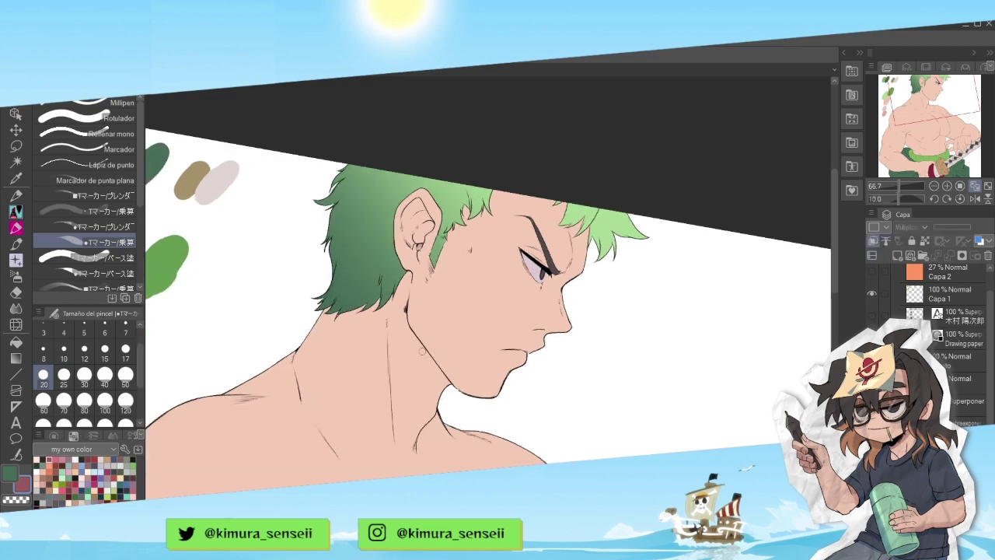
- Try painting the shadow on the neck beneath the jaw
{"action": "left_click_drag", "start_coordinate": [422, 350], "coordinate": [445, 396]}
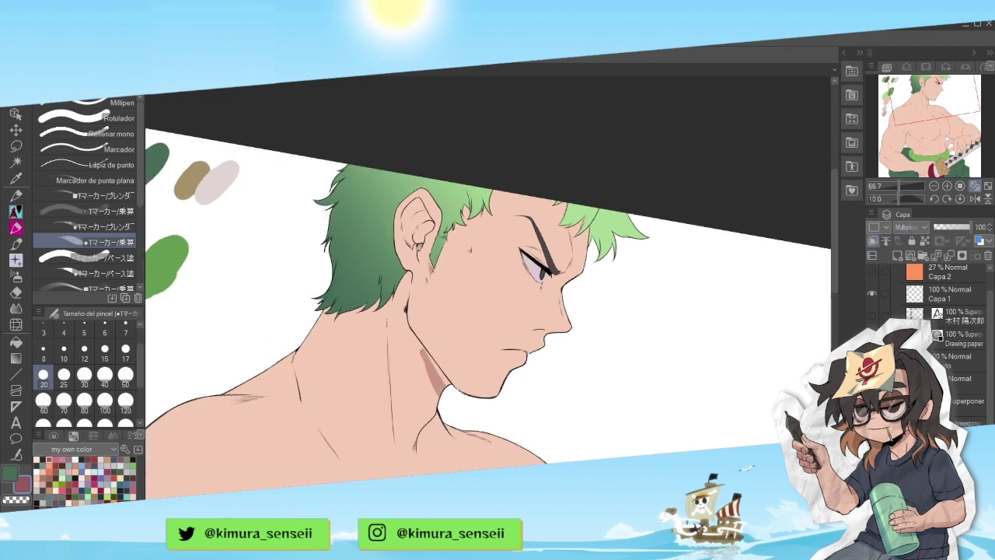
{"action": "key", "text": "minus"}
{"action": "key", "text": "ctrl+z"}
{"action": "left_click_drag", "start_coordinate": [429, 361], "coordinate": [457, 403]}
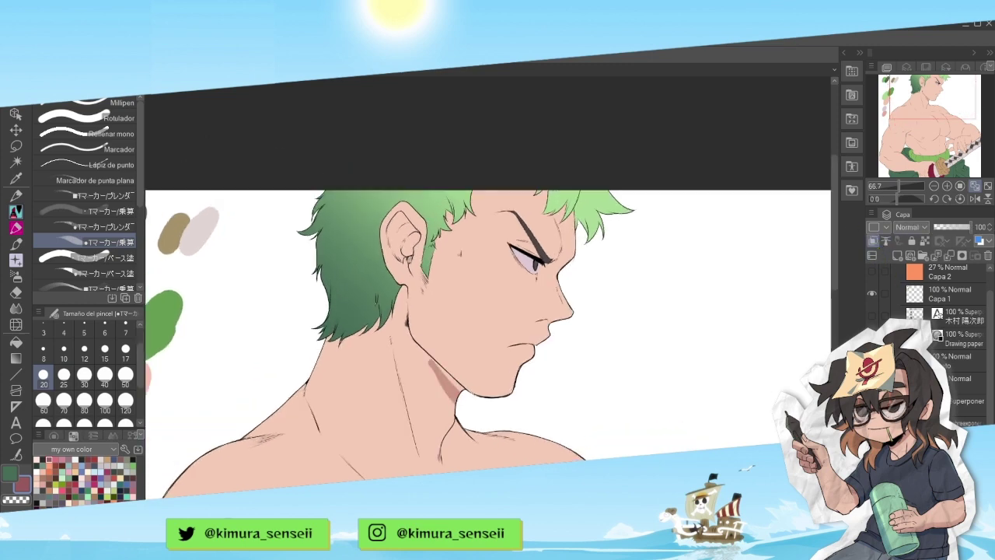
{"action": "key", "text": "ctrl+z"}
{"action": "key", "text": "ctrl+z"}
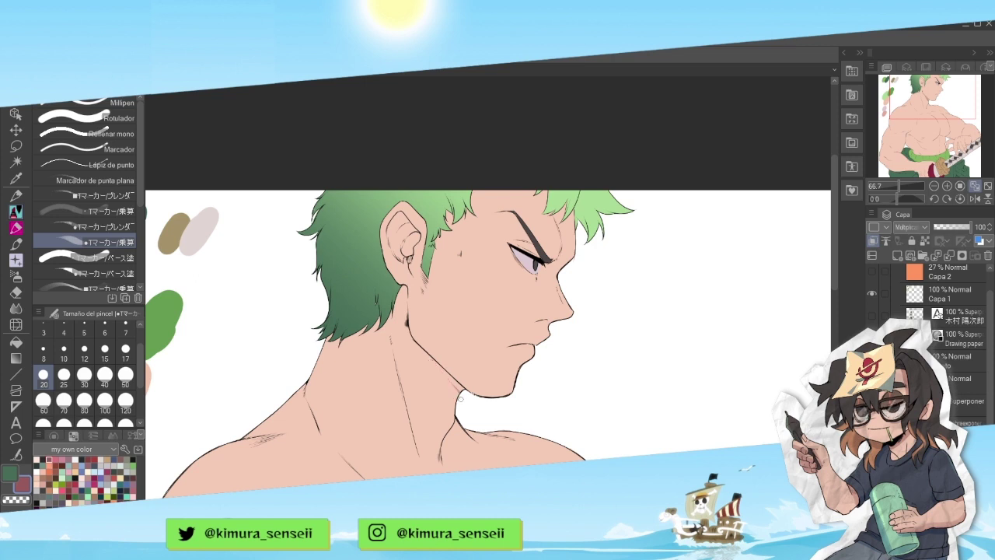
- Paint reddish shadows along the neck under the jawline, inside the ear and at the inner corner of the eye
{"action": "left_click_drag", "start_coordinate": [420, 347], "coordinate": [456, 404]}
{"action": "left_click_drag", "start_coordinate": [425, 354], "coordinate": [461, 392]}
{"action": "left_click_drag", "start_coordinate": [413, 338], "coordinate": [454, 407]}
{"action": "left_click_drag", "start_coordinate": [402, 314], "coordinate": [433, 381]}
{"action": "left_click_drag", "start_coordinate": [396, 231], "coordinate": [406, 220]}
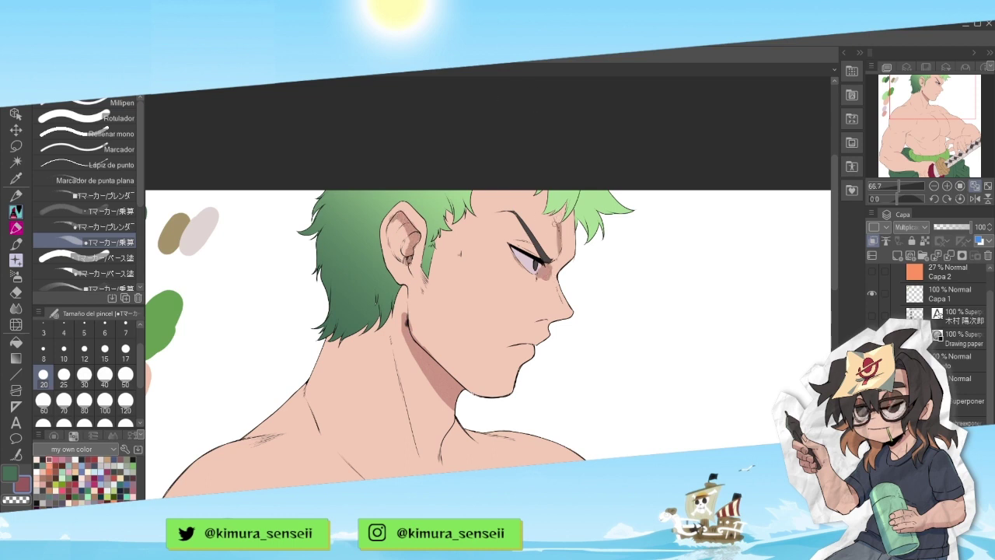
- Paint the reddish shadow beneath the nose
{"action": "key", "text": "minus"}
{"action": "key", "text": "minus"}
{"action": "key", "text": "minus"}
{"action": "key", "text": "minus"}
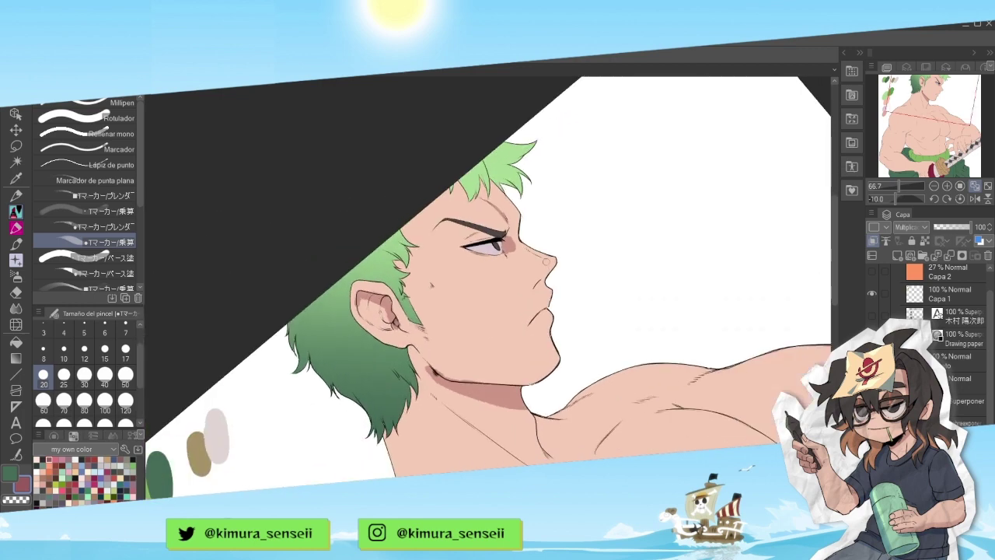
{"action": "left_click_drag", "start_coordinate": [544, 269], "coordinate": [553, 266]}
{"action": "key", "text": "asciicircum"}
{"action": "key", "text": "asciicircum"}
{"action": "key", "text": "asciicircum"}
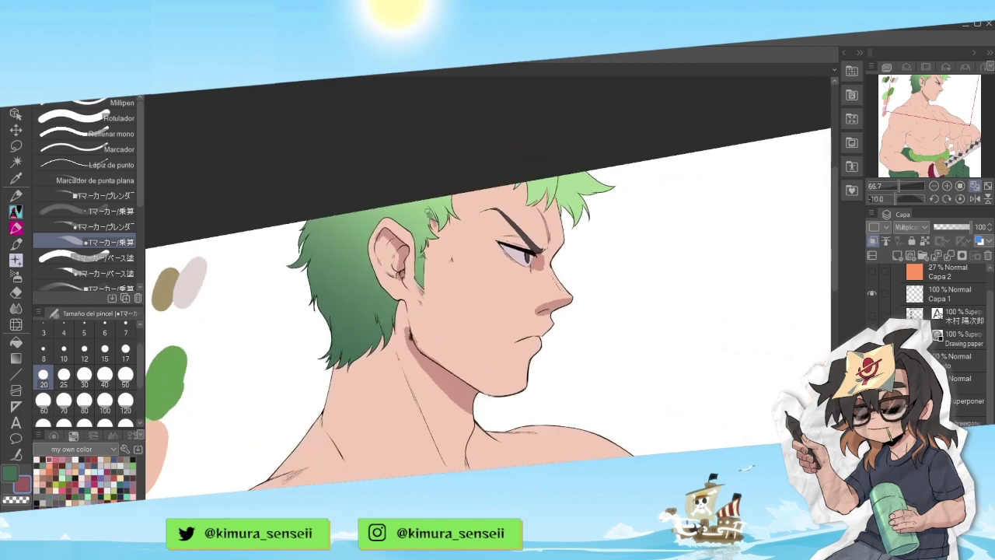
- Shade along the neck muscle line at size 20, and the trapezius behind the neck at size 25
{"action": "left_click", "coordinate": [931, 101]}
{"action": "key", "text": "asciicircum"}
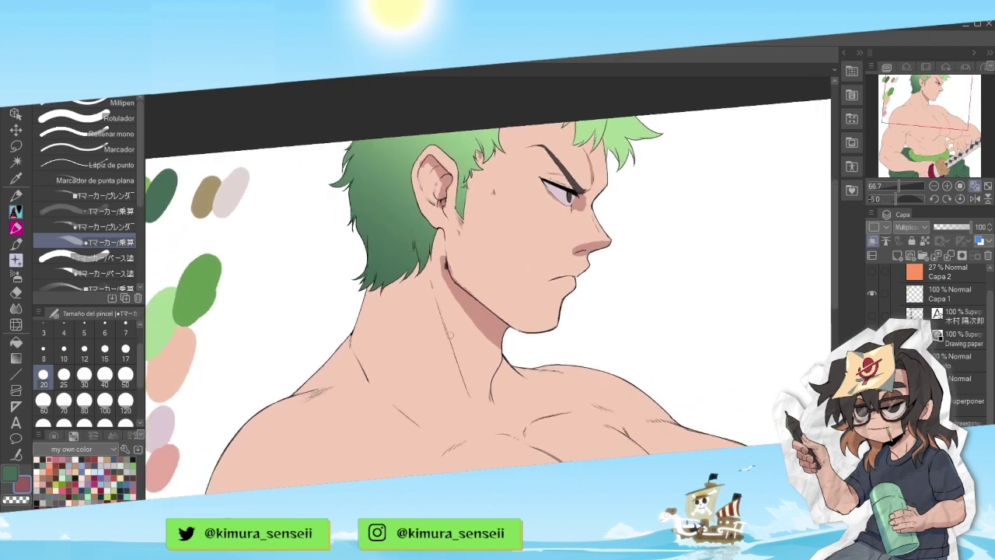
{"action": "left_click_drag", "start_coordinate": [433, 286], "coordinate": [467, 395]}
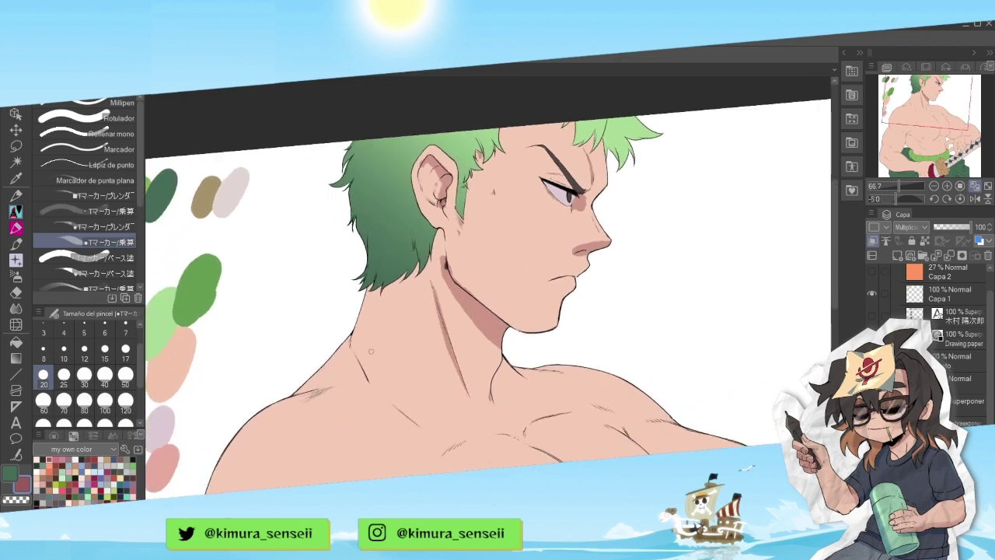
{"action": "left_click", "coordinate": [64, 374]}
{"action": "mouse_move", "coordinate": [330, 364]}
{"action": "left_mouse_down"}
{"action": "mouse_move", "coordinate": [308, 383]}
{"action": "mouse_move", "coordinate": [341, 347]}
{"action": "mouse_move", "coordinate": [336, 375]}
{"action": "mouse_move", "coordinate": [344, 352]}
{"action": "left_mouse_up"}
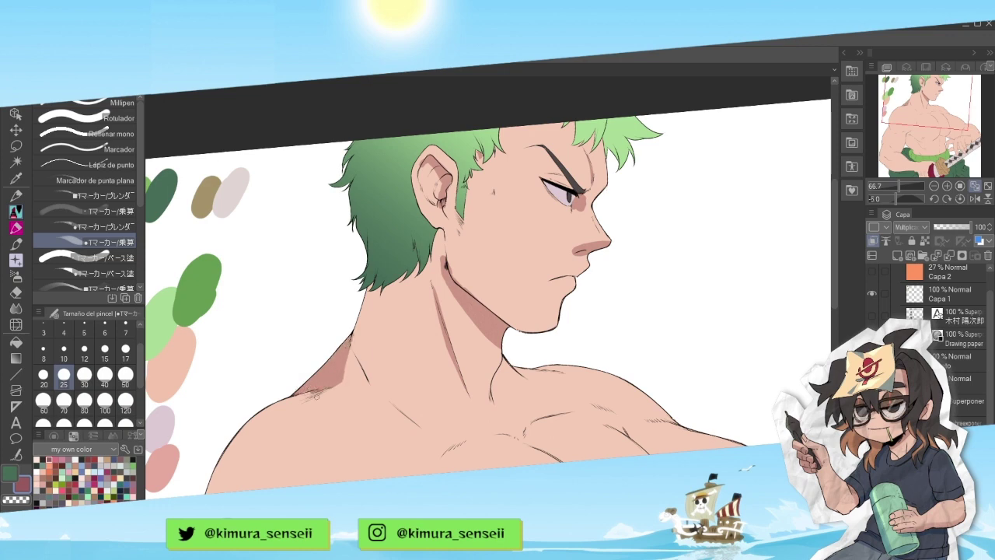
- Shade the base of the throat and the upper edge of the far shoulder
{"action": "left_click", "coordinate": [960, 199]}
{"action": "left_click_drag", "start_coordinate": [900, 101], "coordinate": [904, 105]}
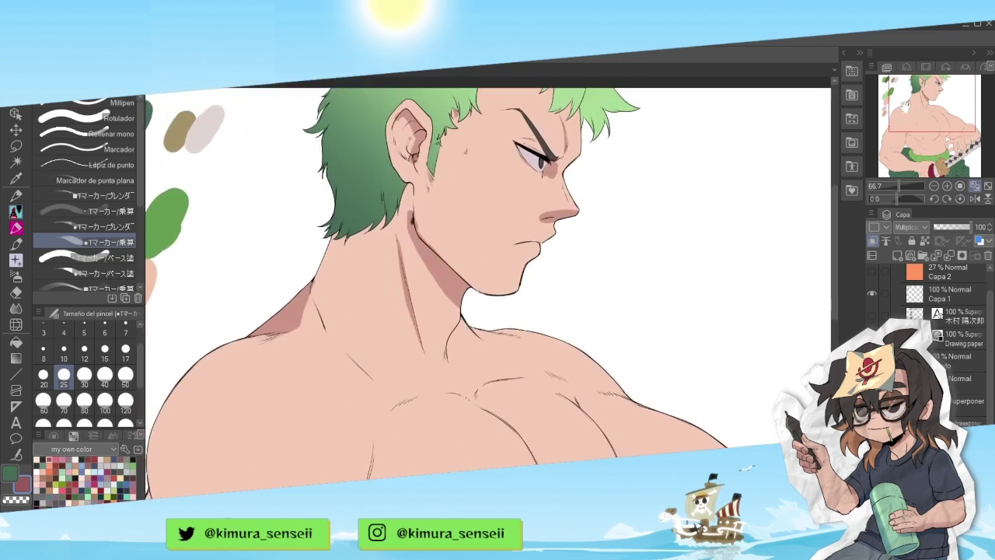
{"action": "mouse_move", "coordinate": [449, 353]}
{"action": "left_mouse_down"}
{"action": "mouse_move", "coordinate": [465, 318]}
{"action": "mouse_move", "coordinate": [451, 349]}
{"action": "mouse_move", "coordinate": [464, 336]}
{"action": "mouse_move", "coordinate": [583, 353]}
{"action": "left_mouse_up"}
- Mirror the canvas view and shade the outer edge and muscle creases of the far shoulder and the collarbone
{"action": "left_click_drag", "start_coordinate": [896, 199], "coordinate": [902, 199]}
{"action": "left_click", "coordinate": [961, 199]}
{"action": "left_click", "coordinate": [975, 199]}
{"action": "left_click_drag", "start_coordinate": [925, 100], "coordinate": [927, 109]}
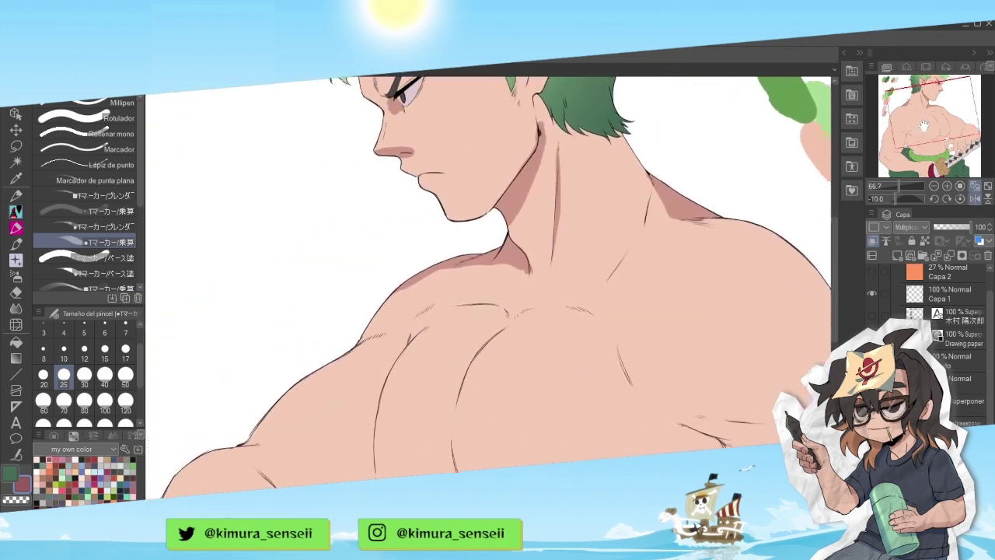
{"action": "left_click_drag", "start_coordinate": [896, 199], "coordinate": [893, 199]}
{"action": "mouse_move", "coordinate": [381, 376]}
{"action": "left_mouse_down"}
{"action": "mouse_move", "coordinate": [399, 358]}
{"action": "mouse_move", "coordinate": [380, 350]}
{"action": "mouse_move", "coordinate": [383, 359]}
{"action": "mouse_move", "coordinate": [445, 262]}
{"action": "left_mouse_up"}
{"action": "key", "text": "minus"}
{"action": "key", "text": "minus"}
{"action": "key", "text": "minus"}
{"action": "key", "text": "minus"}
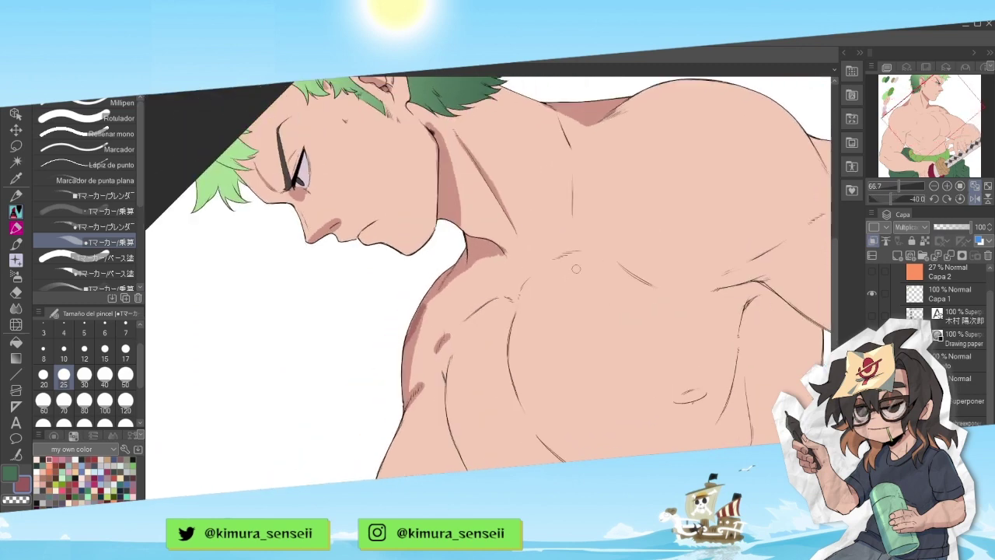
- Add a light blue tint to the shadow under the jaw, and soften it with the Mezcla húmeda blender at size 30
{"action": "left_click_drag", "start_coordinate": [931, 113], "coordinate": [941, 97]}
{"action": "key", "text": "asciicircum"}
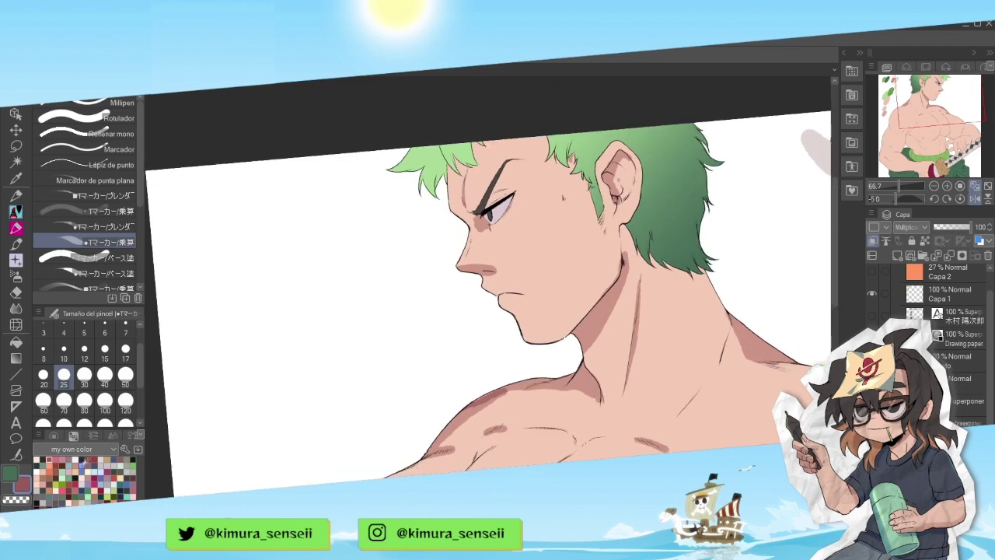
{"action": "left_click", "coordinate": [82, 465]}
{"action": "left_click_drag", "start_coordinate": [602, 318], "coordinate": [576, 334]}
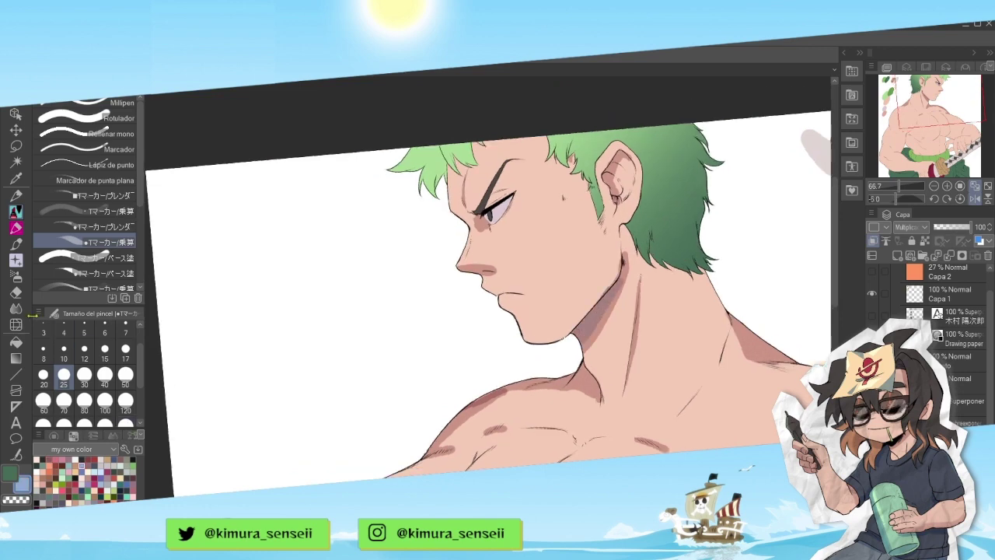
{"action": "left_click", "coordinate": [15, 308]}
{"action": "left_click", "coordinate": [85, 198]}
{"action": "left_click", "coordinate": [84, 375]}
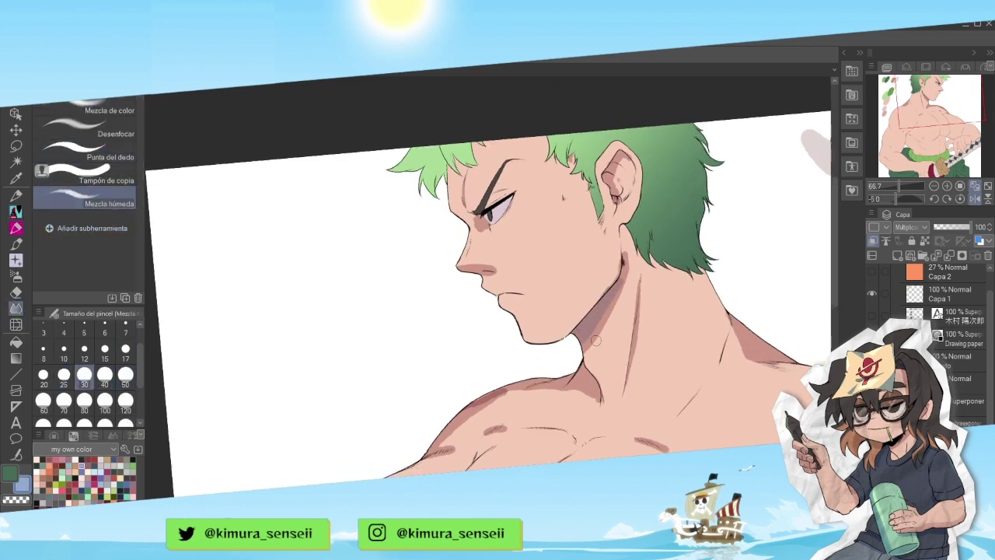
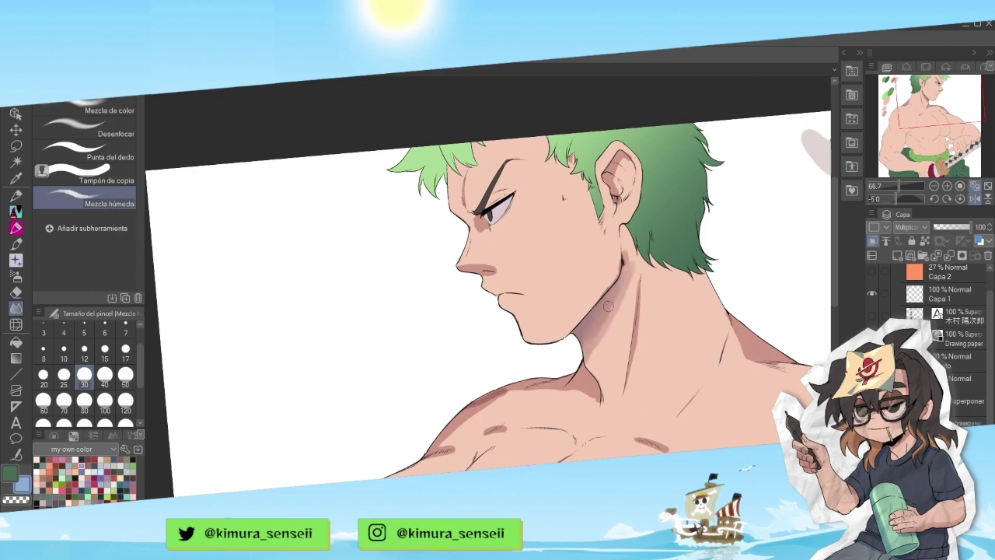
{"action": "left_click", "coordinate": [960, 199]}
{"action": "left_click", "coordinate": [975, 199]}
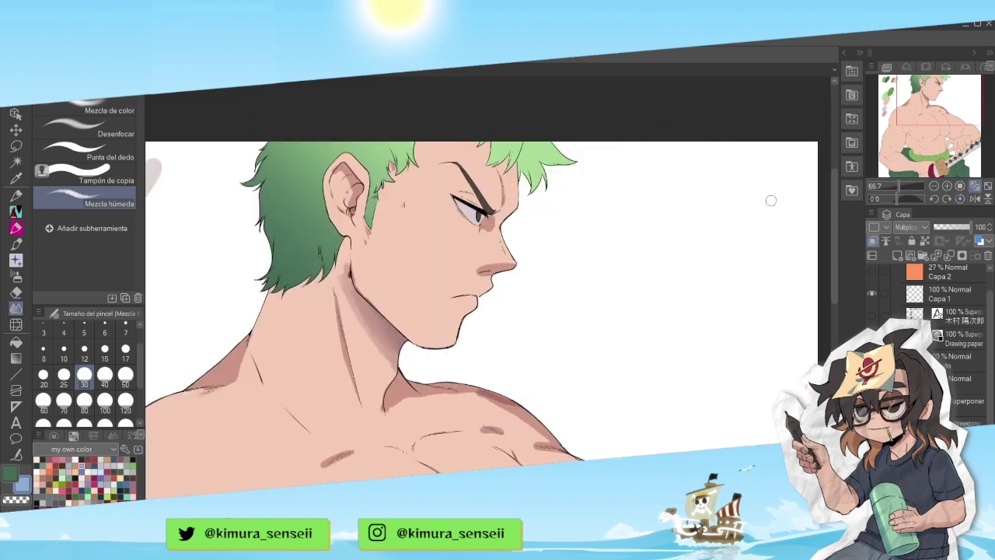
- Add a pink-red line along the edge of the jaw shadow on the neck with the marker at size 10, and blur it with Desenfocar
{"action": "left_click", "coordinate": [16, 211]}
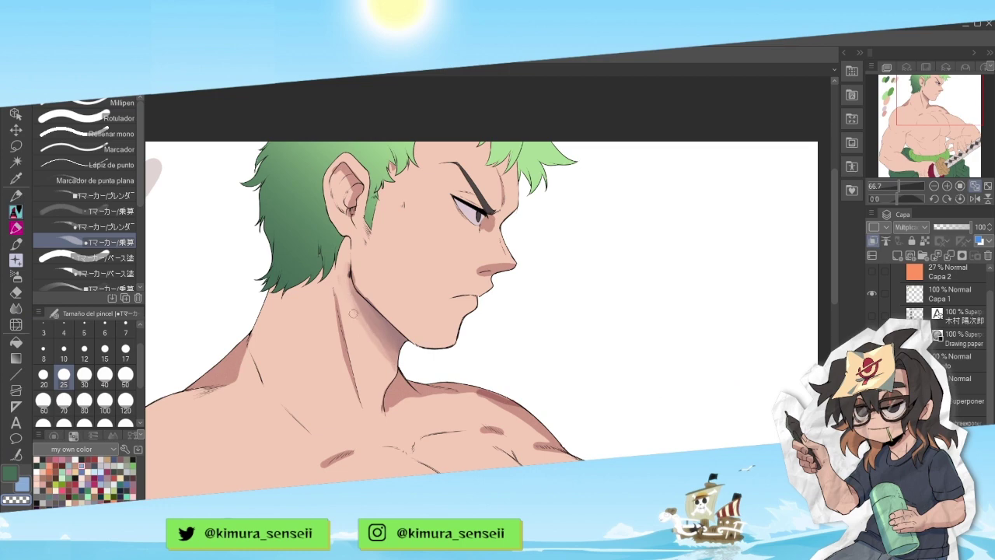
{"action": "left_click", "coordinate": [63, 354]}
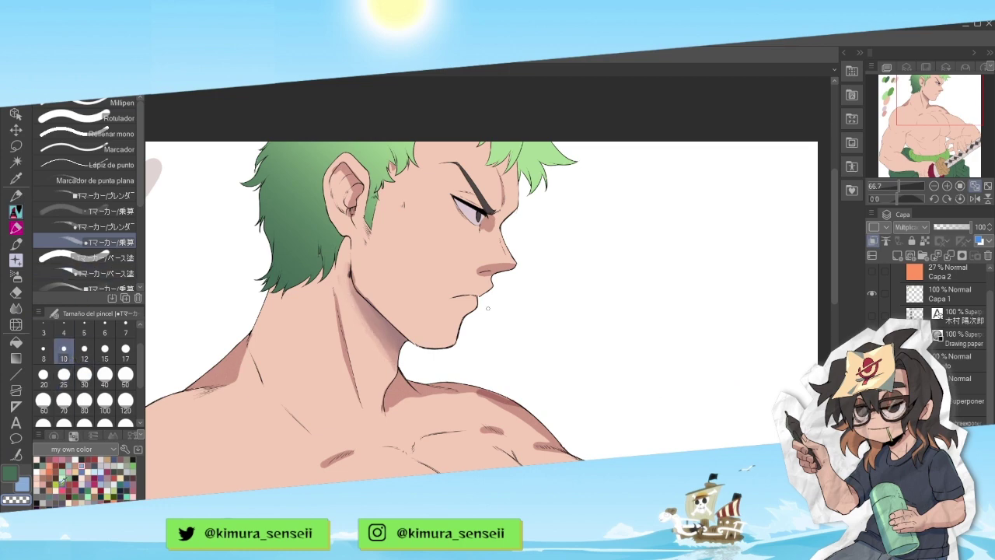
{"action": "left_click", "coordinate": [68, 486]}
{"action": "left_click_drag", "start_coordinate": [352, 284], "coordinate": [386, 350]}
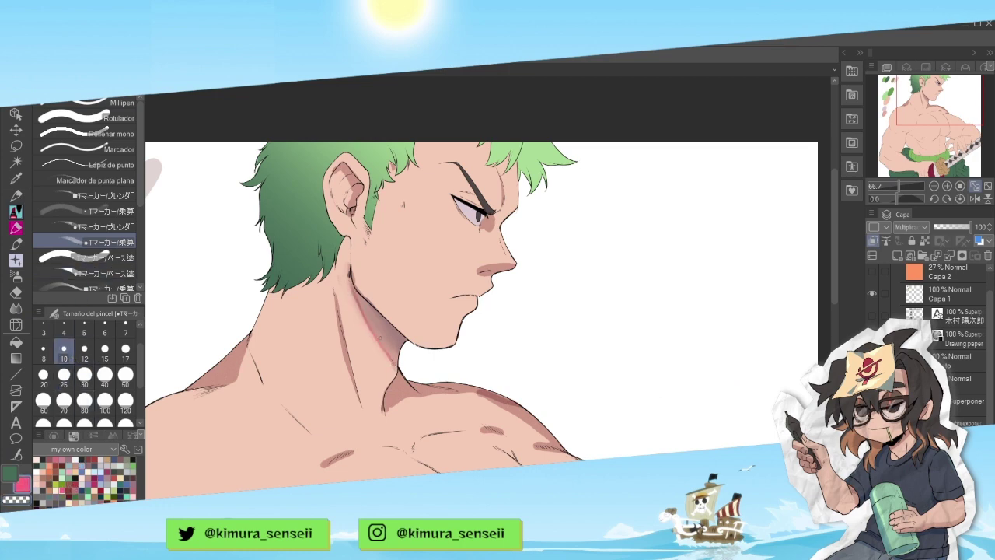
{"action": "left_click", "coordinate": [17, 309]}
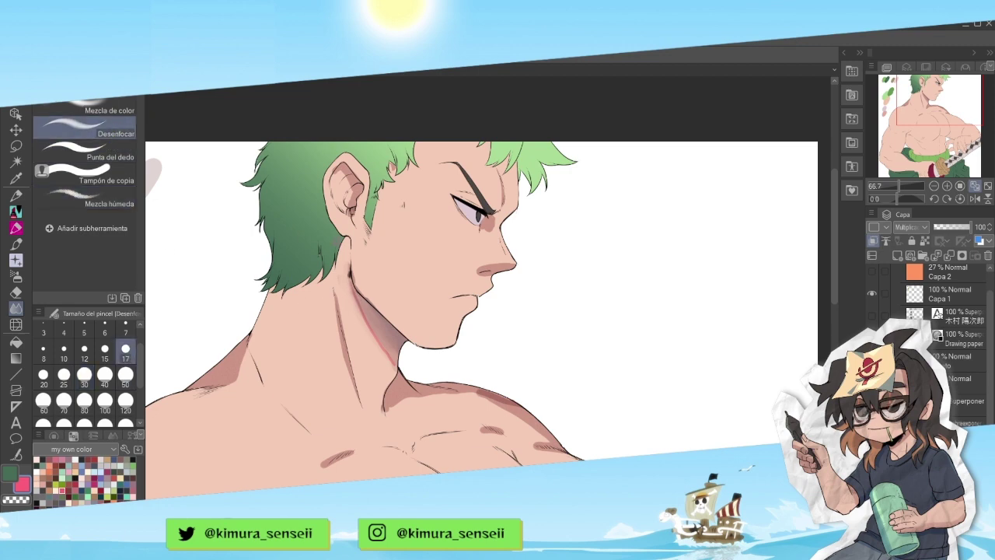
- Shade the underside of the far upper arm beside the chest in muted red with the multiply marker at size 50
{"action": "left_click", "coordinate": [17, 213]}
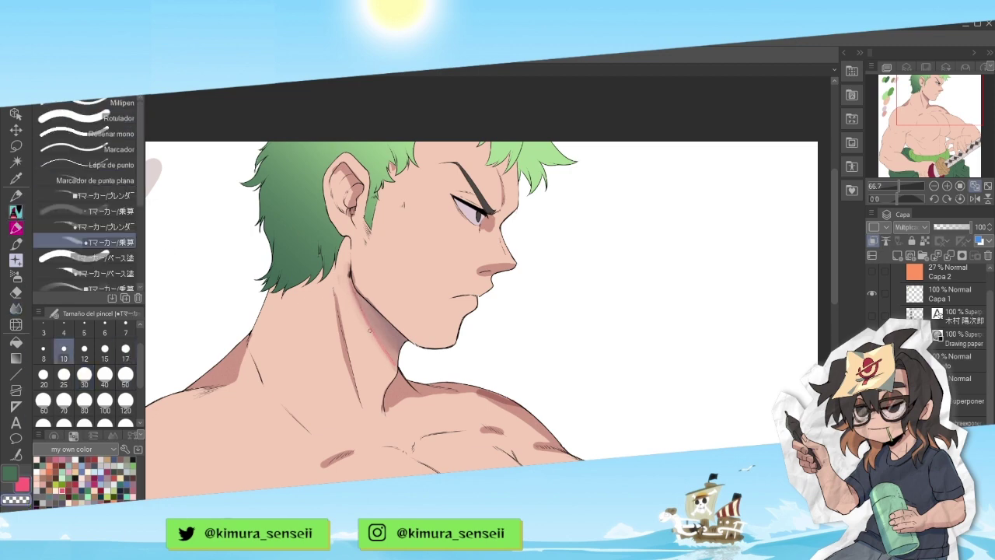
{"action": "left_click_drag", "start_coordinate": [939, 107], "coordinate": [955, 125]}
{"action": "left_click", "coordinate": [49, 459]}
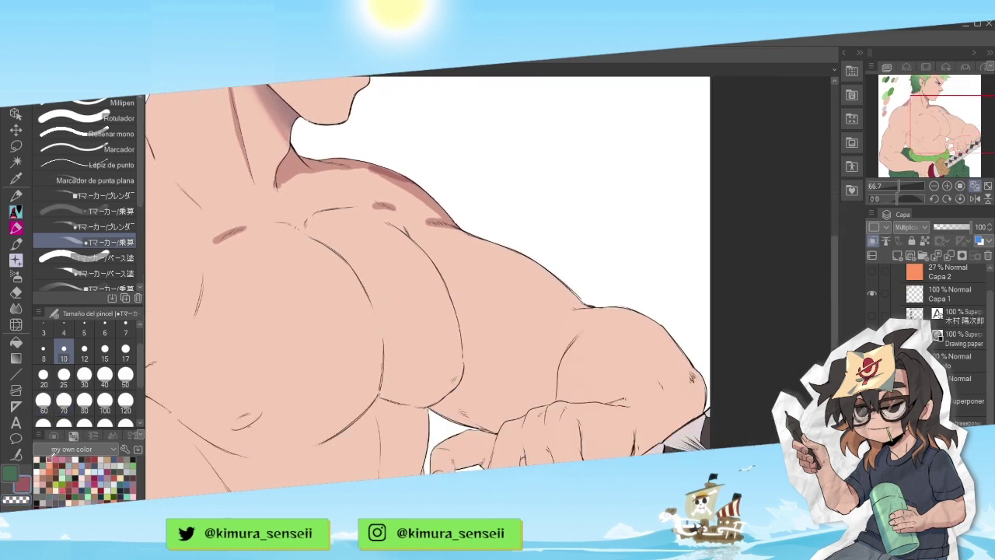
{"action": "left_click", "coordinate": [126, 352]}
{"action": "key", "text": "^"}
{"action": "key", "text": "^"}
{"action": "key", "text": "^"}
{"action": "key", "text": "^"}
{"action": "left_click", "coordinate": [125, 377]}
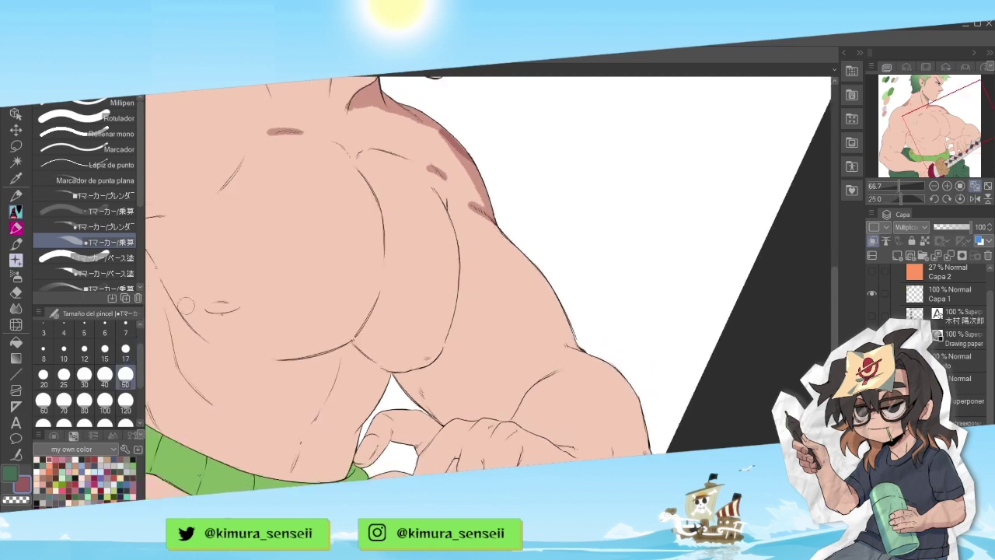
{"action": "mouse_move", "coordinate": [419, 379]}
{"action": "left_mouse_down"}
{"action": "mouse_move", "coordinate": [401, 379]}
{"action": "mouse_move", "coordinate": [444, 361]}
{"action": "mouse_move", "coordinate": [427, 408]}
{"action": "mouse_move", "coordinate": [462, 416]}
{"action": "mouse_move", "coordinate": [443, 398]}
{"action": "mouse_move", "coordinate": [450, 358]}
{"action": "mouse_move", "coordinate": [470, 389]}
{"action": "mouse_move", "coordinate": [449, 373]}
{"action": "left_mouse_up"}
{"action": "mouse_move", "coordinate": [470, 330]}
{"action": "left_mouse_down"}
{"action": "mouse_move", "coordinate": [456, 313]}
{"action": "mouse_move", "coordinate": [474, 381]}
{"action": "left_mouse_up"}
{"action": "key", "text": "minus"}
{"action": "key", "text": "minus"}
{"action": "key", "text": "minus"}
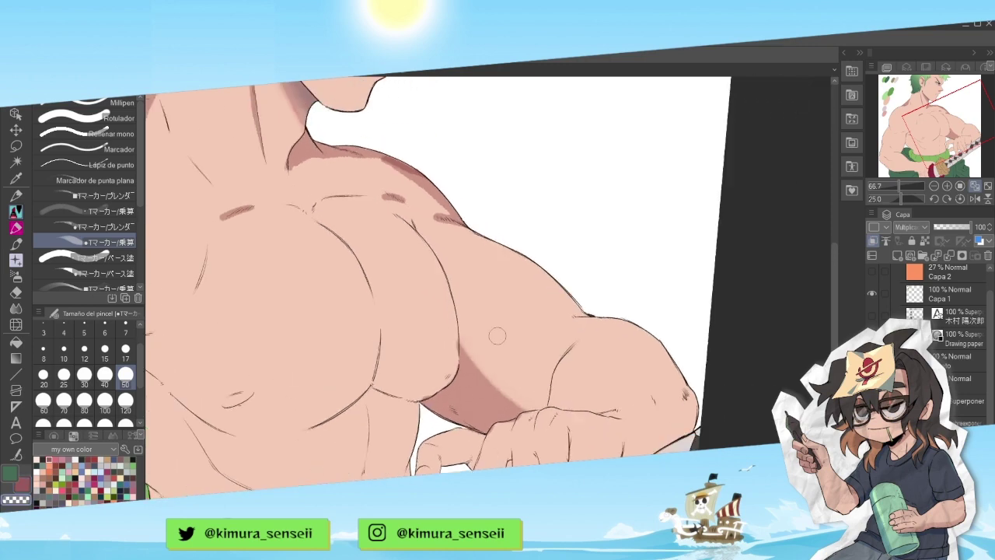
- Shade the gap between the fingers and the lower finger of the hand resting on the sword at size 20
{"action": "left_click_drag", "start_coordinate": [941, 166], "coordinate": [962, 140]}
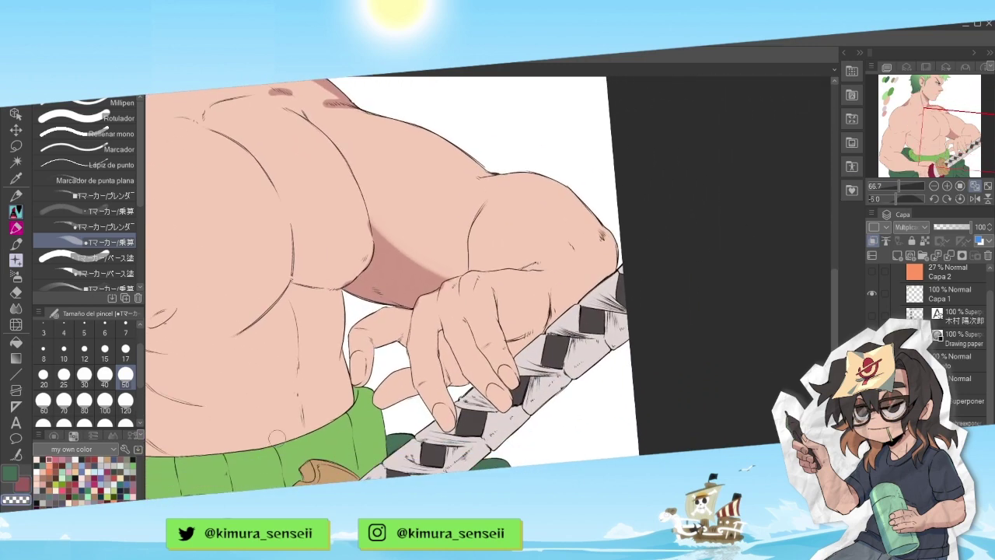
{"action": "left_click", "coordinate": [44, 377]}
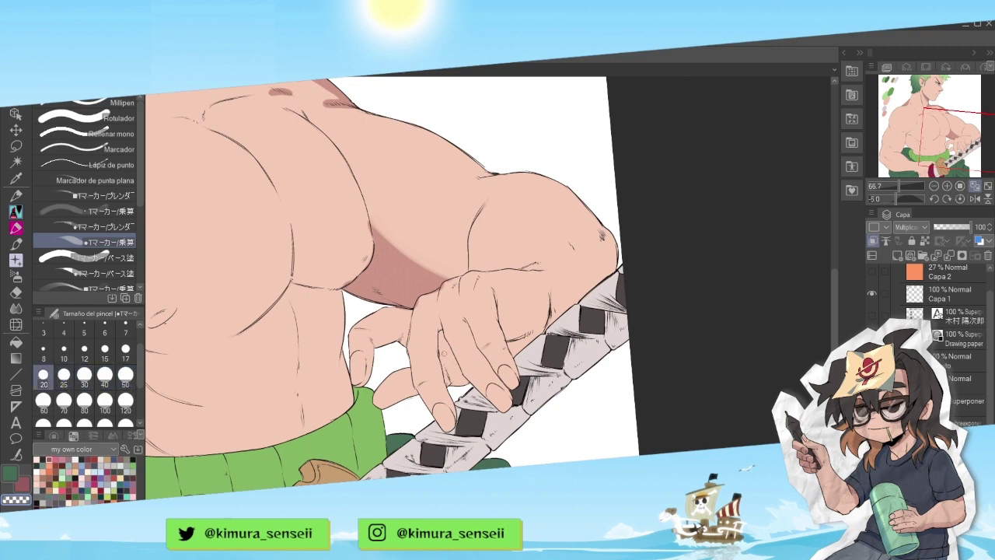
{"action": "mouse_move", "coordinate": [447, 385]}
{"action": "left_mouse_down"}
{"action": "mouse_move", "coordinate": [442, 336]}
{"action": "mouse_move", "coordinate": [458, 383]}
{"action": "left_mouse_up"}
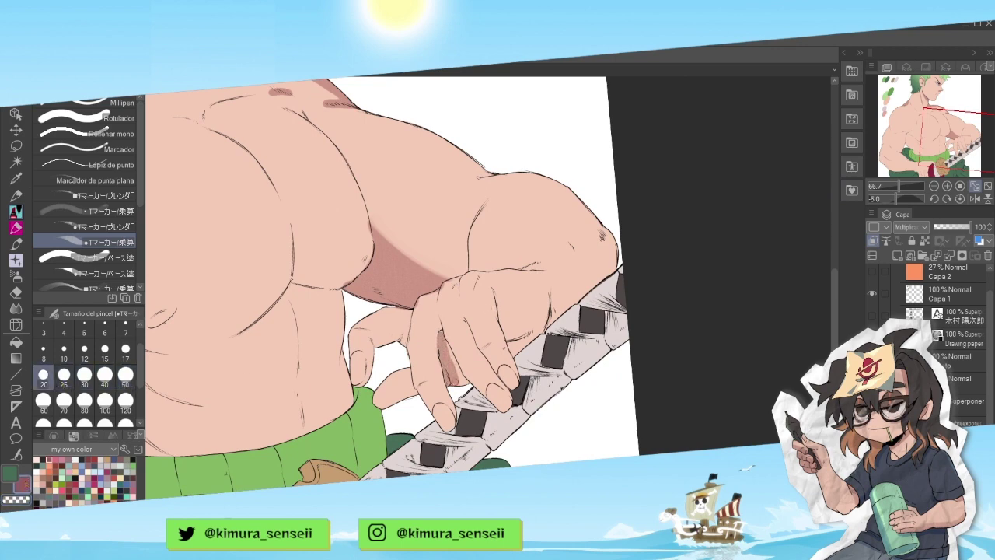
{"action": "key", "text": "minus"}
{"action": "key", "text": "minus"}
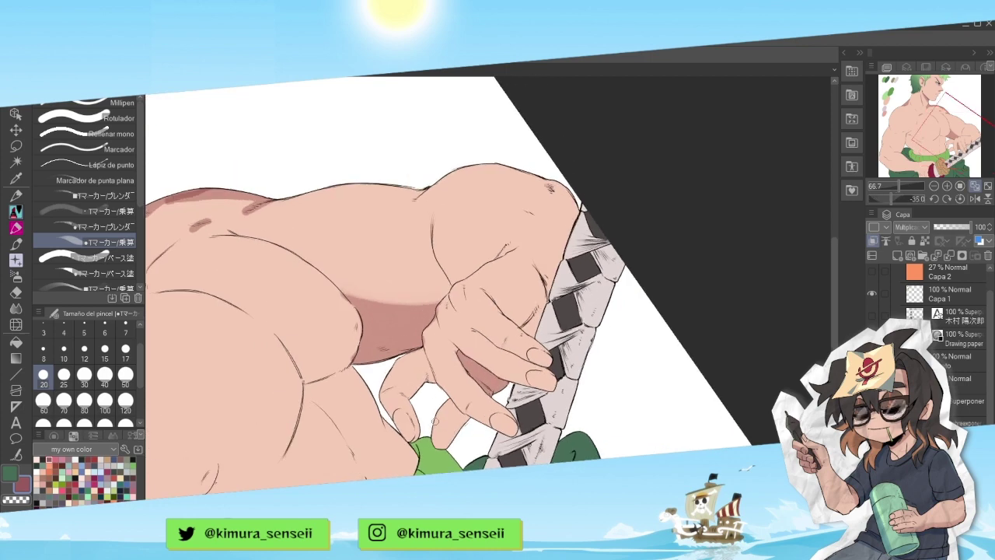
{"action": "mouse_move", "coordinate": [462, 403]}
{"action": "left_mouse_down"}
{"action": "mouse_move", "coordinate": [439, 427]}
{"action": "mouse_move", "coordinate": [446, 443]}
{"action": "left_mouse_up"}
{"action": "key", "text": "asciicircum"}
{"action": "key", "text": "asciicircum"}
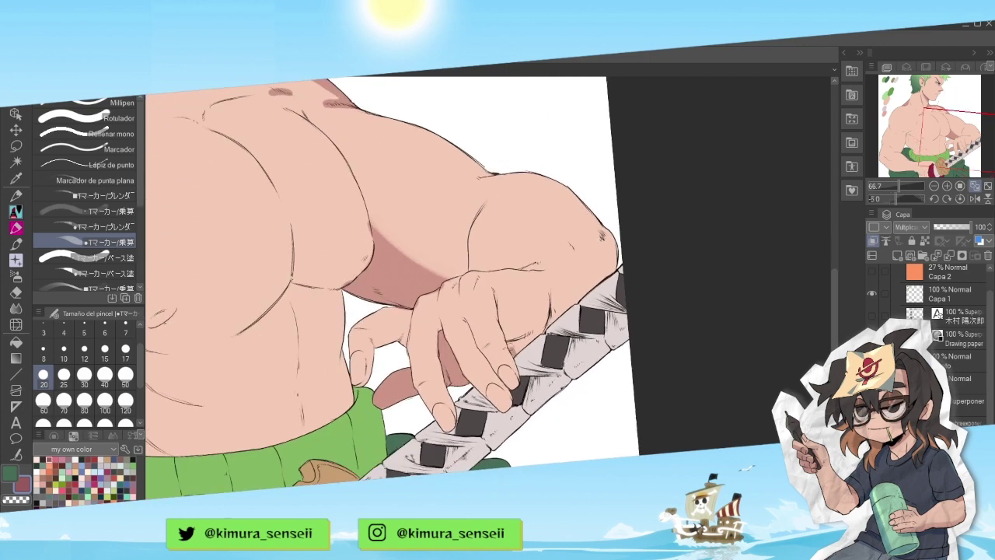
- Shade the underside of that hand's wrist and add narrow shadows along the fingers
{"action": "mouse_move", "coordinate": [507, 348]}
{"action": "left_mouse_down"}
{"action": "mouse_move", "coordinate": [534, 310]}
{"action": "mouse_move", "coordinate": [549, 330]}
{"action": "mouse_move", "coordinate": [572, 305]}
{"action": "left_mouse_up"}
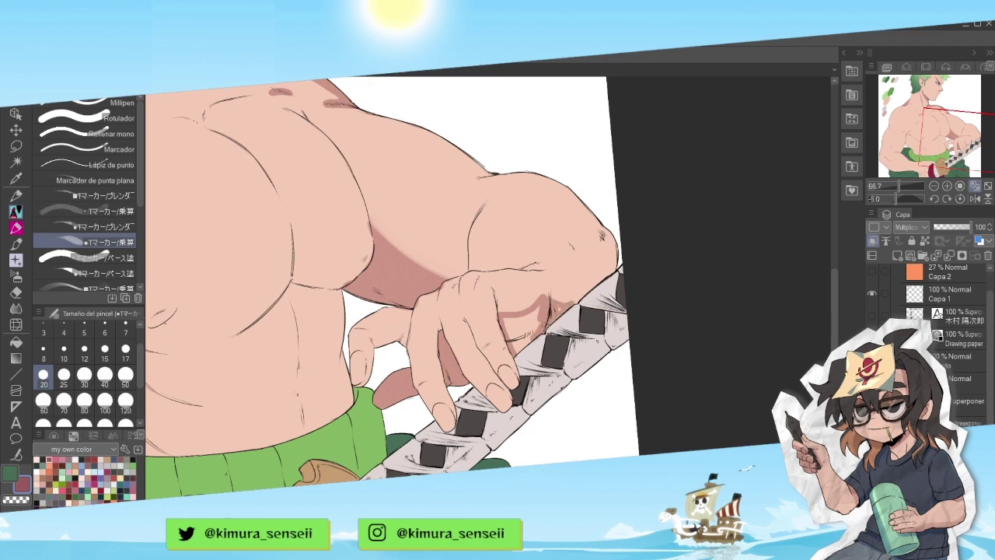
{"action": "mouse_move", "coordinate": [514, 320]}
{"action": "left_mouse_down"}
{"action": "mouse_move", "coordinate": [524, 346]}
{"action": "mouse_move", "coordinate": [534, 317]}
{"action": "left_mouse_up"}
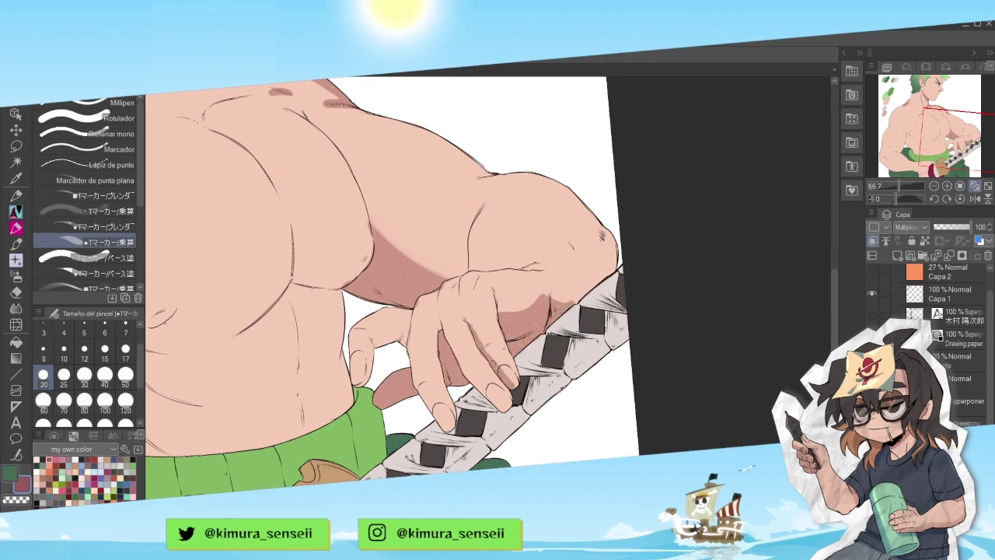
{"action": "left_click_drag", "start_coordinate": [447, 335], "coordinate": [498, 405]}
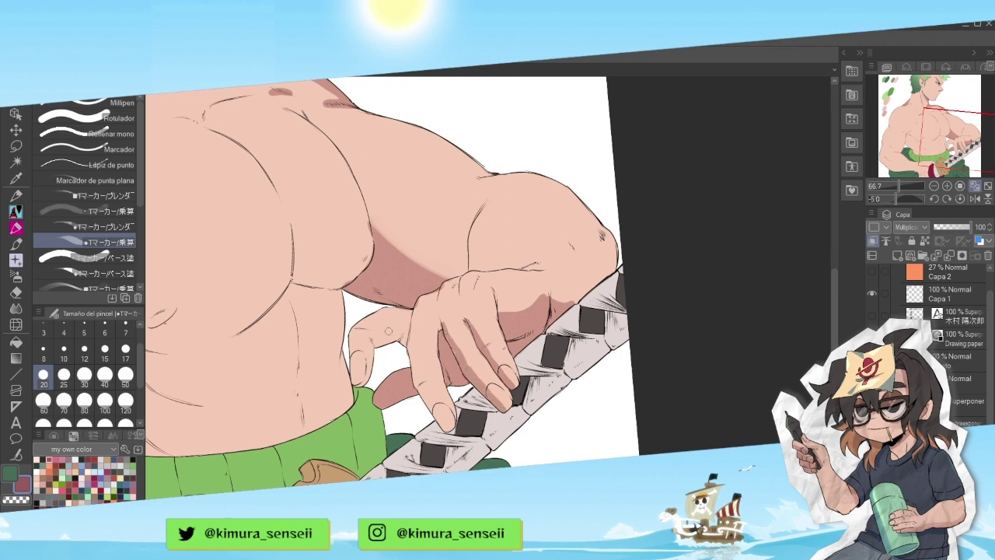
{"action": "key", "text": "minus"}
{"action": "key", "text": "minus"}
{"action": "mouse_move", "coordinate": [381, 407]}
{"action": "left_mouse_down"}
{"action": "mouse_move", "coordinate": [360, 375]}
{"action": "mouse_move", "coordinate": [367, 333]}
{"action": "left_mouse_up"}
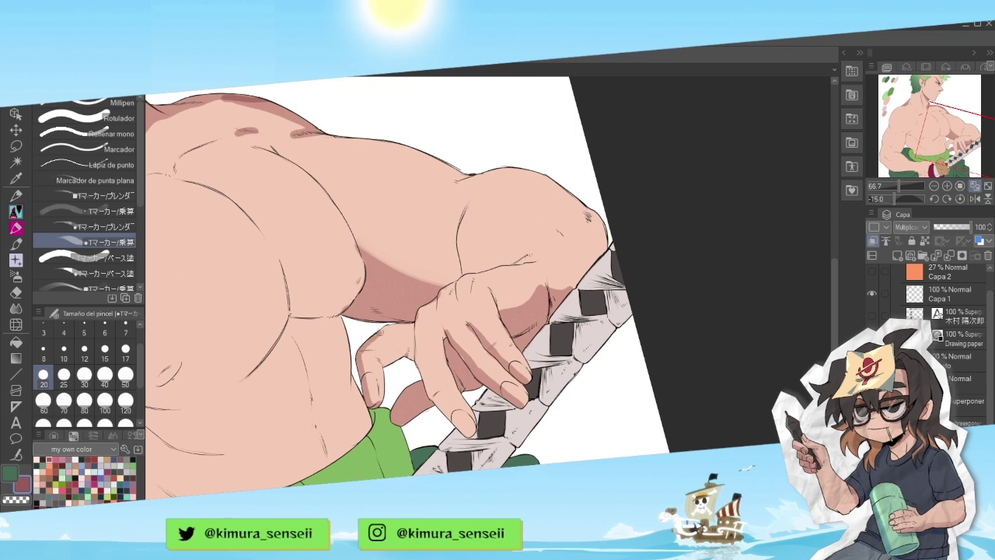
- Shade the crease beneath the pectorals and the far edge of the waist down to the green sash
{"action": "key", "text": "minus"}
{"action": "mouse_move", "coordinate": [447, 326]}
{"action": "left_mouse_down"}
{"action": "mouse_move", "coordinate": [531, 254]}
{"action": "mouse_move", "coordinate": [602, 221]}
{"action": "left_mouse_up"}
{"action": "key", "text": "minus"}
{"action": "key", "text": "minus"}
{"action": "key", "text": "minus"}
{"action": "key", "text": "minus"}
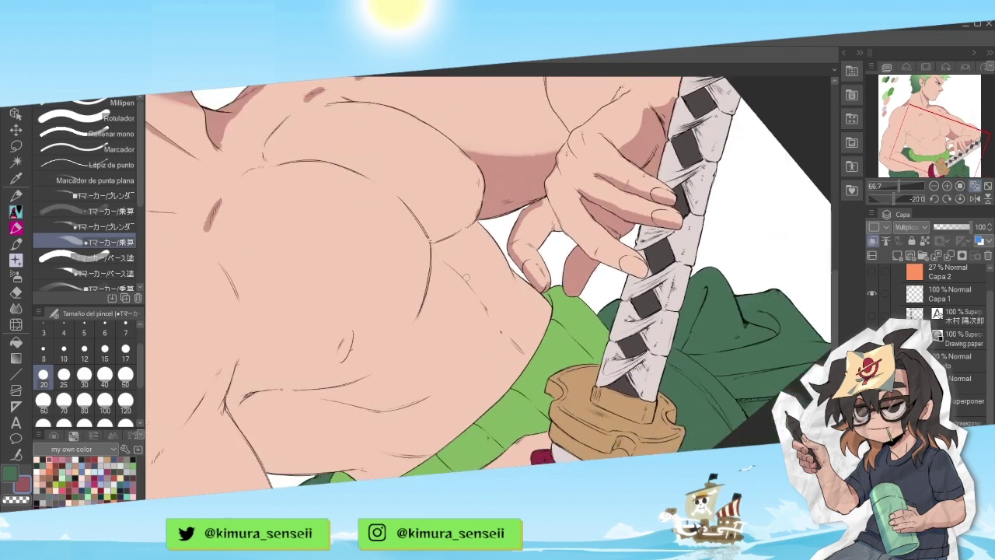
{"action": "mouse_move", "coordinate": [420, 220]}
{"action": "left_mouse_down"}
{"action": "mouse_move", "coordinate": [431, 244]}
{"action": "mouse_move", "coordinate": [424, 311]}
{"action": "left_mouse_up"}
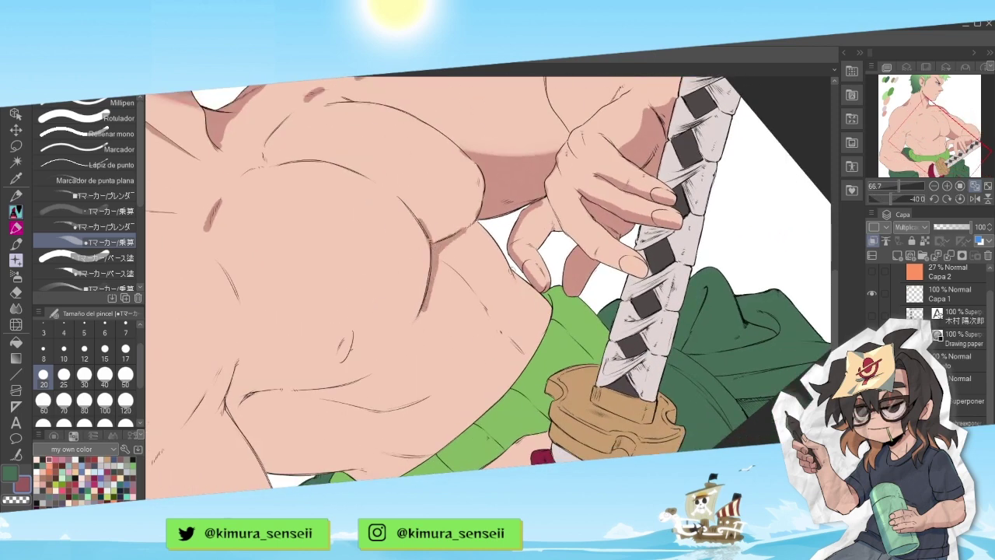
{"action": "mouse_move", "coordinate": [476, 220]}
{"action": "left_mouse_down"}
{"action": "mouse_move", "coordinate": [526, 298]}
{"action": "mouse_move", "coordinate": [545, 310]}
{"action": "left_mouse_up"}
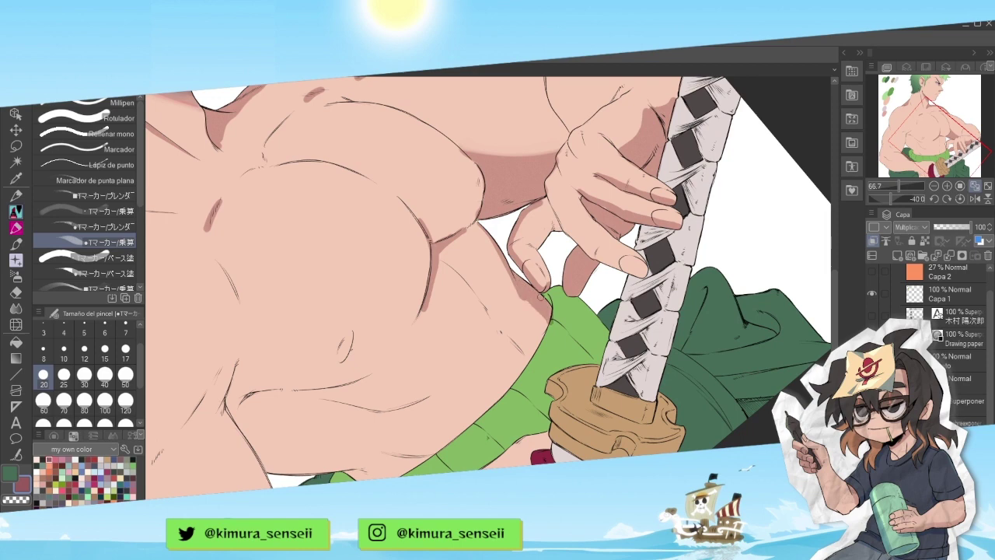
- Shade the near armpit and side of the torso at size 50, and refine the shadow's edge with the transparent colour at size 20
{"action": "left_click_drag", "start_coordinate": [906, 131], "coordinate": [892, 127]}
{"action": "left_click", "coordinate": [961, 199]}
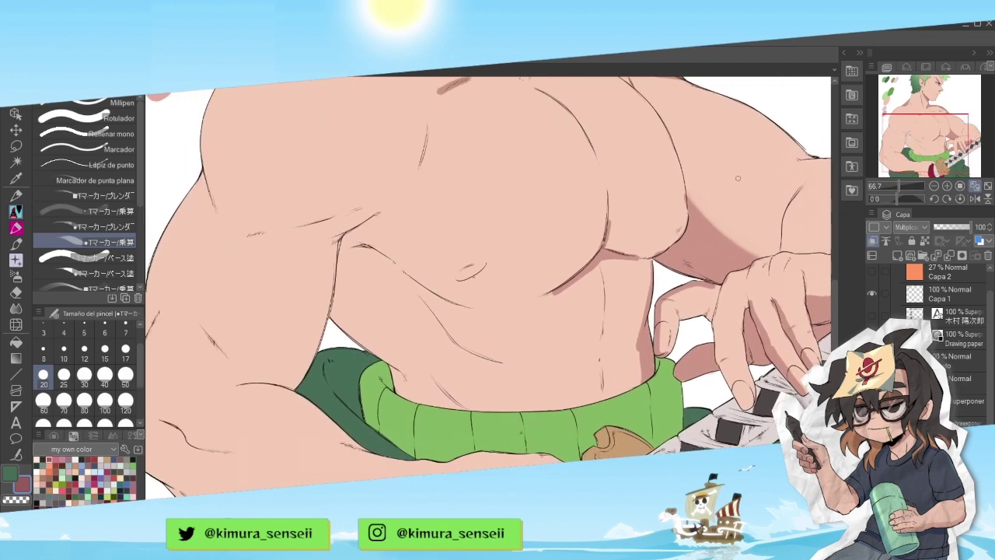
{"action": "left_click", "coordinate": [125, 377]}
{"action": "mouse_move", "coordinate": [347, 309]}
{"action": "left_mouse_down"}
{"action": "mouse_move", "coordinate": [347, 255]}
{"action": "mouse_move", "coordinate": [376, 220]}
{"action": "mouse_move", "coordinate": [358, 250]}
{"action": "mouse_move", "coordinate": [351, 326]}
{"action": "mouse_move", "coordinate": [339, 316]}
{"action": "mouse_move", "coordinate": [394, 359]}
{"action": "mouse_move", "coordinate": [411, 391]}
{"action": "mouse_move", "coordinate": [443, 397]}
{"action": "mouse_move", "coordinate": [405, 364]}
{"action": "mouse_move", "coordinate": [370, 304]}
{"action": "mouse_move", "coordinate": [365, 284]}
{"action": "mouse_move", "coordinate": [402, 266]}
{"action": "mouse_move", "coordinate": [378, 221]}
{"action": "left_mouse_up"}
{"action": "left_click", "coordinate": [44, 376]}
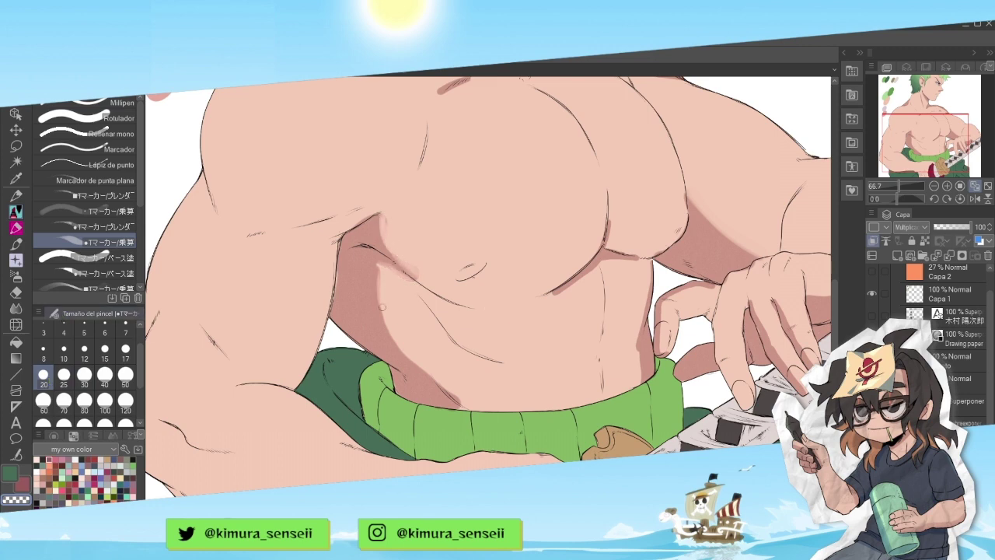
{"action": "mouse_move", "coordinate": [380, 263]}
{"action": "left_mouse_down"}
{"action": "mouse_move", "coordinate": [387, 328]}
{"action": "mouse_move", "coordinate": [423, 367]}
{"action": "left_mouse_up"}
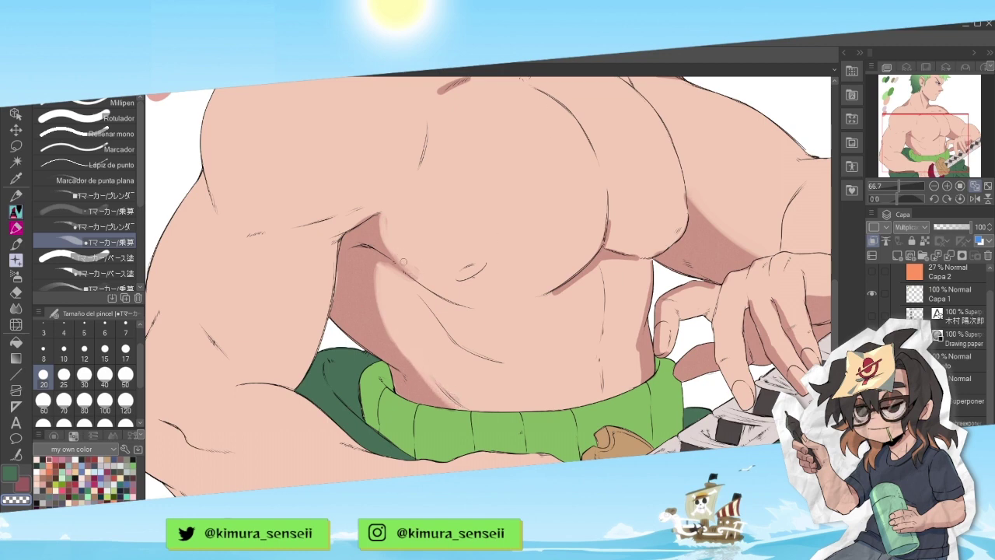
- Return to the muted red at size 50 and shade the outer edge of the near shoulder and upper arm
{"action": "left_click_drag", "start_coordinate": [902, 117], "coordinate": [884, 115]}
{"action": "left_click", "coordinate": [935, 199]}
{"action": "left_click", "coordinate": [23, 485]}
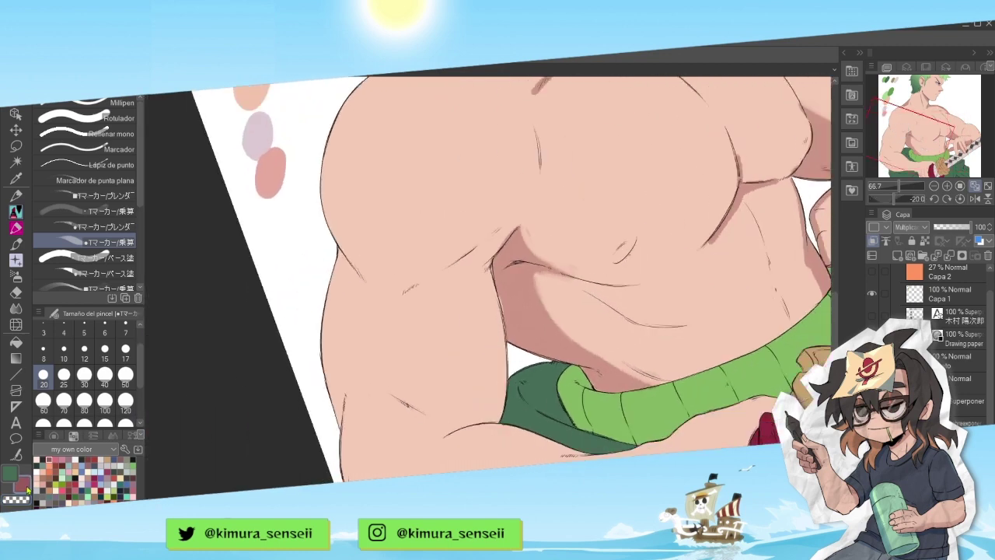
{"action": "left_click", "coordinate": [125, 377]}
{"action": "key", "text": "asciicircum"}
{"action": "mouse_move", "coordinate": [311, 367]}
{"action": "left_mouse_down"}
{"action": "mouse_move", "coordinate": [348, 244]}
{"action": "mouse_move", "coordinate": [379, 242]}
{"action": "mouse_move", "coordinate": [385, 255]}
{"action": "mouse_move", "coordinate": [367, 145]}
{"action": "left_mouse_up"}
{"action": "key", "text": "minus"}
{"action": "key", "text": "minus"}
{"action": "key", "text": "minus"}
{"action": "key", "text": "minus"}
{"action": "key", "text": "minus"}
{"action": "key", "text": "minus"}
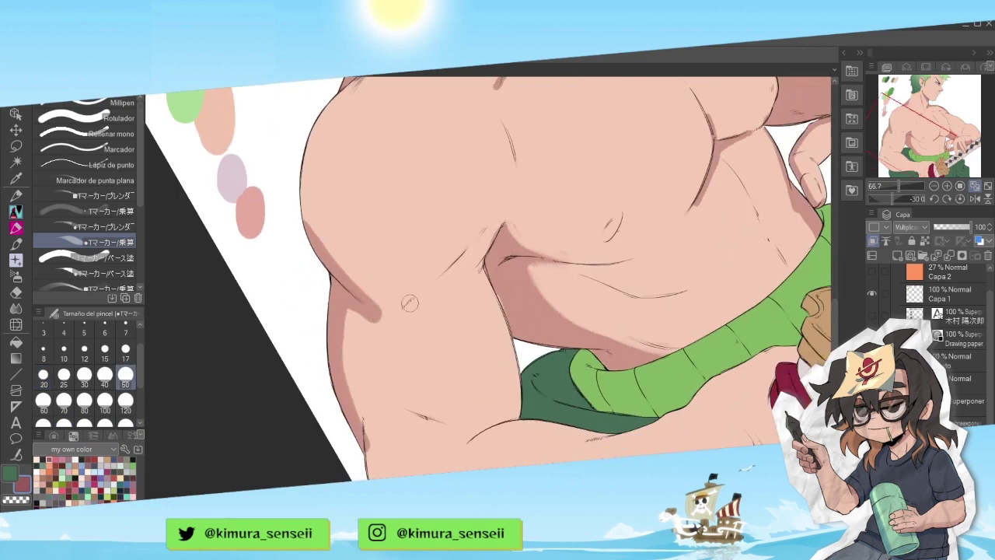
- Add a diagonal shadow stroke on the near shoulder muscle in front of the armpit
{"action": "left_click_drag", "start_coordinate": [409, 302], "coordinate": [475, 231]}
{"action": "key", "text": "asciicircum"}
{"action": "key", "text": "asciicircum"}
{"action": "key", "text": "asciicircum"}
{"action": "key", "text": "asciicircum"}
{"action": "key", "text": "asciicircum"}
- Shade the near elbow and the underside of the forearm up to the wrist, with a second darker pass along the forearm
{"action": "left_click_drag", "start_coordinate": [905, 139], "coordinate": [897, 150]}
{"action": "mouse_move", "coordinate": [366, 289]}
{"action": "left_mouse_down"}
{"action": "mouse_move", "coordinate": [354, 356]}
{"action": "mouse_move", "coordinate": [365, 391]}
{"action": "mouse_move", "coordinate": [439, 457]}
{"action": "mouse_move", "coordinate": [525, 463]}
{"action": "mouse_move", "coordinate": [615, 439]}
{"action": "mouse_move", "coordinate": [681, 449]}
{"action": "left_mouse_up"}
{"action": "key", "text": "minus"}
{"action": "key", "text": "minus"}
{"action": "key", "text": "minus"}
{"action": "key", "text": "minus"}
{"action": "key", "text": "minus"}
{"action": "key", "text": "minus"}
{"action": "key", "text": "minus"}
{"action": "key", "text": "minus"}
{"action": "key", "text": "minus"}
{"action": "left_click_drag", "start_coordinate": [655, 361], "coordinate": [611, 418]}
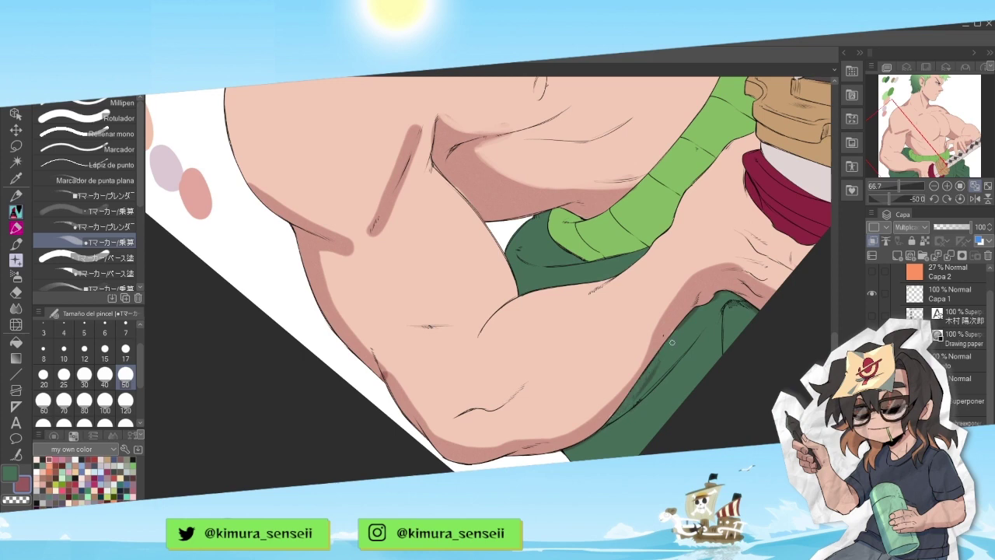
{"action": "mouse_move", "coordinate": [515, 442]}
{"action": "left_mouse_down"}
{"action": "mouse_move", "coordinate": [668, 315]}
{"action": "mouse_move", "coordinate": [560, 439]}
{"action": "mouse_move", "coordinate": [631, 418]}
{"action": "left_mouse_up"}
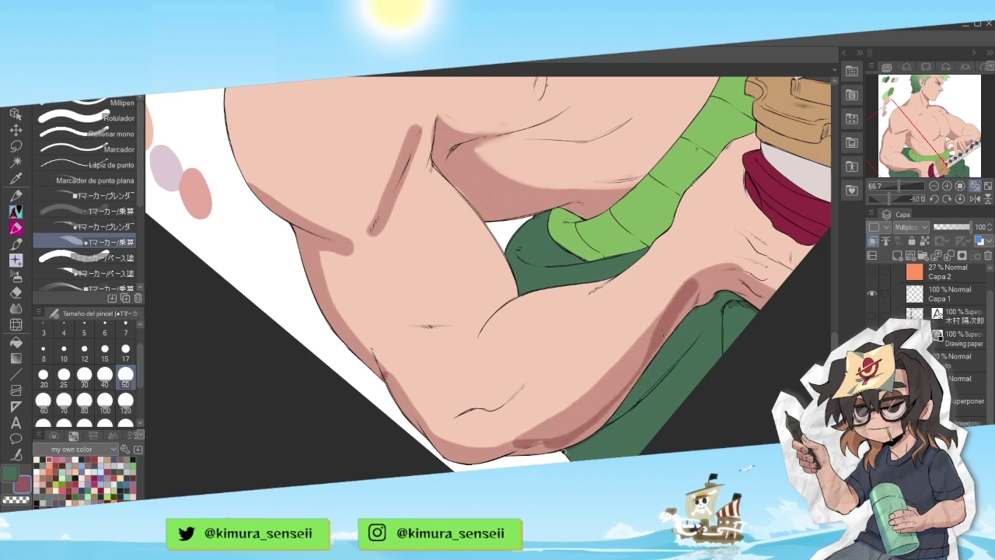
- Shade the inner edge of the near upper arm down to the elbow fold at size 30
{"action": "key", "text": "asciicircum"}
{"action": "key", "text": "asciicircum"}
{"action": "key", "text": "asciicircum"}
{"action": "key", "text": "asciicircum"}
{"action": "key", "text": "asciicircum"}
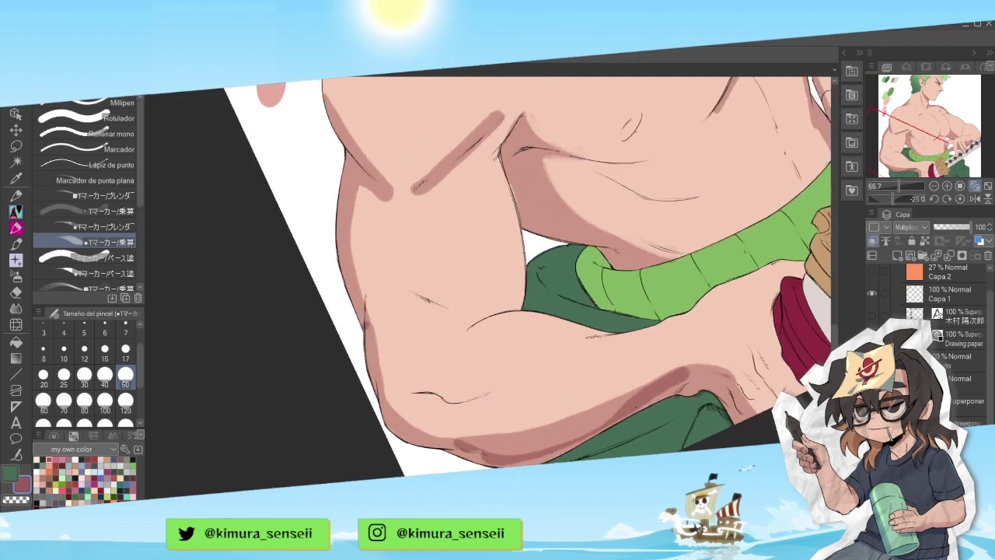
{"action": "key", "text": "asciicircum"}
{"action": "key", "text": "asciicircum"}
{"action": "key", "text": "asciicircum"}
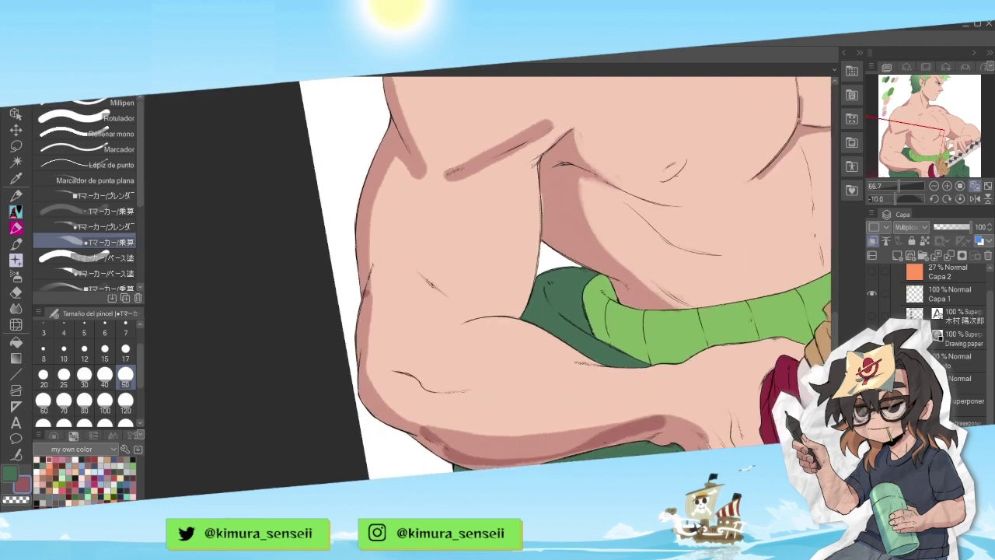
{"action": "key", "text": "minus"}
{"action": "key", "text": "minus"}
{"action": "left_click", "coordinate": [85, 380]}
{"action": "key", "text": "minus"}
{"action": "key", "text": "minus"}
{"action": "key", "text": "minus"}
{"action": "key", "text": "minus"}
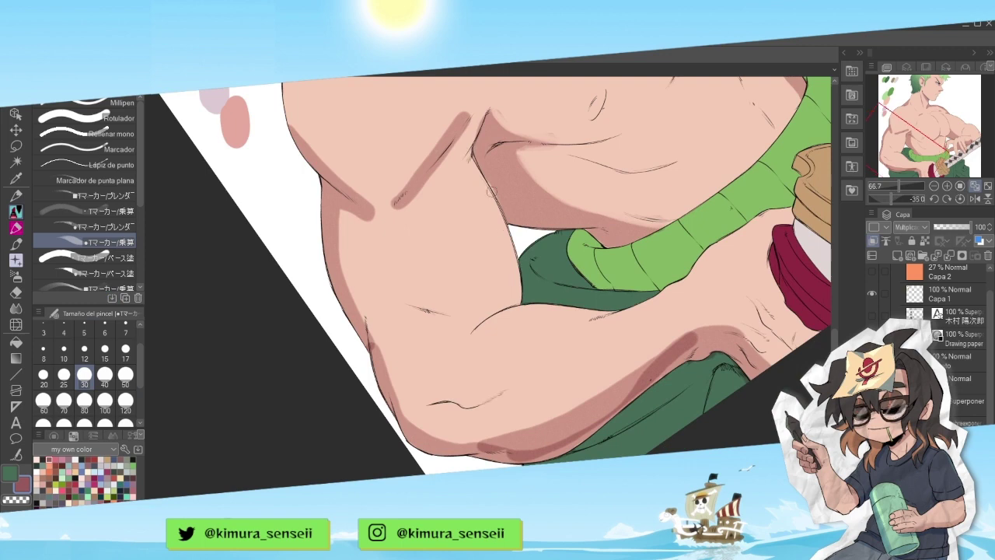
{"action": "mouse_move", "coordinate": [493, 193]}
{"action": "left_mouse_down"}
{"action": "mouse_move", "coordinate": [503, 299]}
{"action": "mouse_move", "coordinate": [516, 297]}
{"action": "mouse_move", "coordinate": [489, 315]}
{"action": "mouse_move", "coordinate": [505, 249]}
{"action": "left_mouse_up"}
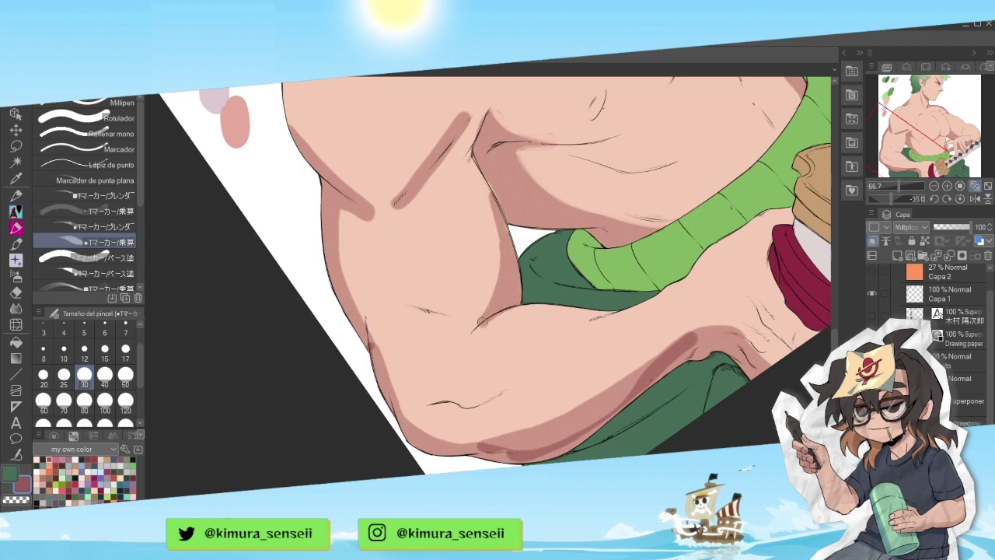
{"action": "left_click_drag", "start_coordinate": [484, 321], "coordinate": [476, 332]}
- Shade along the muscle crease near the elbow on the forearm
{"action": "key", "text": "minus"}
{"action": "key", "text": "minus"}
{"action": "key", "text": "minus"}
{"action": "key", "text": "minus"}
{"action": "key", "text": "minus"}
{"action": "key", "text": "minus"}
{"action": "key", "text": "minus"}
{"action": "key", "text": "minus"}
{"action": "key", "text": "minus"}
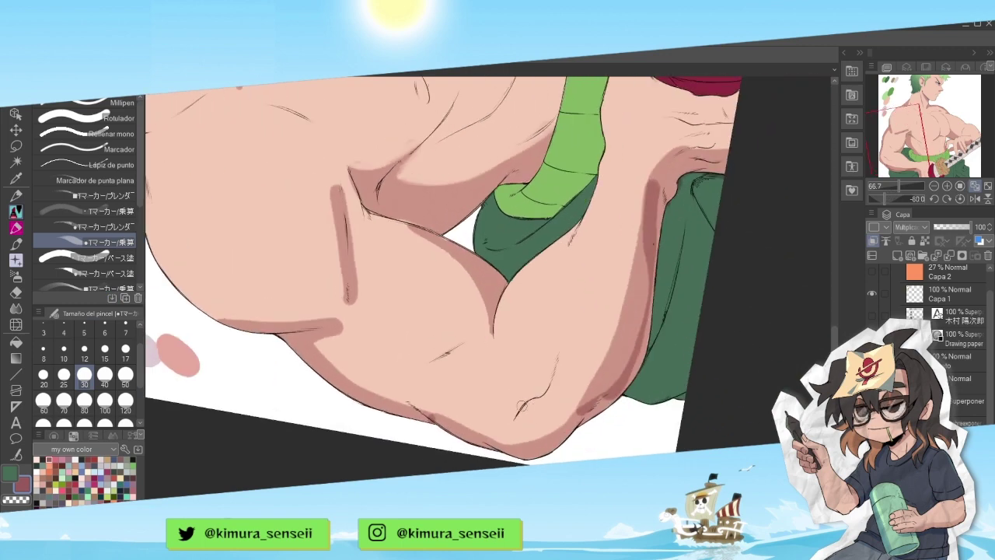
{"action": "left_click_drag", "start_coordinate": [520, 412], "coordinate": [562, 352]}
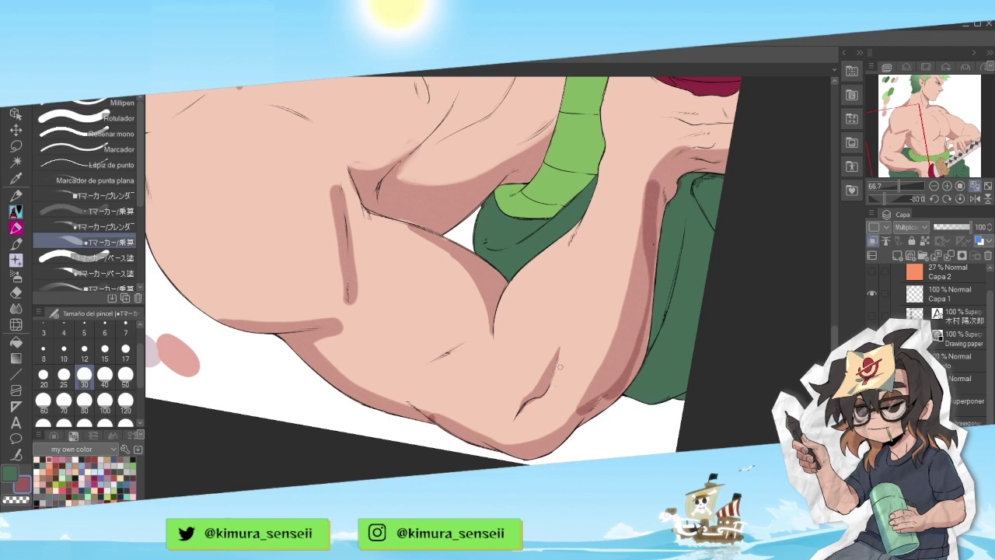
- Add a short tapered shadow on the inner edge of the near forearm beside the green trousers
{"action": "key", "text": "asciicircum"}
{"action": "key", "text": "asciicircum"}
{"action": "key", "text": "asciicircum"}
{"action": "key", "text": "asciicircum"}
{"action": "key", "text": "asciicircum"}
{"action": "key", "text": "asciicircum"}
{"action": "key", "text": "asciicircum"}
{"action": "key", "text": "asciicircum"}
{"action": "key", "text": "asciicircum"}
{"action": "key", "text": "asciicircum"}
{"action": "key", "text": "asciicircum"}
{"action": "key", "text": "asciicircum"}
{"action": "key", "text": "minus"}
{"action": "key", "text": "minus"}
{"action": "key", "text": "minus"}
{"action": "key", "text": "minus"}
{"action": "key", "text": "minus"}
{"action": "key", "text": "minus"}
{"action": "key", "text": "minus"}
{"action": "key", "text": "minus"}
{"action": "key", "text": "minus"}
{"action": "key", "text": "minus"}
{"action": "key", "text": "minus"}
{"action": "key", "text": "minus"}
{"action": "left_click_drag", "start_coordinate": [577, 226], "coordinate": [549, 279]}
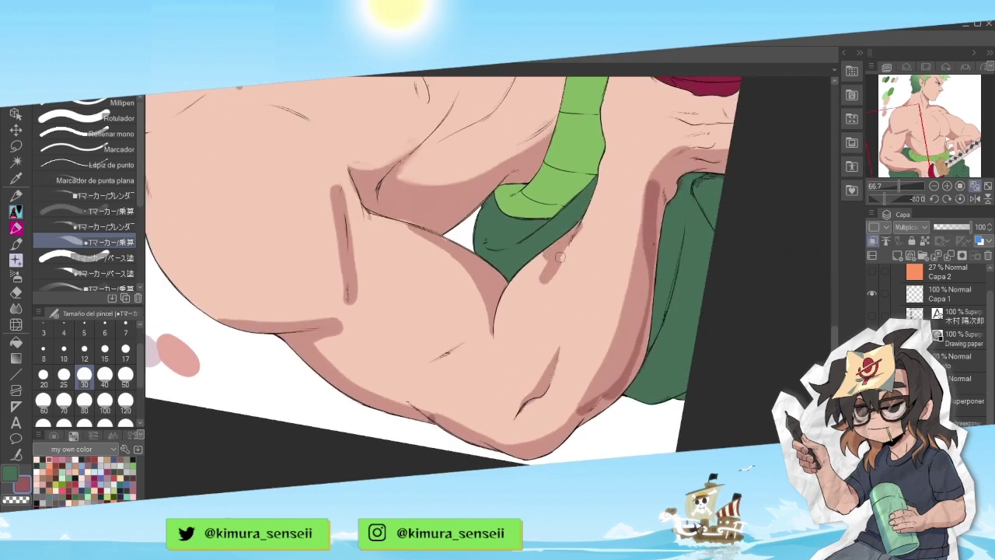
{"action": "left_click_drag", "start_coordinate": [581, 227], "coordinate": [545, 289]}
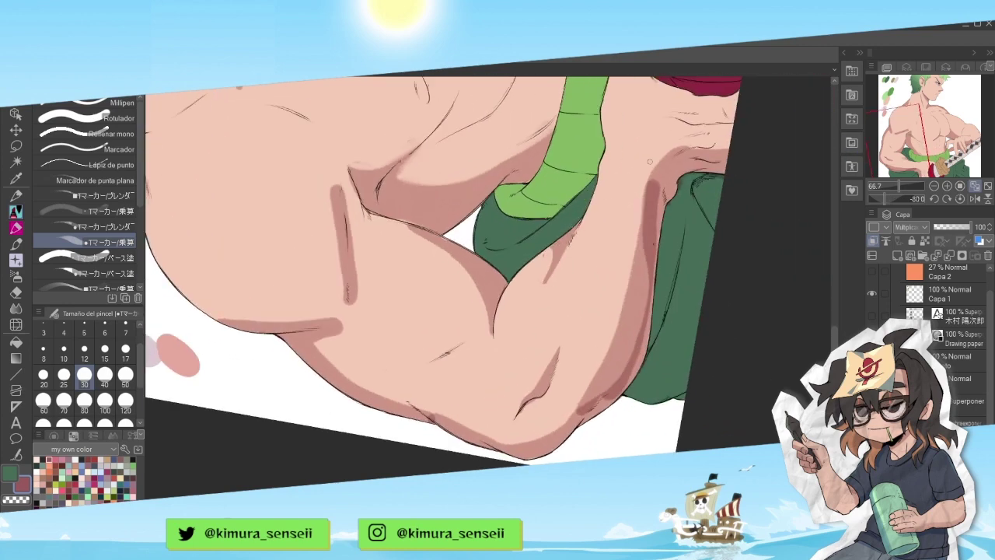
- Pick a muted blue shadow colour and layer it over the skin shadow on the trapezius beside the neck
{"action": "key", "text": "asciicircum"}
{"action": "key", "text": "asciicircum"}
{"action": "key", "text": "asciicircum"}
{"action": "key", "text": "asciicircum"}
{"action": "key", "text": "asciicircum"}
{"action": "key", "text": "asciicircum"}
{"action": "key", "text": "asciicircum"}
{"action": "key", "text": "asciicircum"}
{"action": "key", "text": "asciicircum"}
{"action": "key", "text": "asciicircum"}
{"action": "key", "text": "asciicircum"}
{"action": "key", "text": "asciicircum"}
{"action": "key", "text": "asciicircum"}
{"action": "key", "text": "asciicircum"}
{"action": "key", "text": "asciicircum"}
{"action": "left_click_drag", "start_coordinate": [923, 145], "coordinate": [946, 115]}
{"action": "key", "text": "minus"}
{"action": "key", "text": "minus"}
{"action": "key", "text": "minus"}
{"action": "key", "text": "minus"}
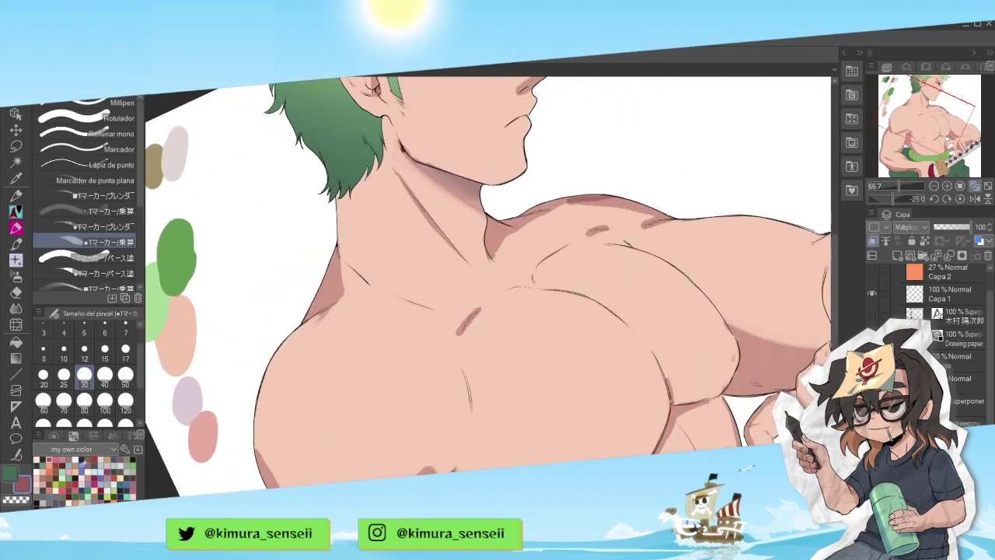
{"action": "left_click", "coordinate": [82, 465]}
{"action": "left_click_drag", "start_coordinate": [309, 319], "coordinate": [337, 272]}
- Layer the blue shadow along the top contour of the far shoulder from the neck base outward
{"action": "key", "text": "asciicircum"}
{"action": "key", "text": "asciicircum"}
{"action": "key", "text": "asciicircum"}
{"action": "key", "text": "asciicircum"}
{"action": "key", "text": "asciicircum"}
{"action": "key", "text": "asciicircum"}
{"action": "key", "text": "asciicircum"}
{"action": "key", "text": "asciicircum"}
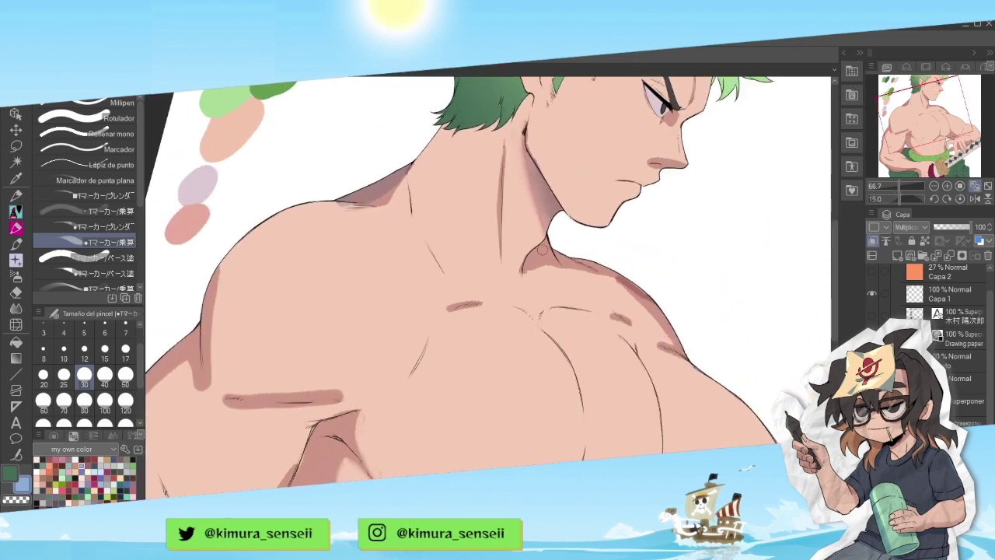
{"action": "mouse_move", "coordinate": [543, 249]}
{"action": "left_mouse_down"}
{"action": "mouse_move", "coordinate": [618, 272]}
{"action": "mouse_move", "coordinate": [651, 298]}
{"action": "mouse_move", "coordinate": [688, 356]}
{"action": "left_mouse_up"}
- Layer the blue shadow on the flank beneath the near armpit and along the inner edge of the near upper arm
{"action": "key", "text": "minus"}
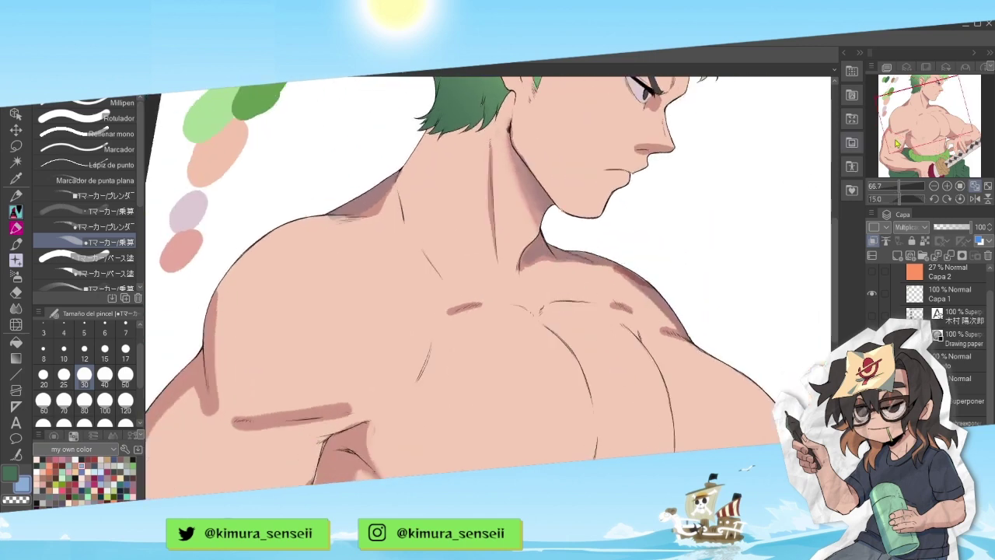
{"action": "key", "text": "minus"}
{"action": "key", "text": "minus"}
{"action": "key", "text": "minus"}
{"action": "key", "text": "minus"}
{"action": "left_click_drag", "start_coordinate": [898, 143], "coordinate": [916, 146]}
{"action": "mouse_move", "coordinate": [410, 253]}
{"action": "left_mouse_down"}
{"action": "mouse_move", "coordinate": [418, 311]}
{"action": "mouse_move", "coordinate": [452, 337]}
{"action": "left_mouse_up"}
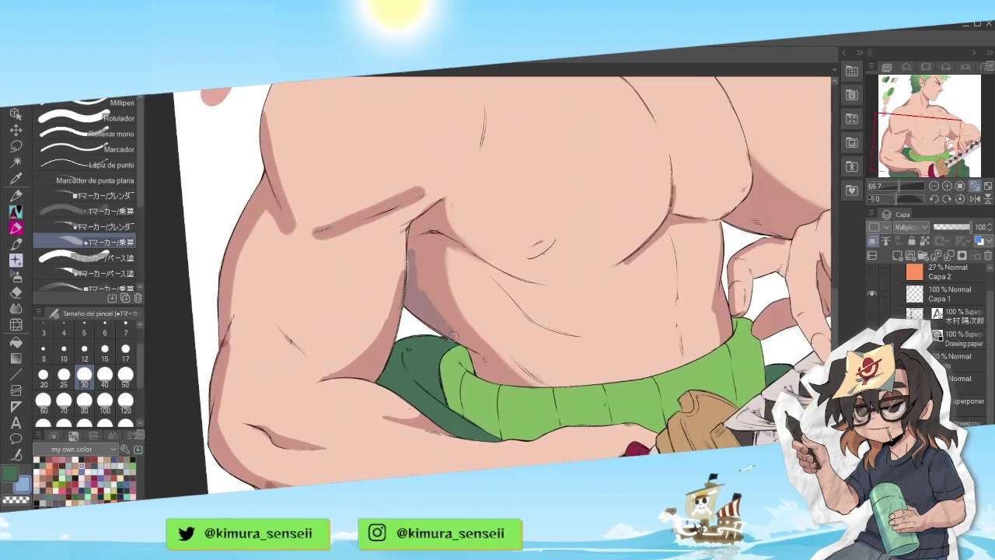
{"action": "mouse_move", "coordinate": [426, 299]}
{"action": "left_mouse_down"}
{"action": "mouse_move", "coordinate": [411, 244]}
{"action": "mouse_move", "coordinate": [427, 290]}
{"action": "left_mouse_up"}
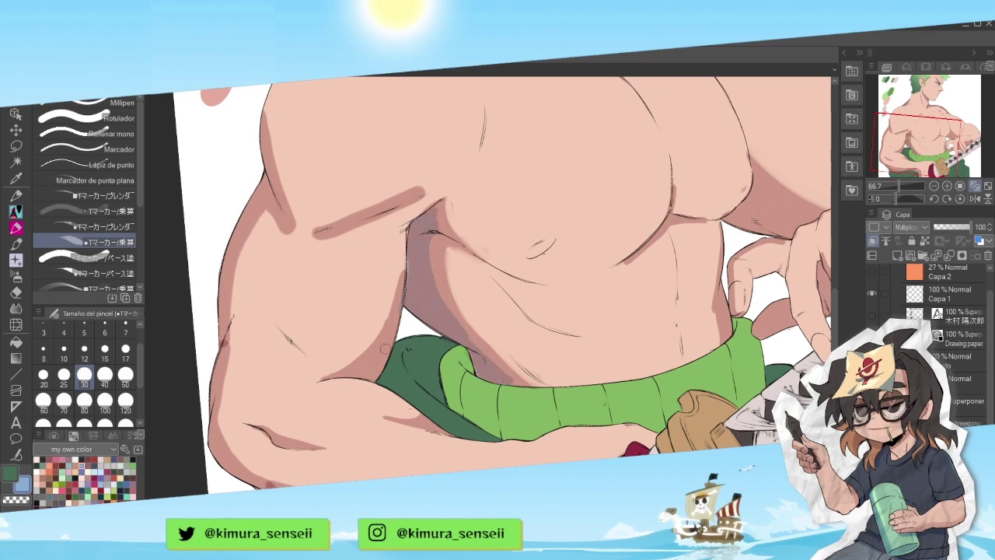
{"action": "mouse_move", "coordinate": [360, 374]}
{"action": "left_mouse_down"}
{"action": "mouse_move", "coordinate": [387, 338]}
{"action": "mouse_move", "coordinate": [368, 375]}
{"action": "left_mouse_up"}
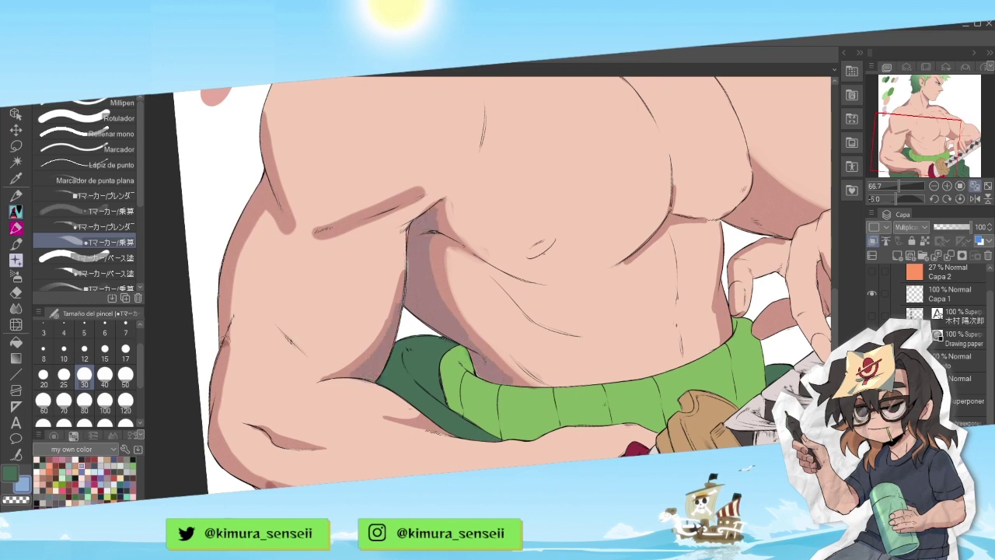
- Layer the blue shadow along the outer near upper arm, around the elbow and under the forearm to the wrist
{"action": "left_click_drag", "start_coordinate": [224, 362], "coordinate": [234, 224]}
{"action": "left_click_drag", "start_coordinate": [242, 276], "coordinate": [266, 124]}
{"action": "left_click_drag", "start_coordinate": [911, 137], "coordinate": [910, 162]}
{"action": "left_click", "coordinate": [947, 199]}
{"action": "left_click", "coordinate": [947, 199]}
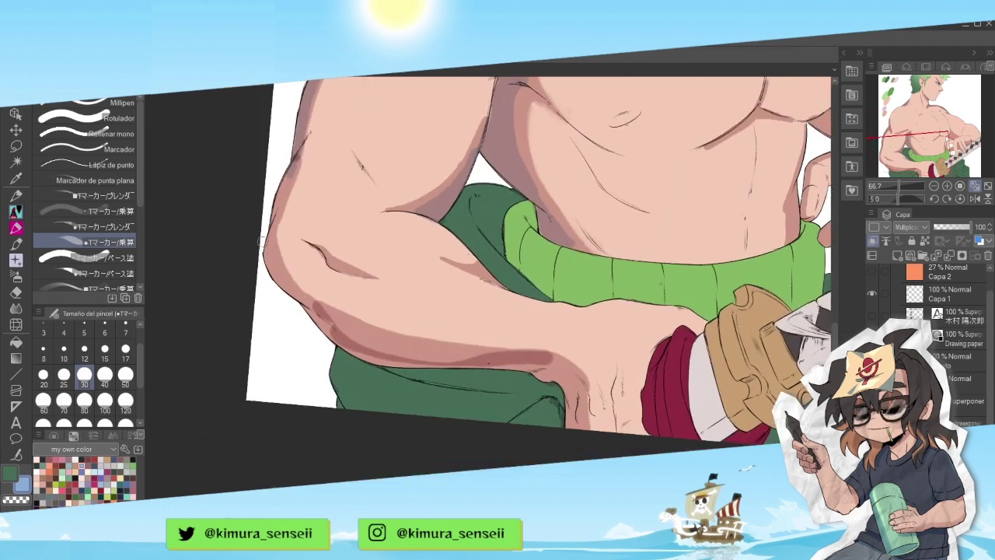
{"action": "mouse_move", "coordinate": [288, 290]}
{"action": "left_mouse_down"}
{"action": "mouse_move", "coordinate": [264, 241]}
{"action": "mouse_move", "coordinate": [289, 171]}
{"action": "left_mouse_up"}
{"action": "mouse_move", "coordinate": [264, 240]}
{"action": "left_mouse_down"}
{"action": "mouse_move", "coordinate": [339, 338]}
{"action": "mouse_move", "coordinate": [382, 364]}
{"action": "mouse_move", "coordinate": [430, 357]}
{"action": "left_mouse_up"}
{"action": "mouse_move", "coordinate": [321, 308]}
{"action": "left_mouse_down"}
{"action": "mouse_move", "coordinate": [437, 359]}
{"action": "mouse_move", "coordinate": [554, 375]}
{"action": "left_mouse_up"}
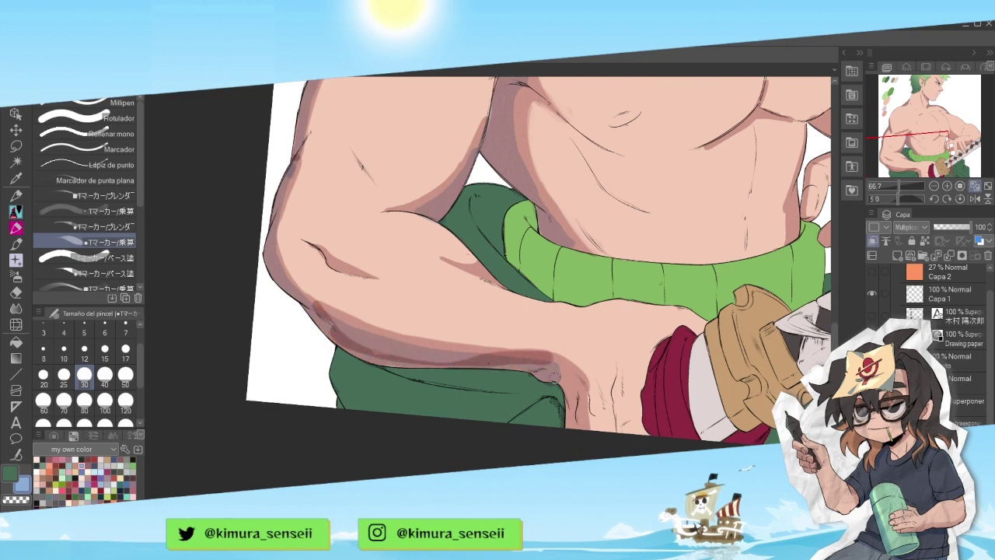
{"action": "left_click_drag", "start_coordinate": [575, 419], "coordinate": [560, 365]}
- Blend the shadow edges around the near elbow and outer upper arm with the Mezcla húmeda tool, starting at size 50 and continuing at 30
{"action": "key", "text": "minus"}
{"action": "key", "text": "minus"}
{"action": "key", "text": "minus"}
{"action": "key", "text": "minus"}
{"action": "key", "text": "minus"}
{"action": "key", "text": "minus"}
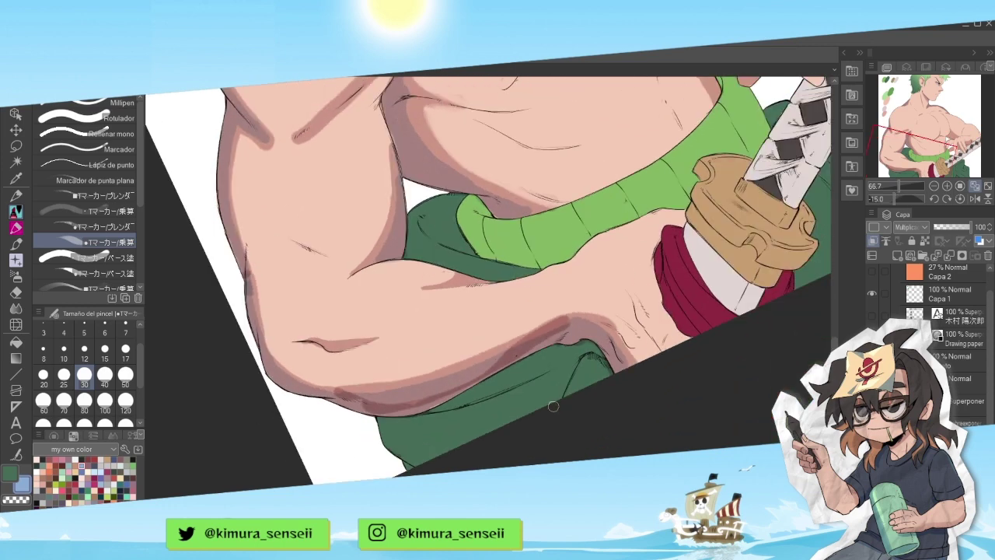
{"action": "left_click", "coordinate": [16, 308]}
{"action": "left_click", "coordinate": [94, 198]}
{"action": "left_click", "coordinate": [125, 374]}
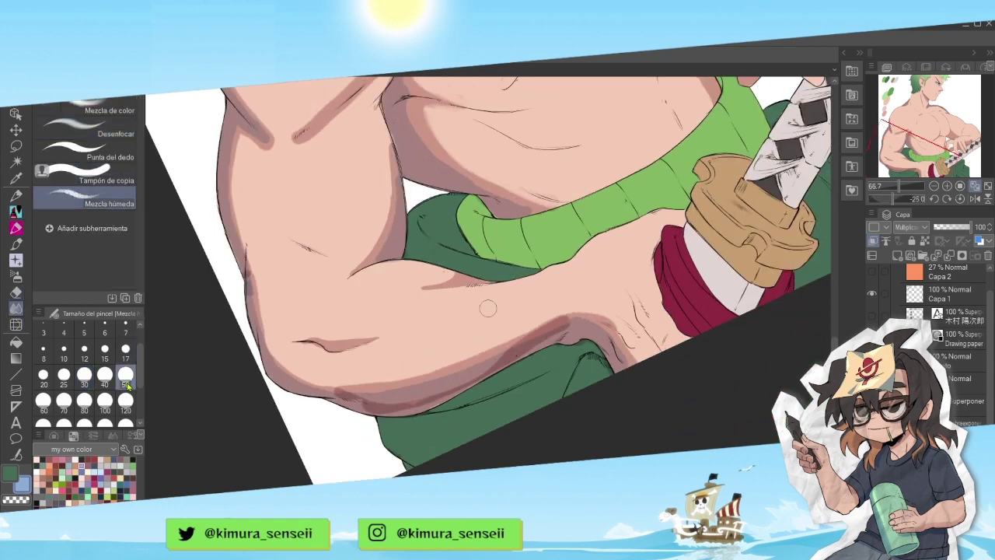
{"action": "left_click_drag", "start_coordinate": [286, 377], "coordinate": [270, 347]}
{"action": "left_click", "coordinate": [84, 377]}
{"action": "key", "text": "asciicircum"}
{"action": "key", "text": "asciicircum"}
{"action": "mouse_move", "coordinate": [281, 304]}
{"action": "left_mouse_down"}
{"action": "mouse_move", "coordinate": [292, 350]}
{"action": "mouse_move", "coordinate": [263, 286]}
{"action": "mouse_move", "coordinate": [280, 344]}
{"action": "left_mouse_up"}
{"action": "left_click_drag", "start_coordinate": [258, 277], "coordinate": [260, 231]}
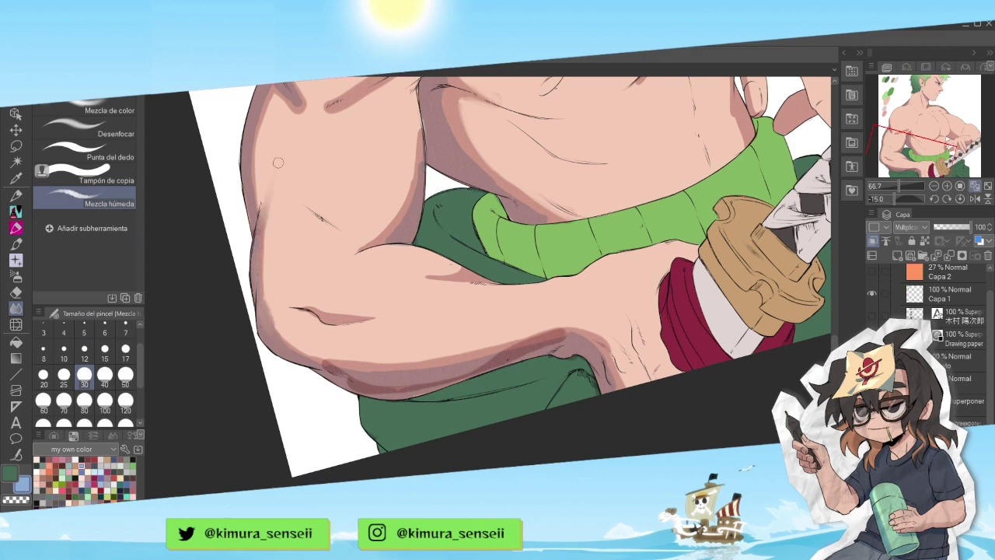
- Blend the layered shadows along the underside of the near forearm to the wrist, raising the blender size to 40
{"action": "key", "text": "asciicircum"}
{"action": "key", "text": "asciicircum"}
{"action": "key", "text": "asciicircum"}
{"action": "key", "text": "asciicircum"}
{"action": "key", "text": "asciicircum"}
{"action": "key", "text": "asciicircum"}
{"action": "key", "text": "asciicircum"}
{"action": "key", "text": "asciicircum"}
{"action": "key", "text": "asciicircum"}
{"action": "key", "text": "asciicircum"}
{"action": "key", "text": "asciicircum"}
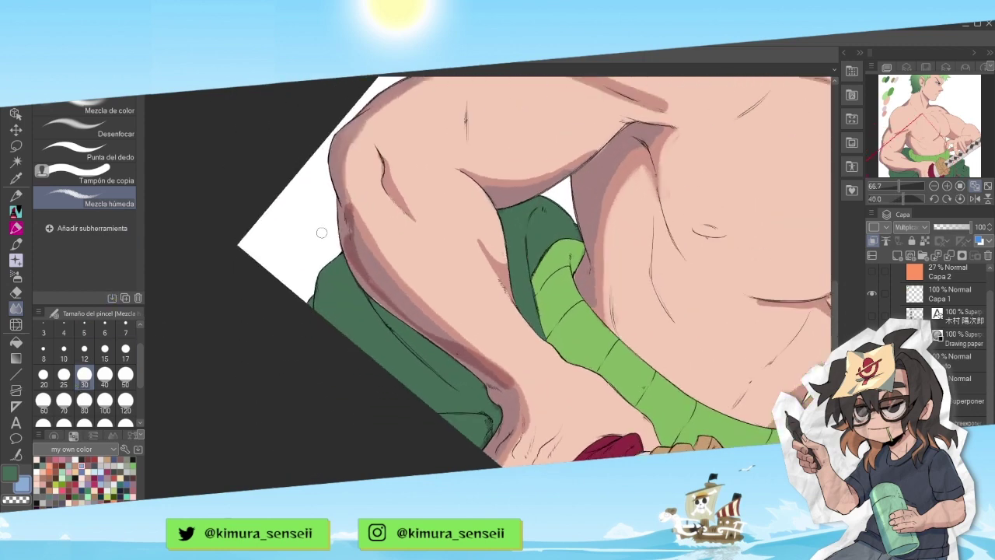
{"action": "left_click_drag", "start_coordinate": [334, 260], "coordinate": [344, 265]}
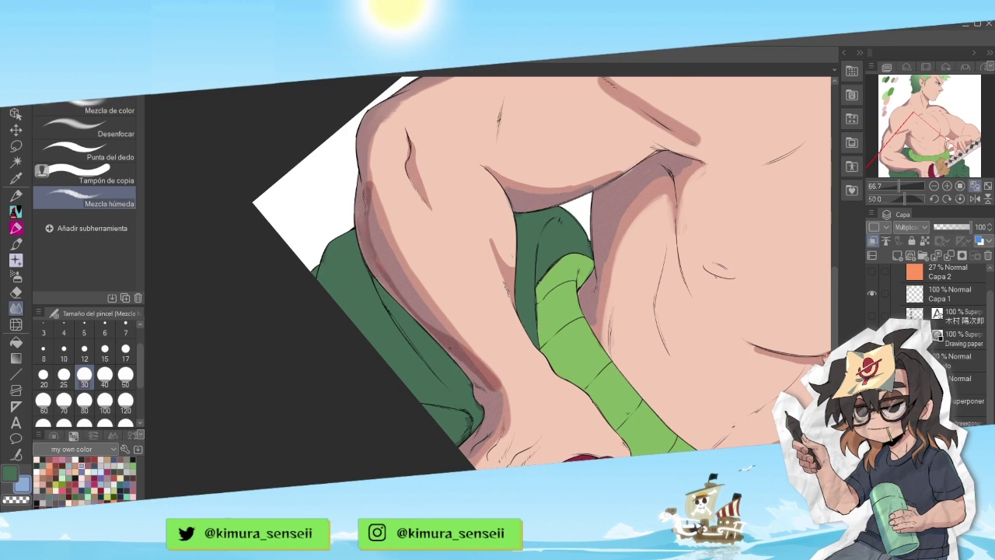
{"action": "left_click", "coordinate": [105, 374]}
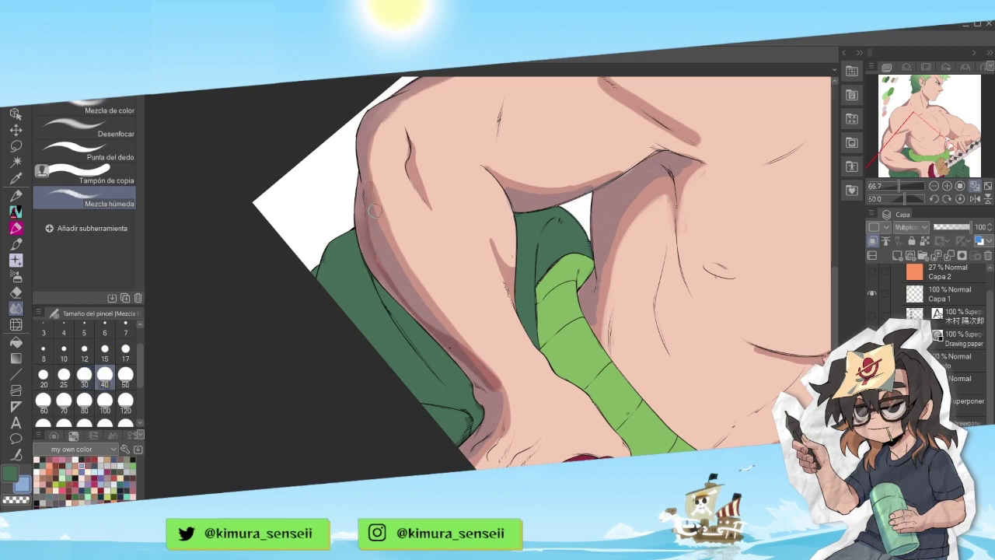
{"action": "left_click_drag", "start_coordinate": [374, 210], "coordinate": [382, 235]}
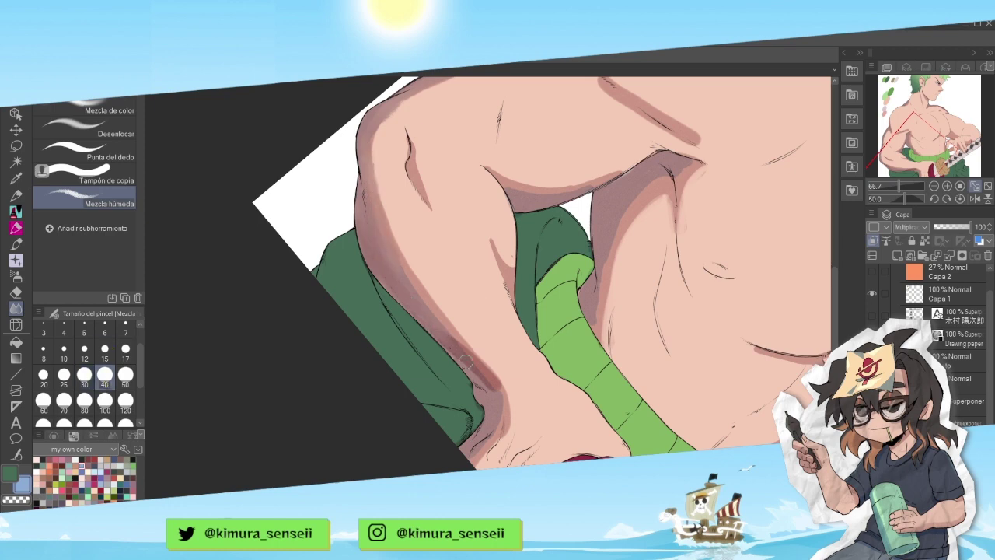
{"action": "mouse_move", "coordinate": [465, 360]}
{"action": "left_mouse_down"}
{"action": "mouse_move", "coordinate": [420, 305]}
{"action": "mouse_move", "coordinate": [434, 315]}
{"action": "mouse_move", "coordinate": [411, 272]}
{"action": "mouse_move", "coordinate": [458, 350]}
{"action": "mouse_move", "coordinate": [379, 241]}
{"action": "left_mouse_up"}
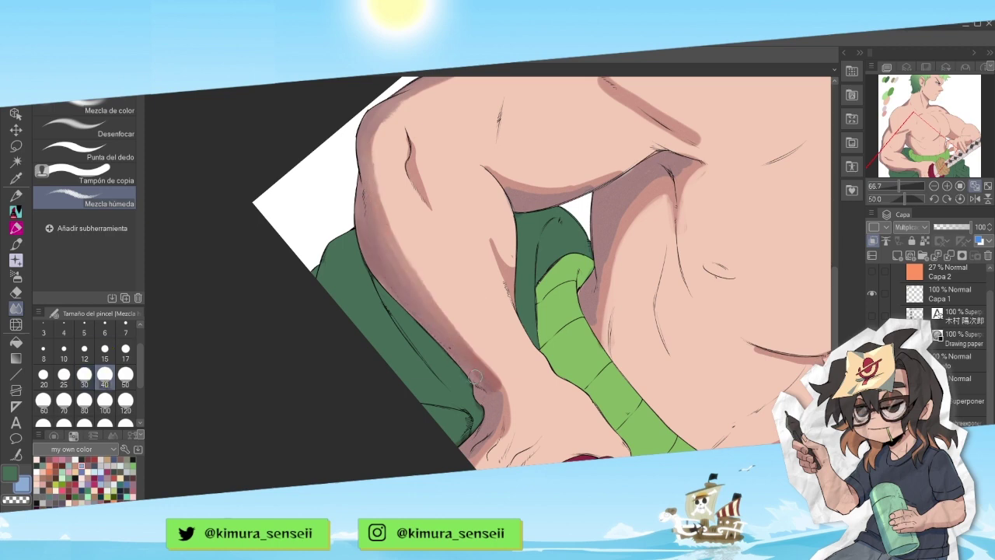
{"action": "mouse_move", "coordinate": [498, 413]}
{"action": "left_mouse_down"}
{"action": "mouse_move", "coordinate": [493, 380]}
{"action": "mouse_move", "coordinate": [625, 311]}
{"action": "mouse_move", "coordinate": [623, 295]}
{"action": "left_mouse_up"}
- Blend the short tapered shadow on the near forearm's inner edge beside the green trousers into the skin
{"action": "mouse_move", "coordinate": [573, 232]}
{"action": "left_mouse_down"}
{"action": "mouse_move", "coordinate": [626, 225]}
{"action": "mouse_move", "coordinate": [570, 257]}
{"action": "mouse_move", "coordinate": [637, 243]}
{"action": "mouse_move", "coordinate": [621, 223]}
{"action": "mouse_move", "coordinate": [633, 222]}
{"action": "mouse_move", "coordinate": [569, 252]}
{"action": "mouse_move", "coordinate": [584, 211]}
{"action": "left_mouse_up"}
{"action": "key", "text": "asciicircum"}
{"action": "key", "text": "asciicircum"}
{"action": "key", "text": "asciicircum"}
{"action": "key", "text": "asciicircum"}
{"action": "key", "text": "minus"}
{"action": "key", "text": "minus"}
{"action": "key", "text": "minus"}
{"action": "key", "text": "minus"}
{"action": "key", "text": "minus"}
{"action": "key", "text": "minus"}
{"action": "key", "text": "minus"}
{"action": "key", "text": "minus"}
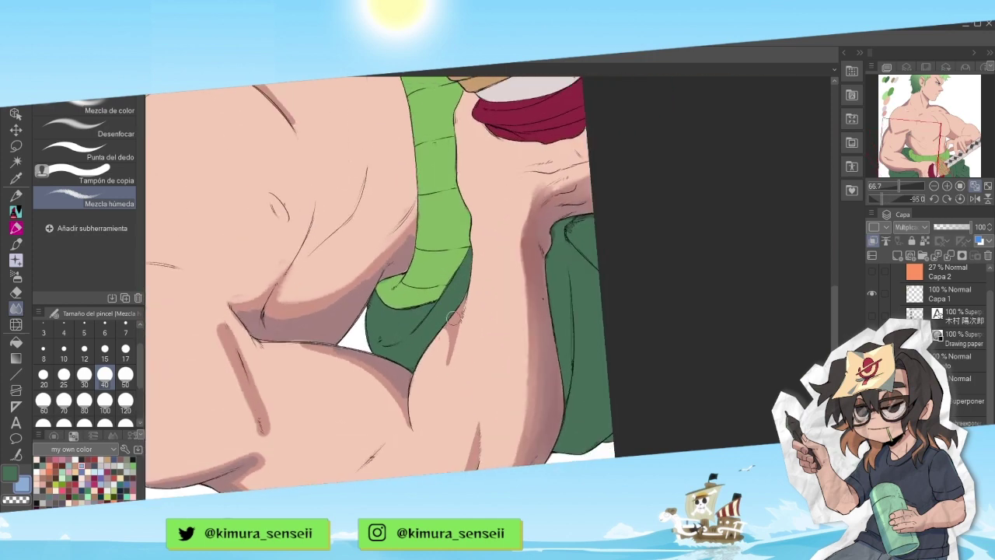
{"action": "left_click_drag", "start_coordinate": [453, 320], "coordinate": [445, 371]}
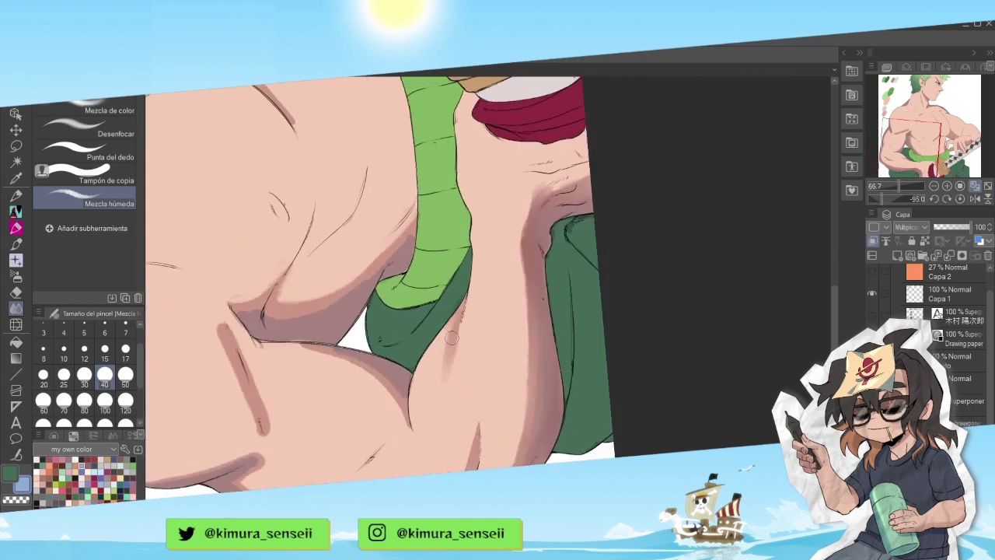
{"action": "left_click_drag", "start_coordinate": [467, 283], "coordinate": [349, 274]}
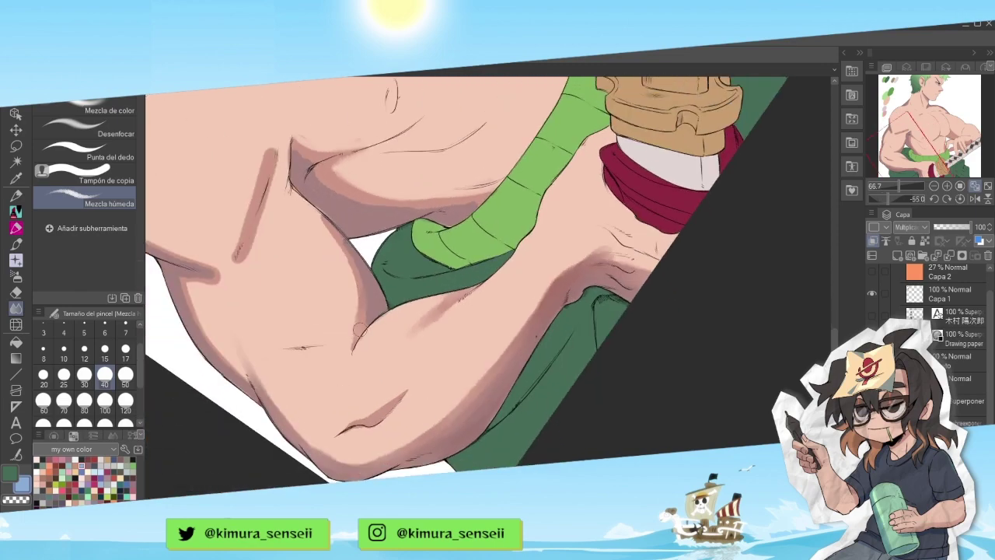
- Soften the shadow edges along the near inner upper arm and around the elbow fold
{"action": "mouse_move", "coordinate": [344, 239]}
{"action": "left_mouse_down"}
{"action": "mouse_move", "coordinate": [369, 309]}
{"action": "mouse_move", "coordinate": [404, 138]}
{"action": "mouse_move", "coordinate": [431, 126]}
{"action": "left_mouse_up"}
{"action": "left_click_drag", "start_coordinate": [431, 125], "coordinate": [450, 341]}
{"action": "mouse_move", "coordinate": [509, 117]}
{"action": "left_mouse_down"}
{"action": "mouse_move", "coordinate": [824, 136]}
{"action": "mouse_move", "coordinate": [812, 321]}
{"action": "left_mouse_up"}
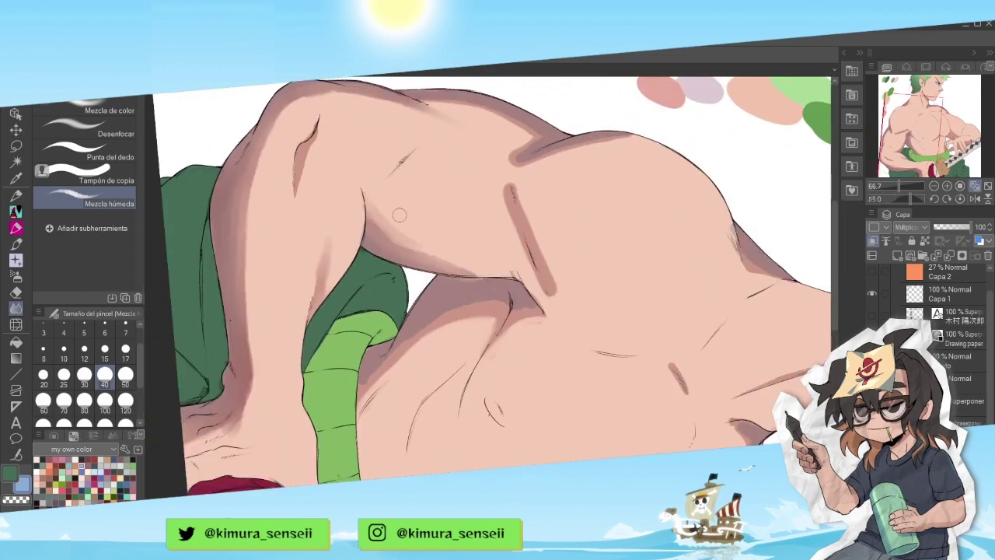
{"action": "mouse_move", "coordinate": [415, 233]}
{"action": "left_mouse_down"}
{"action": "mouse_move", "coordinate": [471, 269]}
{"action": "mouse_move", "coordinate": [457, 306]}
{"action": "left_mouse_up"}
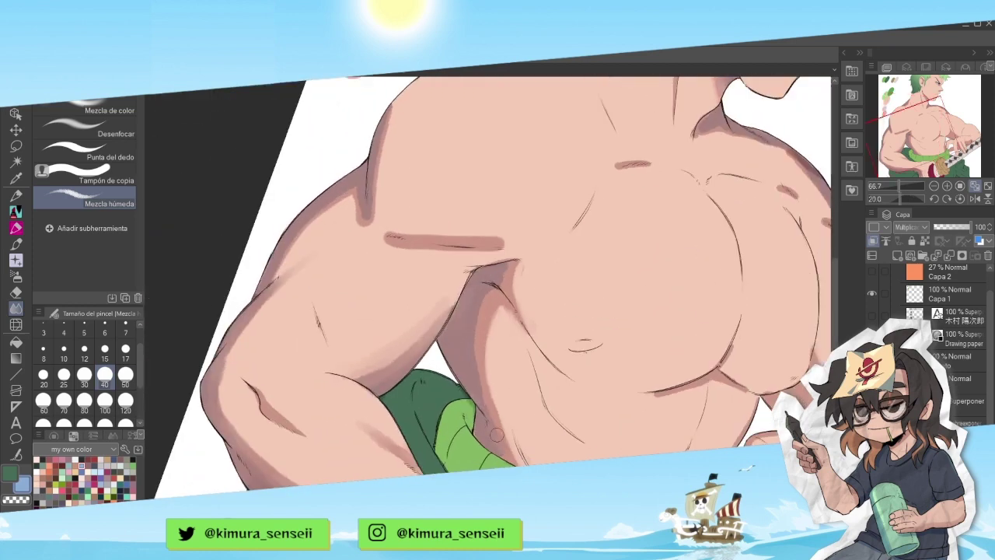
- Blend the flank shadow beneath the near armpit and soften the end of the shadow under the near deltoid
{"action": "mouse_move", "coordinate": [478, 427]}
{"action": "left_mouse_down"}
{"action": "mouse_move", "coordinate": [469, 408]}
{"action": "mouse_move", "coordinate": [484, 387]}
{"action": "left_mouse_up"}
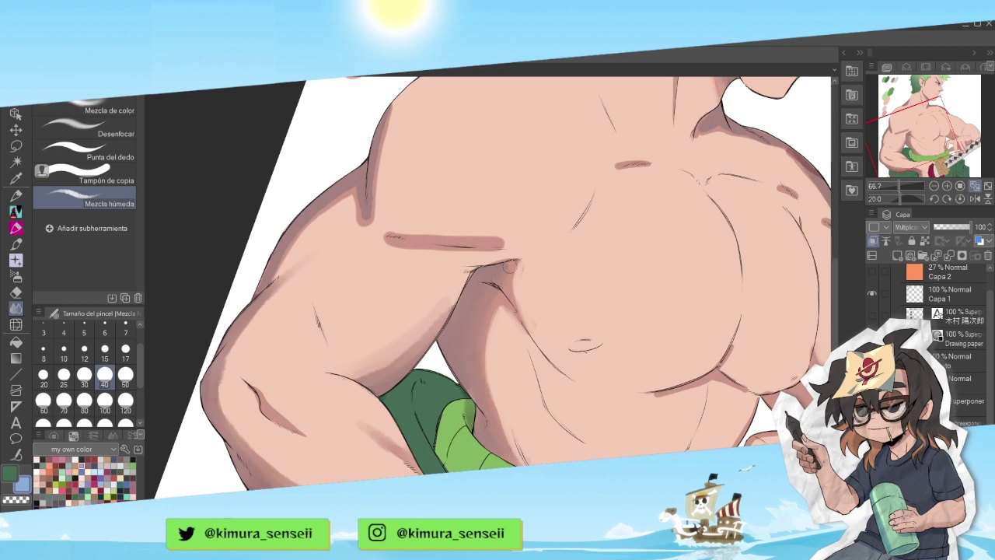
{"action": "left_click_drag", "start_coordinate": [472, 395], "coordinate": [476, 286]}
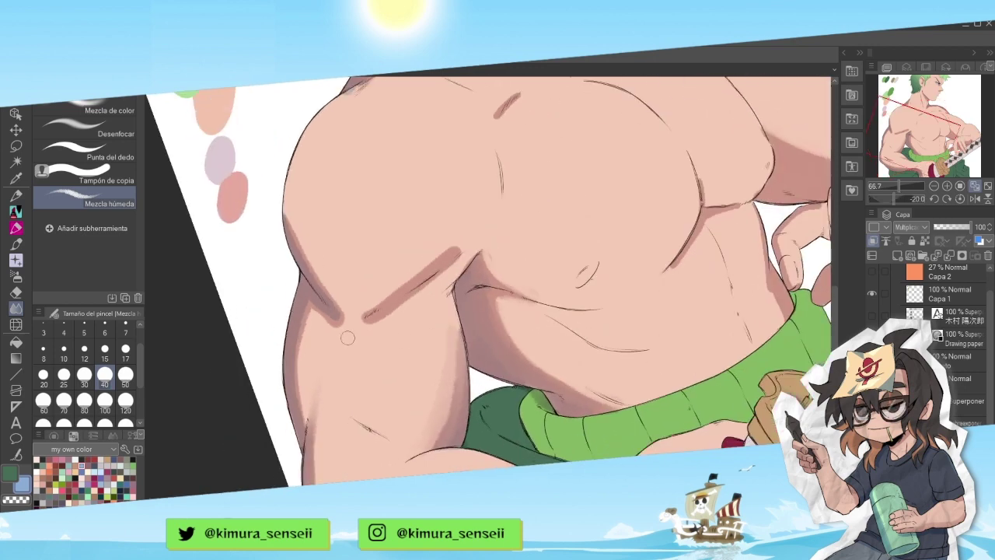
{"action": "mouse_move", "coordinate": [348, 337]}
{"action": "left_mouse_down"}
{"action": "mouse_move", "coordinate": [315, 299]}
{"action": "mouse_move", "coordinate": [341, 325]}
{"action": "left_mouse_up"}
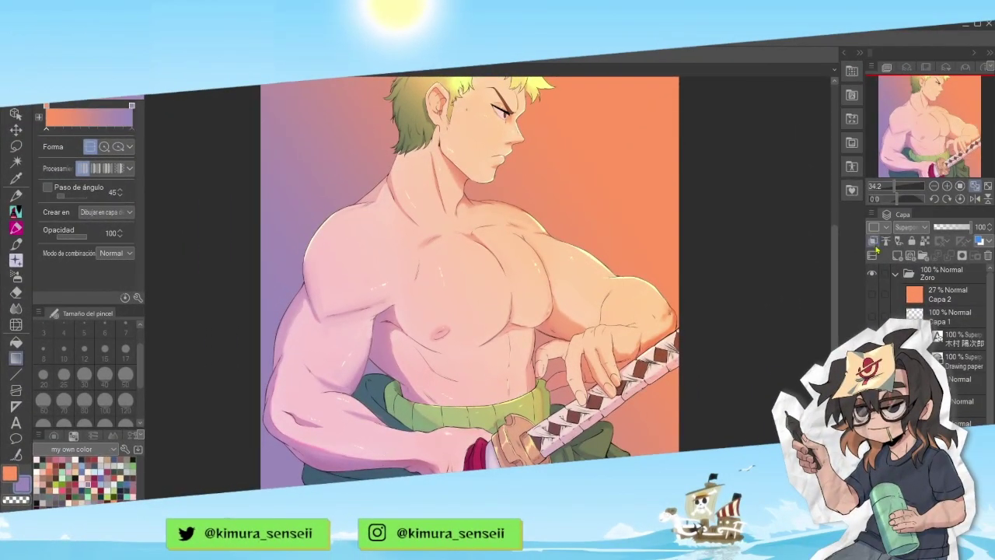
- Try clipping the orange-to-purple gradient overlay to the layer below
{"action": "left_click", "coordinate": [874, 242]}
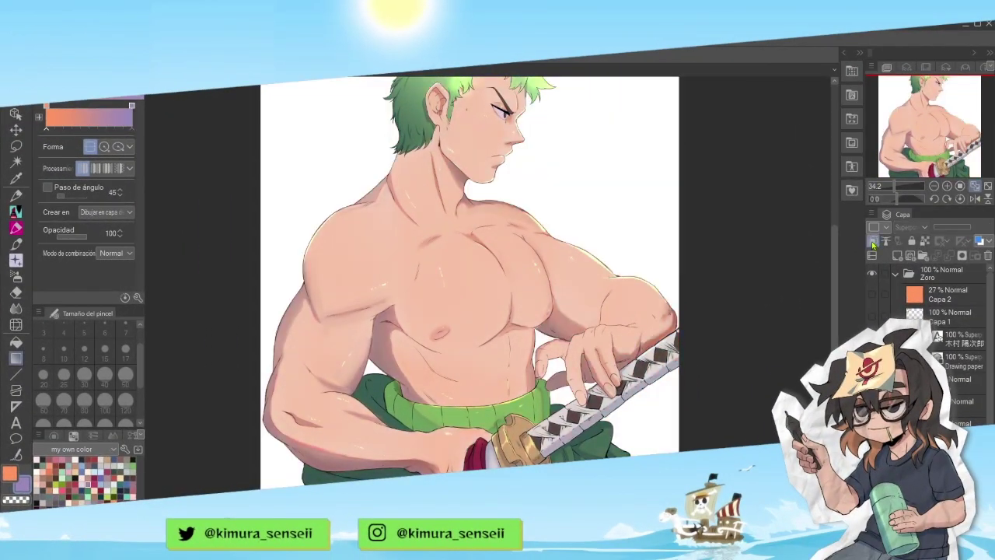
{"action": "left_click", "coordinate": [872, 244]}
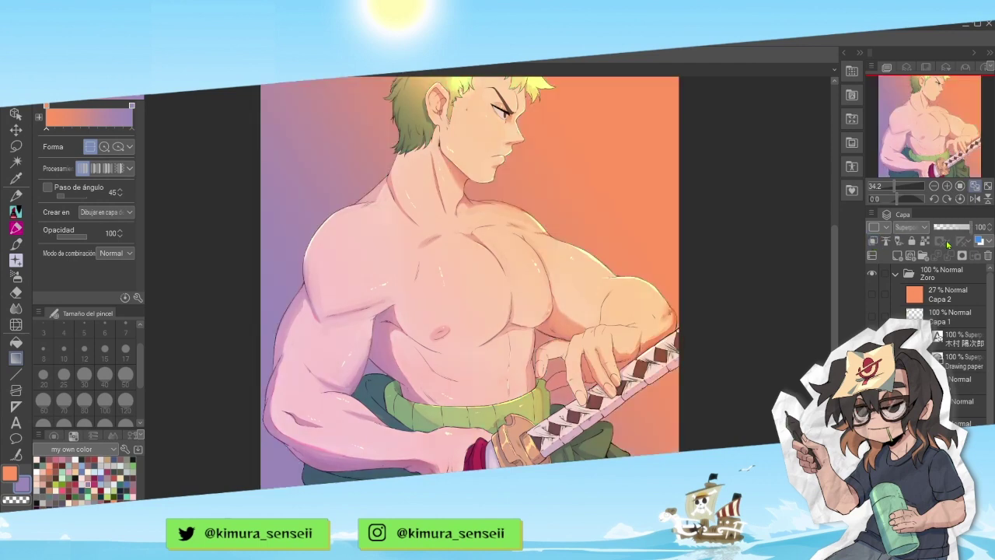
- Auto-select all the background areas around the figure, including the gaps by the hand, sword and near arm, using a lower Normal layer
{"action": "left_click", "coordinate": [16, 161]}
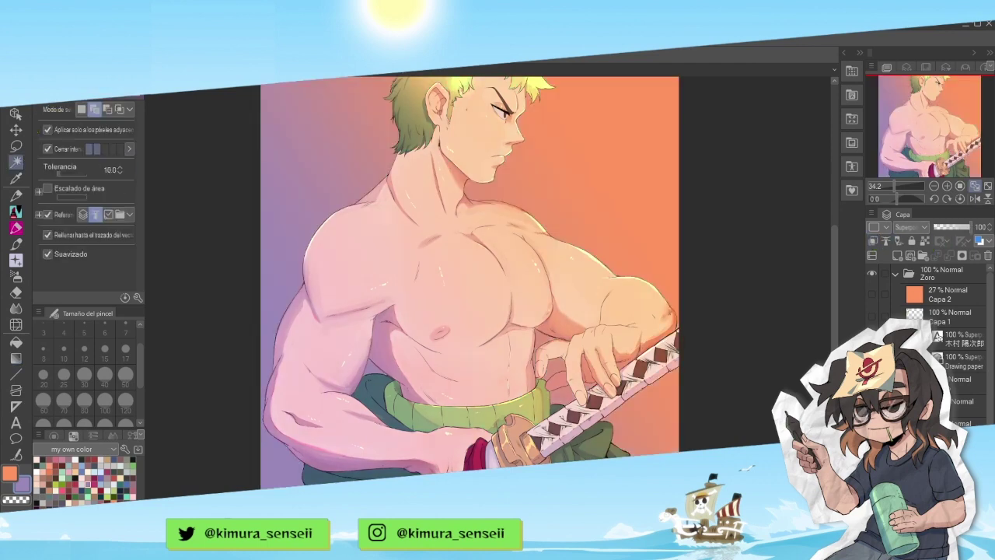
{"action": "left_click", "coordinate": [635, 246]}
{"action": "key", "text": "ctrl+d"}
{"action": "left_click", "coordinate": [964, 423]}
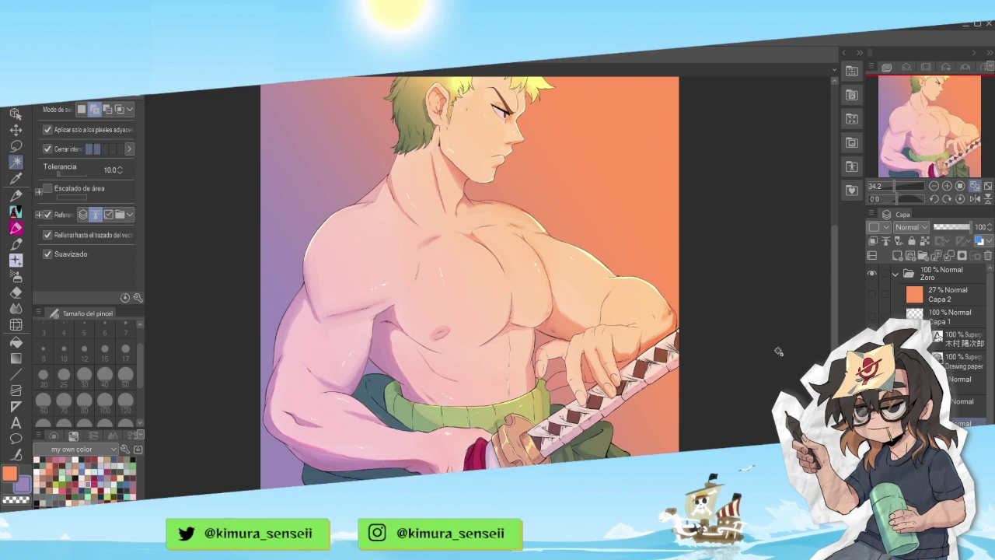
{"action": "left_click", "coordinate": [615, 250]}
{"action": "left_click", "coordinate": [570, 372]}
{"action": "left_click", "coordinate": [568, 378]}
{"action": "left_click", "coordinate": [560, 390]}
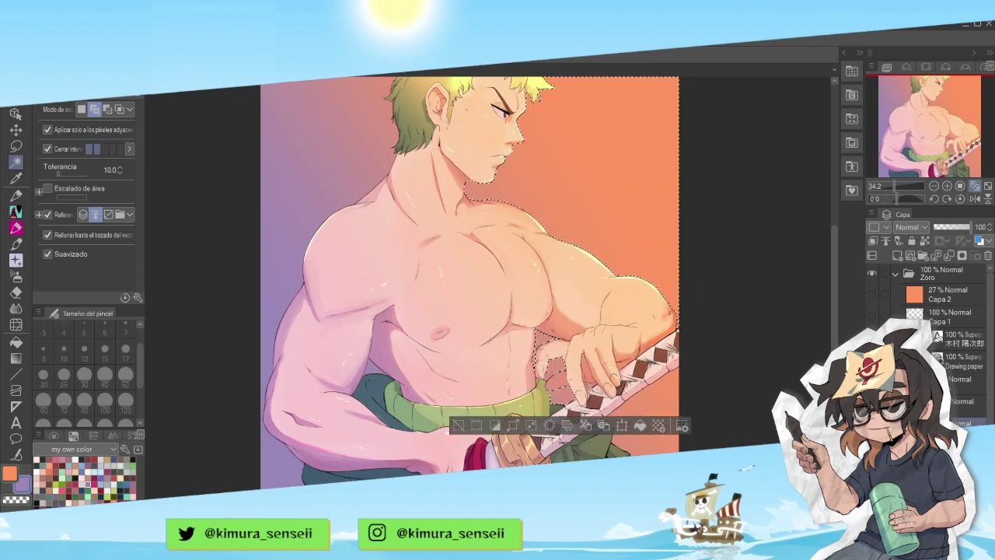
{"action": "left_click", "coordinate": [647, 395]}
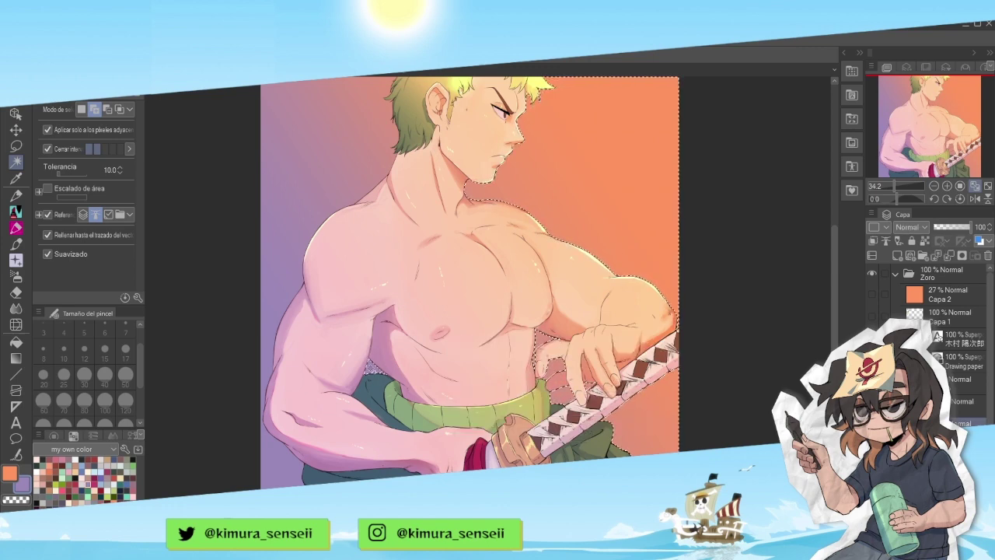
{"action": "left_click", "coordinate": [365, 380]}
- Delete the gradient overlay from the selected background, deselect, and set the overlay layer's opacity to 24%
{"action": "key", "text": "Delete"}
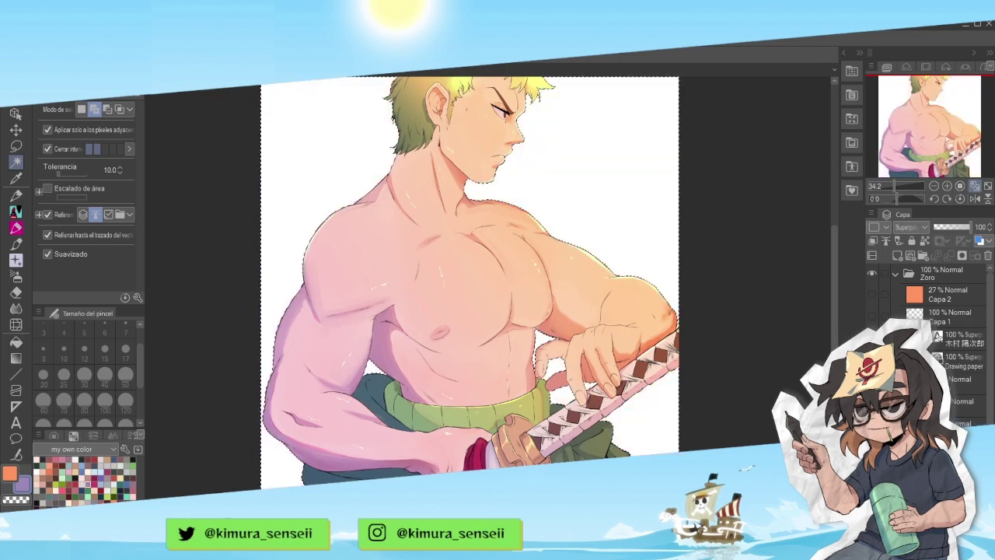
{"action": "key", "text": "ctrl+d"}
{"action": "left_click_drag", "start_coordinate": [961, 233], "coordinate": [957, 235]}
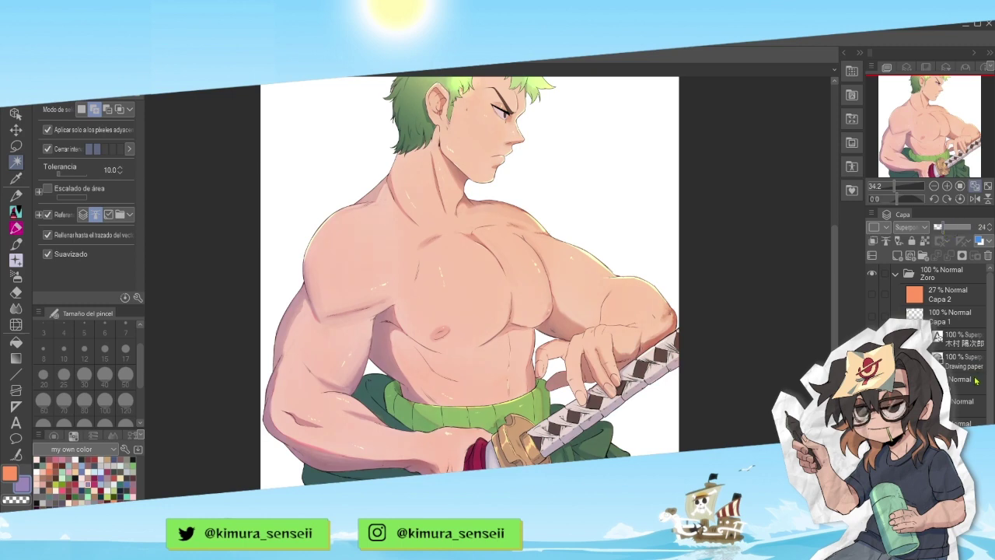
{"action": "left_click", "coordinate": [871, 361]}
{"action": "left_click", "coordinate": [872, 361]}
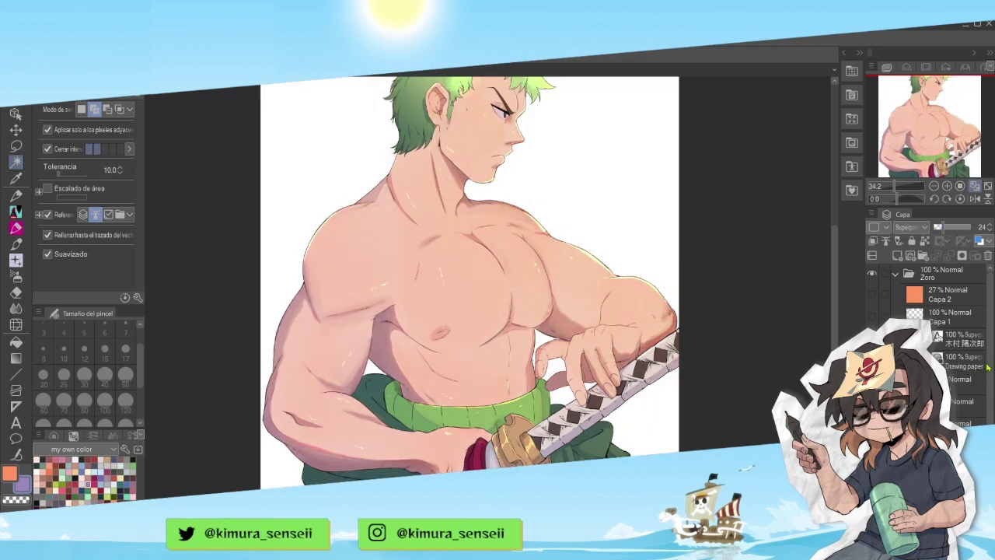
- Show the tropical beach background layer behind the figure
{"action": "scroll", "coordinate": [992, 352], "scroll_direction": "down", "scroll_amount": 3}
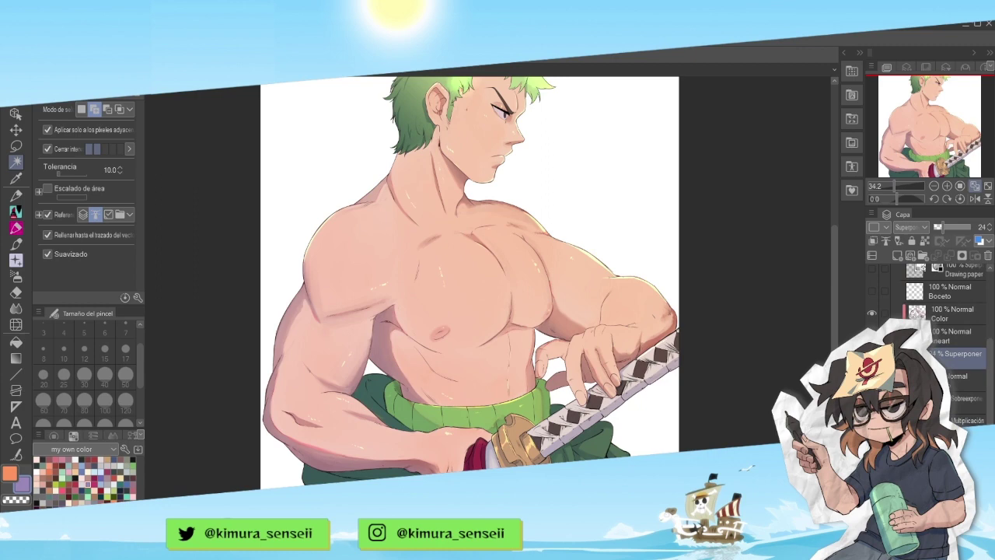
{"action": "left_click", "coordinate": [872, 443]}
{"action": "left_click_drag", "start_coordinate": [992, 412], "coordinate": [992, 349]}
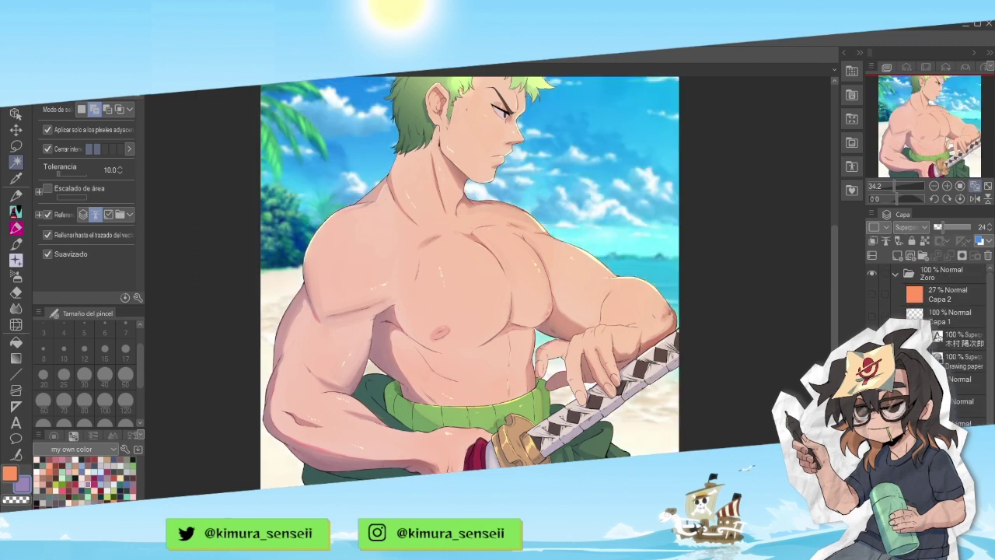
- Show the Drawing paper texture layer and the signature text layer, and shift the signature slightly inward from the picture's edge
{"action": "left_click", "coordinate": [872, 361]}
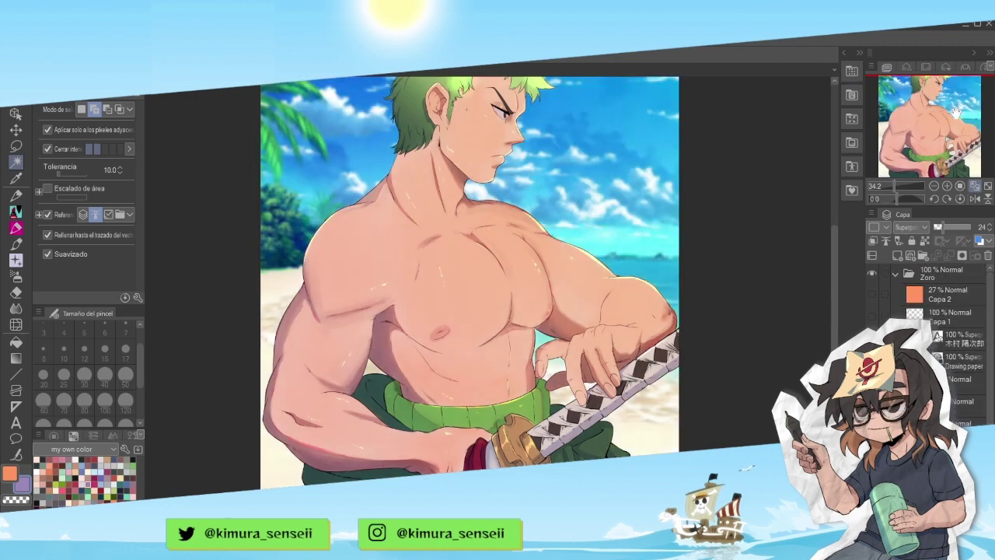
{"action": "left_click_drag", "start_coordinate": [957, 112], "coordinate": [958, 101]}
{"action": "left_click", "coordinate": [872, 339]}
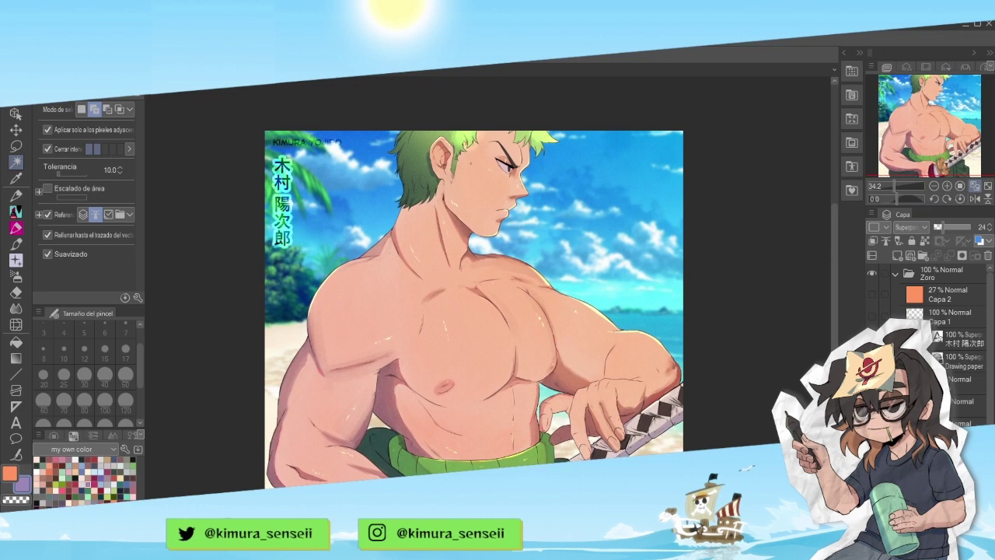
{"action": "left_click", "coordinate": [961, 339]}
{"action": "left_click", "coordinate": [15, 129]}
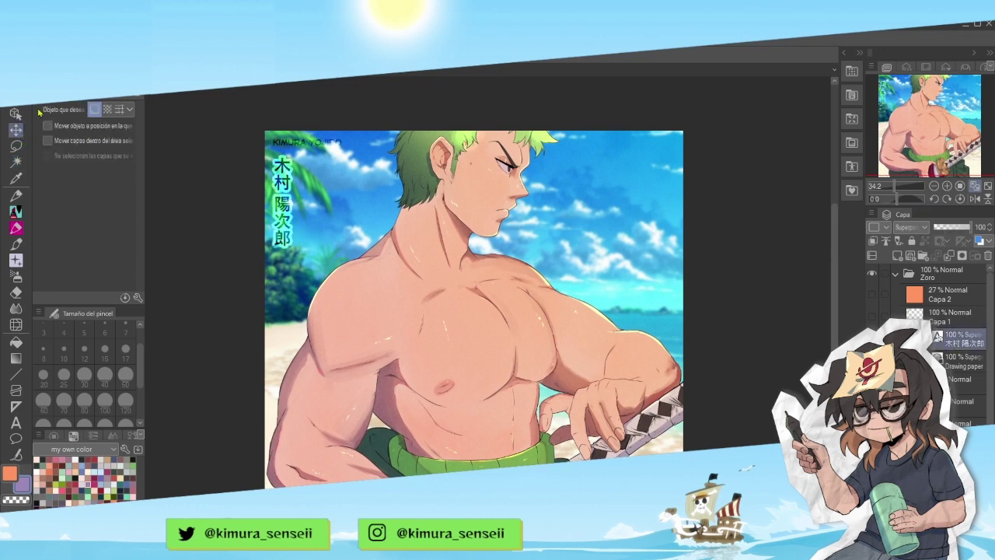
{"action": "left_click_drag", "start_coordinate": [398, 237], "coordinate": [409, 244]}
- Move the romanized and Japanese signature texts to the picture's upper-right corner, with the vertical Japanese text beneath the romanized one
{"action": "left_click", "coordinate": [16, 113]}
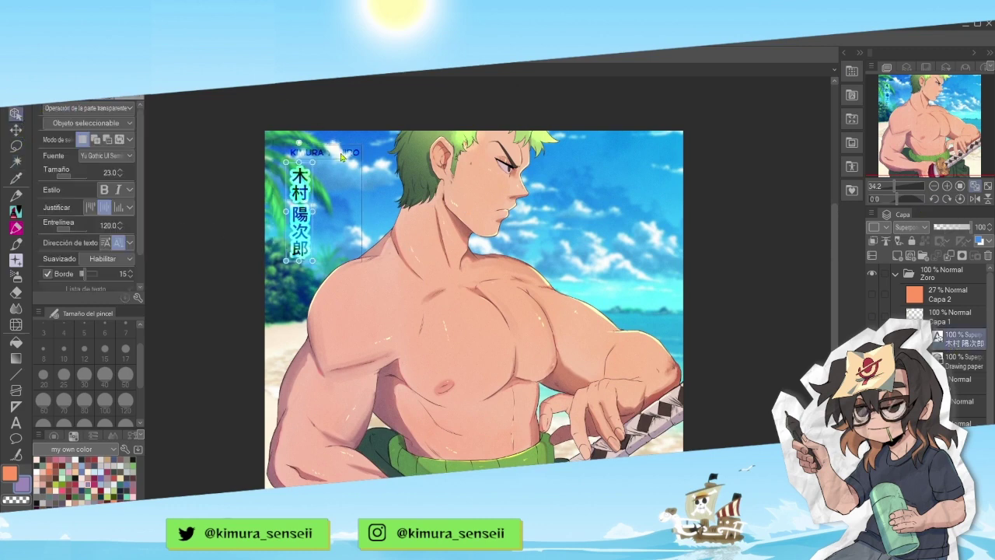
{"action": "left_click_drag", "start_coordinate": [346, 154], "coordinate": [656, 150]}
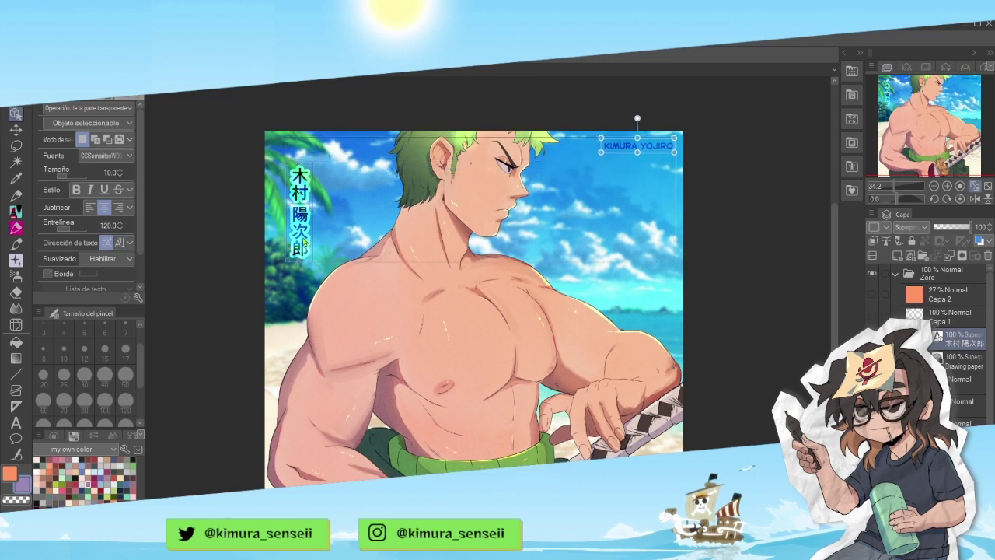
{"action": "left_click_drag", "start_coordinate": [303, 241], "coordinate": [663, 233]}
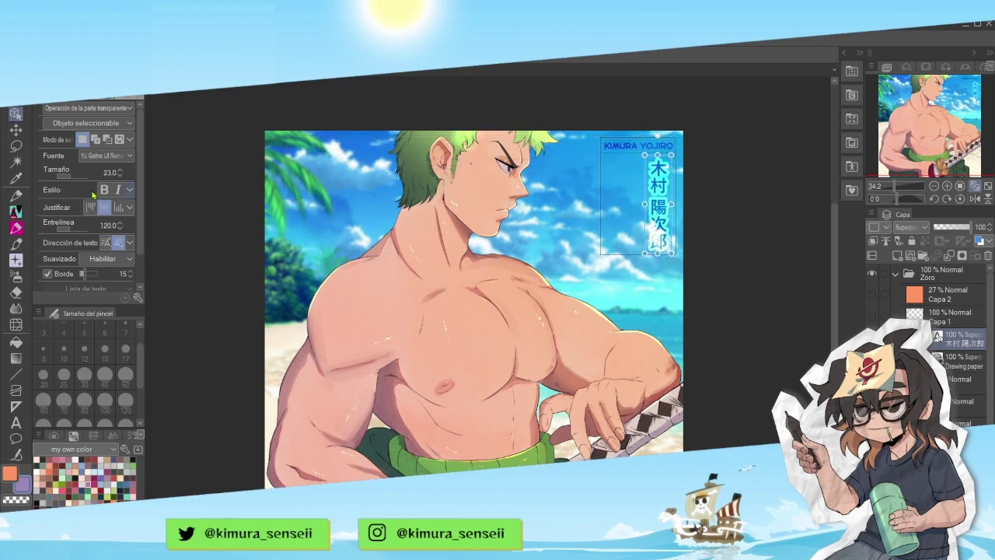
{"action": "key", "text": "k"}
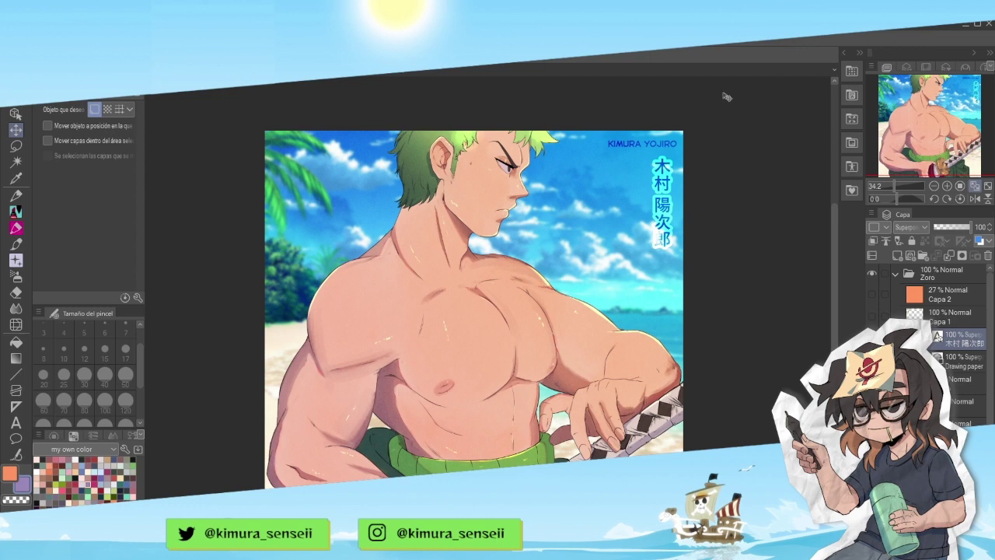
{"action": "key", "text": "o"}
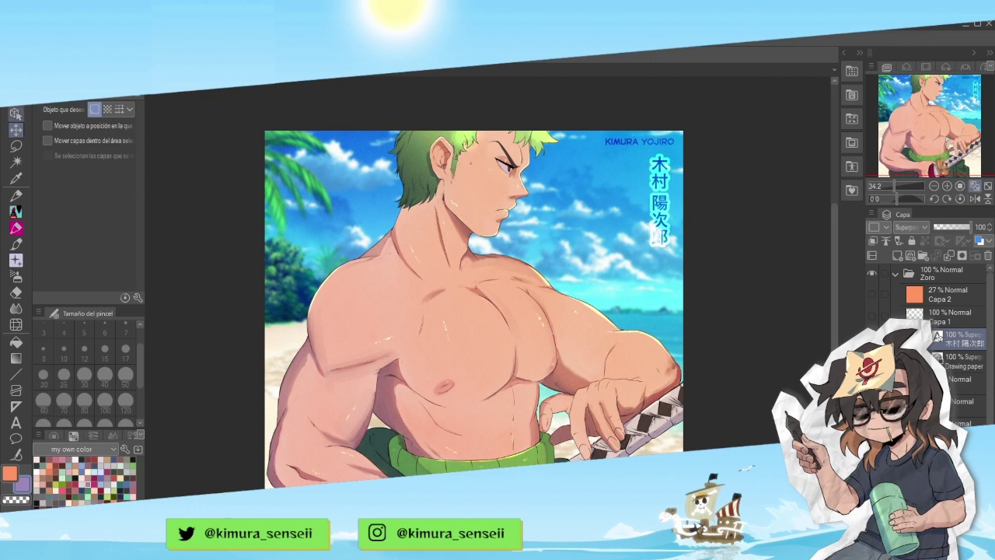
{"action": "left_click", "coordinate": [664, 216]}
{"action": "left_click_drag", "start_coordinate": [665, 216], "coordinate": [664, 218]}
{"action": "left_click", "coordinate": [934, 129]}
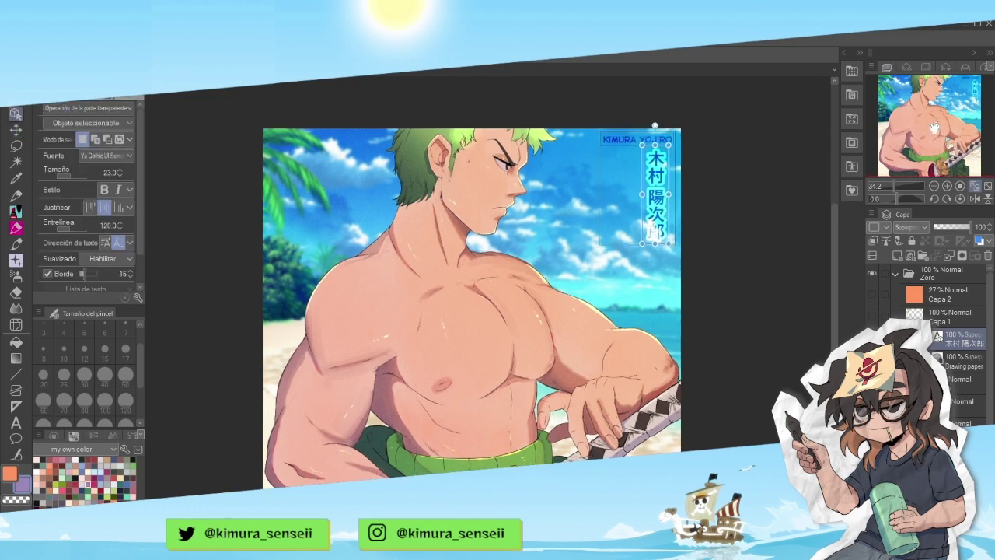
- Airbrush a soft pale yellow glow at brush size 120 along the far shoulder and arm on a new layer below Drawing paper
{"action": "left_click", "coordinate": [964, 451]}
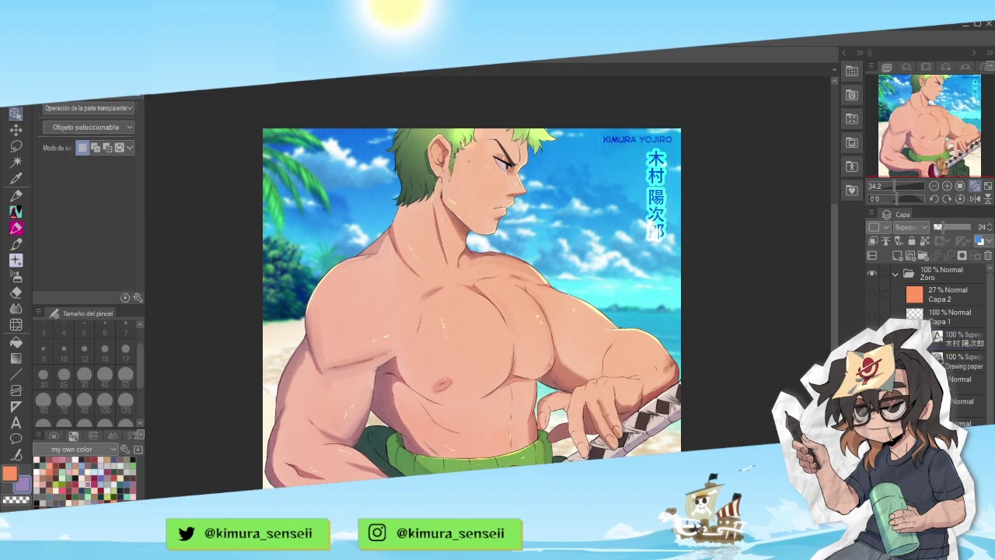
{"action": "left_click", "coordinate": [896, 270]}
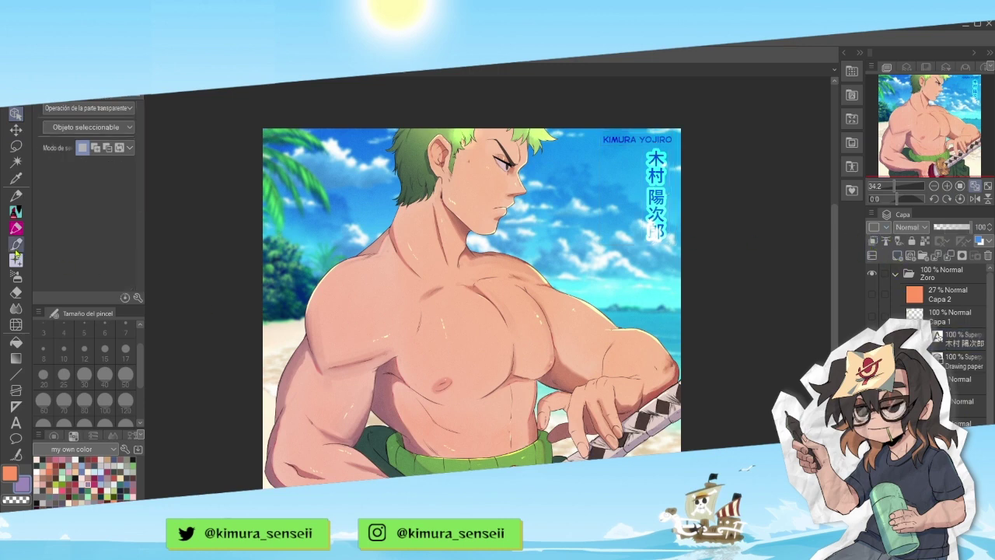
{"action": "left_click", "coordinate": [17, 261]}
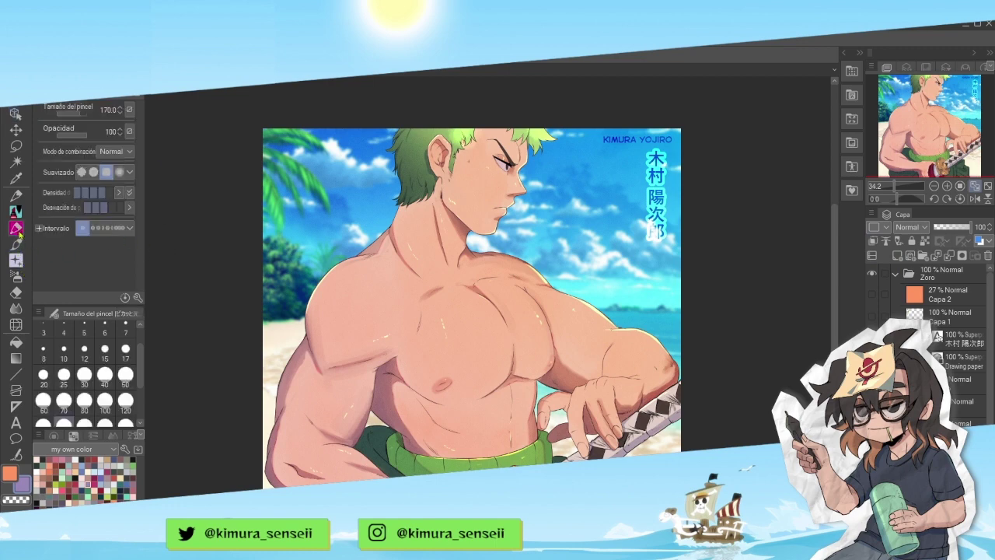
{"action": "left_click", "coordinate": [16, 276]}
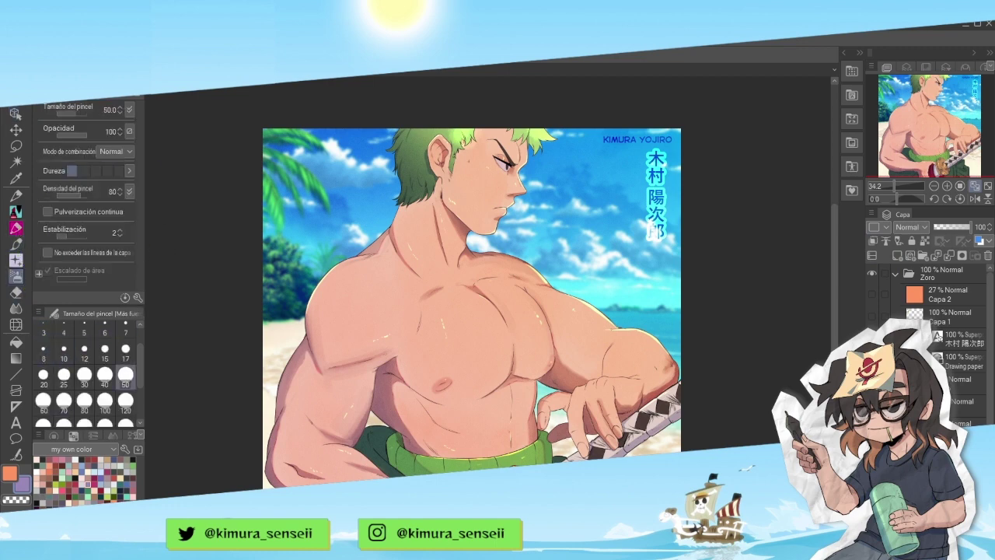
{"action": "left_click", "coordinate": [100, 497]}
{"action": "left_click", "coordinate": [125, 400]}
{"action": "mouse_move", "coordinate": [502, 259]}
{"action": "left_mouse_down"}
{"action": "mouse_move", "coordinate": [533, 268]}
{"action": "mouse_move", "coordinate": [614, 327]}
{"action": "mouse_move", "coordinate": [626, 322]}
{"action": "mouse_move", "coordinate": [493, 253]}
{"action": "mouse_move", "coordinate": [511, 255]}
{"action": "left_mouse_up"}
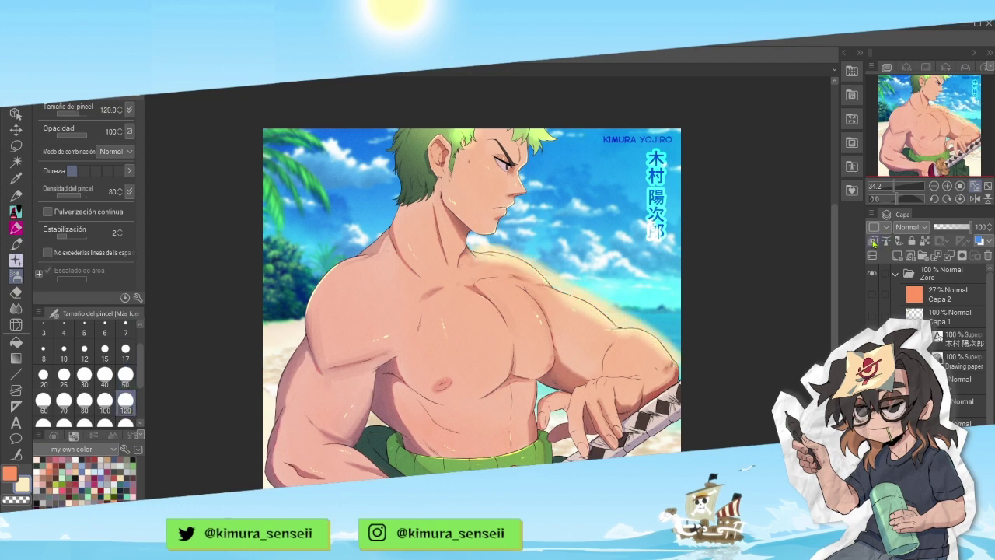
{"action": "key", "text": "ctrl+z"}
{"action": "left_click", "coordinate": [873, 241]}
{"action": "left_click_drag", "start_coordinate": [963, 446], "coordinate": [961, 369]}
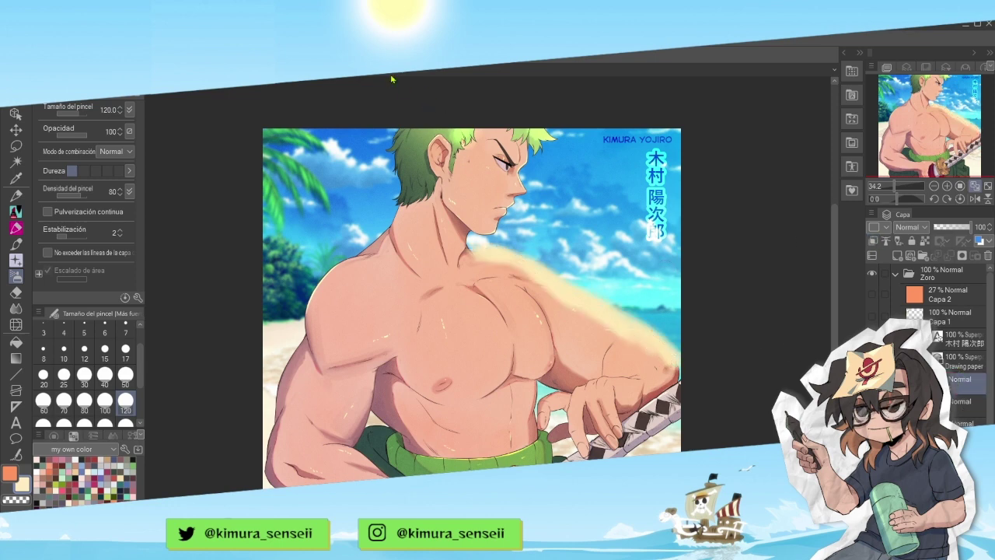
{"action": "left_click", "coordinate": [582, 92]}
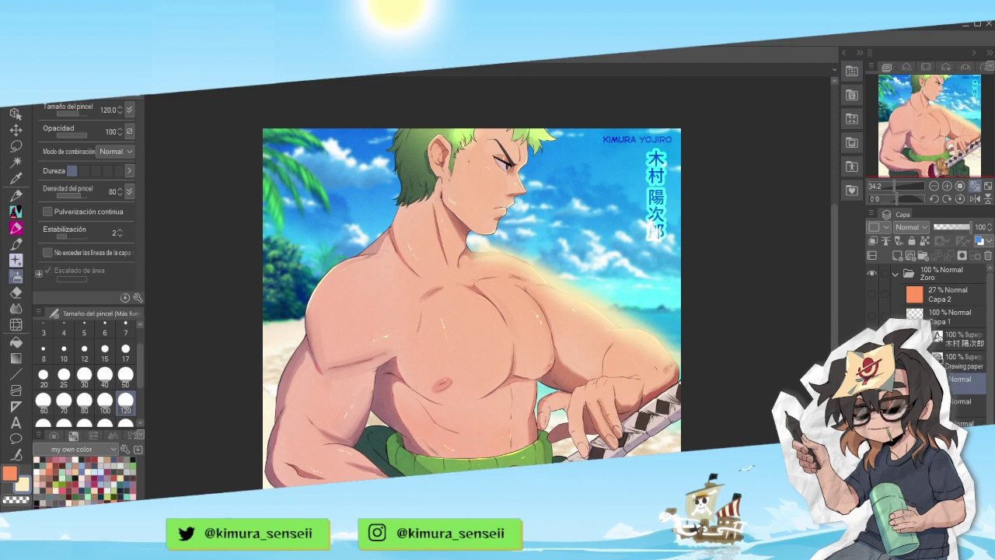
- Delete the glow from the auto-selected background beside the far arm, deselect, and set the glow layer's blend mode to Superponer
{"action": "key", "text": "w"}
{"action": "left_click", "coordinate": [653, 301]}
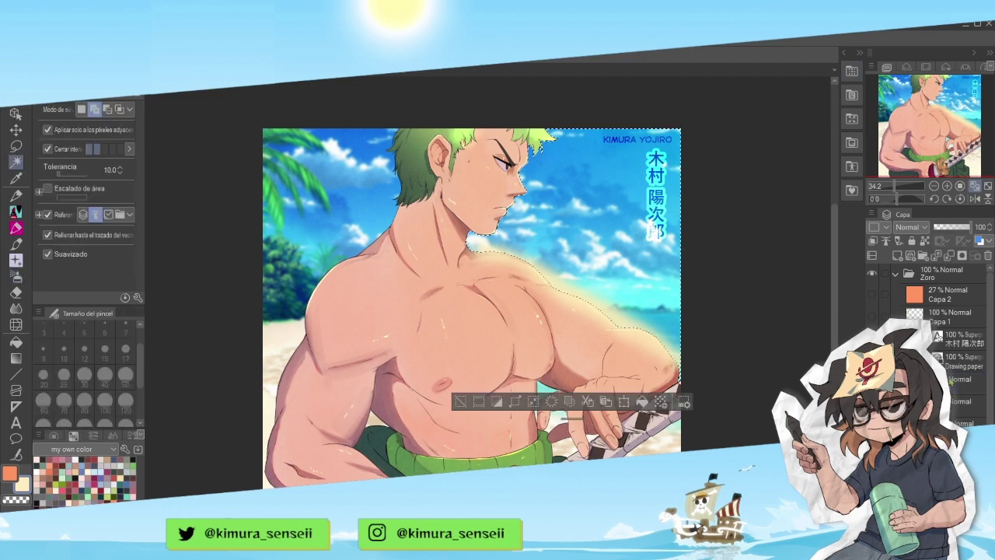
{"action": "left_click", "coordinate": [872, 381]}
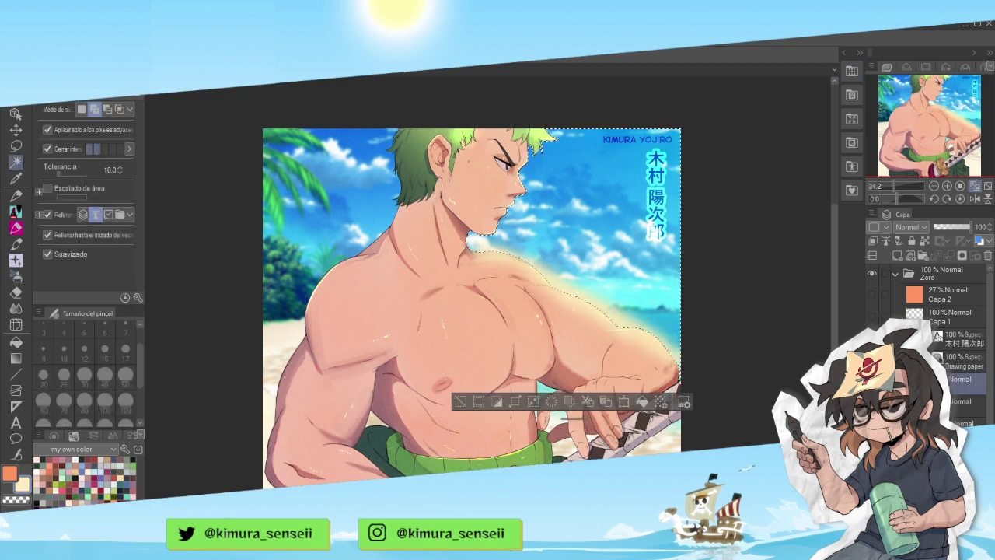
{"action": "key", "text": "Delete"}
{"action": "left_click", "coordinate": [461, 401]}
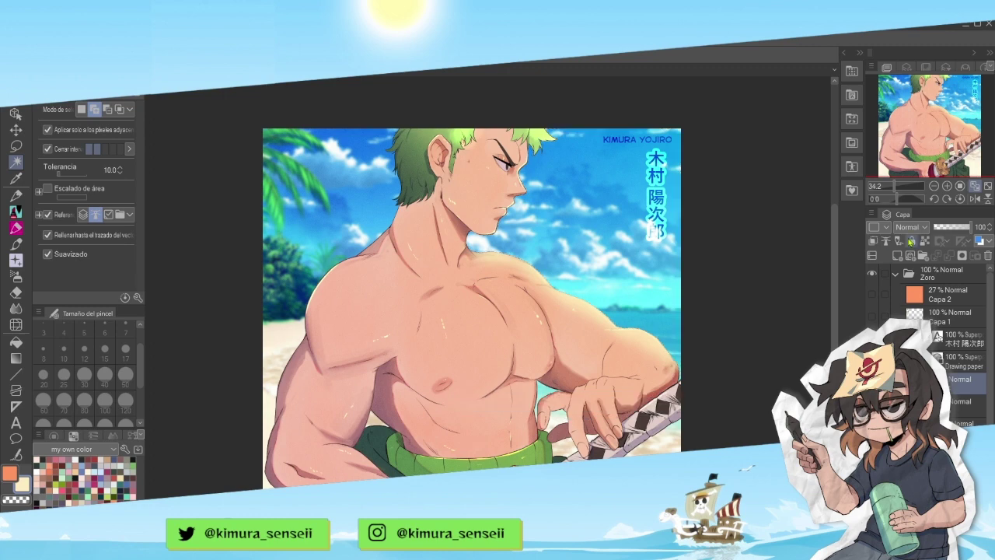
{"action": "left_click", "coordinate": [919, 368]}
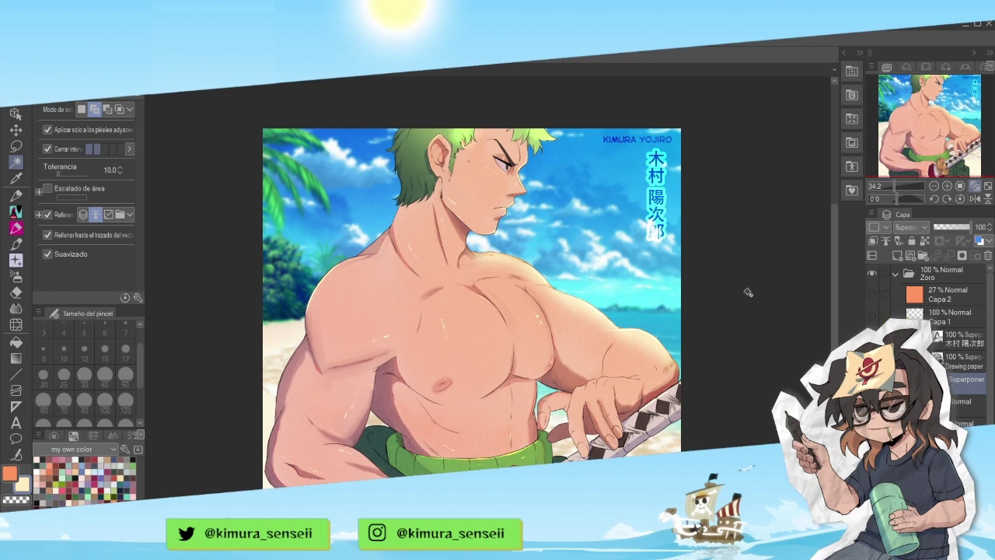
- Add a new layer directly above Capa 1 in the Zoro folder
{"action": "left_click", "coordinate": [921, 138]}
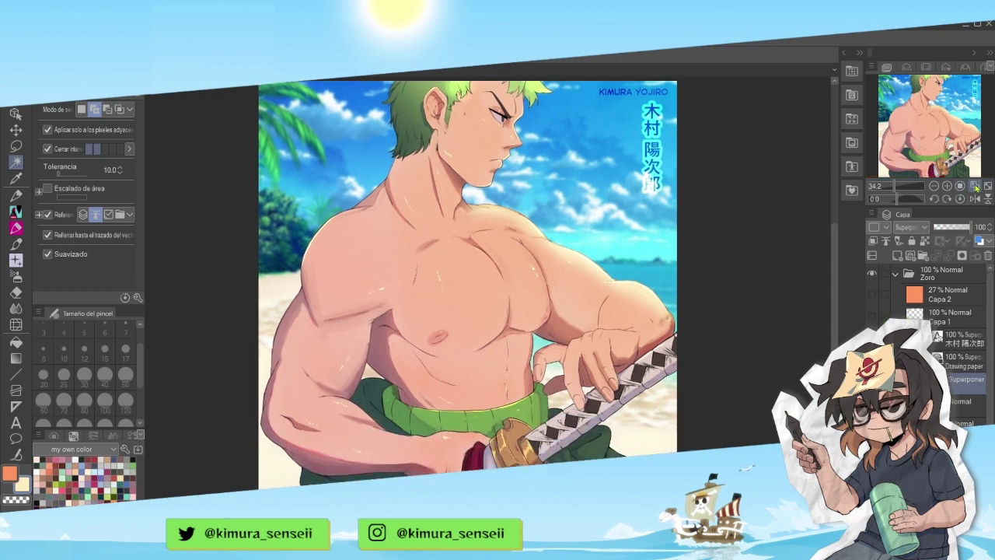
{"action": "left_click", "coordinate": [974, 185]}
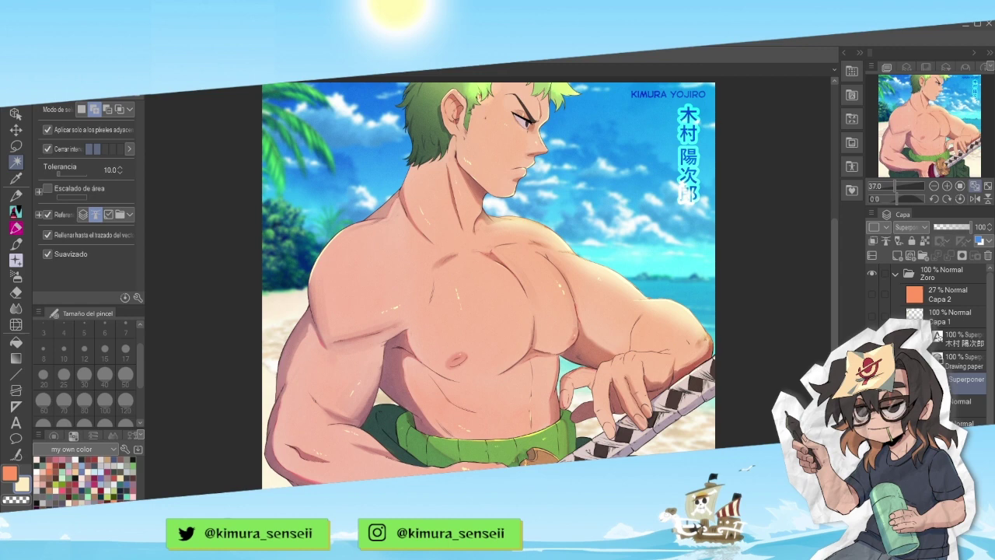
{"action": "scroll", "coordinate": [560, 105], "scroll_direction": "up", "scroll_amount": 3}
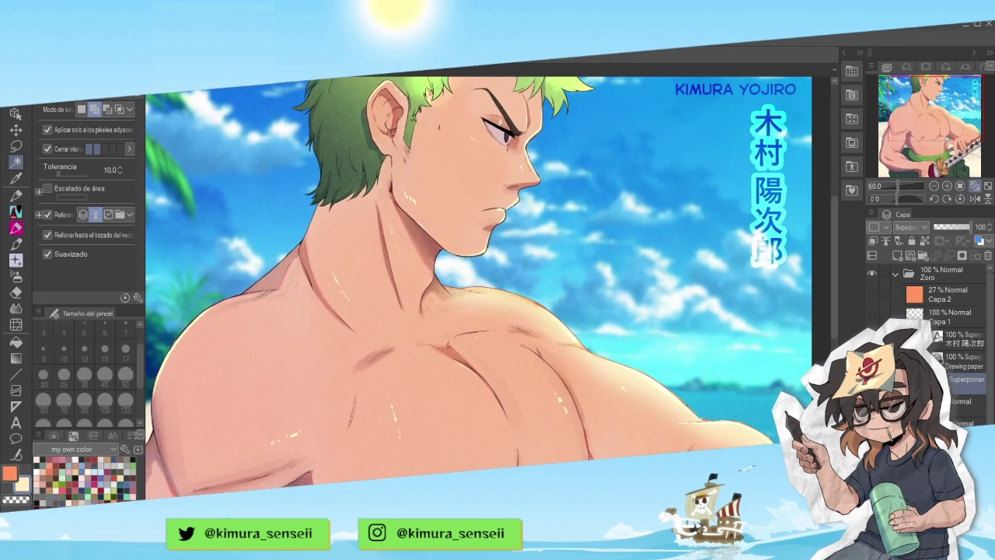
{"action": "left_click_drag", "start_coordinate": [925, 135], "coordinate": [916, 135]}
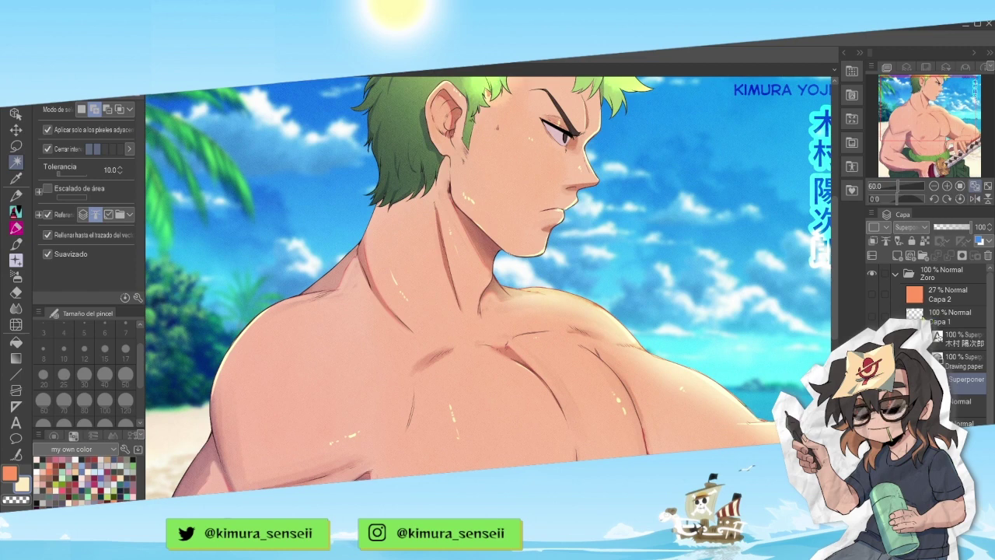
{"action": "left_click", "coordinate": [935, 315]}
{"action": "key", "text": "ctrl+shift+n"}
- Handwrite "GRACIAS" in olive green with the G pen above the near shoulder, using size 17 for the letters after the bold G
{"action": "left_click", "coordinate": [16, 210]}
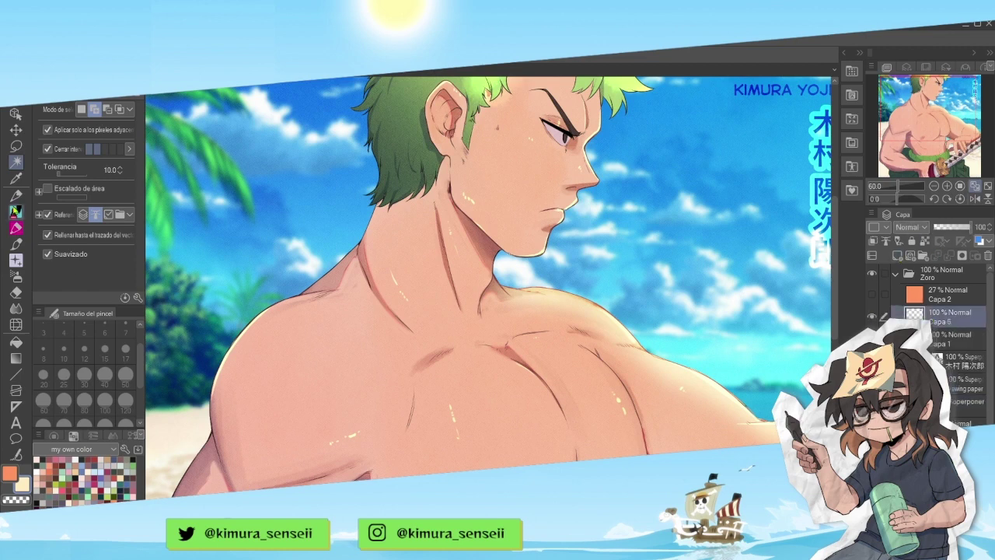
{"action": "key", "text": "p"}
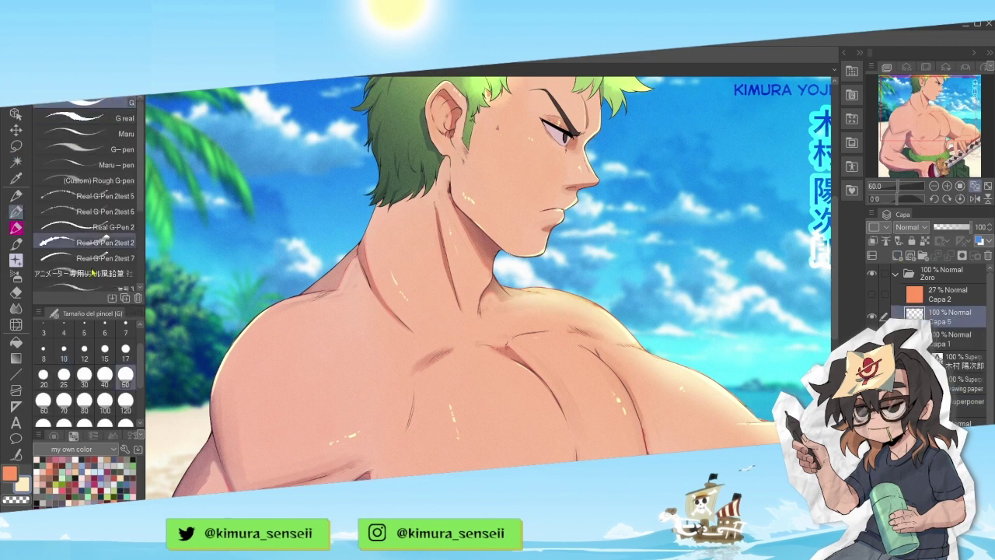
{"action": "left_click", "coordinate": [62, 483]}
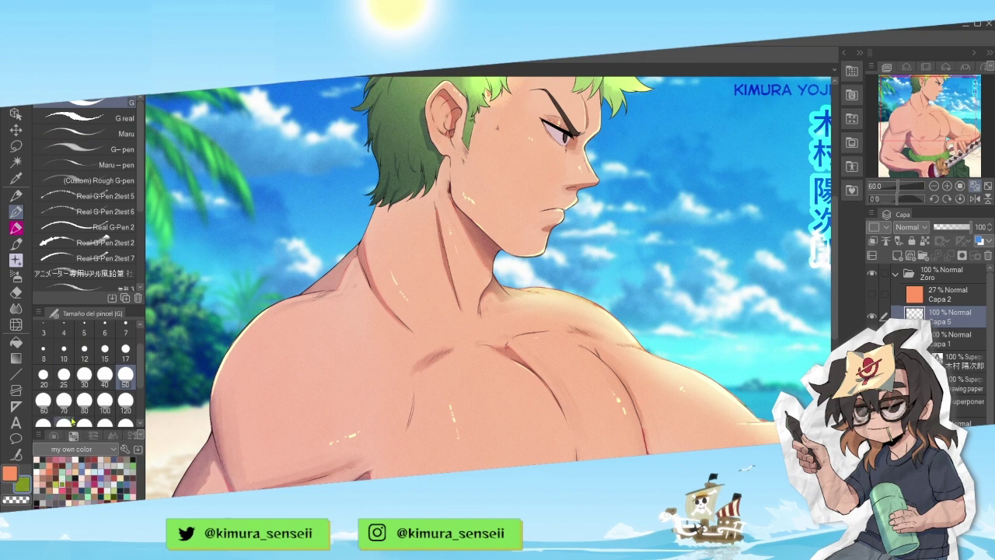
{"action": "mouse_move", "coordinate": [203, 261]}
{"action": "left_mouse_down"}
{"action": "mouse_move", "coordinate": [192, 298]}
{"action": "mouse_move", "coordinate": [227, 302]}
{"action": "left_mouse_up"}
{"action": "mouse_move", "coordinate": [207, 278]}
{"action": "left_mouse_down"}
{"action": "mouse_move", "coordinate": [192, 287]}
{"action": "mouse_move", "coordinate": [242, 318]}
{"action": "left_mouse_up"}
{"action": "left_click", "coordinate": [125, 352]}
{"action": "mouse_move", "coordinate": [225, 255]}
{"action": "left_mouse_down"}
{"action": "mouse_move", "coordinate": [237, 282]}
{"action": "mouse_move", "coordinate": [258, 277]}
{"action": "left_mouse_up"}
{"action": "mouse_move", "coordinate": [244, 227]}
{"action": "left_mouse_down"}
{"action": "mouse_move", "coordinate": [251, 270]}
{"action": "mouse_move", "coordinate": [283, 263]}
{"action": "left_mouse_up"}
{"action": "left_click_drag", "start_coordinate": [250, 255], "coordinate": [273, 246]}
{"action": "left_click_drag", "start_coordinate": [276, 204], "coordinate": [267, 201]}
{"action": "left_click_drag", "start_coordinate": [290, 235], "coordinate": [287, 256]}
{"action": "left_click_drag", "start_coordinate": [305, 210], "coordinate": [298, 238]}
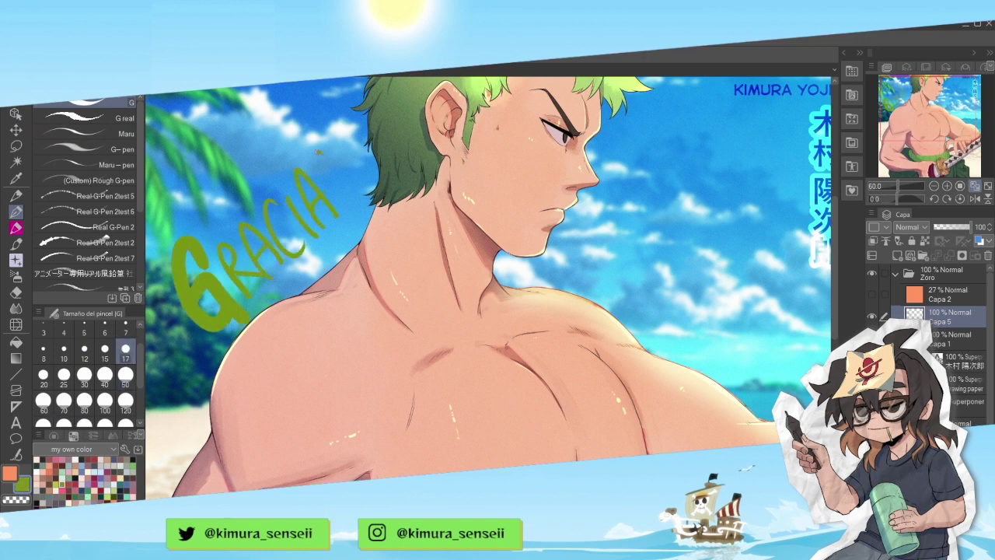
{"action": "left_click_drag", "start_coordinate": [359, 172], "coordinate": [341, 208]}
- Handwrite "POR VER EL" in olive green below "GRACIAS", slanting from the near shoulder up across the neck
{"action": "left_click_drag", "start_coordinate": [239, 346], "coordinate": [257, 400]}
{"action": "left_click_drag", "start_coordinate": [241, 343], "coordinate": [250, 372]}
{"action": "left_click_drag", "start_coordinate": [284, 334], "coordinate": [280, 338]}
{"action": "mouse_move", "coordinate": [293, 321]}
{"action": "left_mouse_down"}
{"action": "mouse_move", "coordinate": [303, 362]}
{"action": "mouse_move", "coordinate": [336, 342]}
{"action": "left_mouse_up"}
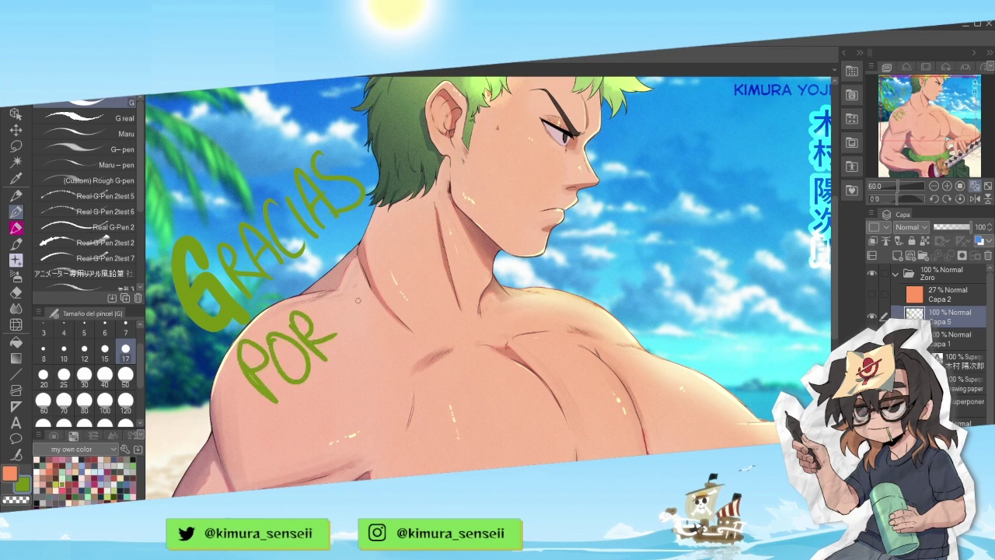
{"action": "mouse_move", "coordinate": [336, 290]}
{"action": "left_mouse_down"}
{"action": "mouse_move", "coordinate": [367, 273]}
{"action": "mouse_move", "coordinate": [373, 308]}
{"action": "left_mouse_up"}
{"action": "mouse_move", "coordinate": [365, 263]}
{"action": "left_mouse_down"}
{"action": "mouse_move", "coordinate": [390, 268]}
{"action": "mouse_move", "coordinate": [401, 290]}
{"action": "left_mouse_up"}
{"action": "left_click_drag", "start_coordinate": [394, 254], "coordinate": [417, 272]}
{"action": "left_click_drag", "start_coordinate": [432, 231], "coordinate": [418, 219]}
{"action": "left_click_drag", "start_coordinate": [419, 203], "coordinate": [449, 212]}
- Handwrite "STREAM" in olive green across the upper chest, below "POR VER EL"
{"action": "mouse_move", "coordinate": [342, 405]}
{"action": "left_mouse_down"}
{"action": "mouse_move", "coordinate": [302, 446]}
{"action": "mouse_move", "coordinate": [350, 376]}
{"action": "left_mouse_up"}
{"action": "mouse_move", "coordinate": [336, 388]}
{"action": "left_mouse_down"}
{"action": "mouse_move", "coordinate": [349, 422]}
{"action": "mouse_move", "coordinate": [359, 412]}
{"action": "left_mouse_up"}
{"action": "left_click_drag", "start_coordinate": [349, 371], "coordinate": [387, 399]}
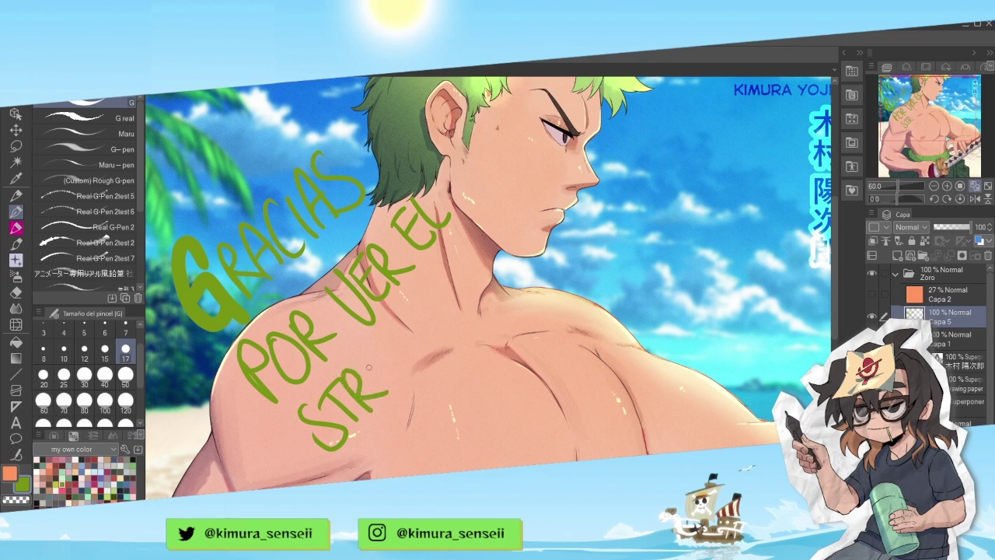
{"action": "left_click_drag", "start_coordinate": [363, 344], "coordinate": [370, 379]}
{"action": "left_click_drag", "start_coordinate": [364, 349], "coordinate": [388, 369]}
{"action": "mouse_move", "coordinate": [381, 374]}
{"action": "left_mouse_down"}
{"action": "mouse_move", "coordinate": [398, 331]}
{"action": "mouse_move", "coordinate": [413, 364]}
{"action": "left_mouse_up"}
{"action": "left_click_drag", "start_coordinate": [400, 347], "coordinate": [425, 296]}
- Doodle a small frowning Zoro head with fluffy hair and an eye scar in olive green on the far shoulder
{"action": "mouse_move", "coordinate": [425, 295]}
{"action": "left_mouse_down"}
{"action": "mouse_move", "coordinate": [442, 286]}
{"action": "mouse_move", "coordinate": [496, 361]}
{"action": "left_mouse_up"}
{"action": "mouse_move", "coordinate": [490, 312]}
{"action": "left_mouse_down"}
{"action": "mouse_move", "coordinate": [554, 293]}
{"action": "mouse_move", "coordinate": [557, 320]}
{"action": "left_mouse_up"}
{"action": "mouse_move", "coordinate": [537, 355]}
{"action": "left_mouse_down"}
{"action": "mouse_move", "coordinate": [561, 347]}
{"action": "mouse_move", "coordinate": [557, 322]}
{"action": "left_mouse_up"}
{"action": "key", "text": "minus"}
{"action": "key", "text": "minus"}
{"action": "key", "text": "minus"}
{"action": "key", "text": "minus"}
{"action": "key", "text": "minus"}
{"action": "left_click_drag", "start_coordinate": [501, 337], "coordinate": [522, 320]}
{"action": "mouse_move", "coordinate": [525, 314]}
{"action": "left_mouse_down"}
{"action": "mouse_move", "coordinate": [545, 298]}
{"action": "mouse_move", "coordinate": [516, 334]}
{"action": "mouse_move", "coordinate": [546, 356]}
{"action": "mouse_move", "coordinate": [557, 347]}
{"action": "left_mouse_up"}
{"action": "left_click_drag", "start_coordinate": [486, 321], "coordinate": [515, 327]}
{"action": "mouse_move", "coordinate": [510, 310]}
{"action": "left_mouse_down"}
{"action": "mouse_move", "coordinate": [523, 315]}
{"action": "mouse_move", "coordinate": [542, 271]}
{"action": "left_mouse_up"}
- Handwrite "HASTA" in olive green over the sky in front of the figure's chin
{"action": "key", "text": "asciicircum"}
{"action": "key", "text": "asciicircum"}
{"action": "key", "text": "asciicircum"}
{"action": "key", "text": "asciicircum"}
{"action": "key", "text": "asciicircum"}
{"action": "key", "text": "asciicircum"}
{"action": "key", "text": "asciicircum"}
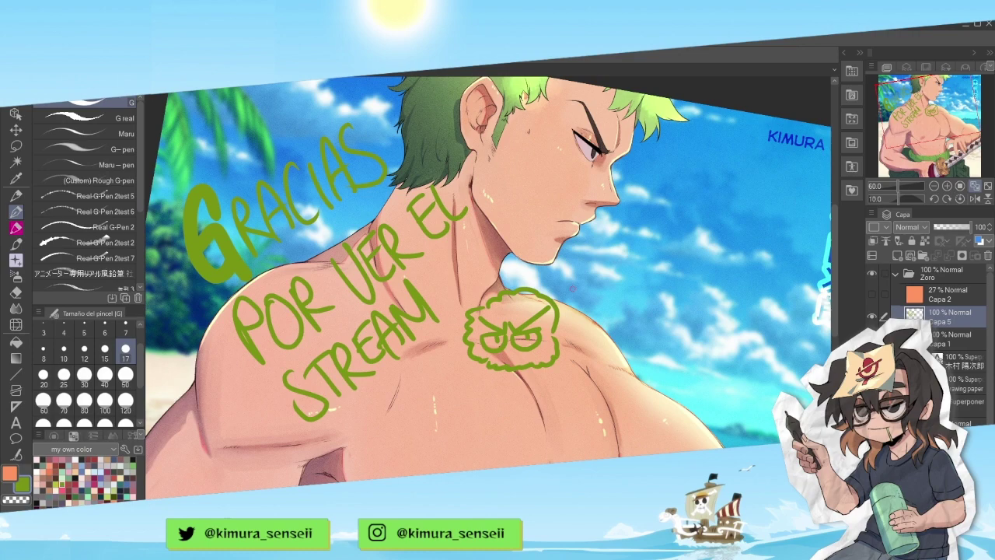
{"action": "left_click_drag", "start_coordinate": [922, 111], "coordinate": [941, 111]}
{"action": "key", "text": "minus"}
{"action": "key", "text": "minus"}
{"action": "key", "text": "minus"}
{"action": "key", "text": "minus"}
{"action": "key", "text": "minus"}
{"action": "key", "text": "minus"}
{"action": "left_click_drag", "start_coordinate": [422, 263], "coordinate": [439, 300]}
{"action": "left_click_drag", "start_coordinate": [431, 249], "coordinate": [452, 291]}
{"action": "mouse_move", "coordinate": [430, 282]}
{"action": "left_mouse_down"}
{"action": "mouse_move", "coordinate": [446, 272]}
{"action": "mouse_move", "coordinate": [468, 279]}
{"action": "left_mouse_up"}
{"action": "mouse_move", "coordinate": [450, 278]}
{"action": "left_mouse_down"}
{"action": "mouse_move", "coordinate": [458, 271]}
{"action": "mouse_move", "coordinate": [456, 279]}
{"action": "left_mouse_up"}
{"action": "left_click_drag", "start_coordinate": [465, 242], "coordinate": [490, 235]}
{"action": "mouse_move", "coordinate": [477, 238]}
{"action": "left_mouse_down"}
{"action": "mouse_move", "coordinate": [481, 264]}
{"action": "mouse_move", "coordinate": [504, 230]}
{"action": "left_mouse_up"}
- Handwrite "LUEGO!!" in olive green below and beside "HASTA" in the sky
{"action": "mouse_move", "coordinate": [500, 278]}
{"action": "left_mouse_down"}
{"action": "mouse_move", "coordinate": [515, 325]}
{"action": "mouse_move", "coordinate": [536, 289]}
{"action": "left_mouse_up"}
{"action": "mouse_move", "coordinate": [532, 255]}
{"action": "left_mouse_down"}
{"action": "mouse_move", "coordinate": [524, 270]}
{"action": "mouse_move", "coordinate": [549, 292]}
{"action": "left_mouse_up"}
{"action": "left_click_drag", "start_coordinate": [533, 286], "coordinate": [546, 279]}
{"action": "mouse_move", "coordinate": [554, 266]}
{"action": "left_mouse_down"}
{"action": "mouse_move", "coordinate": [552, 283]}
{"action": "mouse_move", "coordinate": [563, 272]}
{"action": "left_mouse_up"}
{"action": "mouse_move", "coordinate": [571, 249]}
{"action": "left_mouse_down"}
{"action": "mouse_move", "coordinate": [569, 272]}
{"action": "mouse_move", "coordinate": [572, 249]}
{"action": "mouse_move", "coordinate": [594, 265]}
{"action": "left_mouse_up"}
{"action": "key", "text": "asciicircum"}
{"action": "key", "text": "asciicircum"}
{"action": "left_click_drag", "start_coordinate": [604, 208], "coordinate": [599, 265]}
{"action": "left_click", "coordinate": [598, 285]}
{"action": "key", "text": "^"}
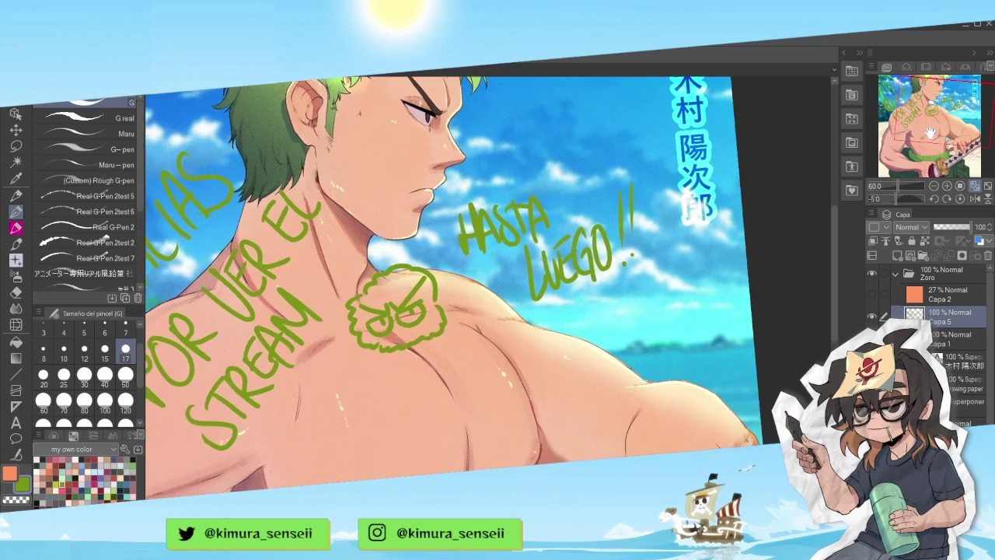